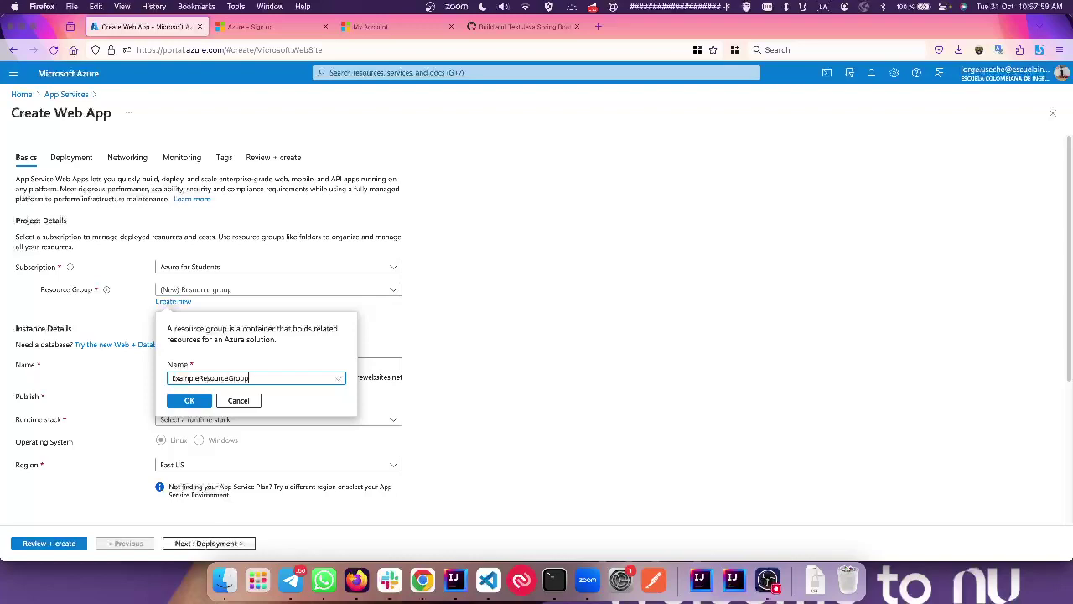
Step: Confirm the new ExampleResourceGroup and name the web app cvds-example-java
click(189, 400)
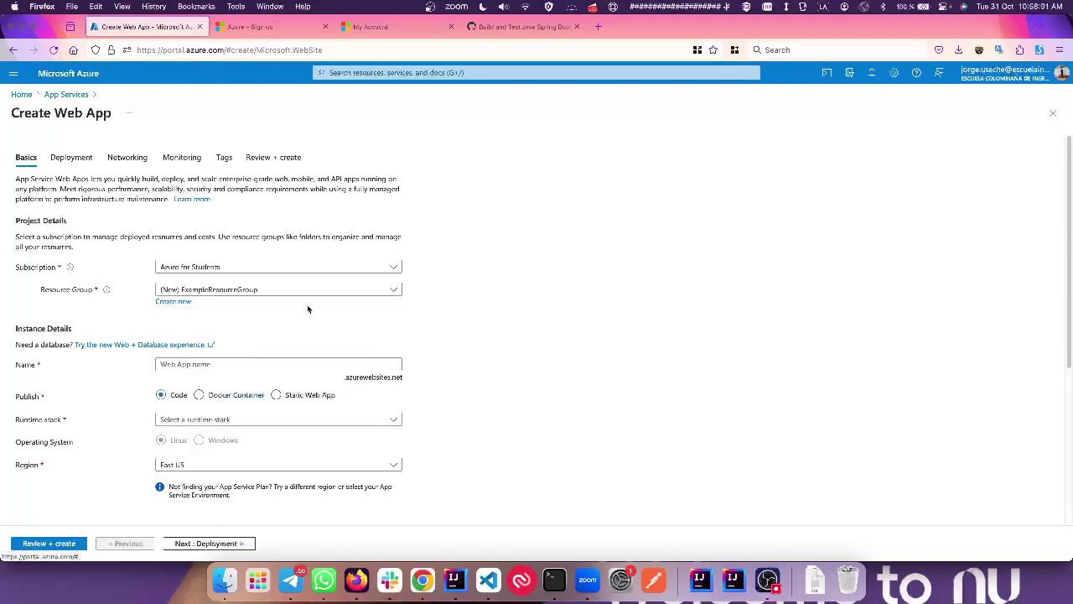
scroll(273, 349, down, 1)
click(250, 334)
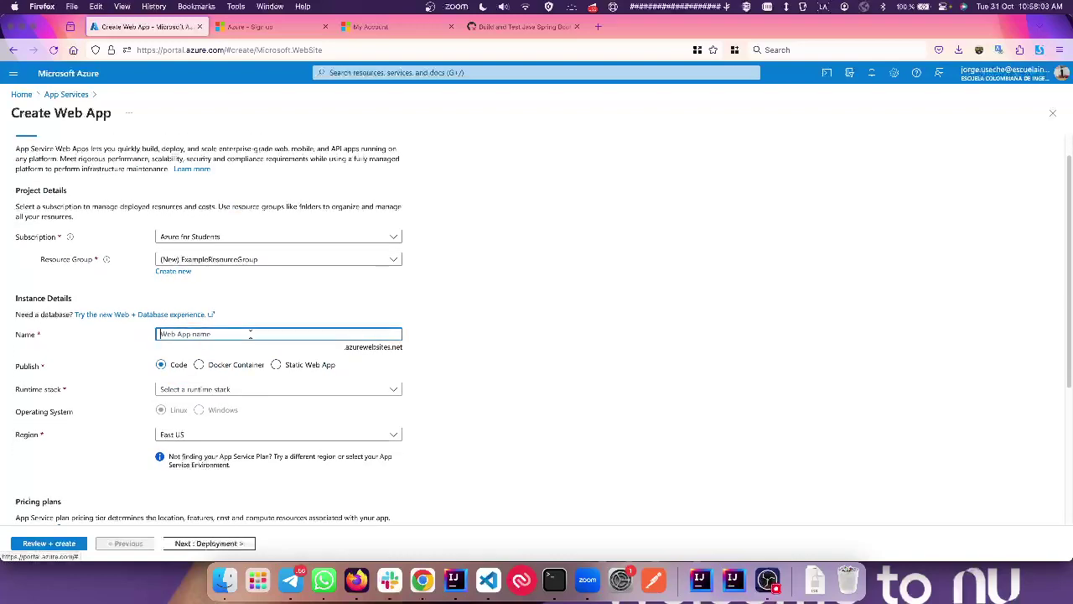
text(x)
text(vds-example-)
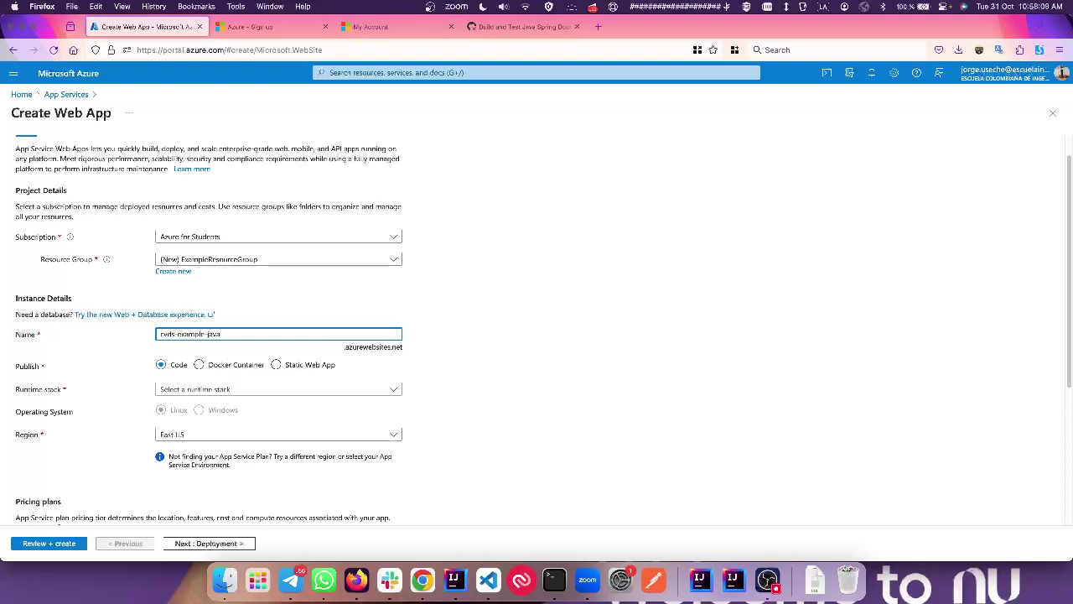
Step: Check the failed GitHub deploy job and set the runtime stack to Java 17
click(258, 390)
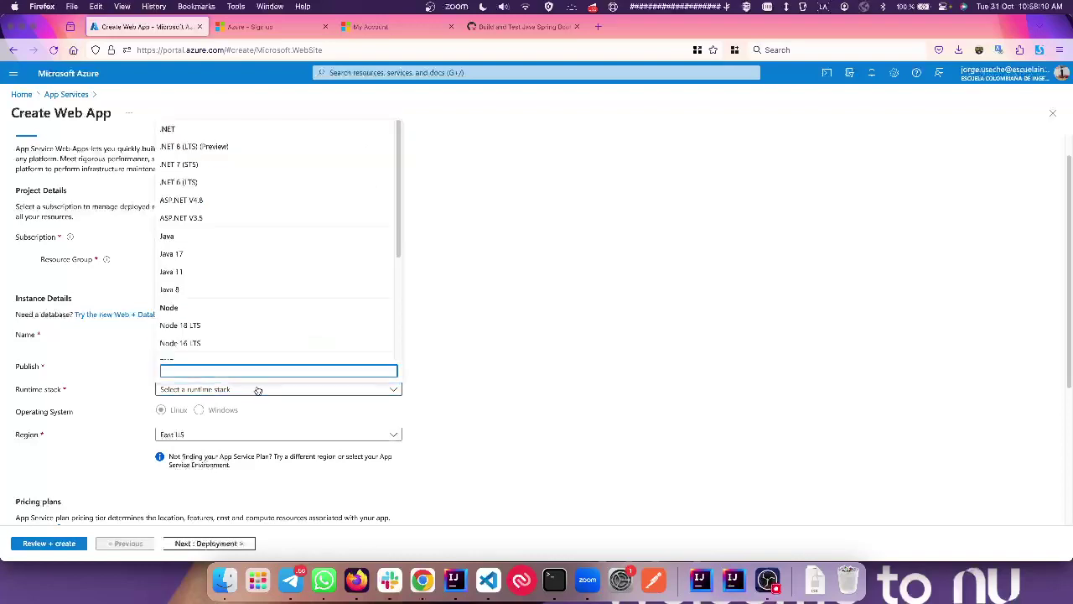
click(515, 357)
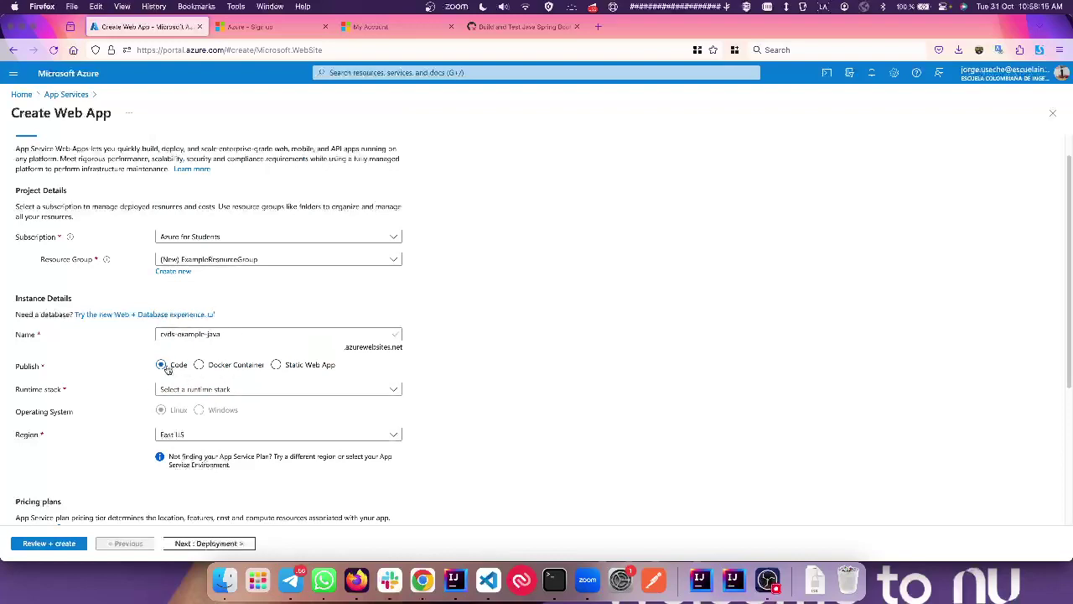
click(520, 26)
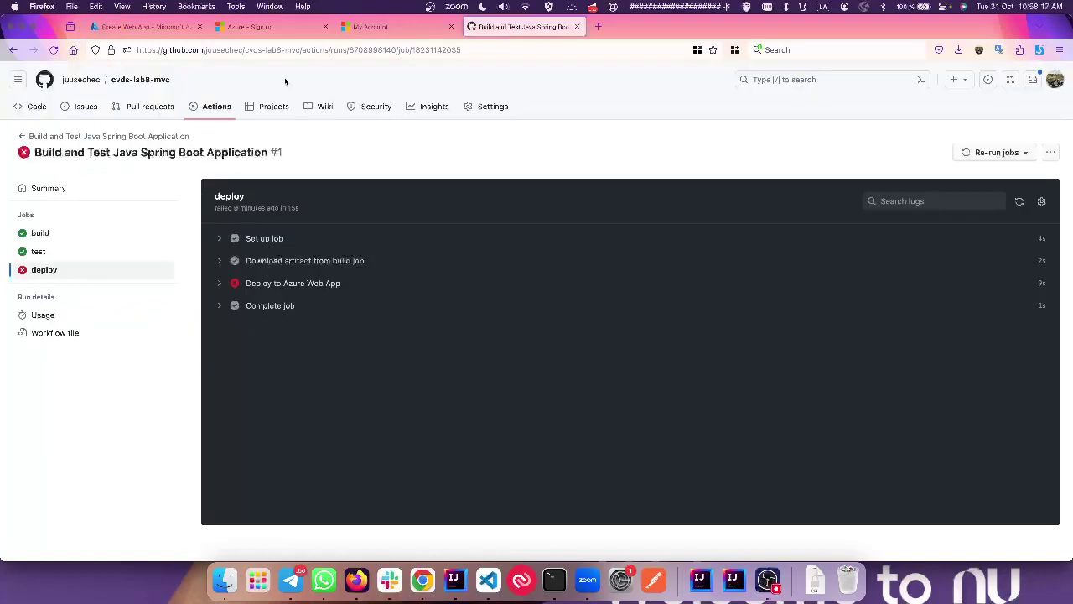
click(121, 26)
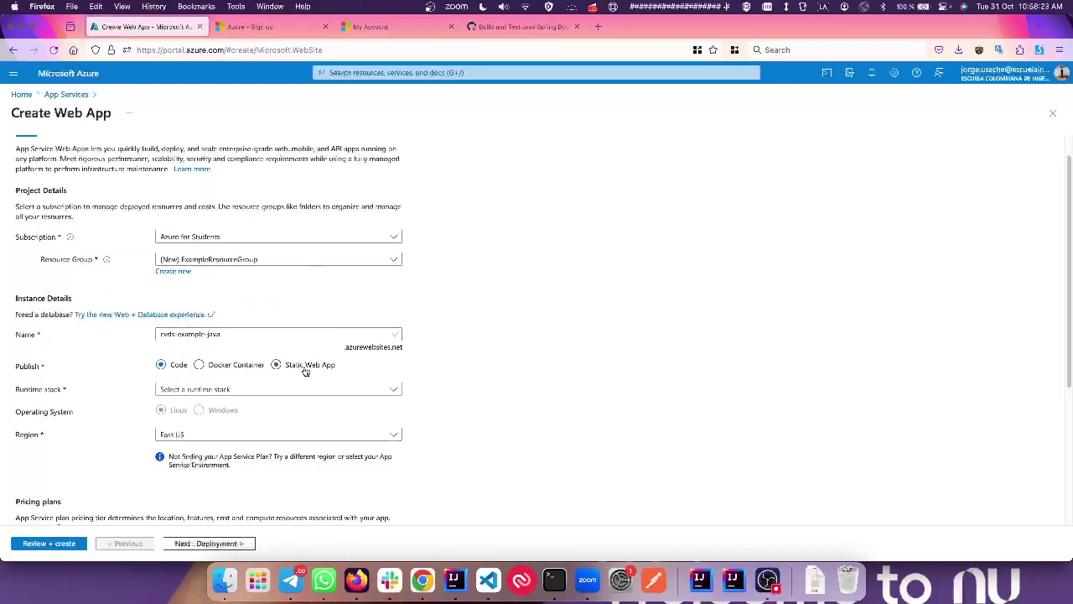
click(282, 397)
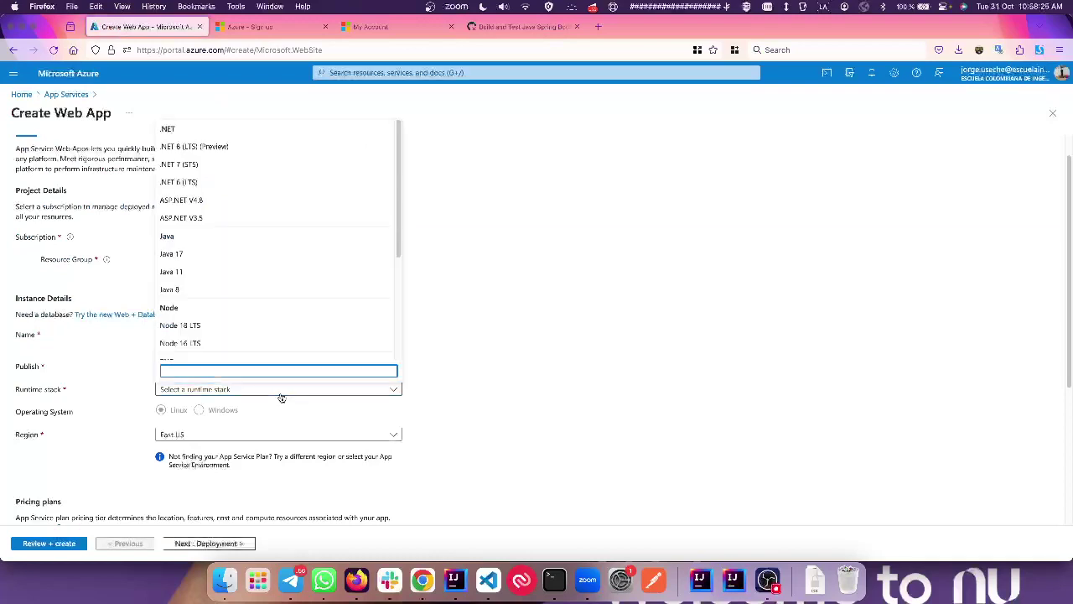
click(191, 257)
click(520, 26)
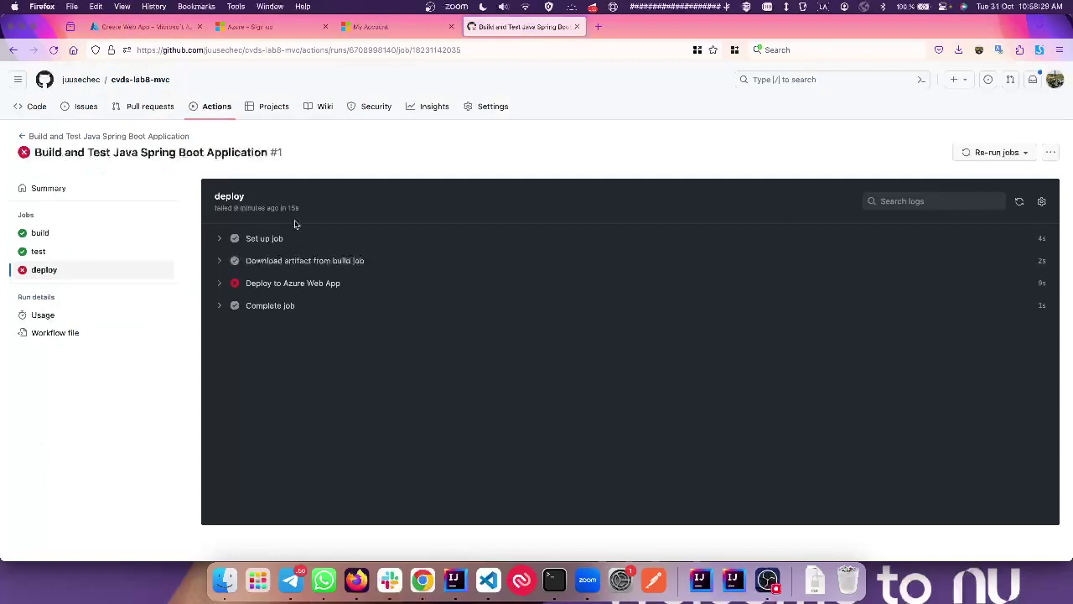
Step: Open pom.xml in the cvds-lab8-mvc repository and confirm java.version is 17
click(135, 80)
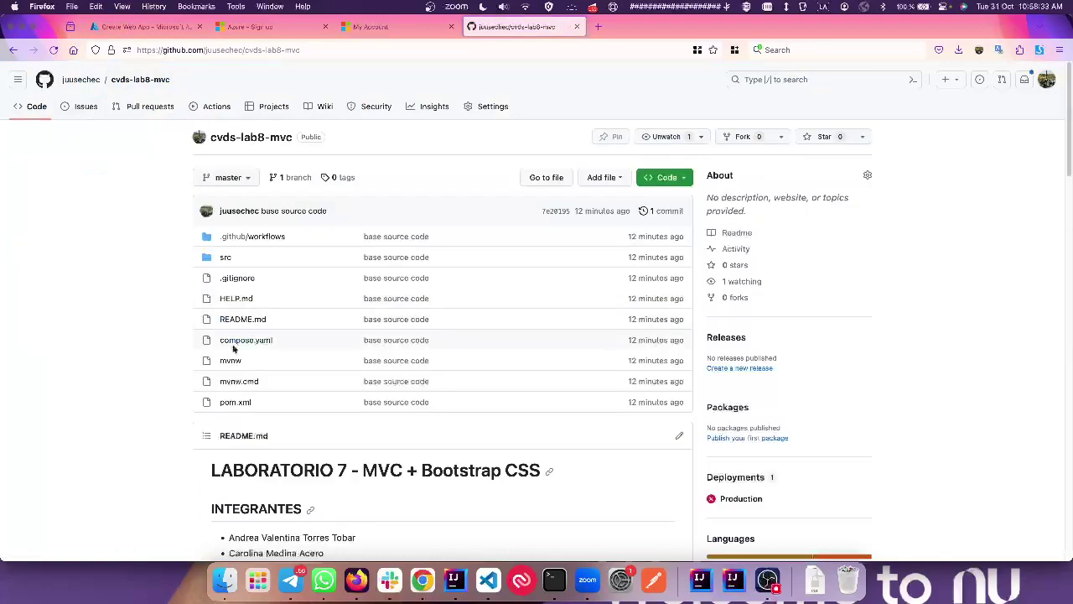
click(238, 401)
scroll(238, 399, down, 2)
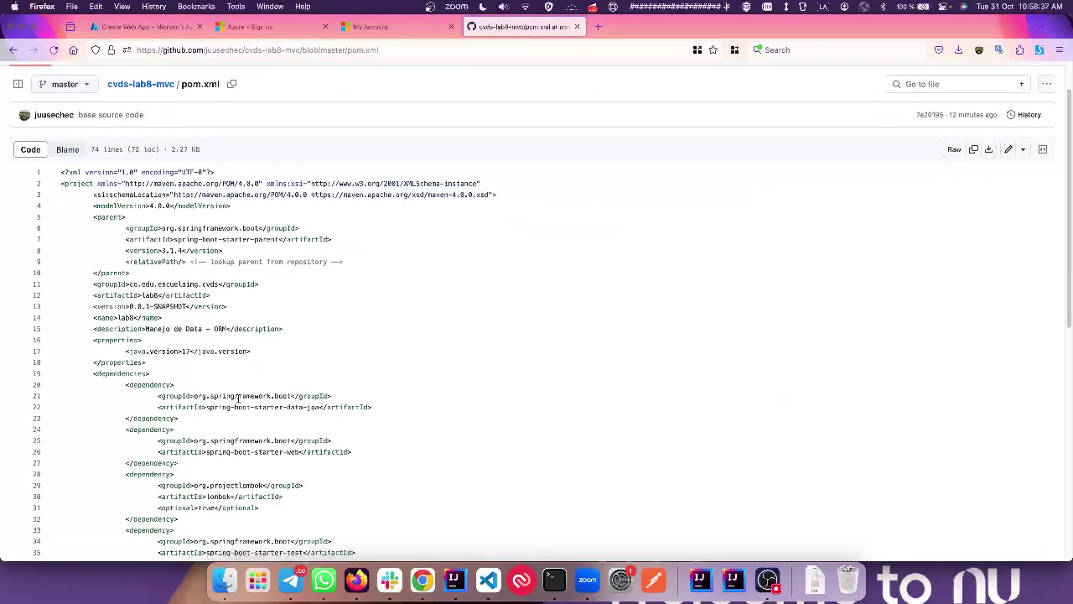
click(197, 298)
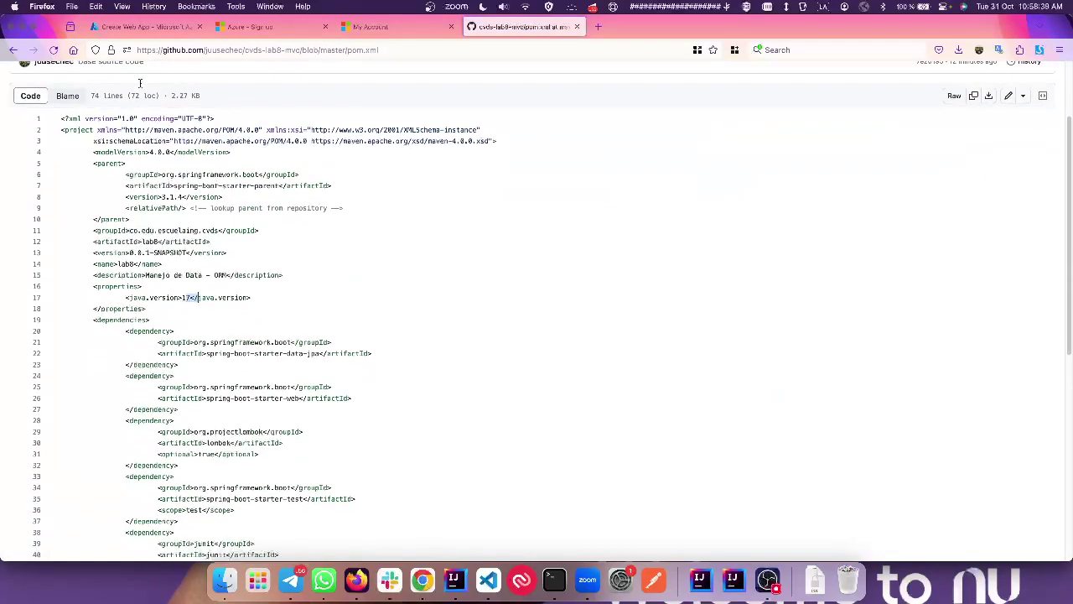
click(131, 26)
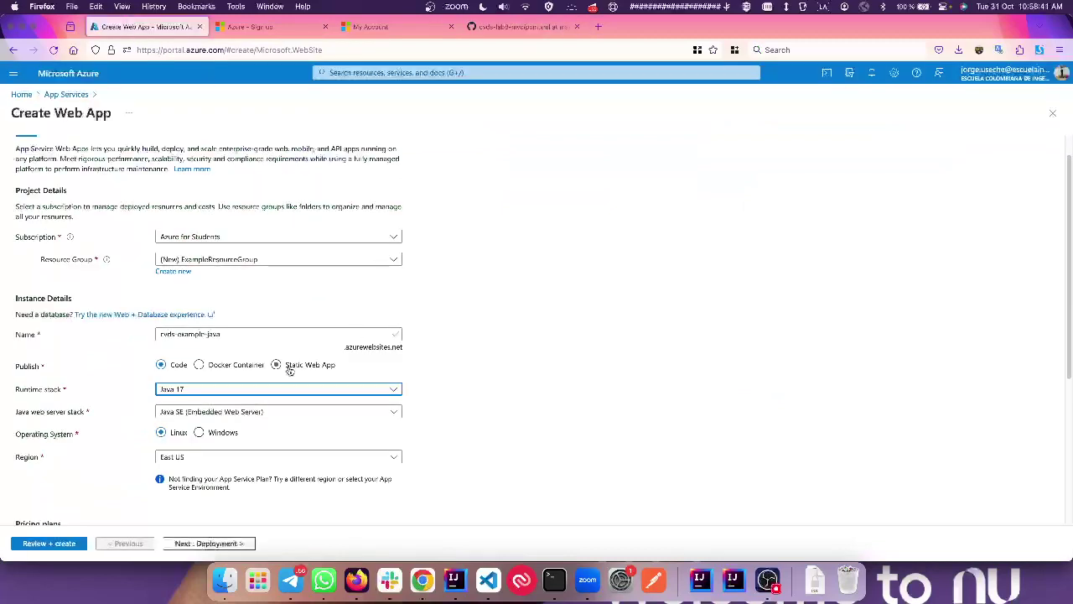
Step: Review the pom.xml page again and move its browser tab to the front
scroll(251, 441, down, 2)
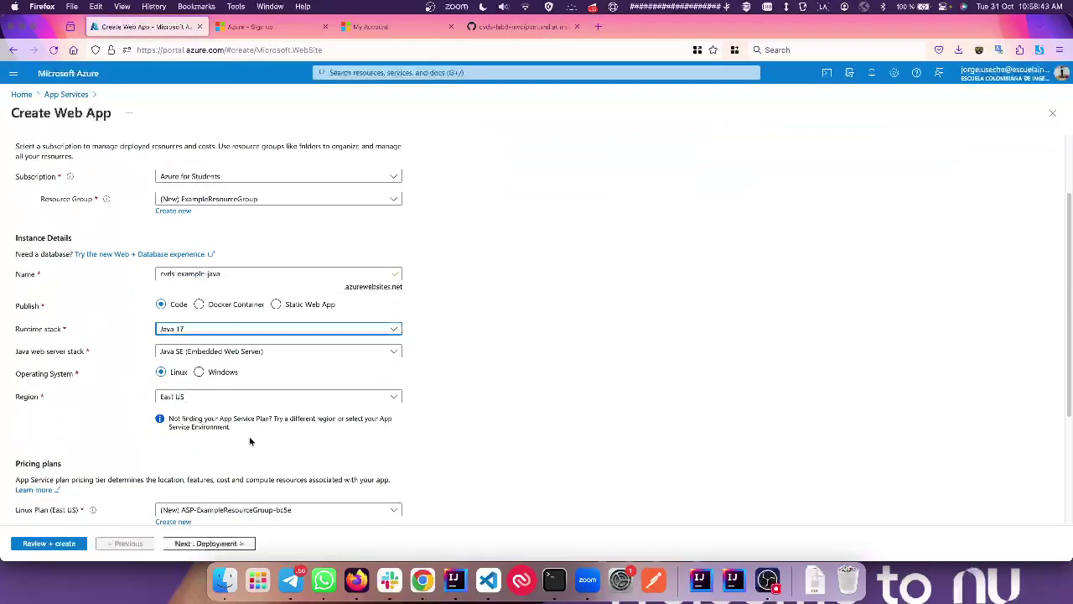
click(517, 31)
drag(512, 29, 143, 30)
scroll(275, 252, down, 1)
scroll(275, 252, down, 2)
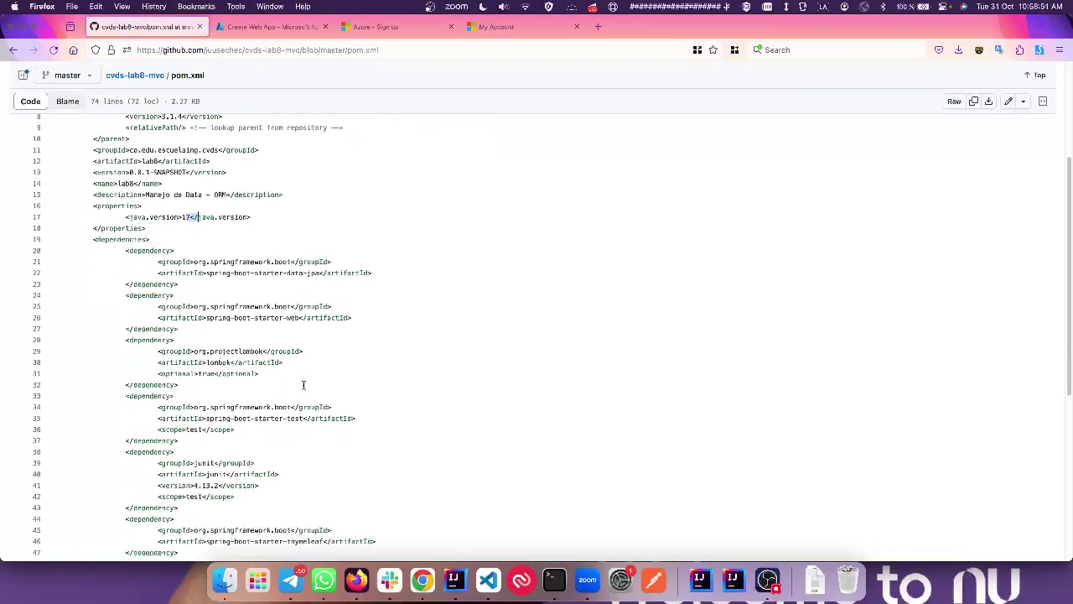
scroll(309, 372, down, 3)
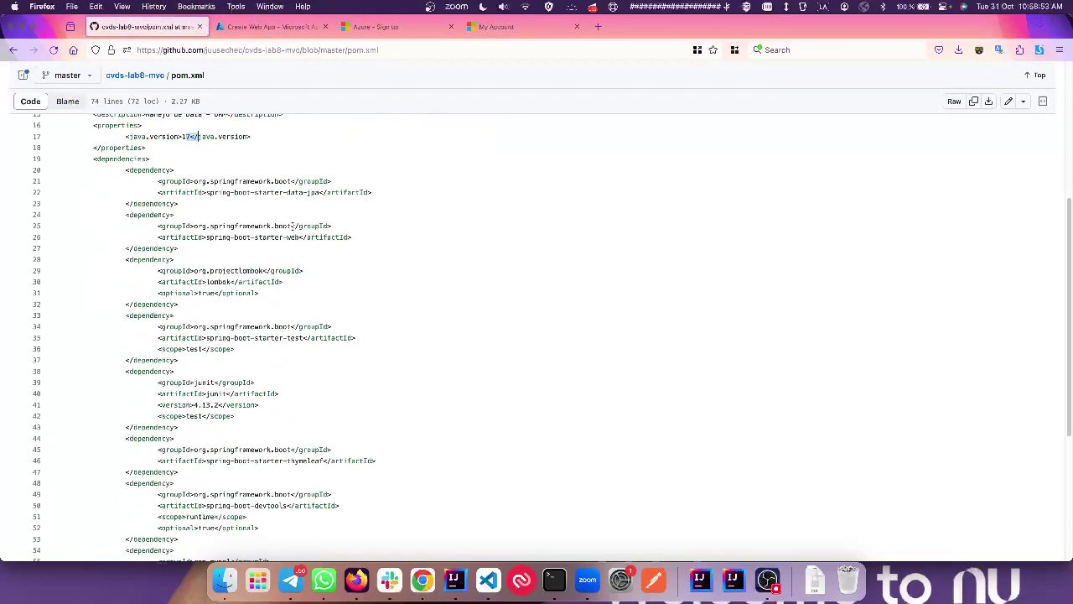
click(281, 29)
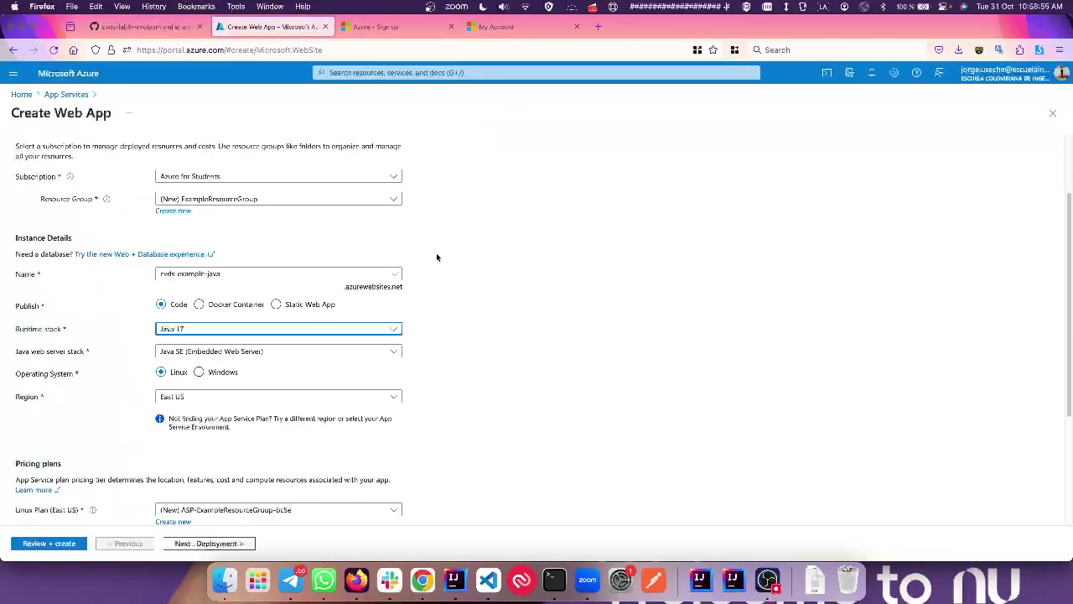
Step: Keep Java SE (Embedded Web Server) as the server stack and the default Linux plan
click(393, 352)
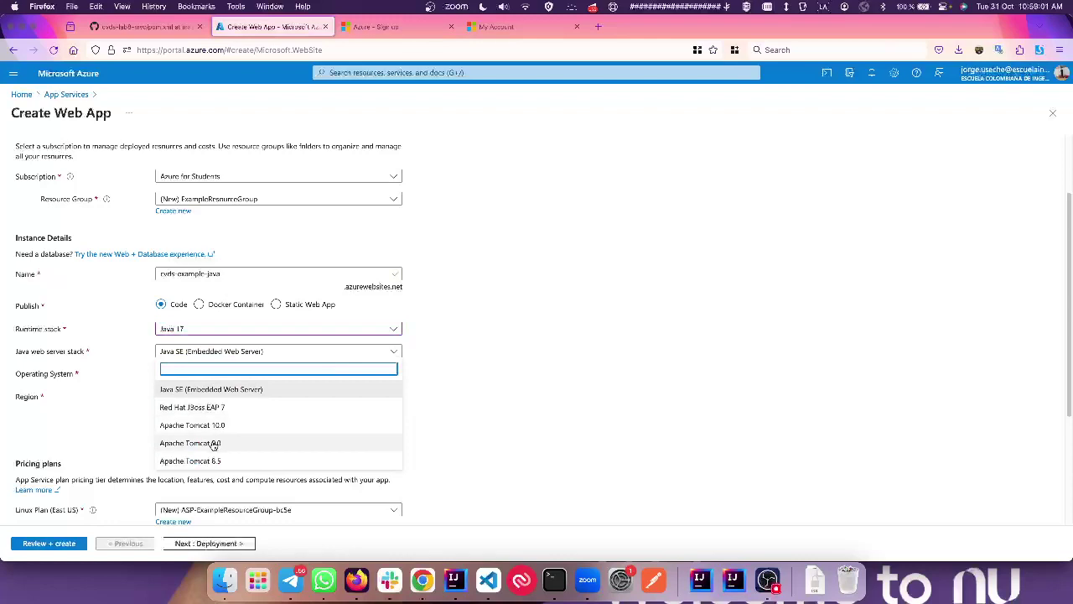
click(219, 390)
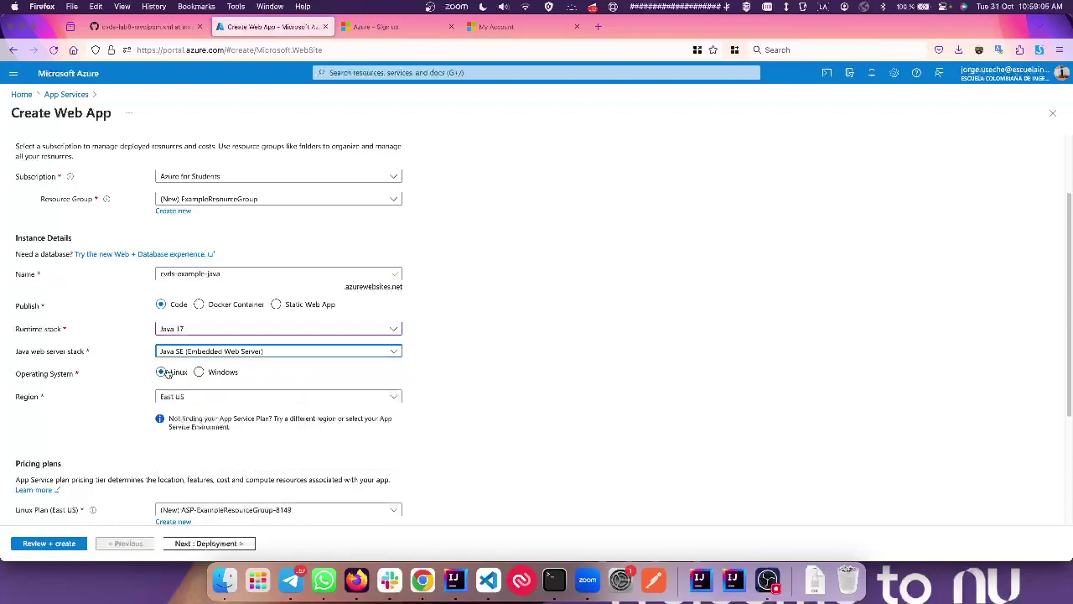
scroll(174, 373, down, 2)
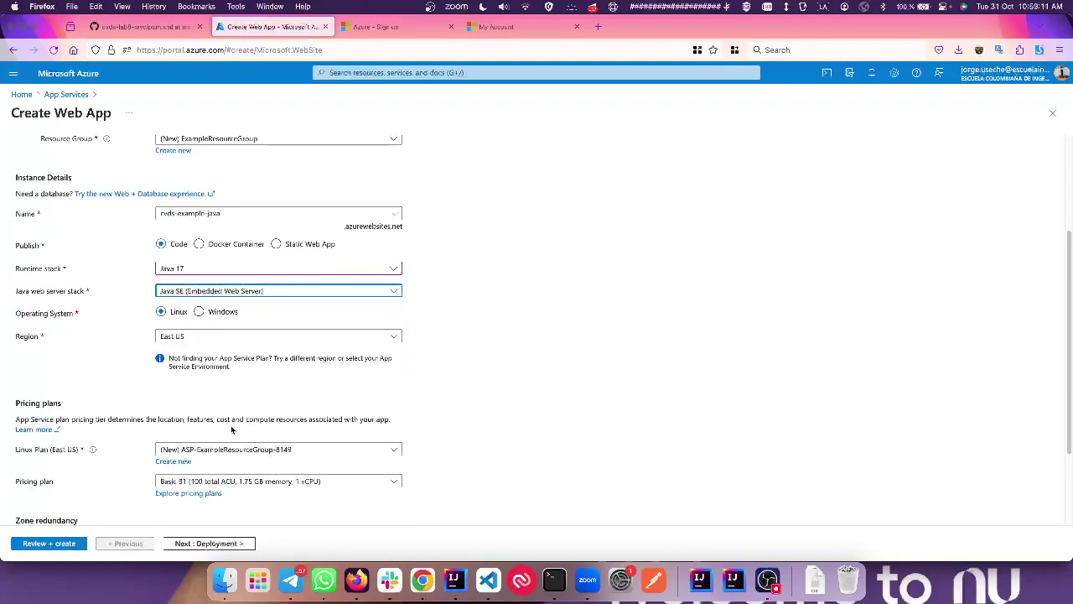
scroll(231, 425, down, 2)
click(237, 390)
click(510, 357)
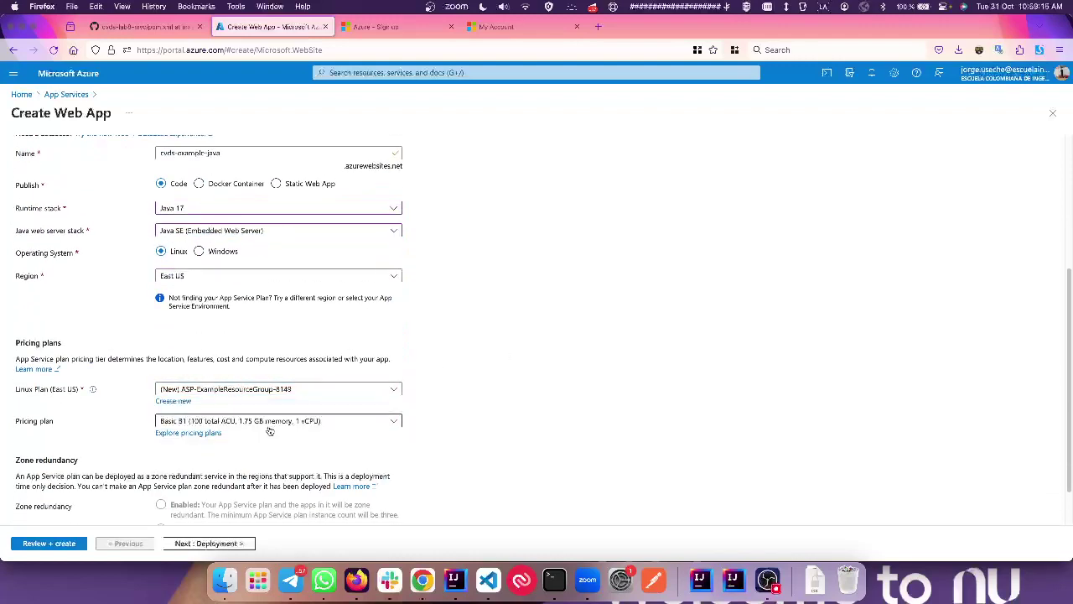
Step: Switch the pricing plan to Free F1 (Shared infrastructure) and continue to Deployment
click(228, 425)
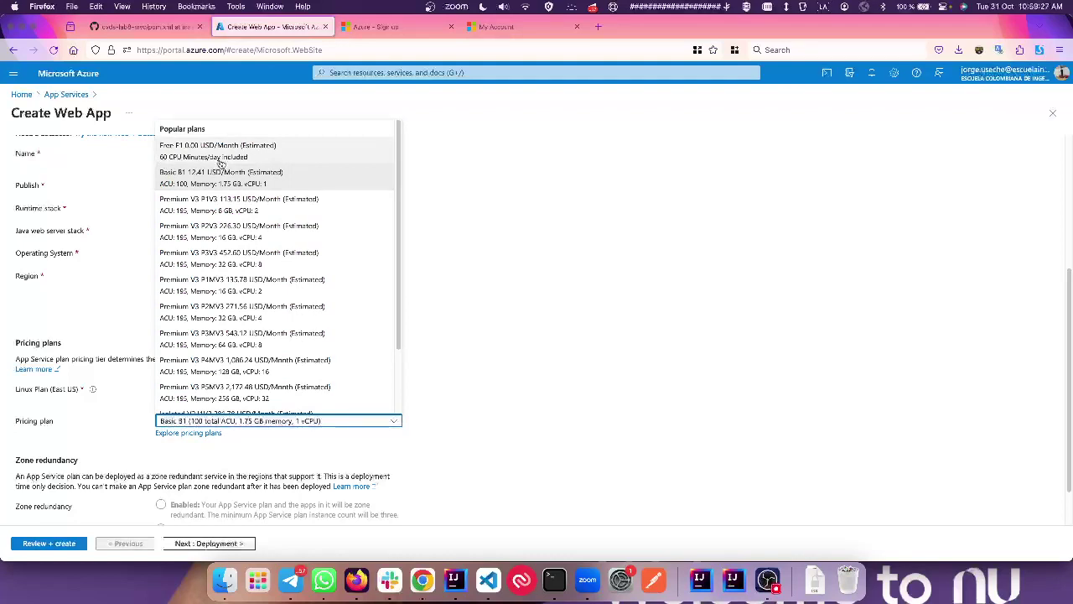
click(220, 163)
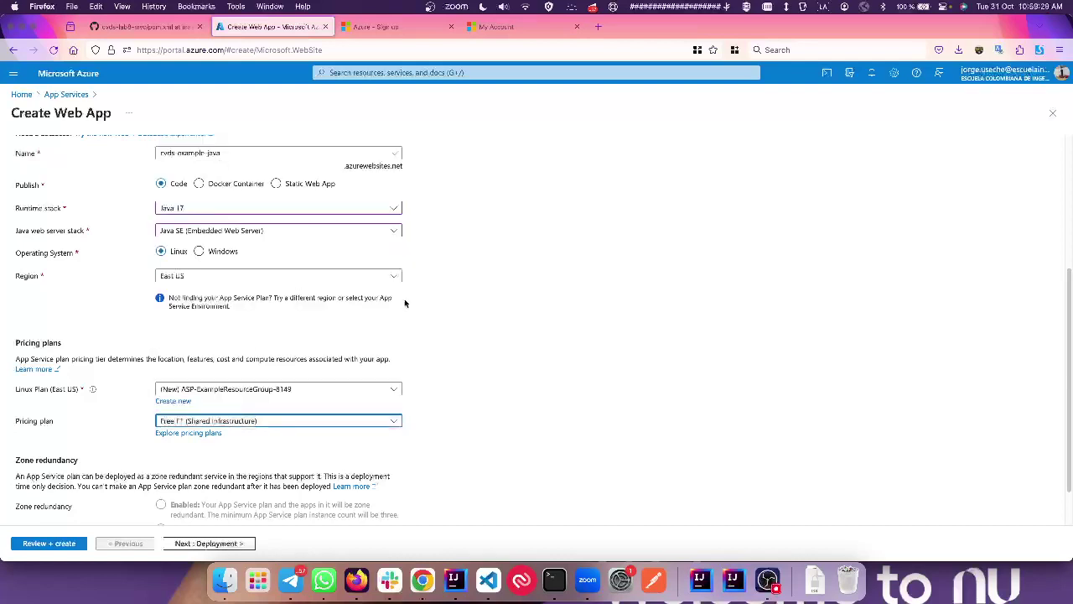
scroll(475, 391, down, 1)
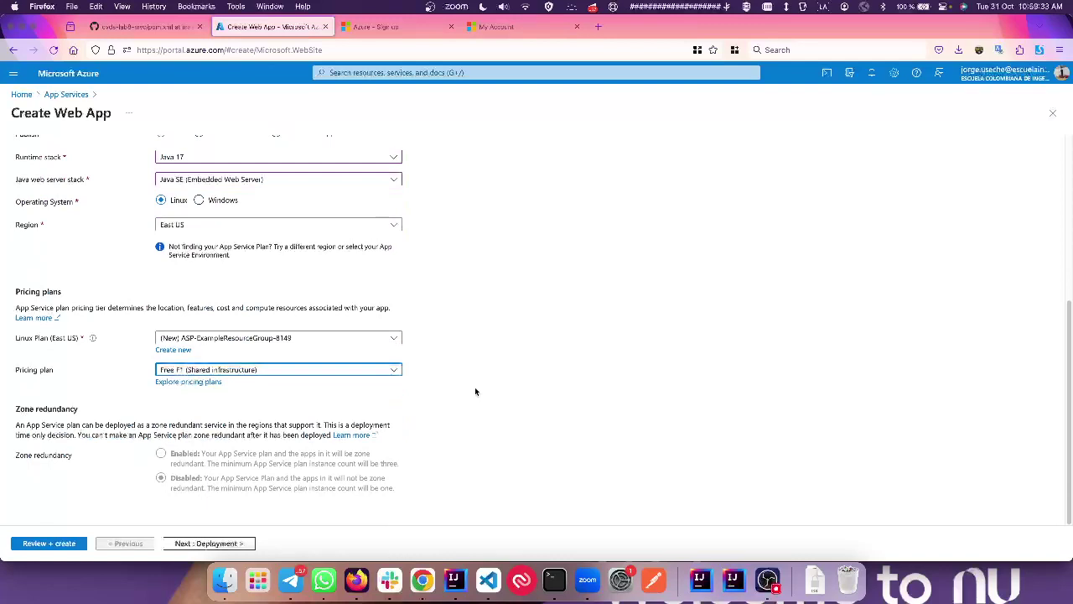
click(210, 547)
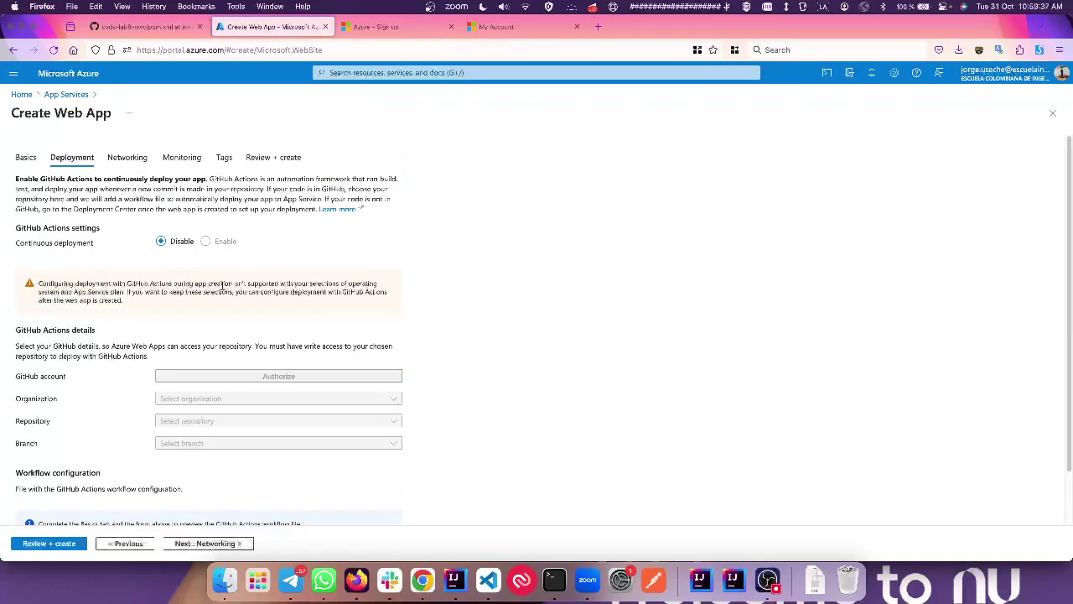
Step: Skip Deployment, Networking, Monitoring and Tags at their defaults to reach Review + create
scroll(223, 285, down, 1)
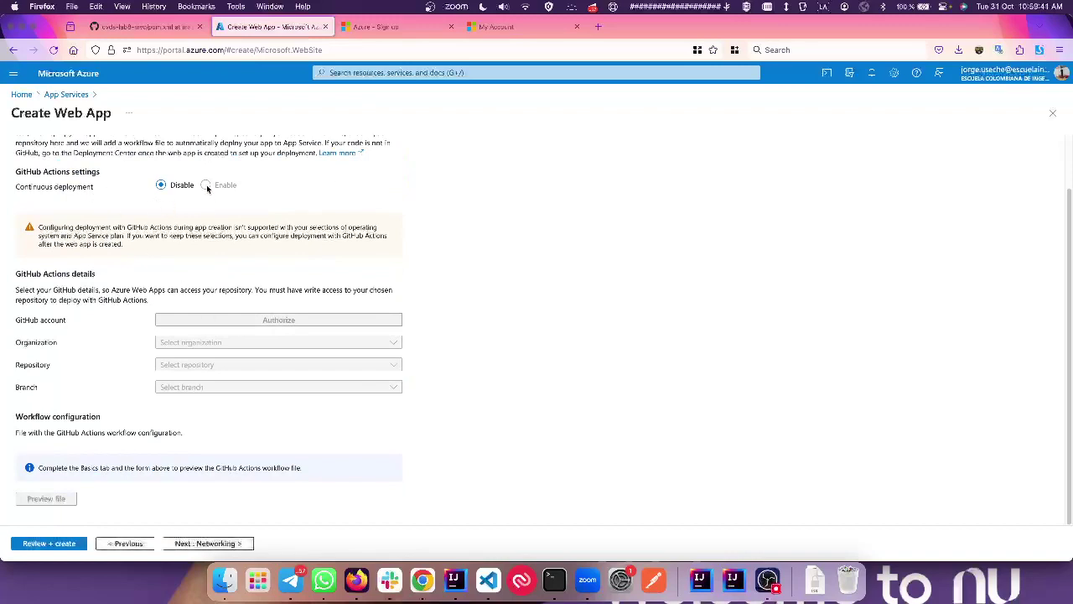
drag(65, 230, 189, 256)
click(188, 256)
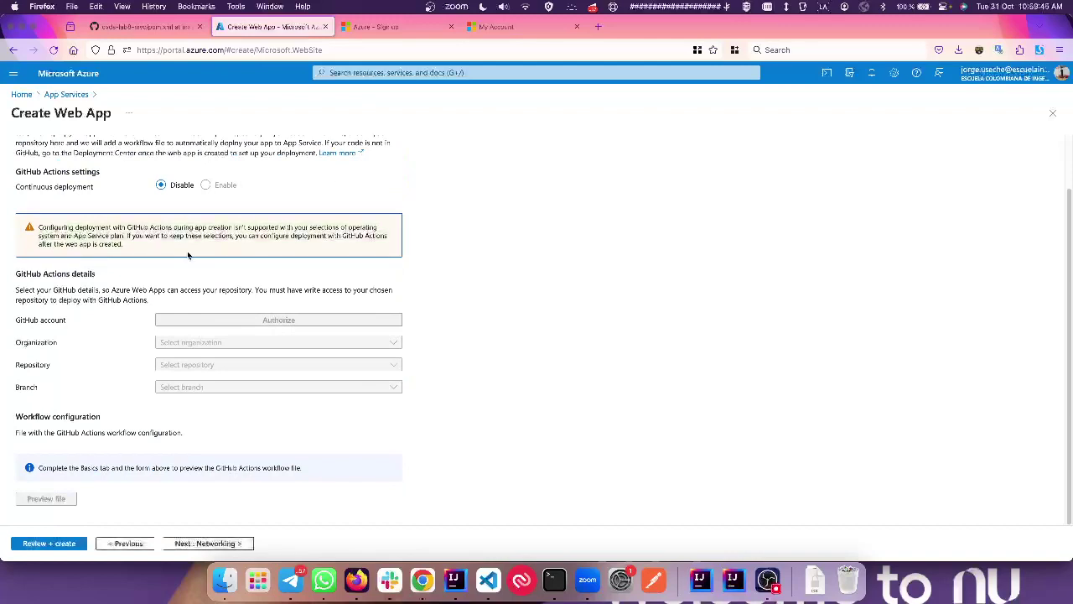
click(211, 187)
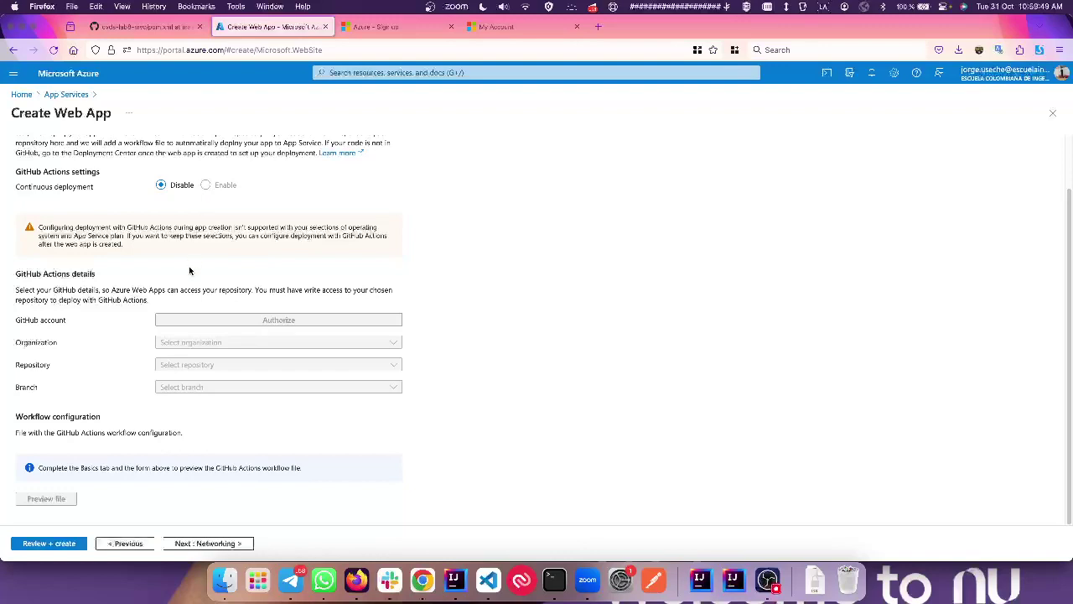
click(215, 544)
click(215, 544)
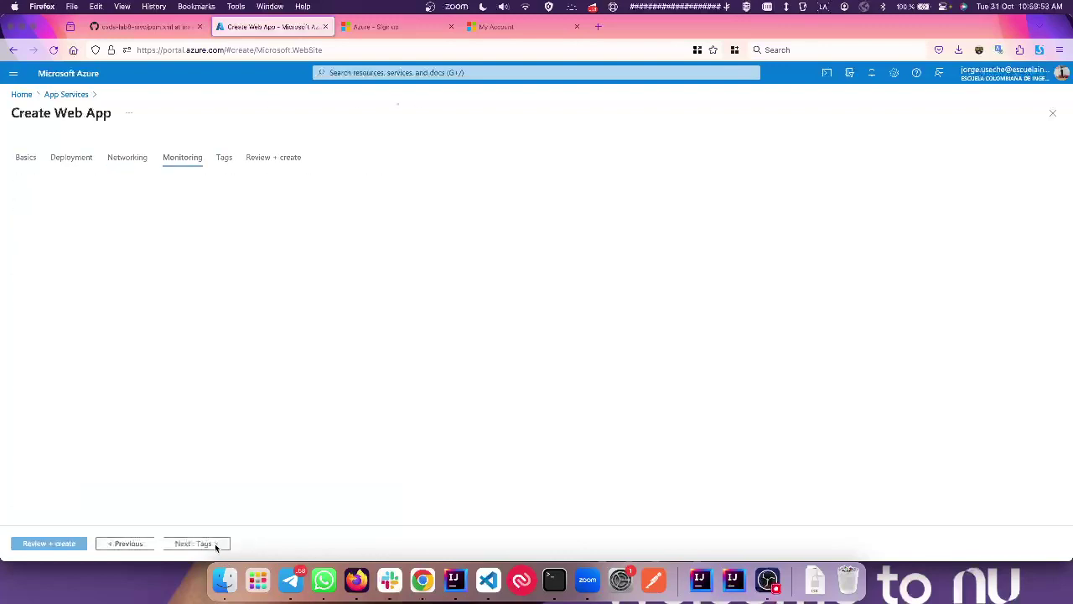
click(216, 545)
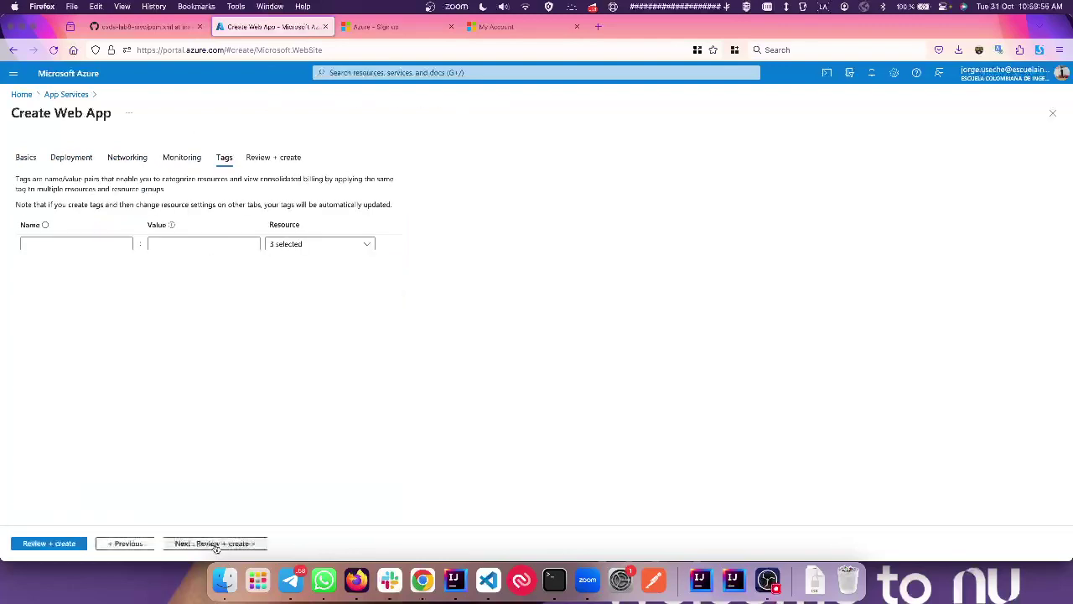
click(216, 544)
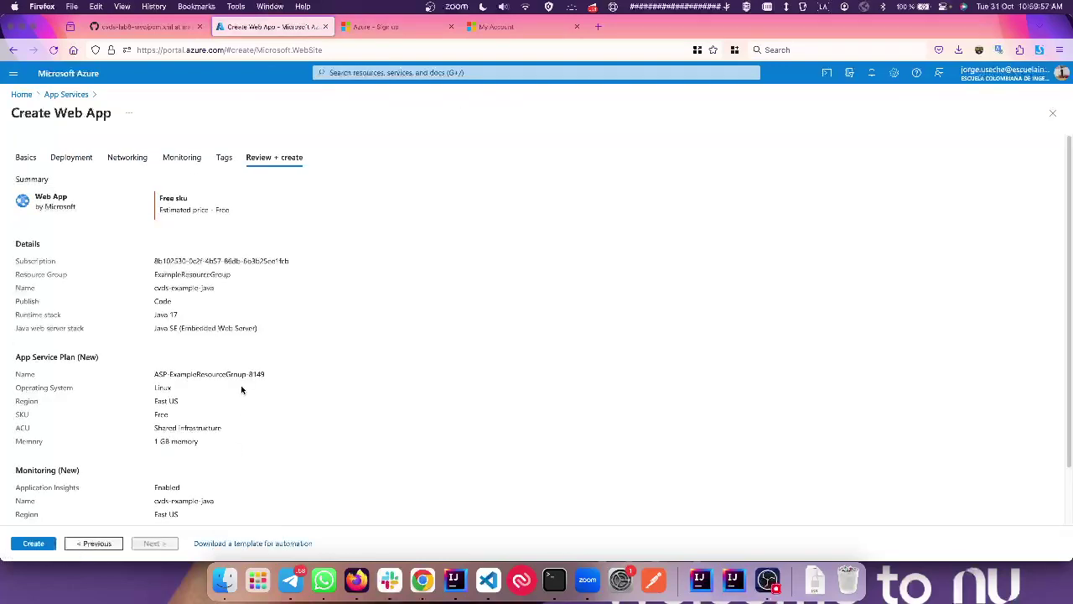
Step: Create the cvds-example-java web app and watch its deployment in Notifications
scroll(241, 388, down, 2)
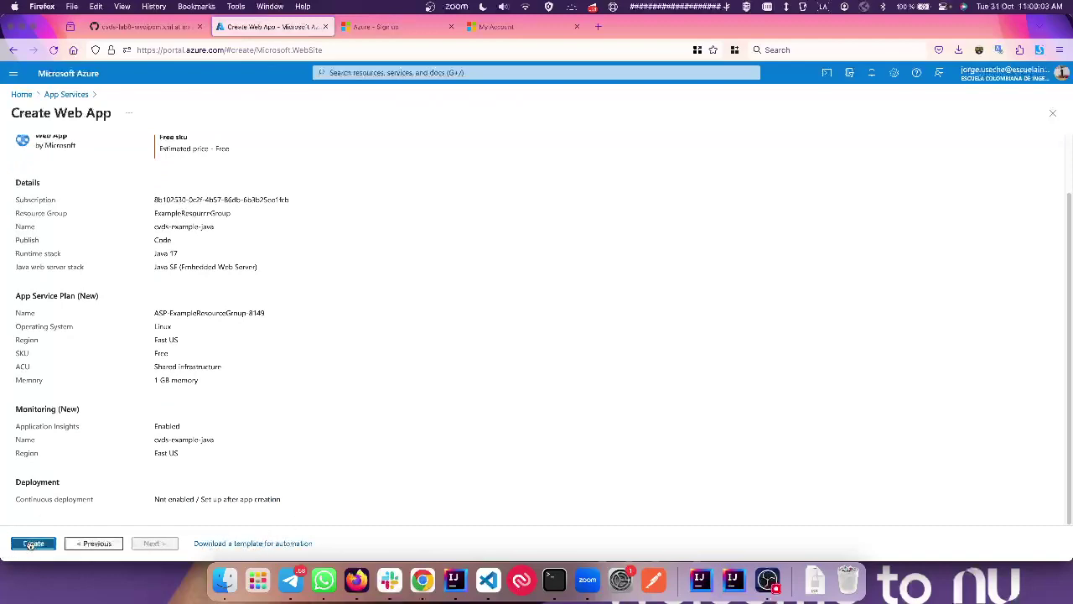
click(32, 545)
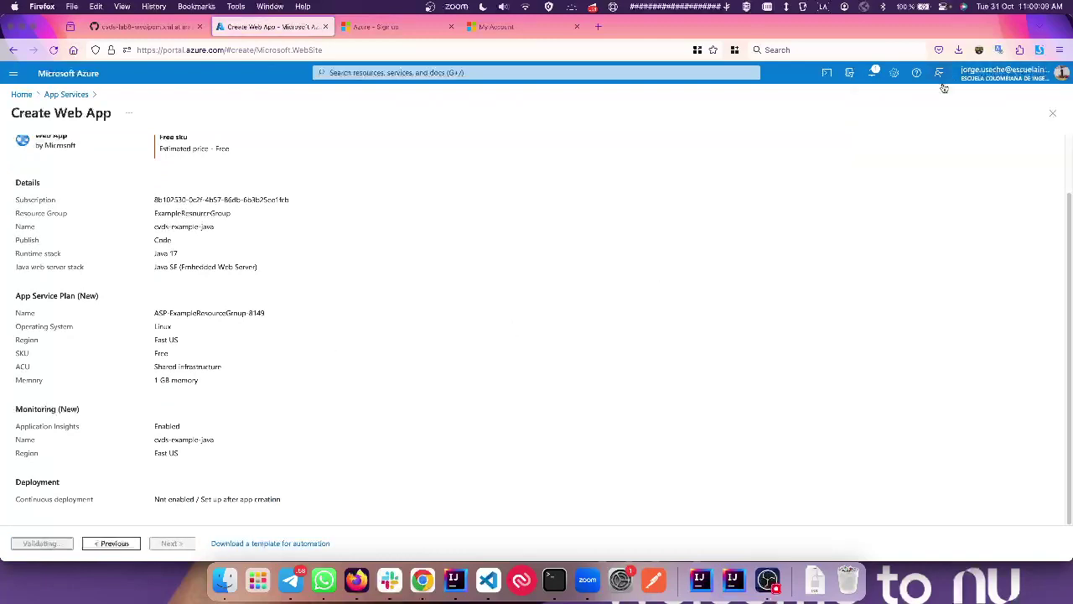
click(868, 80)
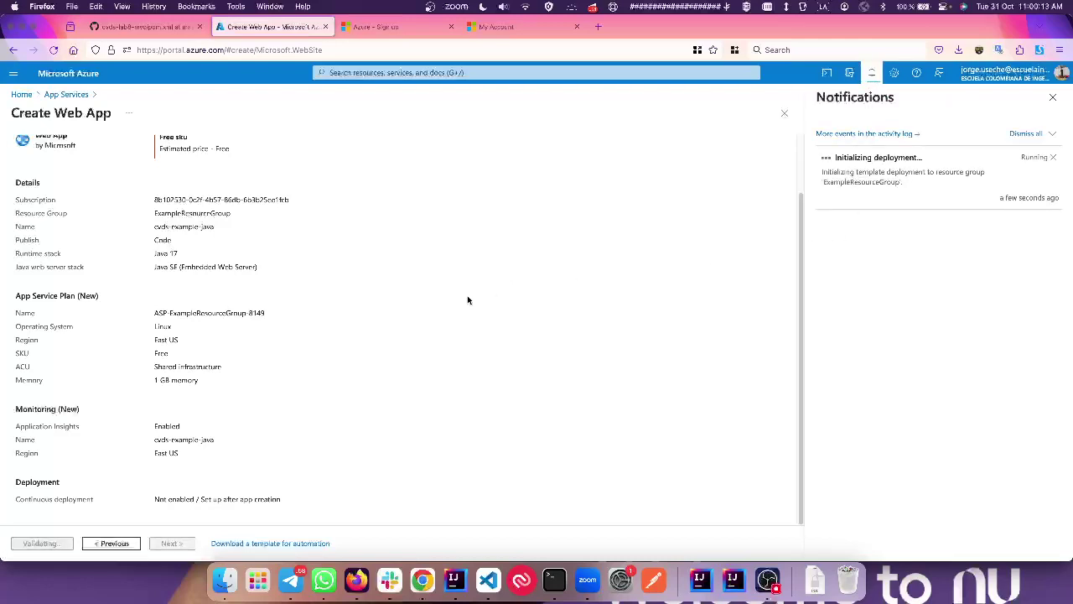
click(388, 74)
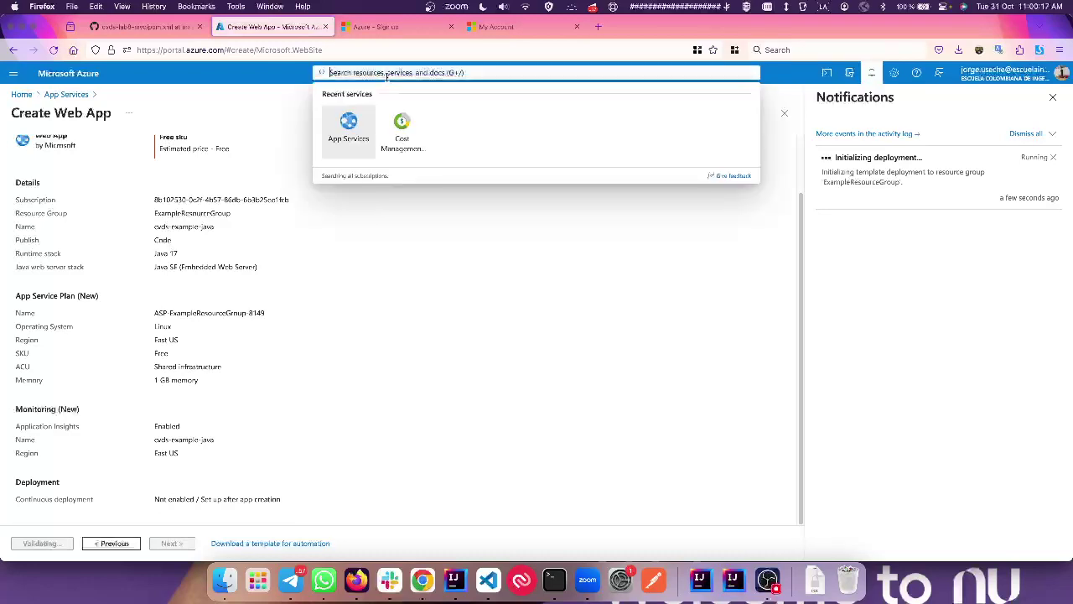
Step: Search 'mysql', open Azure Database for MySQL flexible servers in a new tab, and sign in
text(mysql)
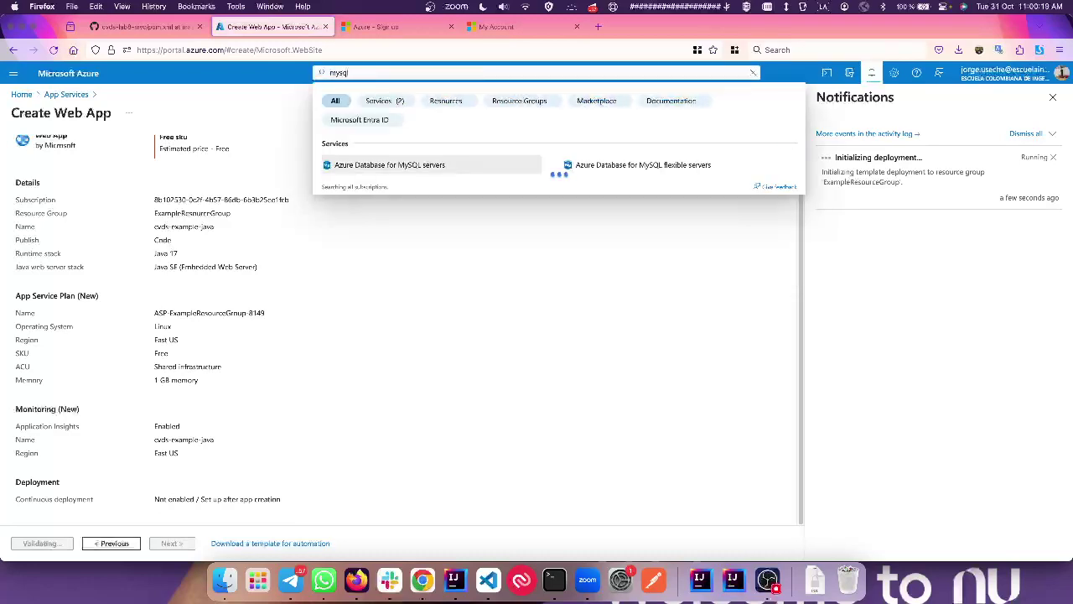
super+click(620, 167)
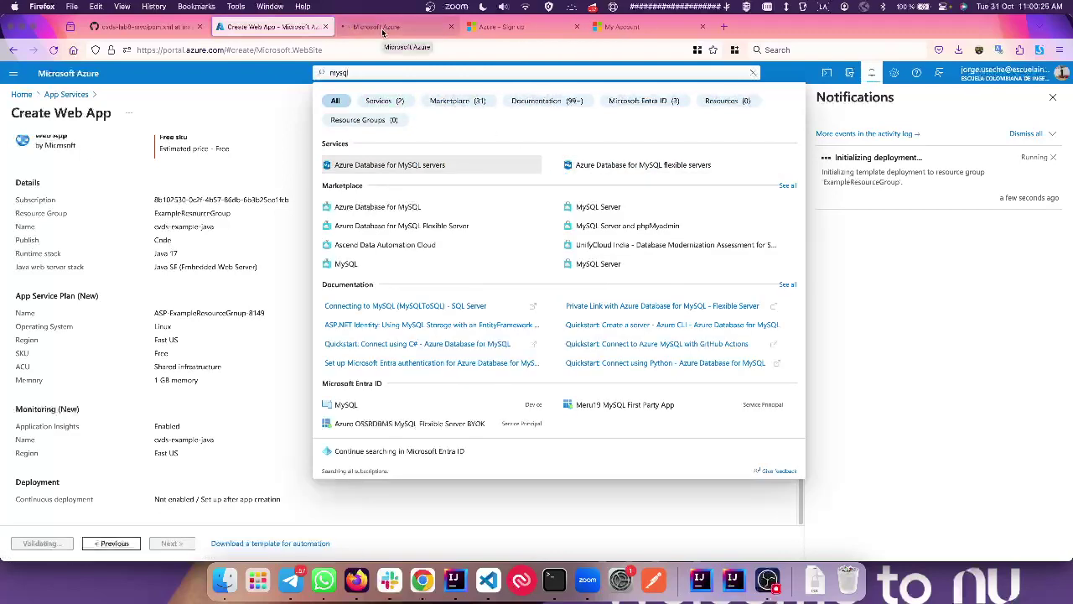
click(382, 29)
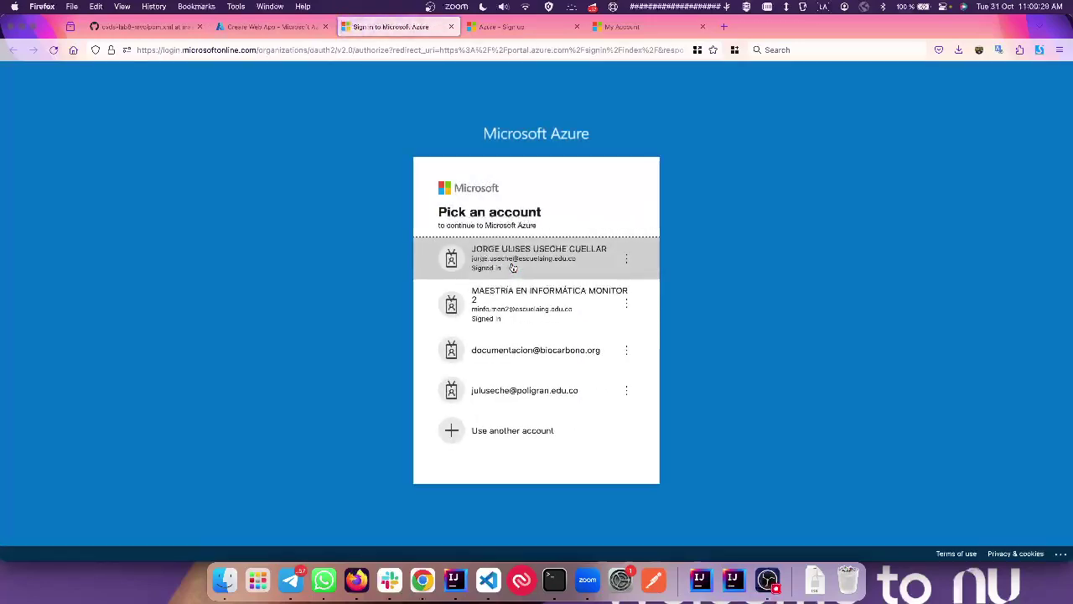
click(514, 267)
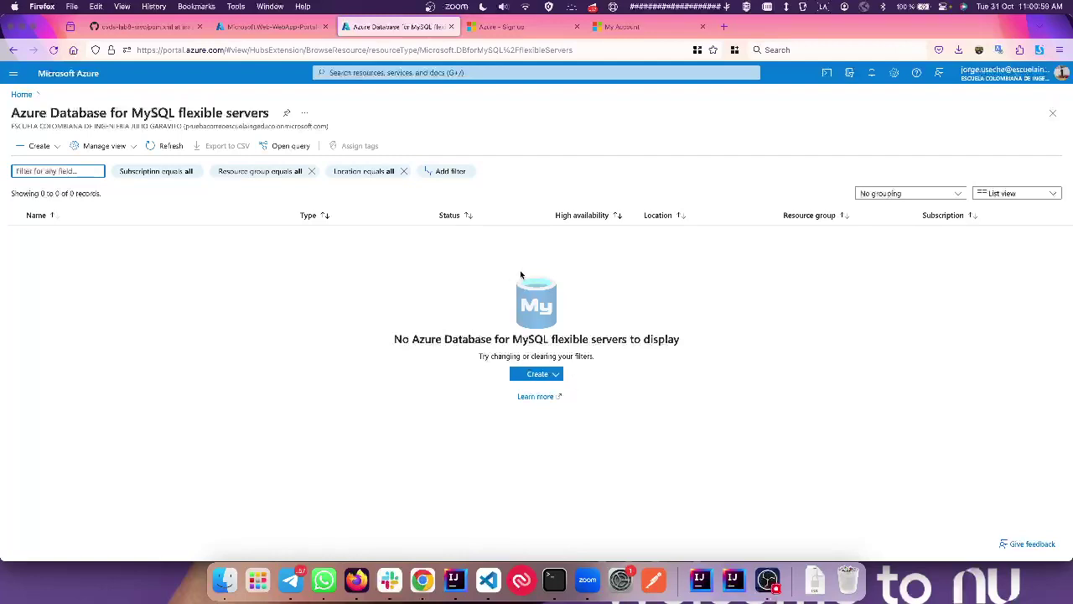
Step: Start a new MySQL flexible server in ExampleResourceGroup
click(558, 376)
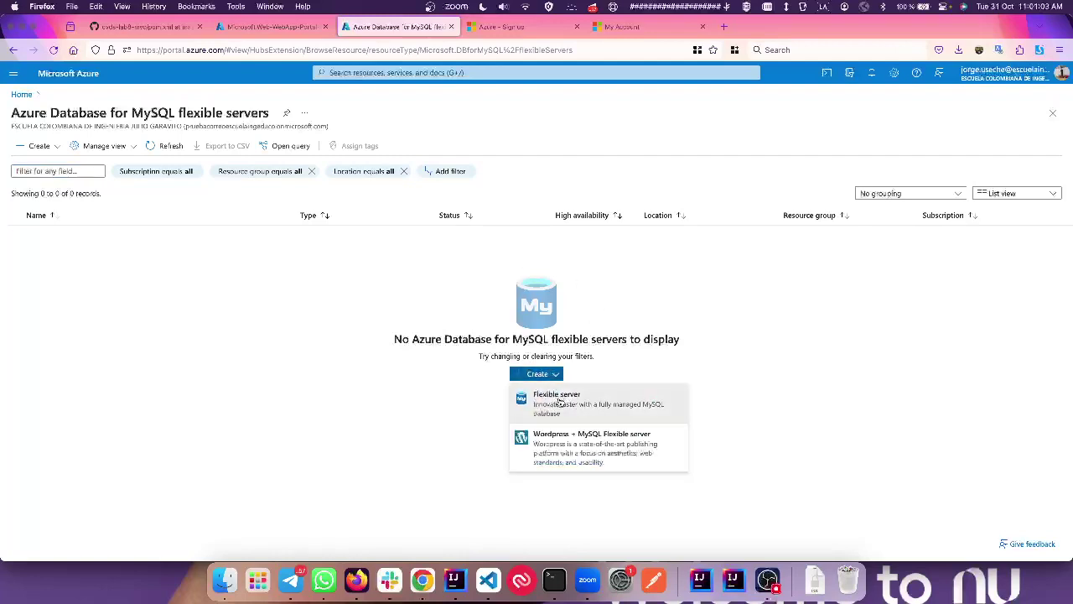
click(559, 401)
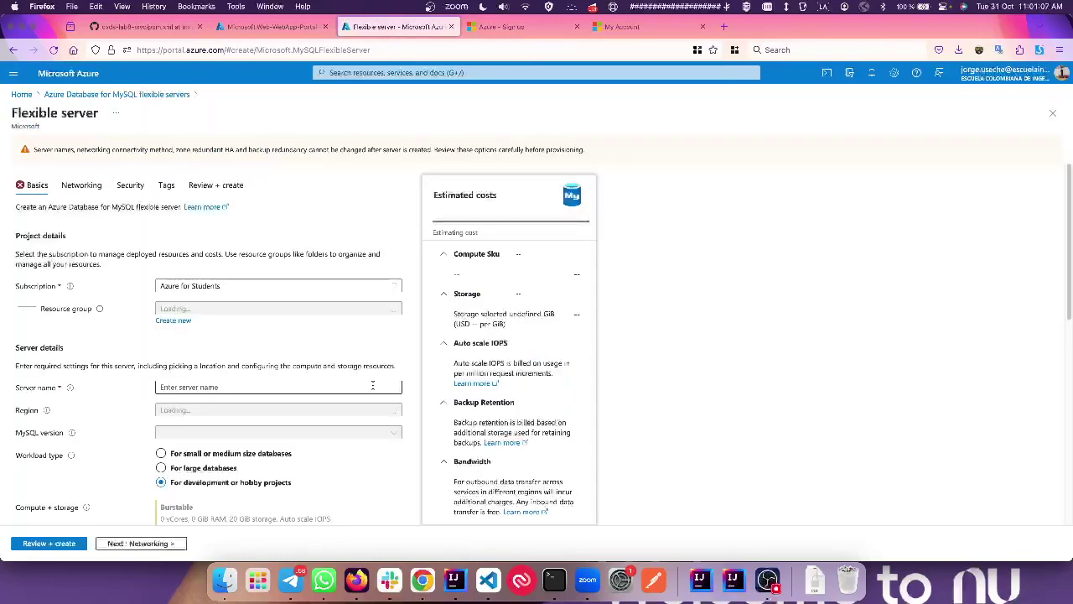
scroll(223, 310, down, 2)
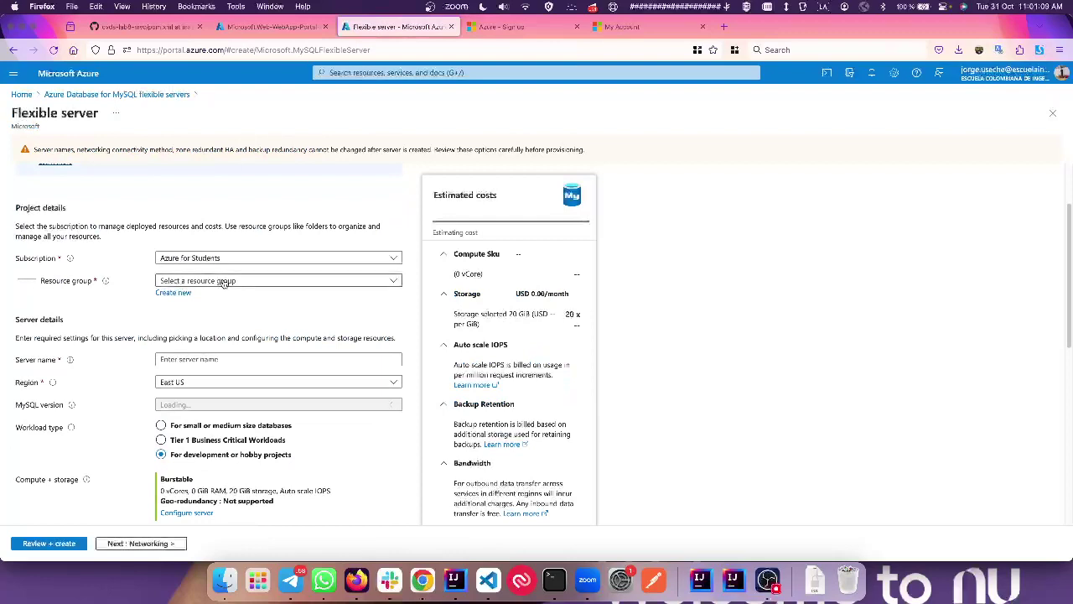
click(223, 282)
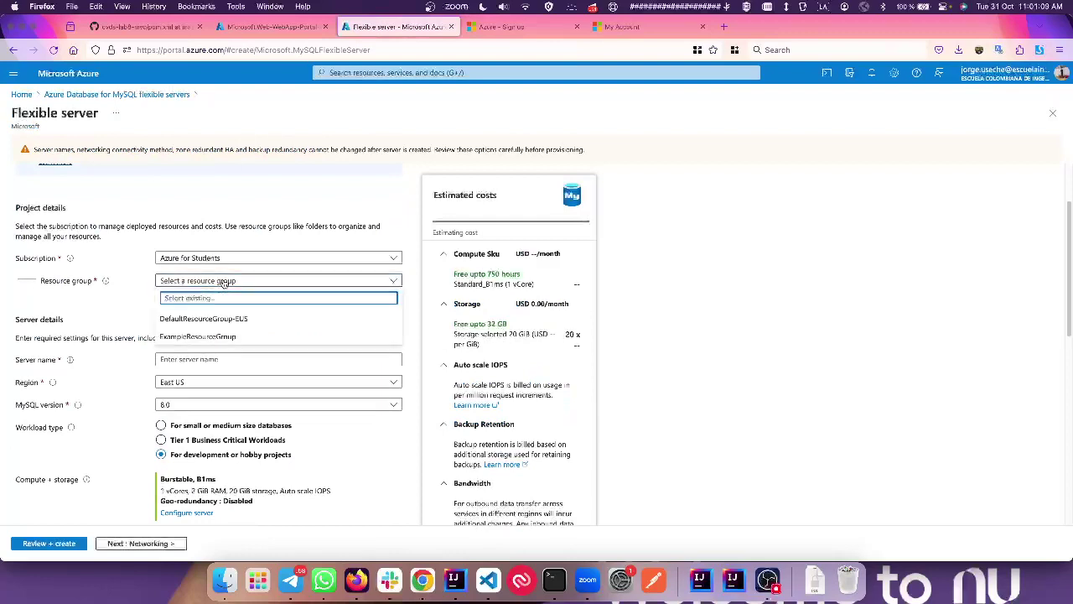
click(218, 337)
click(254, 282)
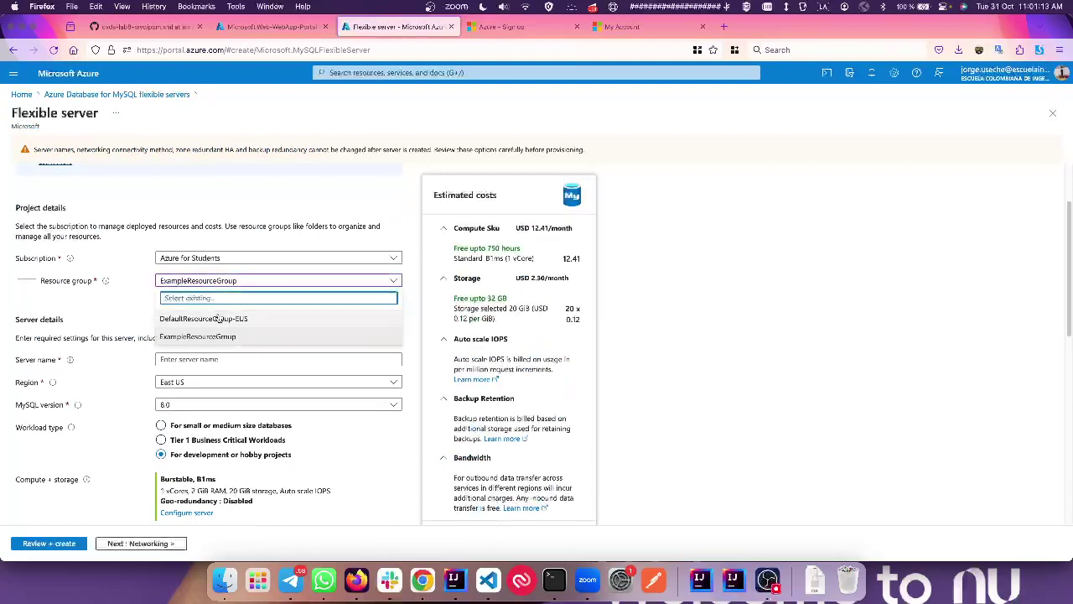
click(87, 322)
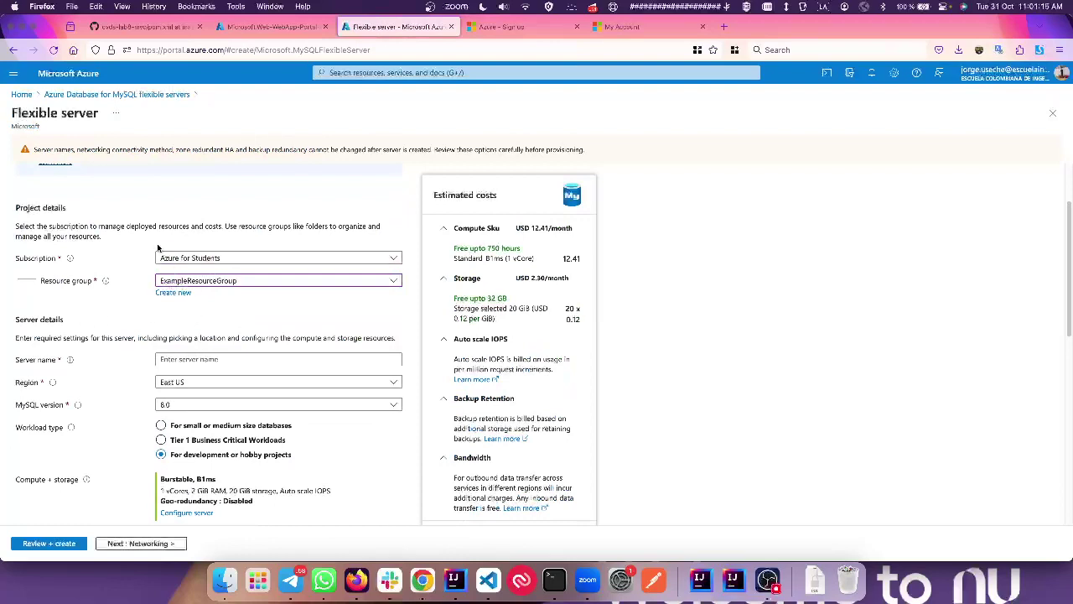
scroll(198, 281, down, 2)
Step: Name the server cvds-mysql-server and copy the name into the browser search box
click(195, 265)
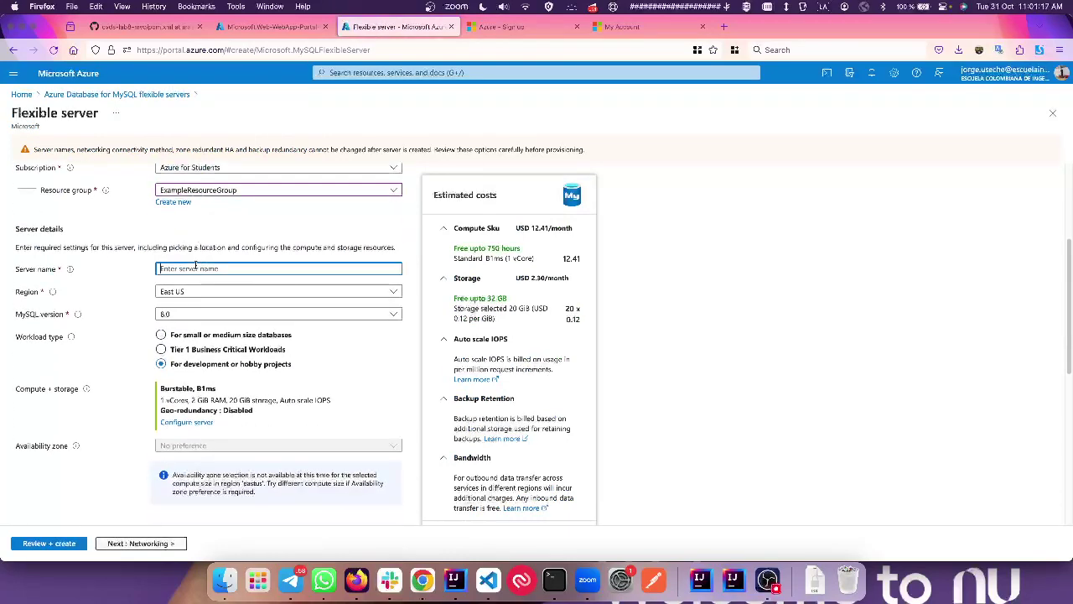
text(rvds serv)
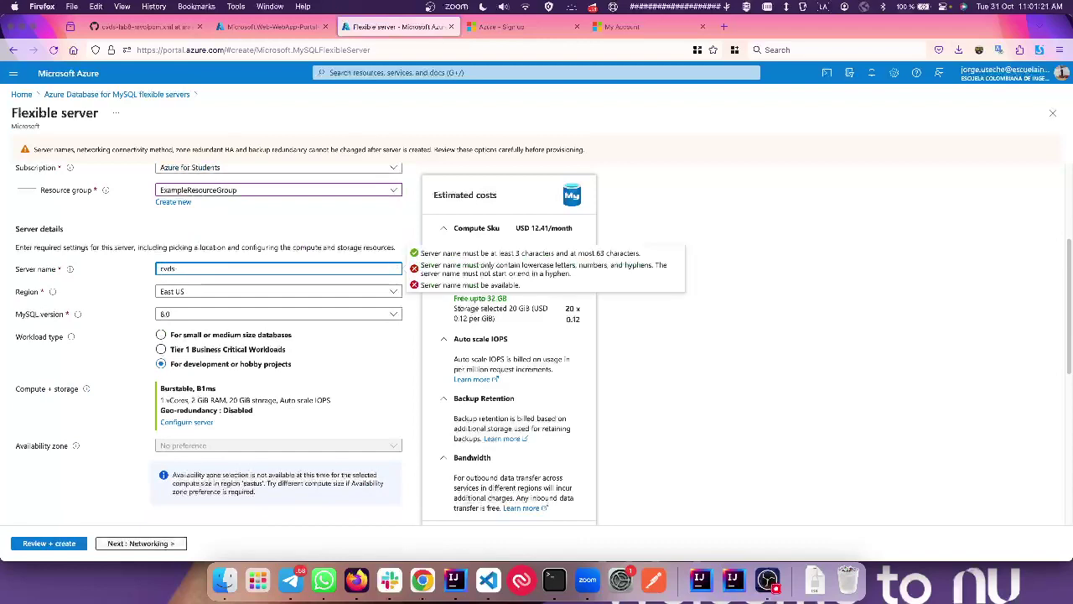
text(er)
key(BackSpace)
key(BackSpace)
key(BackSpace)
key(BackSpace)
text(-mysql-sr)
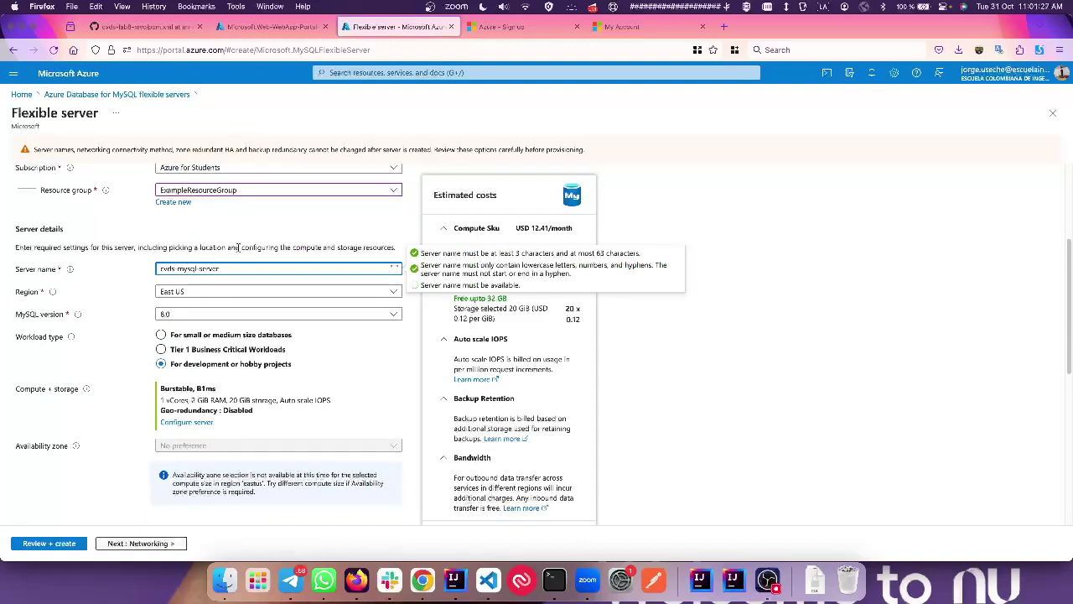
triple_click(216, 267)
key(super+c)
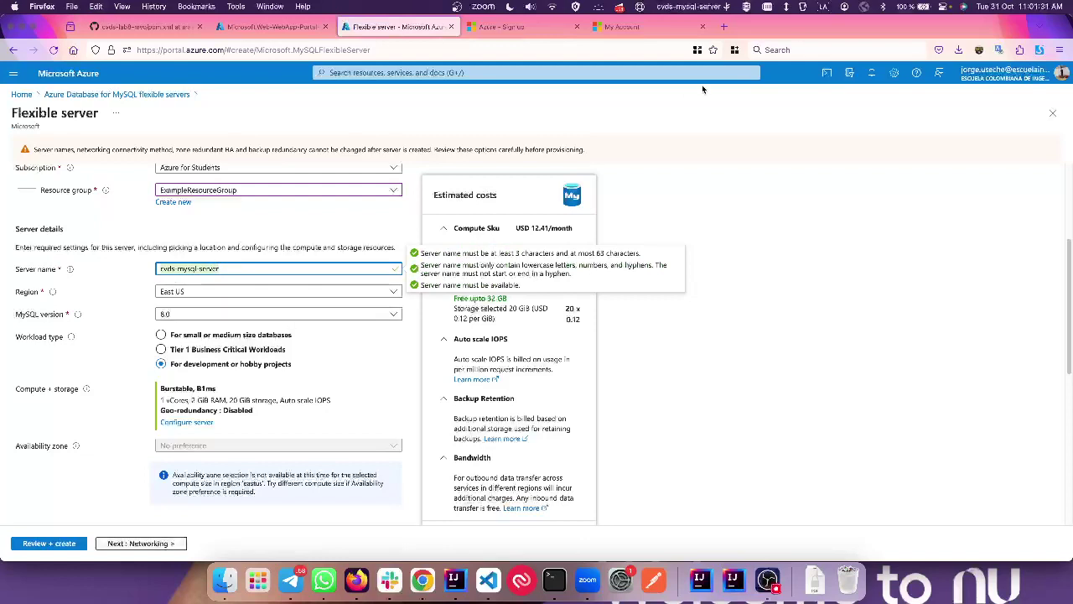
click(780, 50)
key(super+v)
click(820, 178)
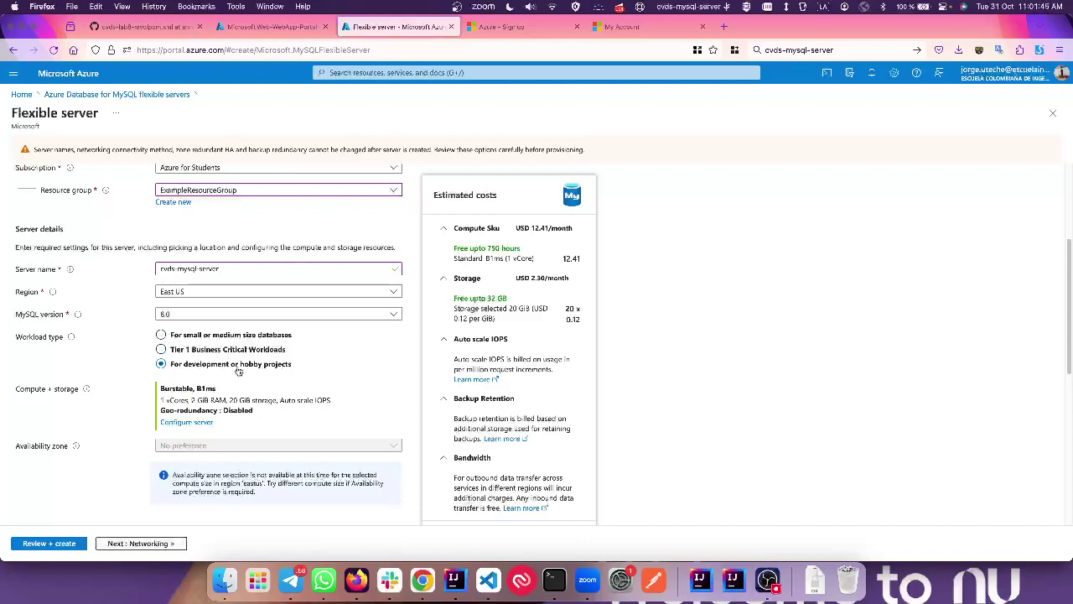
Step: Review the Burstable B1ms compute with 1 vCore
scroll(334, 383, down, 1)
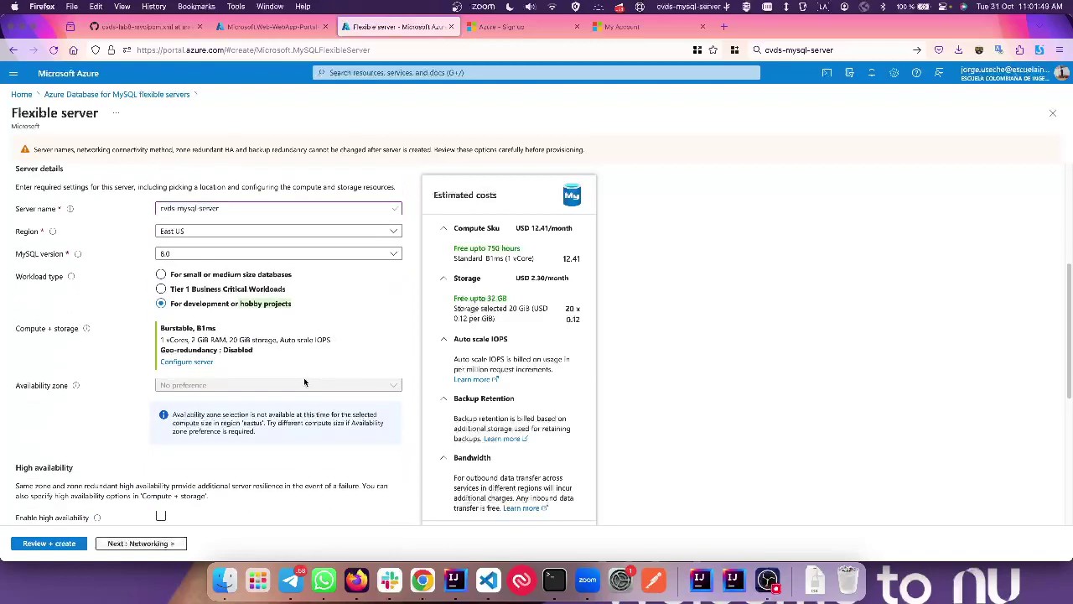
click(164, 339)
drag(164, 339, 188, 341)
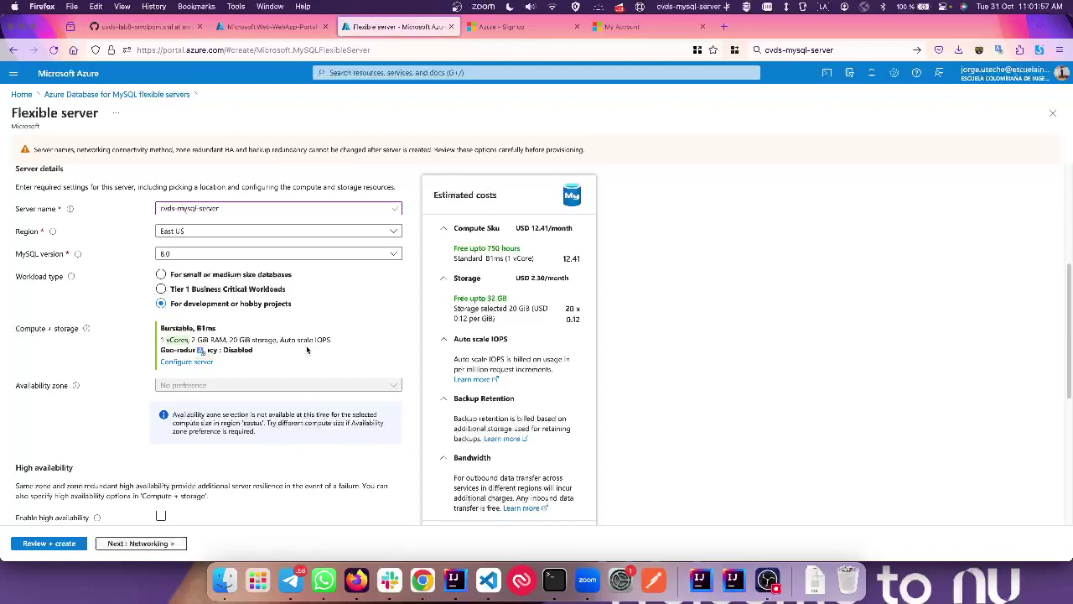
click(263, 340)
scroll(246, 351, down, 1)
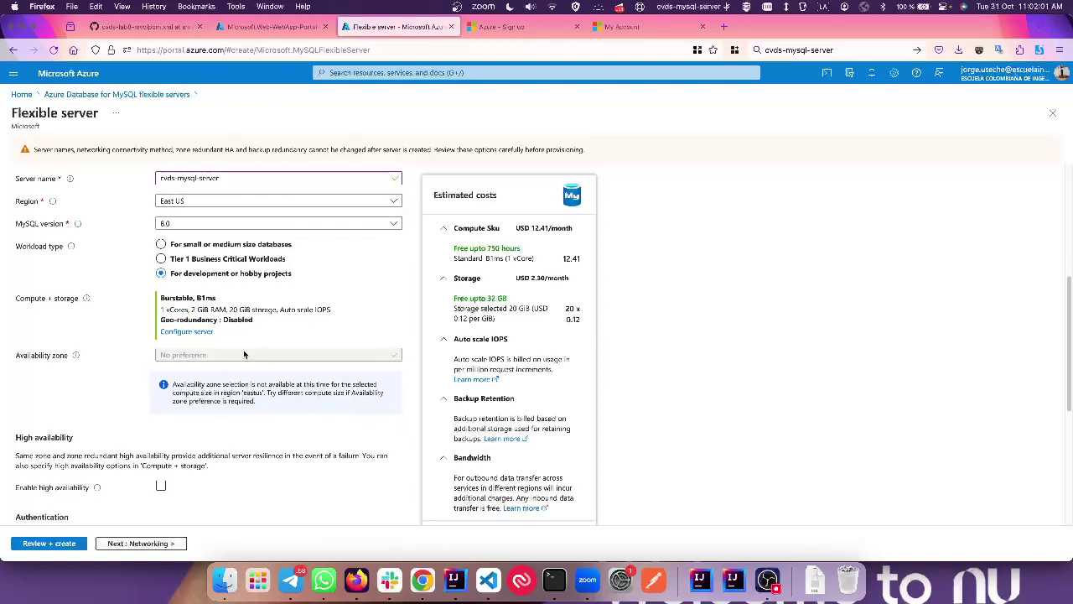
click(186, 331)
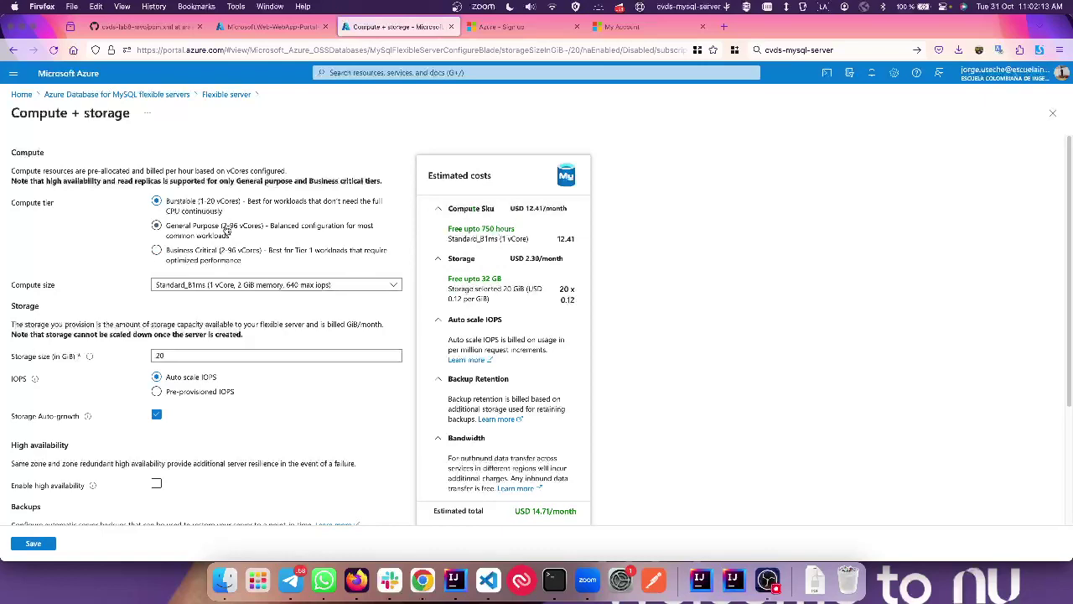
click(193, 228)
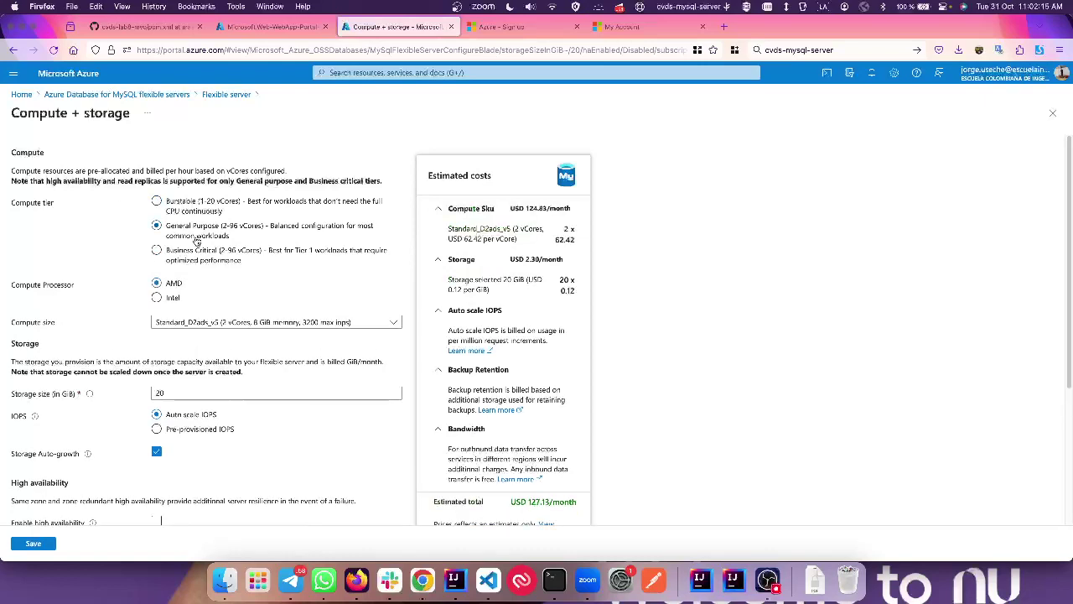
click(192, 251)
click(201, 201)
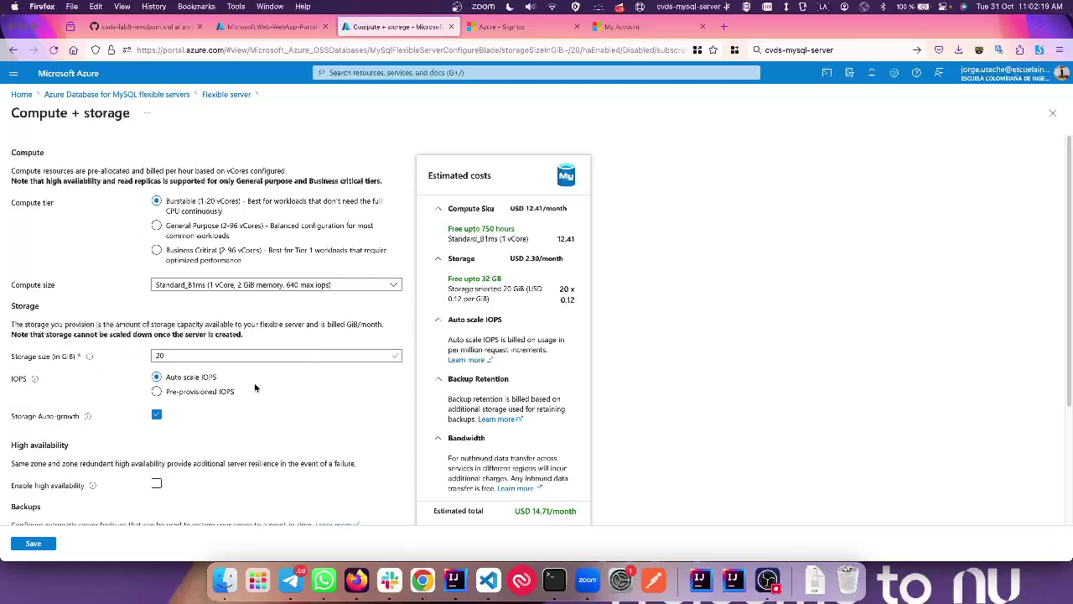
scroll(255, 388, down, 2)
scroll(255, 387, down, 3)
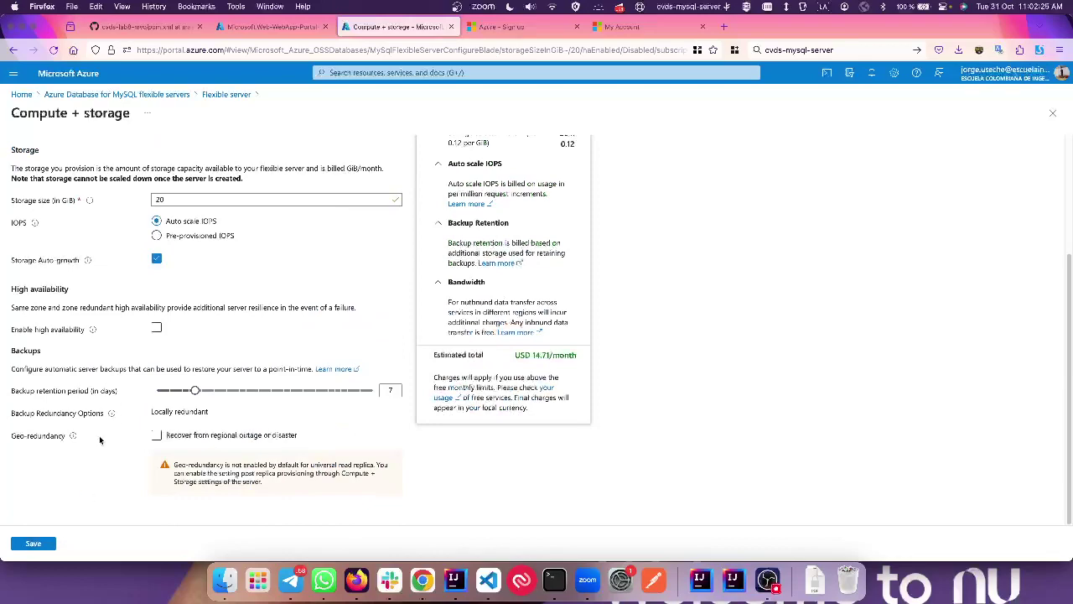
click(34, 545)
scroll(82, 389, up, 4)
scroll(82, 389, down, 4)
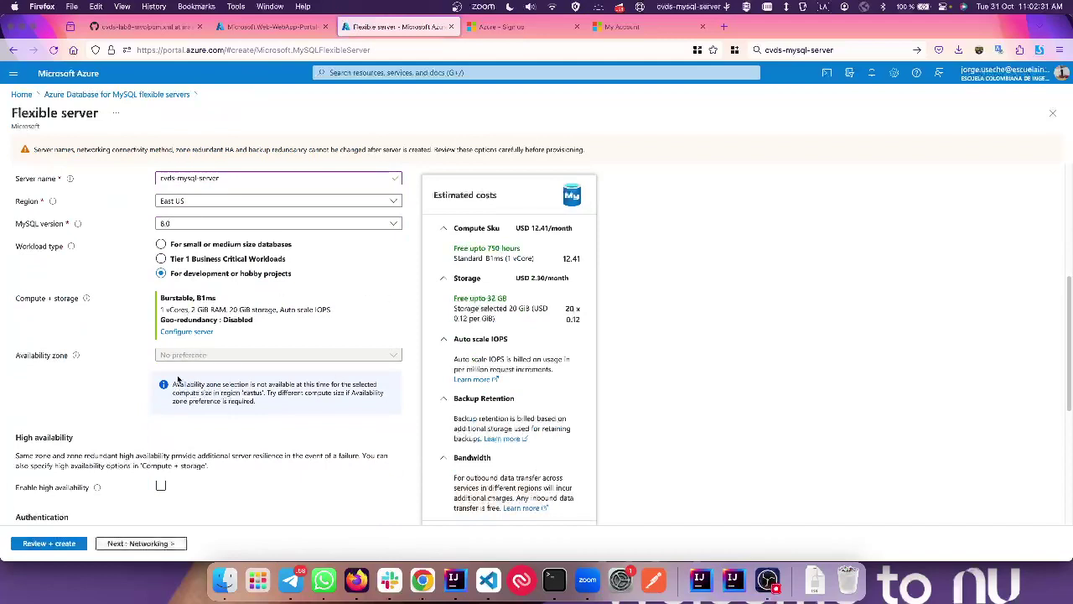
Step: Set the admin username to adminuser and keep a copy in the browser search box
scroll(141, 386, down, 3)
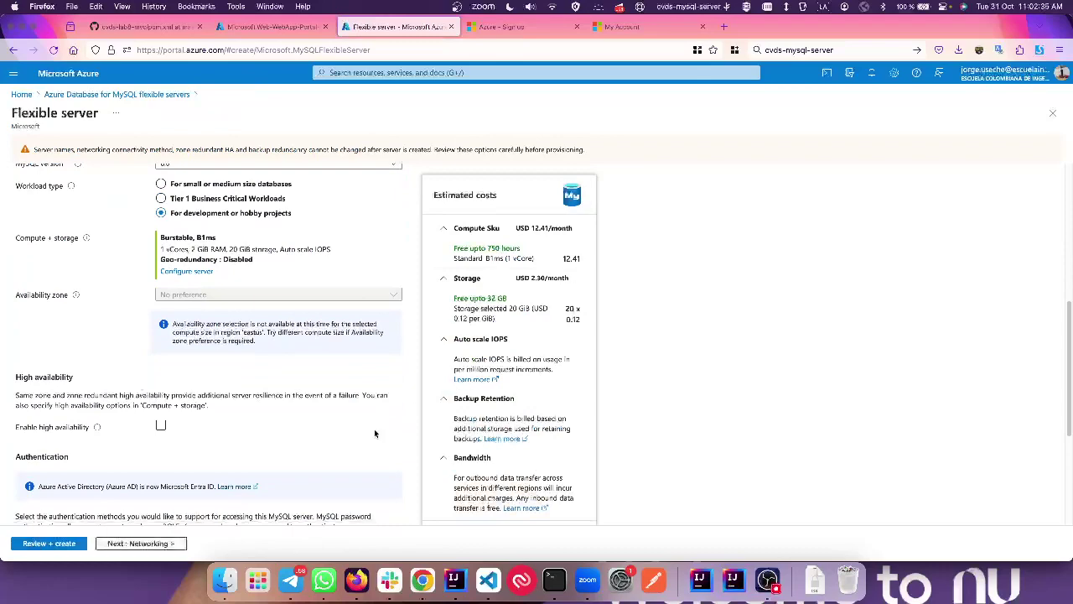
scroll(210, 386, down, 3)
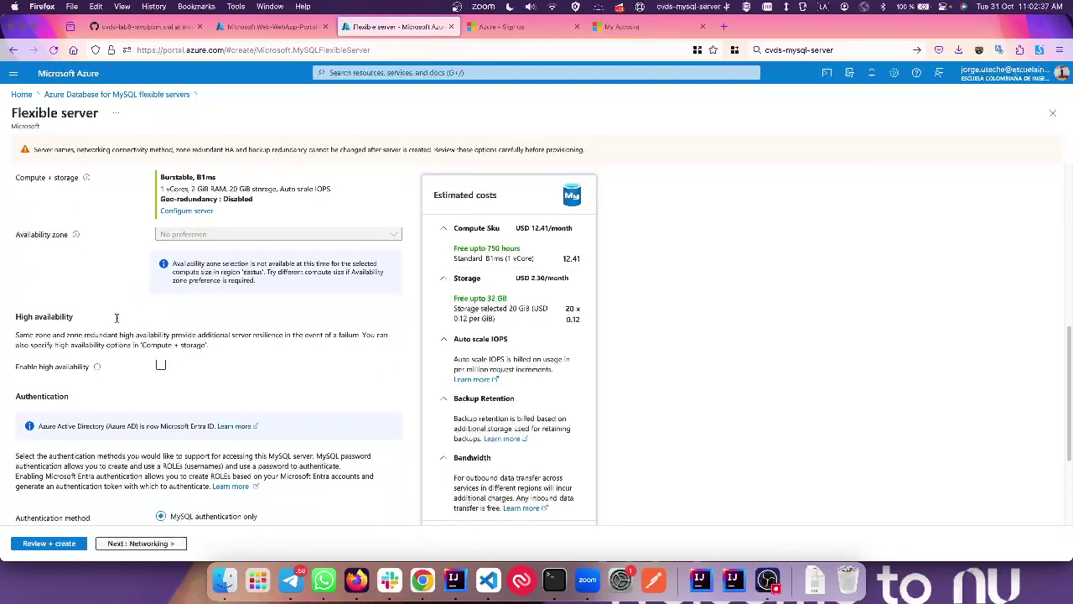
scroll(100, 409, down, 4)
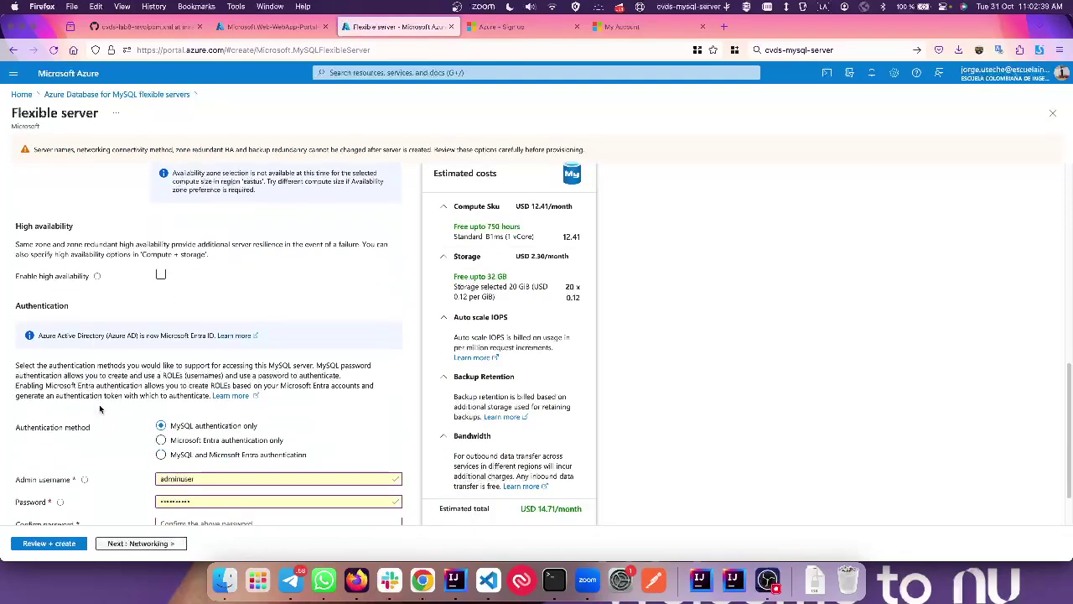
scroll(104, 434, down, 3)
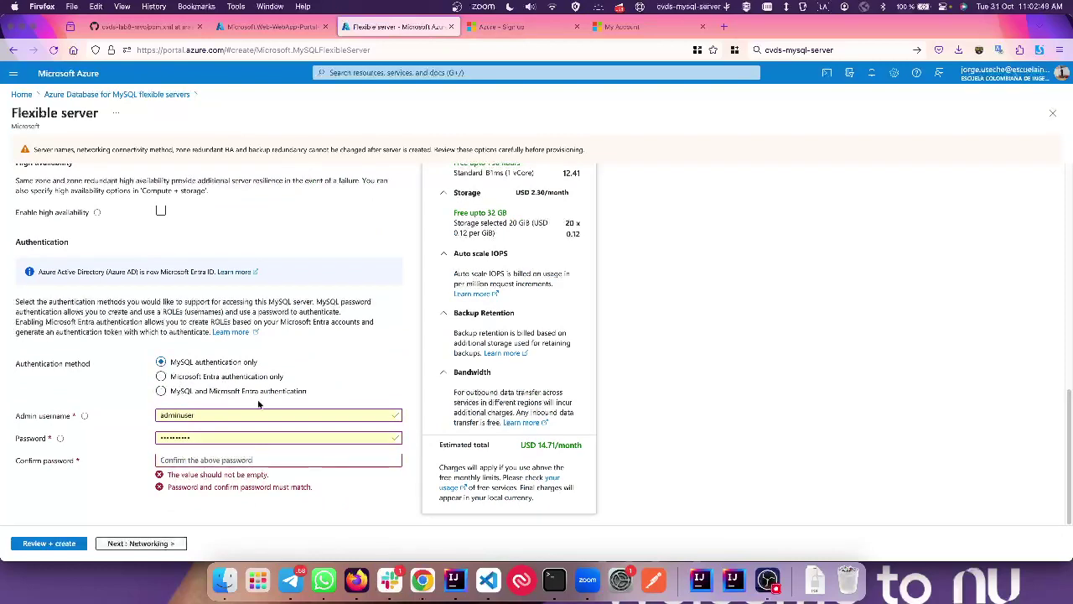
click(199, 415)
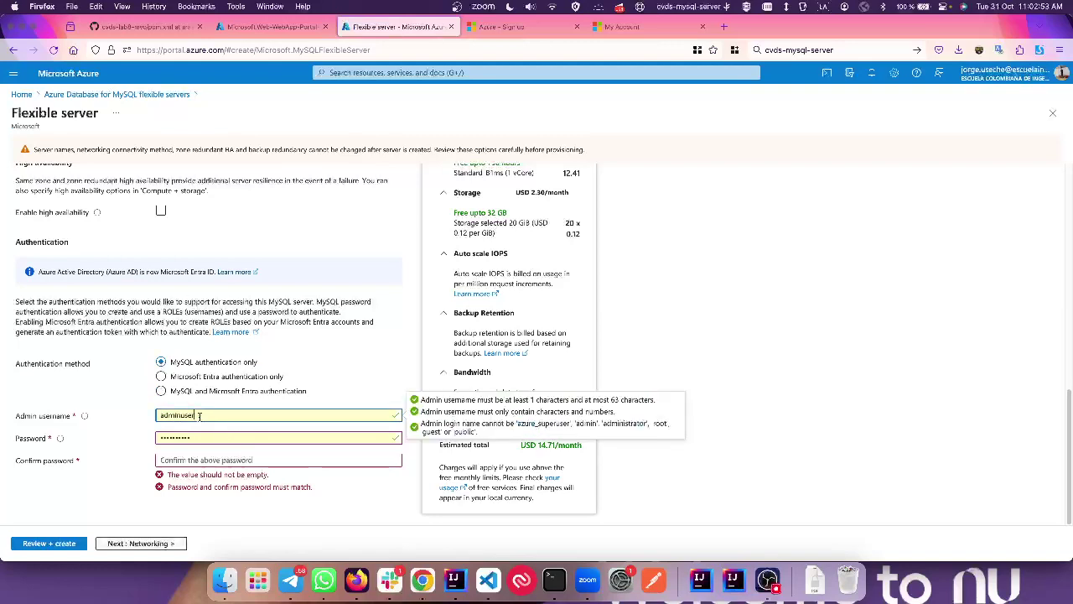
key(super+a)
key(super+c)
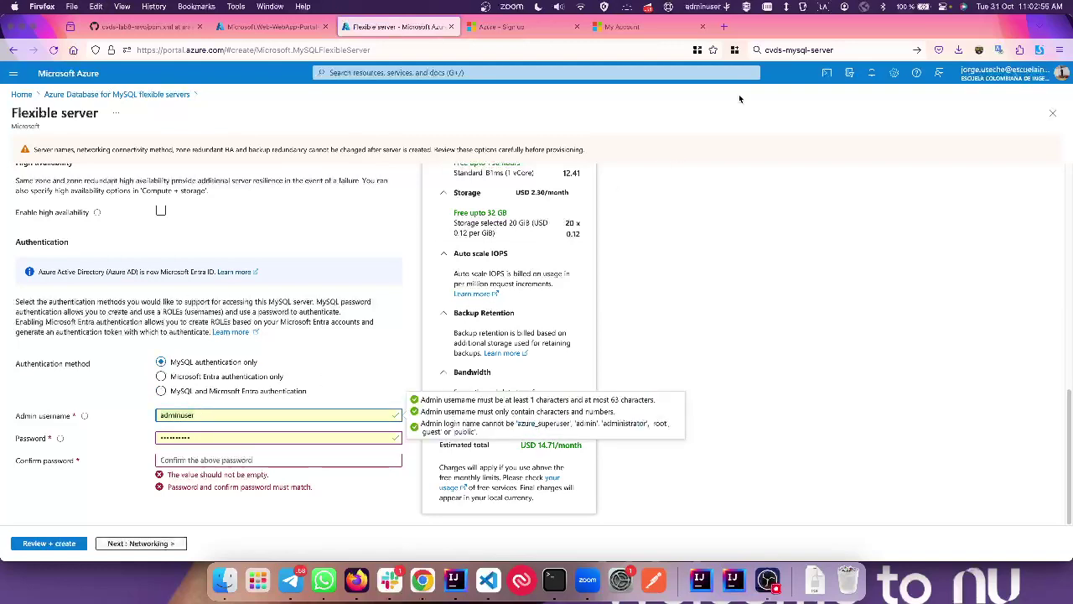
click(838, 52)
key(Right)
key(super+v)
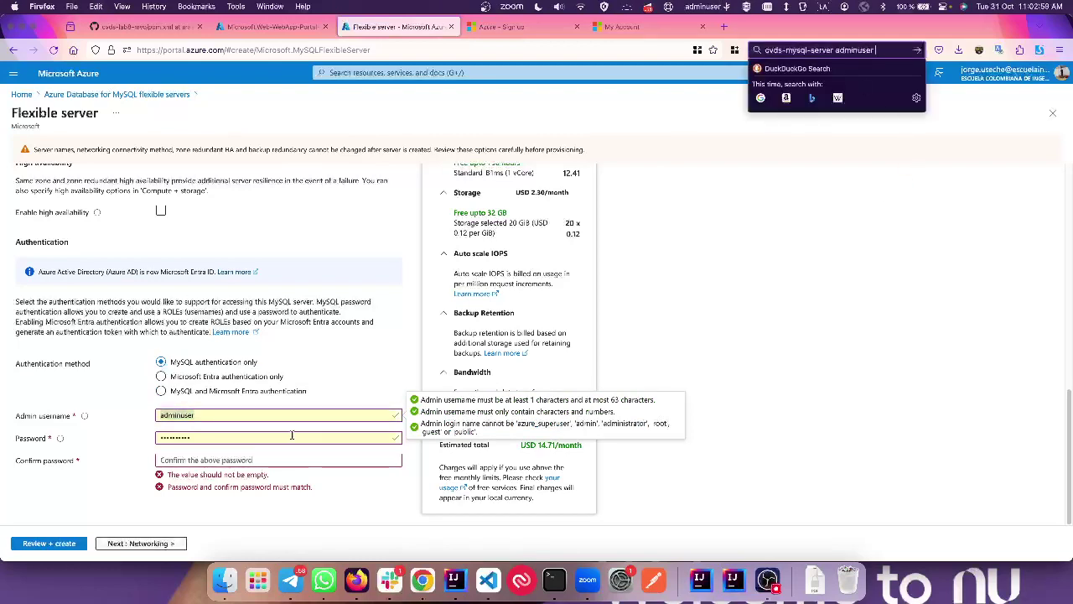
Step: Fill Password with a Firefox-generated password, match it in Confirm password, and note it
click(281, 432)
key(super+a)
key(BackSpace)
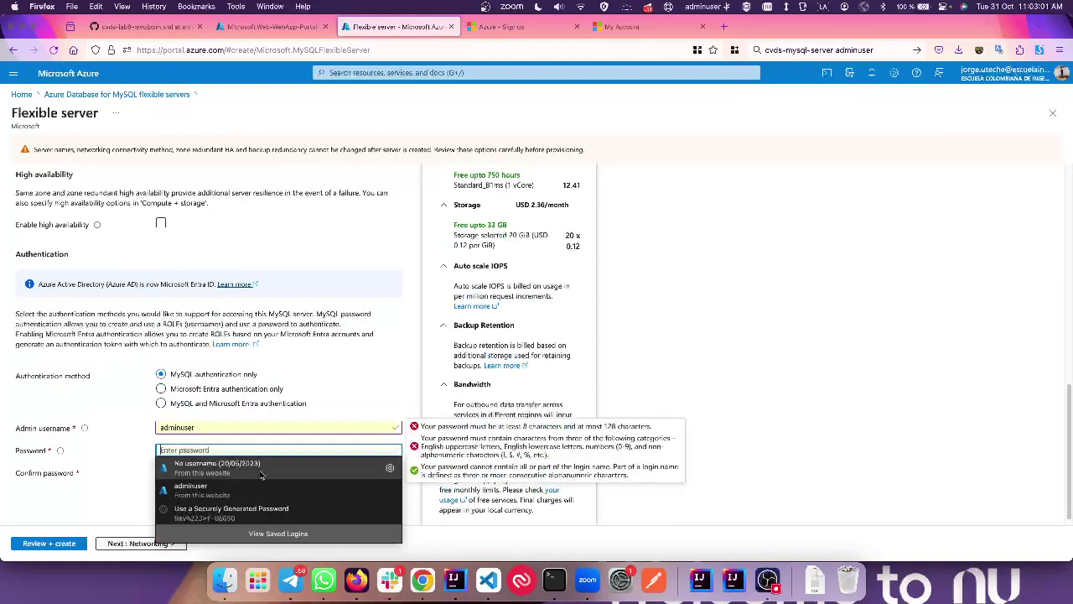
click(212, 514)
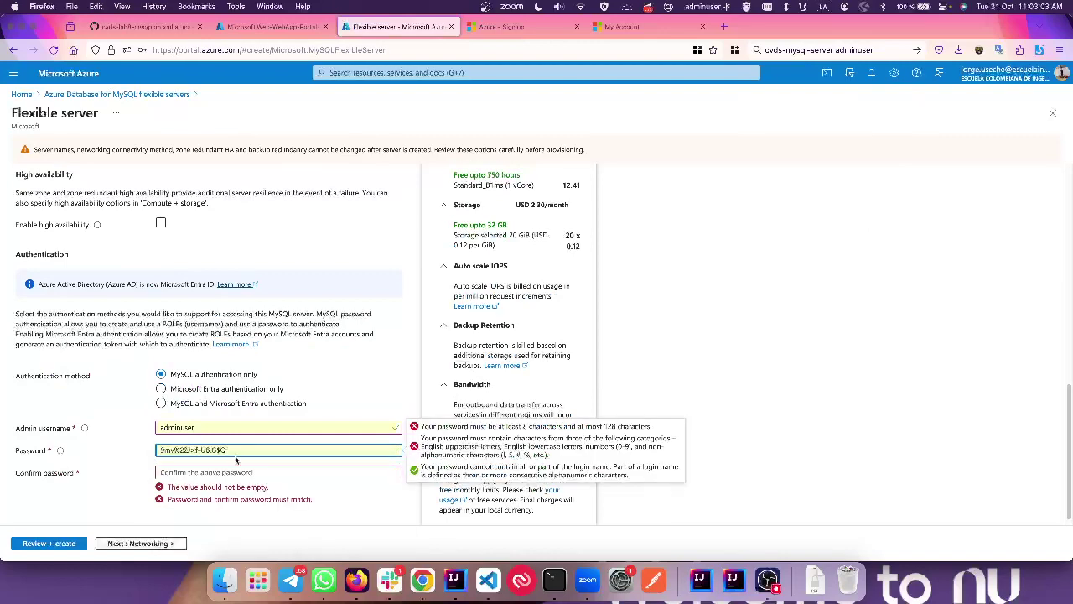
click(217, 474)
key(Down)
key(Return)
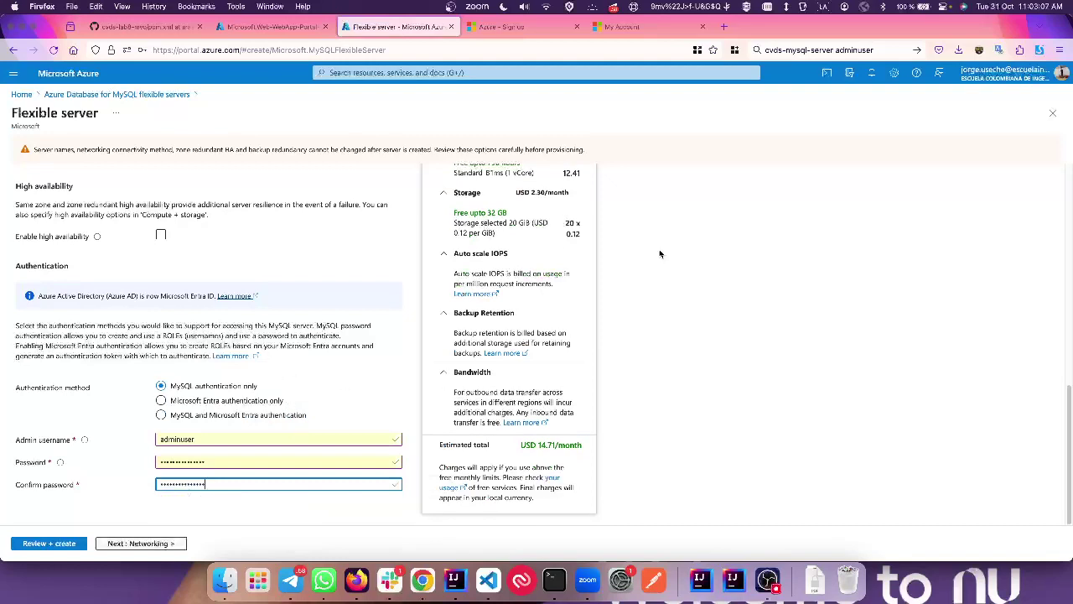
click(905, 56)
key(Right)
key(super+v)
click(866, 216)
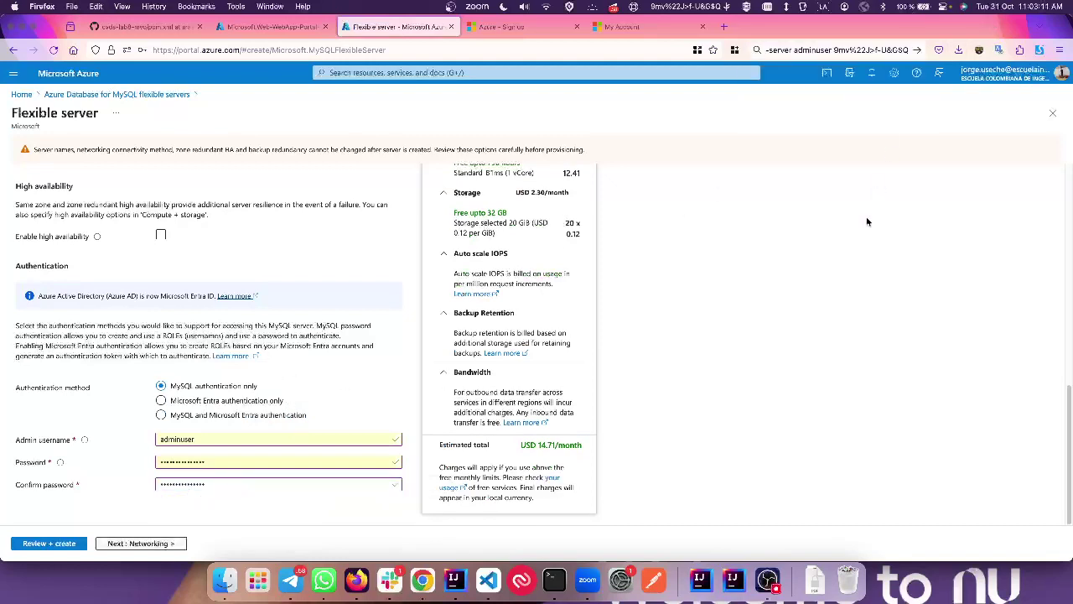
Step: On Networking, allow public access from any Azure service within Azure to the server
click(141, 543)
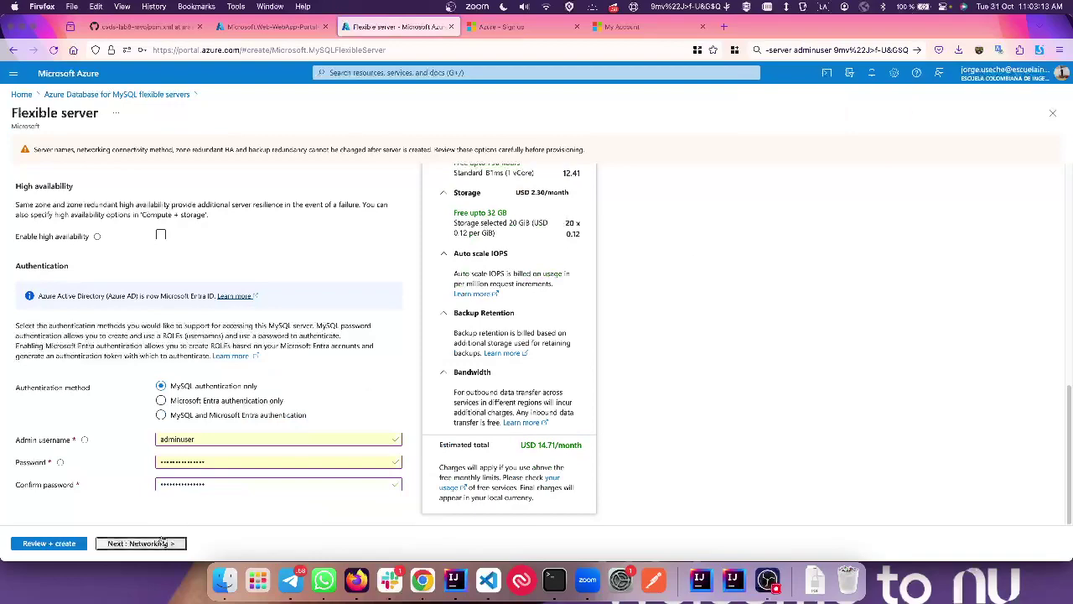
scroll(166, 360, down, 3)
scroll(165, 360, up, 3)
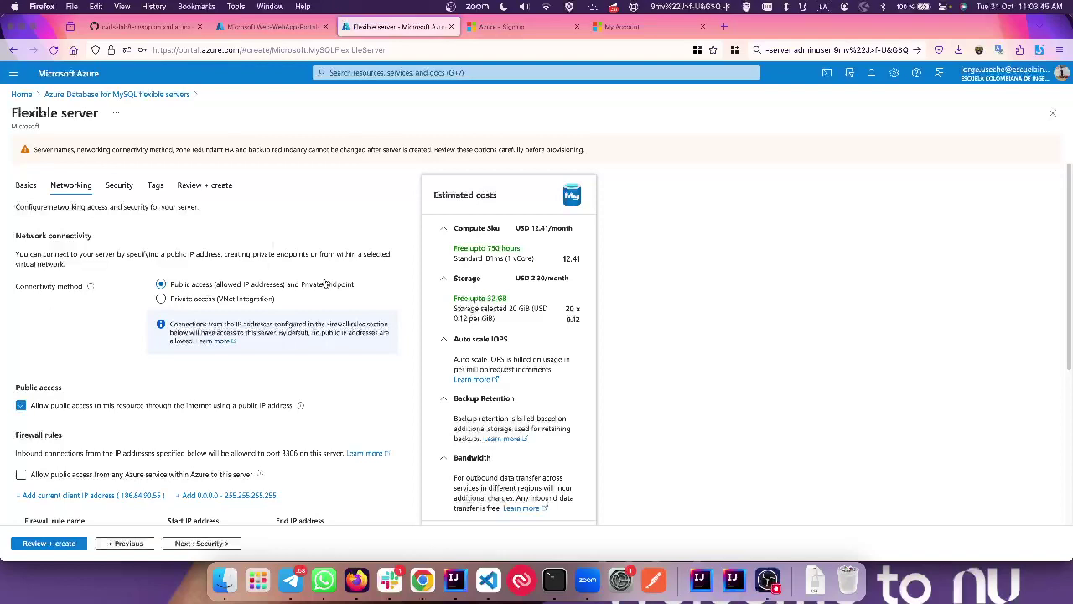
scroll(267, 307, down, 2)
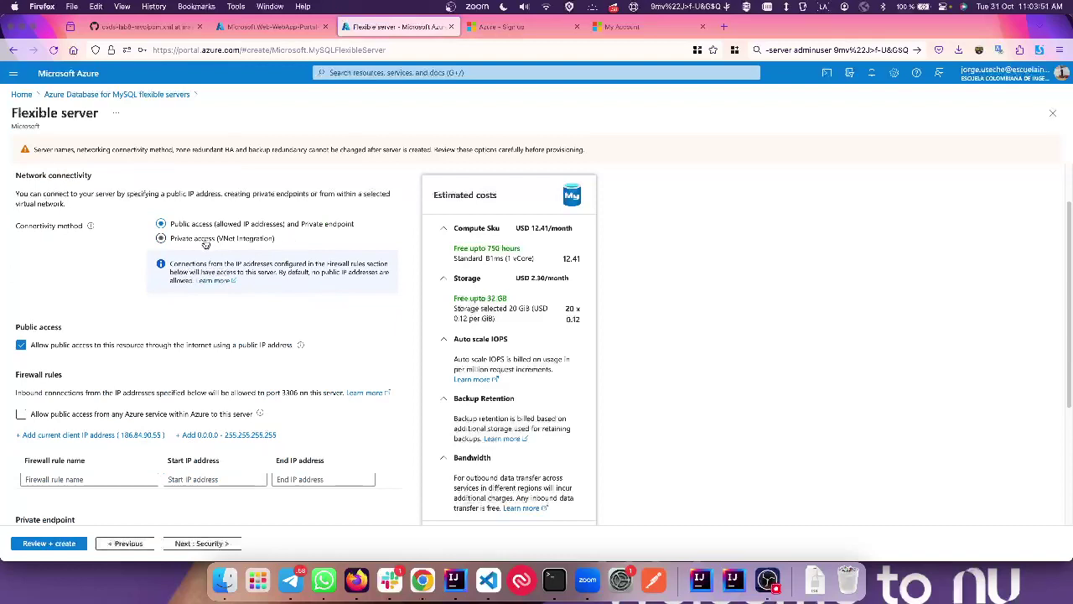
scroll(167, 378, down, 2)
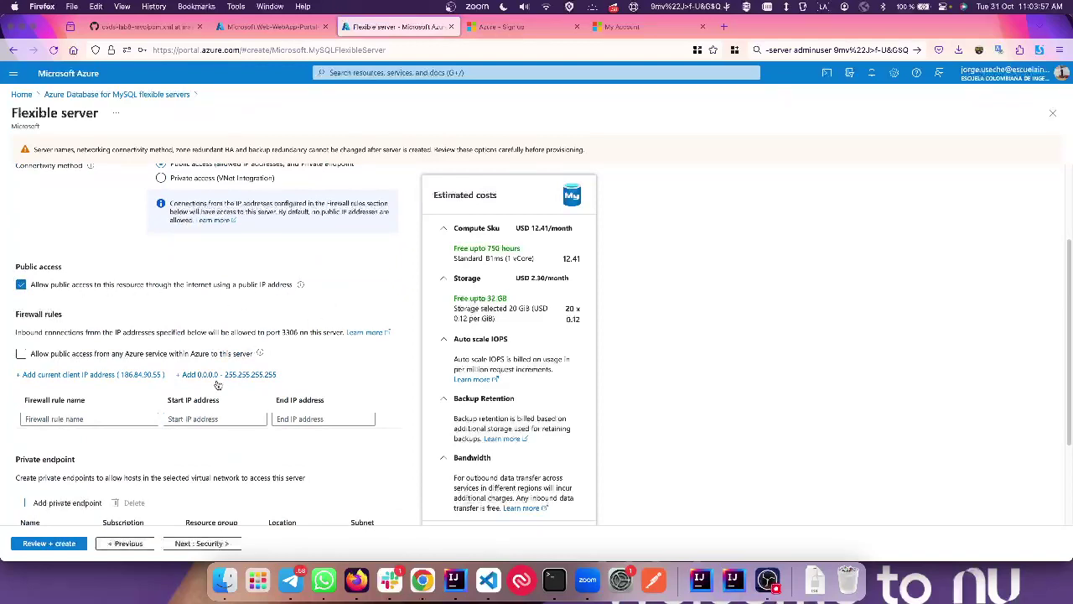
scroll(124, 376, down, 2)
click(133, 294)
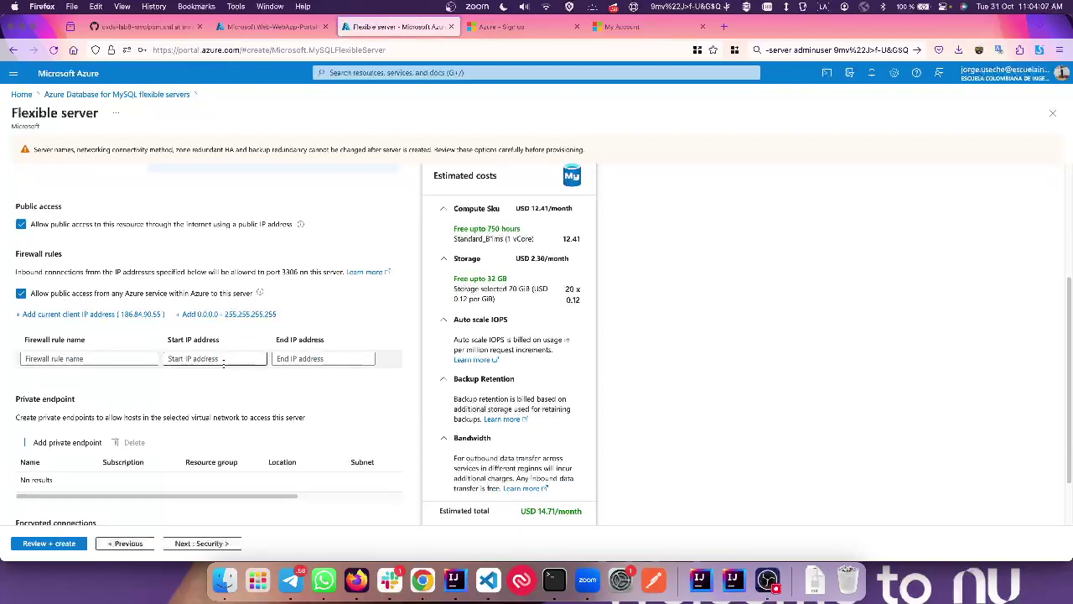
Step: Try adding an open-to-all 0.0.0.0 firewall rule and dismiss its warning
scroll(251, 402, down, 1)
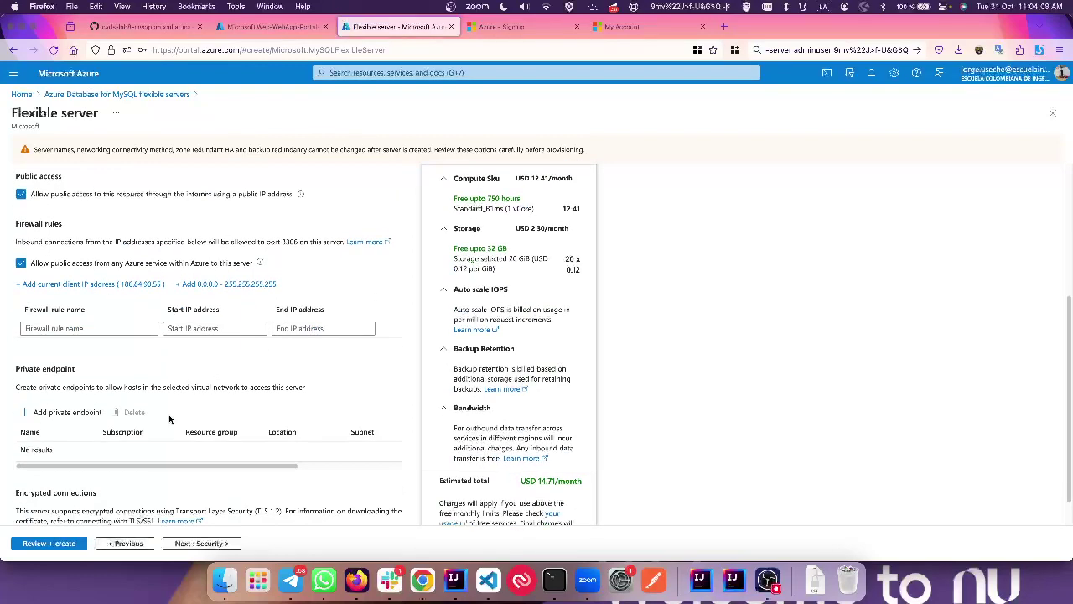
click(200, 284)
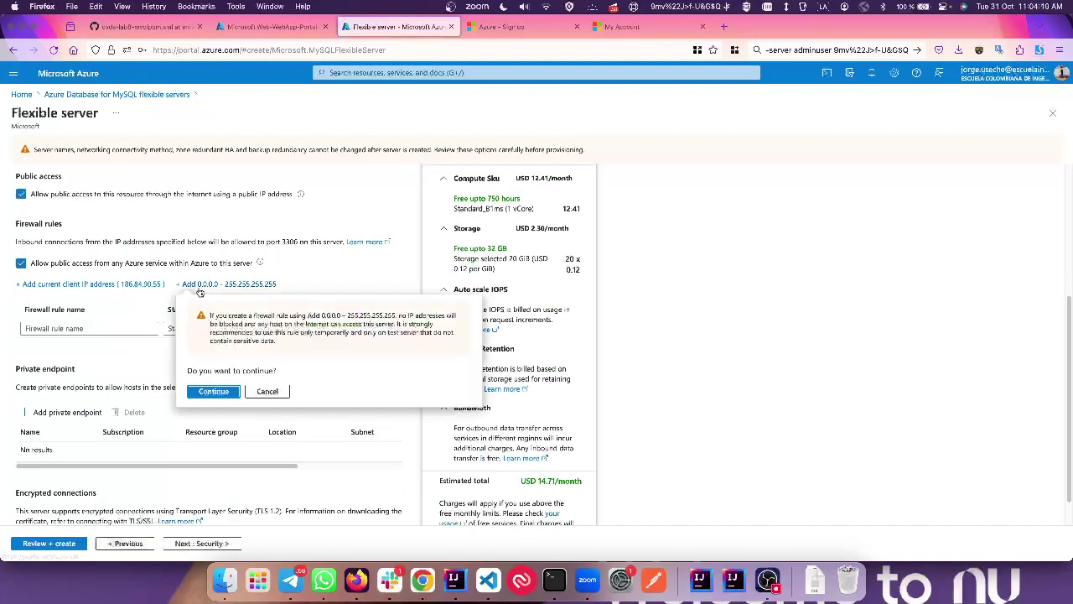
click(211, 391)
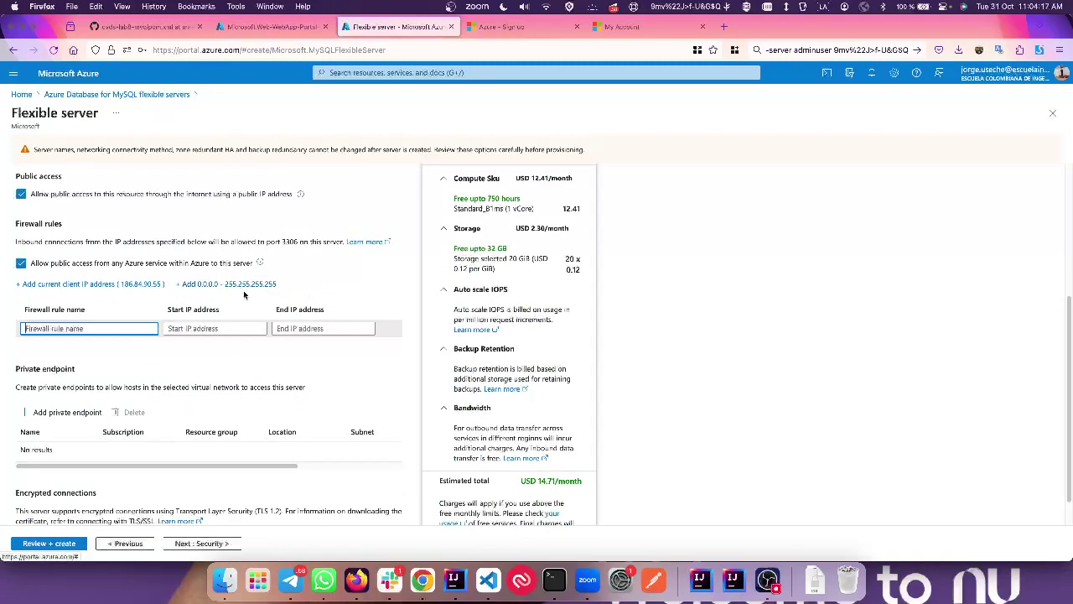
scroll(236, 371, down, 1)
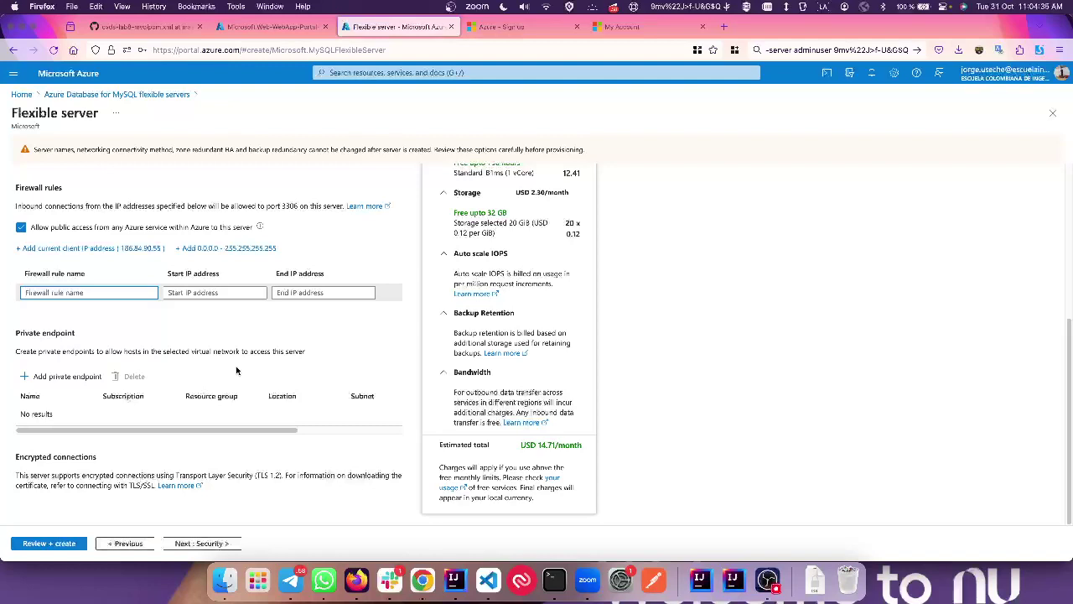
Step: Pass Security and Tags to Review + create, create the MySQL server, and return to the web app deployment
click(193, 543)
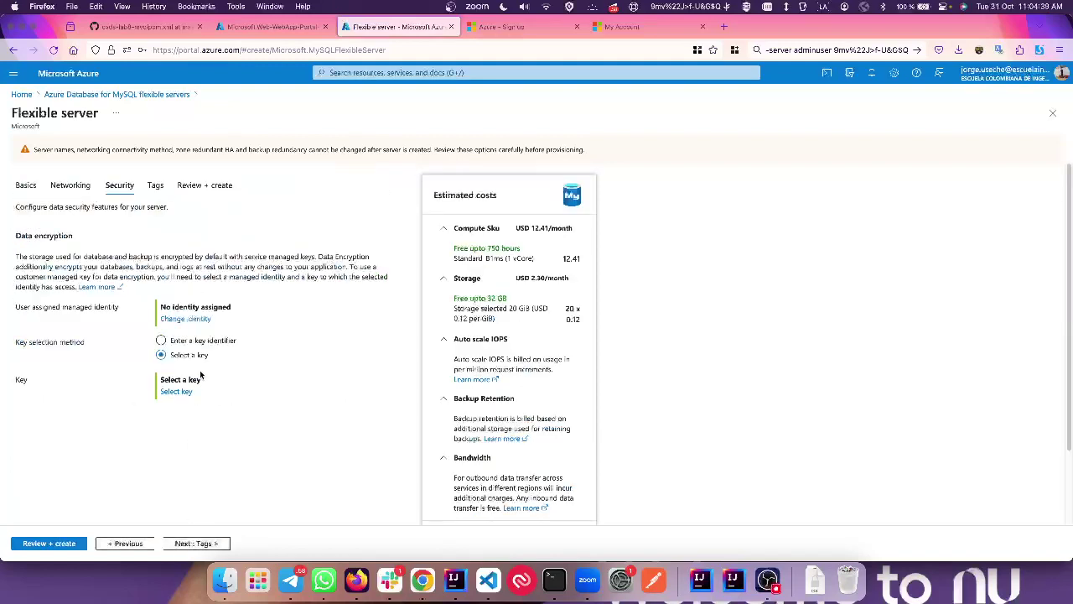
click(196, 543)
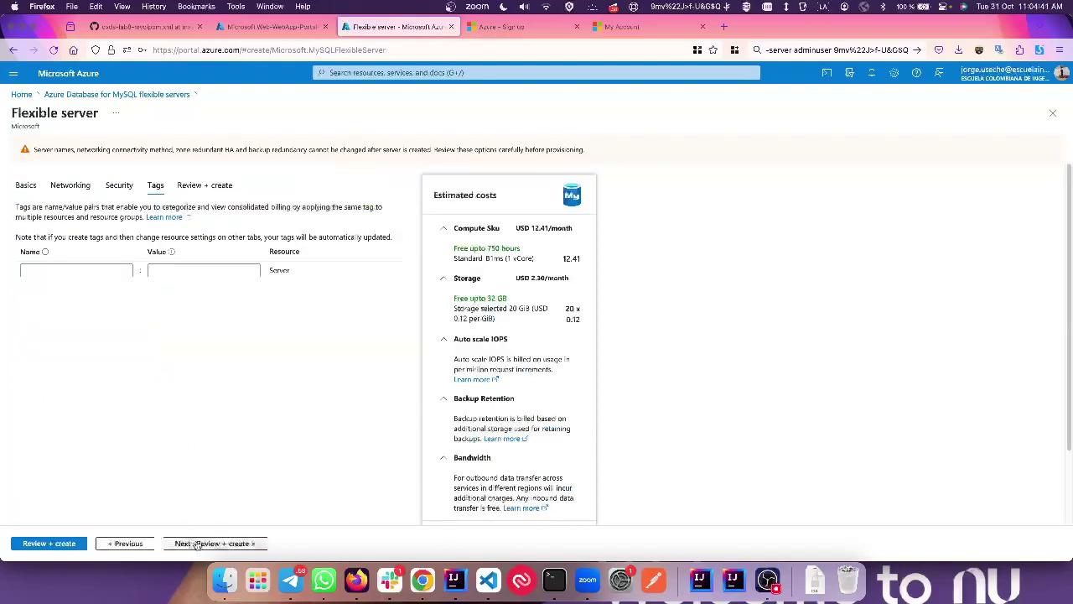
click(195, 544)
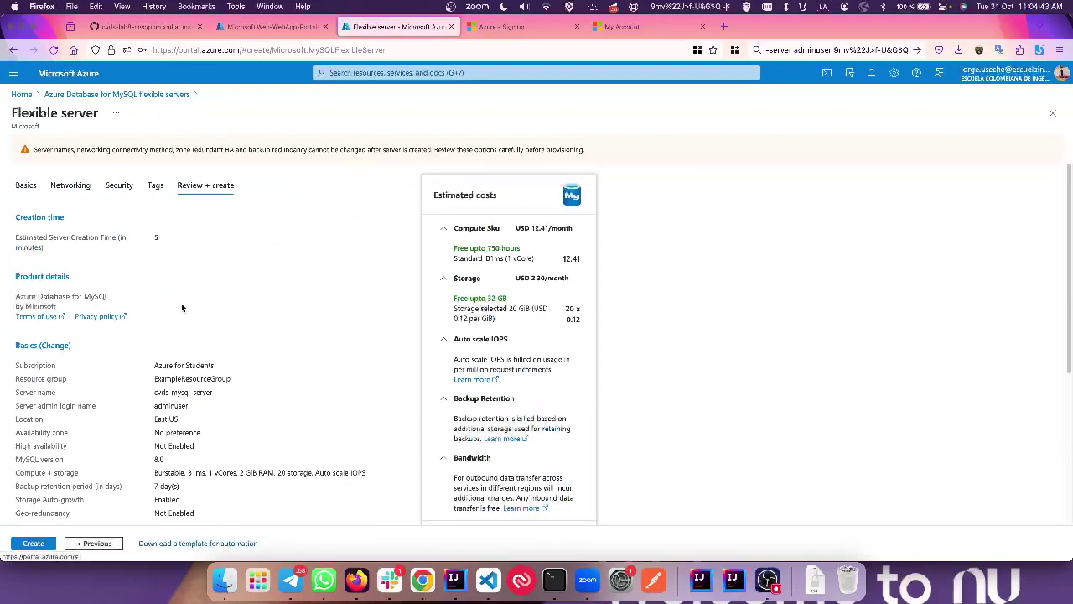
scroll(183, 307, down, 3)
scroll(182, 307, down, 1)
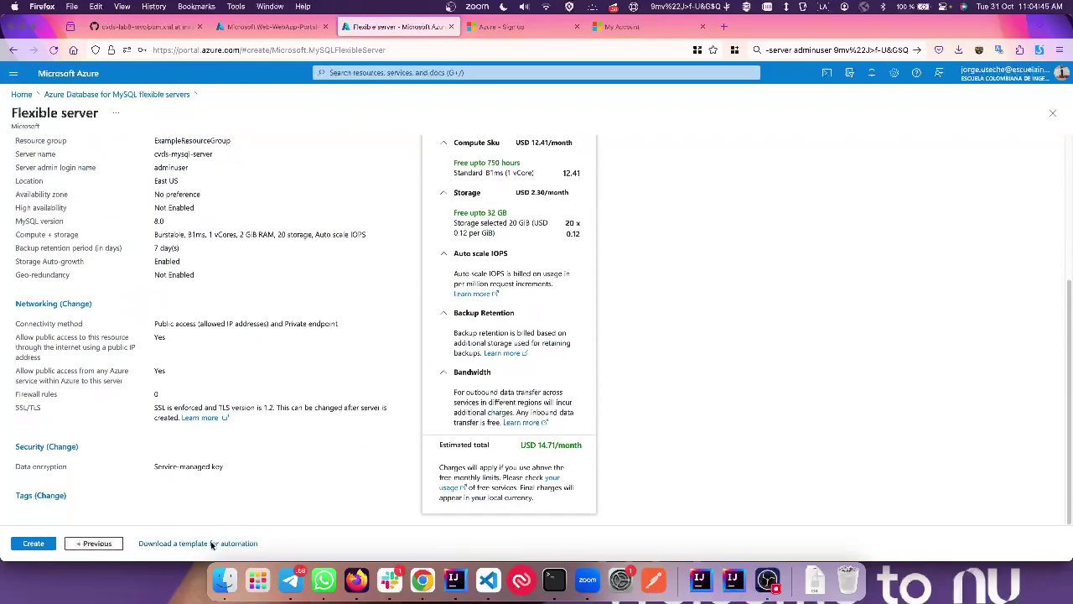
click(38, 544)
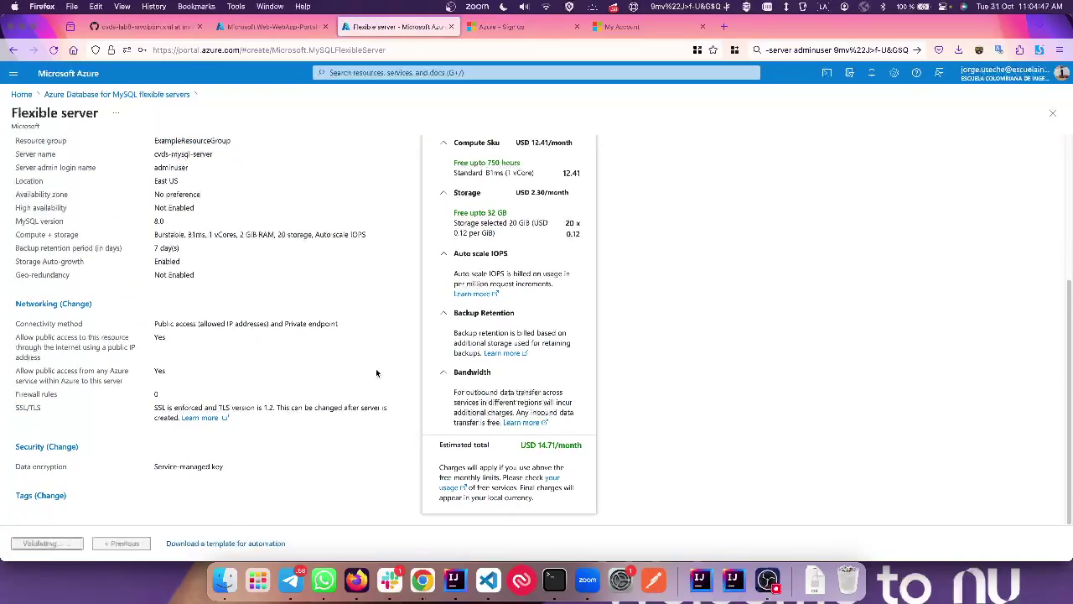
click(270, 26)
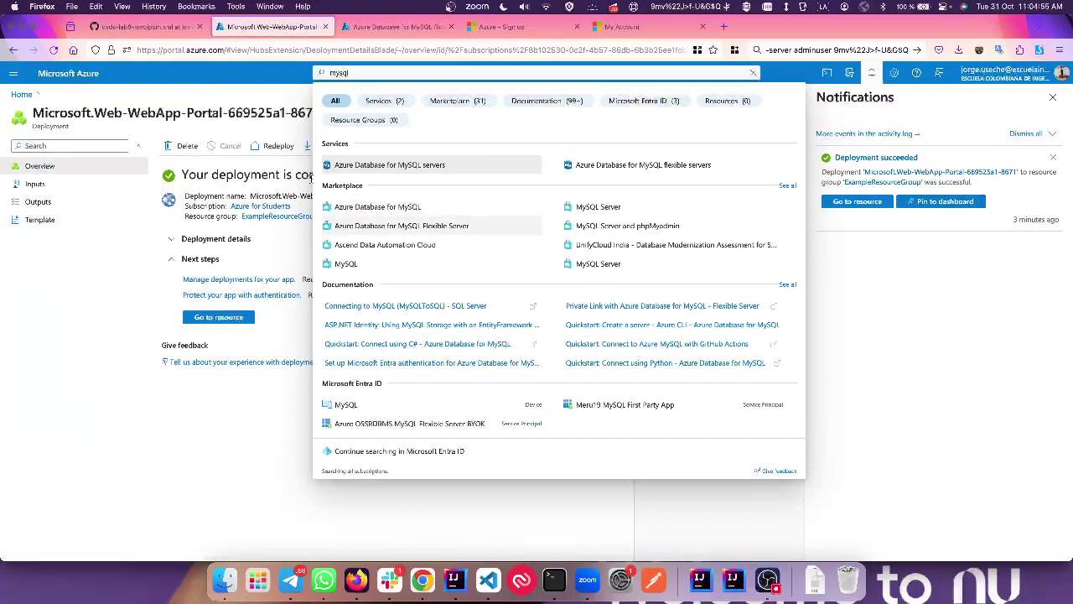
Step: From App Services, open the cvds-example-java web app and launch its azurewebsites.net default domain
click(21, 94)
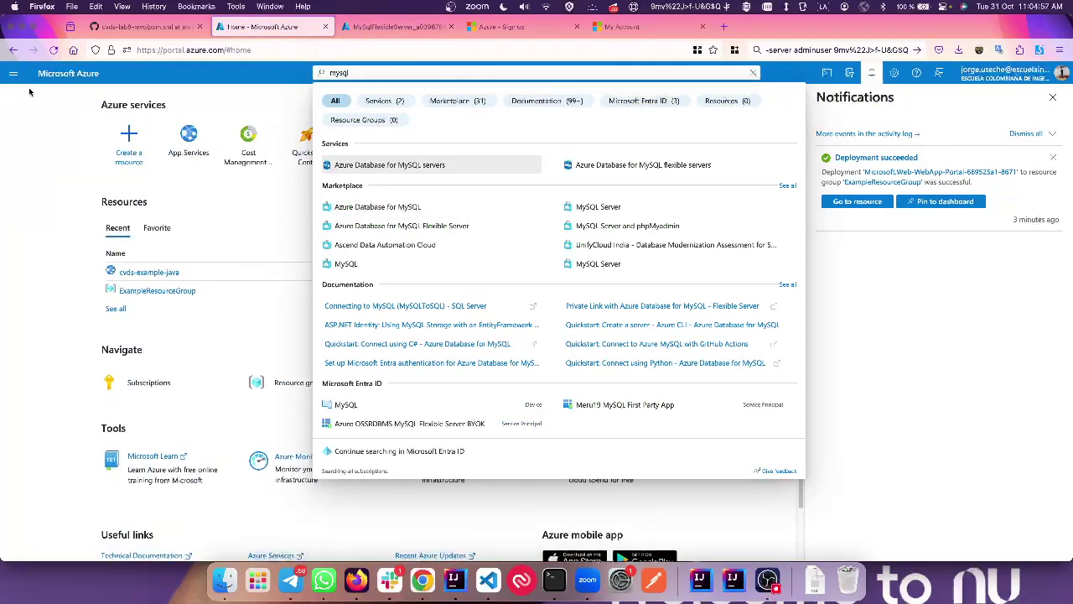
click(186, 134)
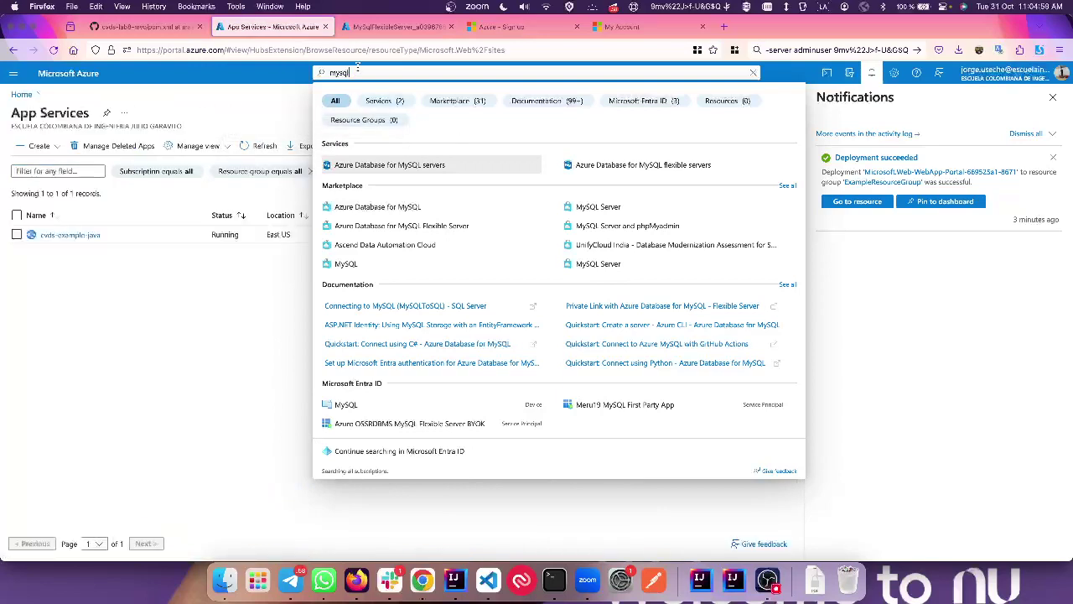
key(BackSpace)
key(BackSpace)
key(BackSpace)
key(BackSpace)
click(270, 108)
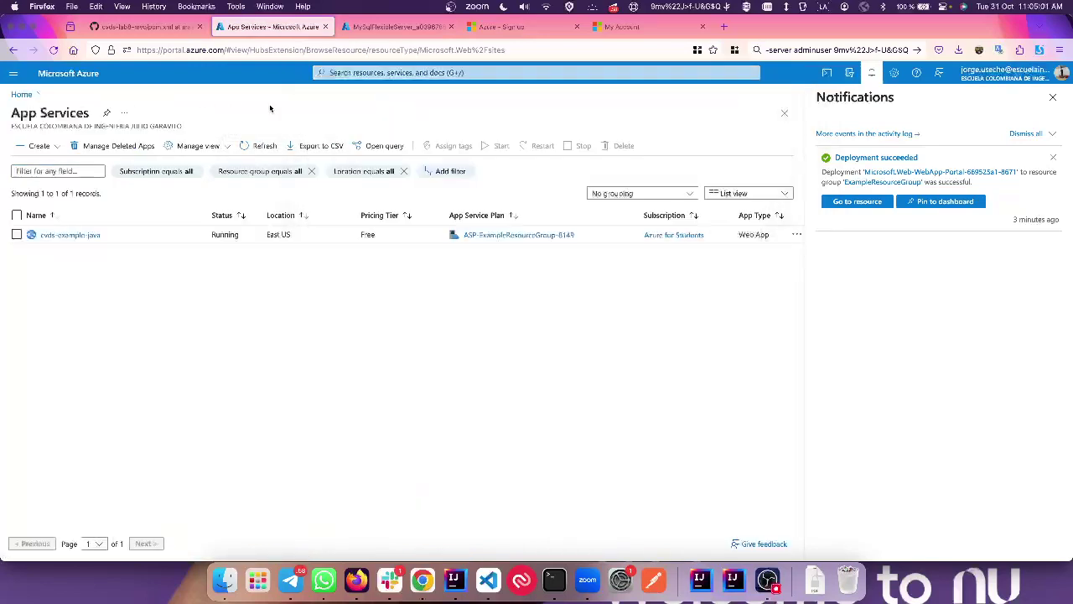
click(71, 235)
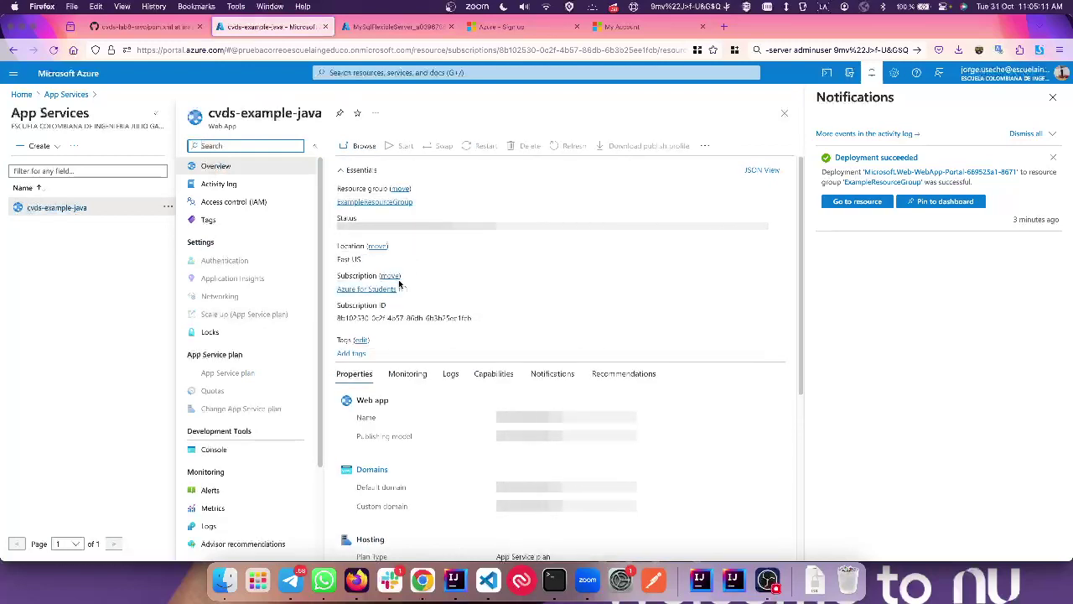
scroll(456, 332, down, 4)
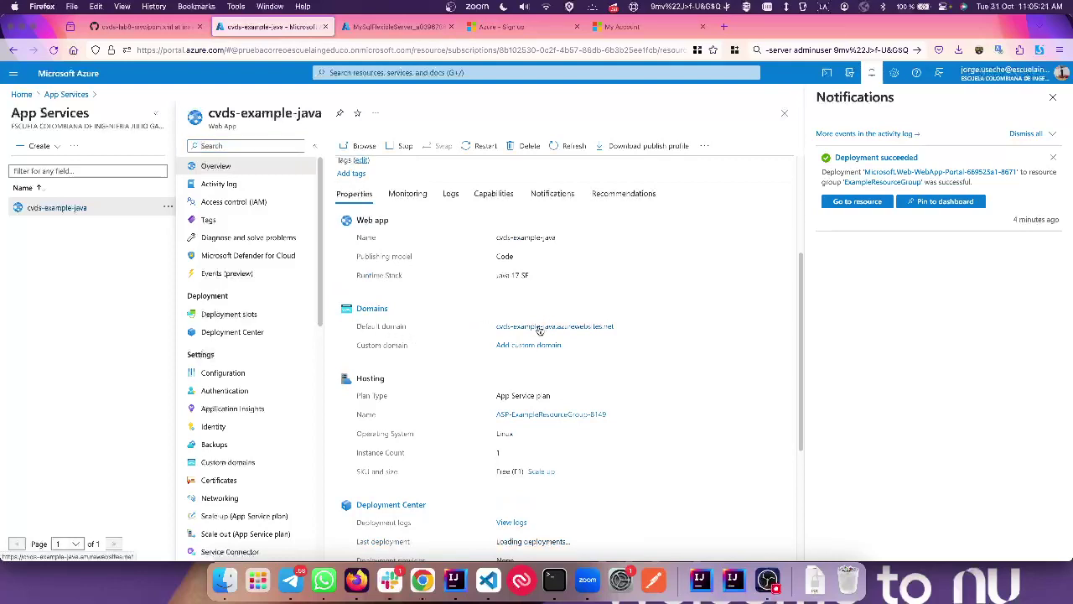
click(539, 328)
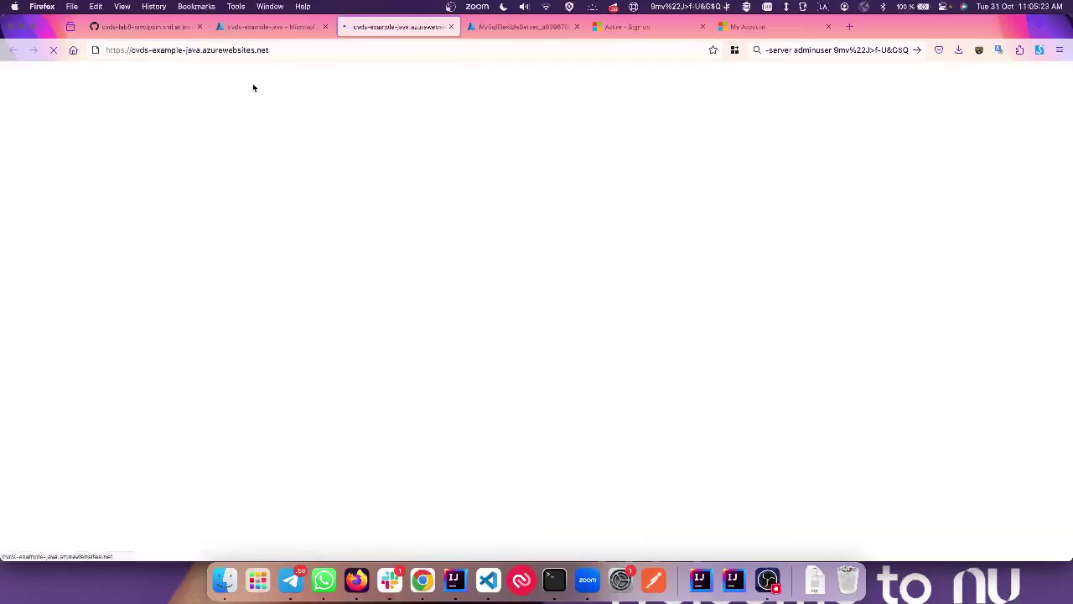
Step: Leave the still-blank cvds-example-java.azurewebsites.net tab and return to the web app's portal overview
drag(201, 53, 134, 50)
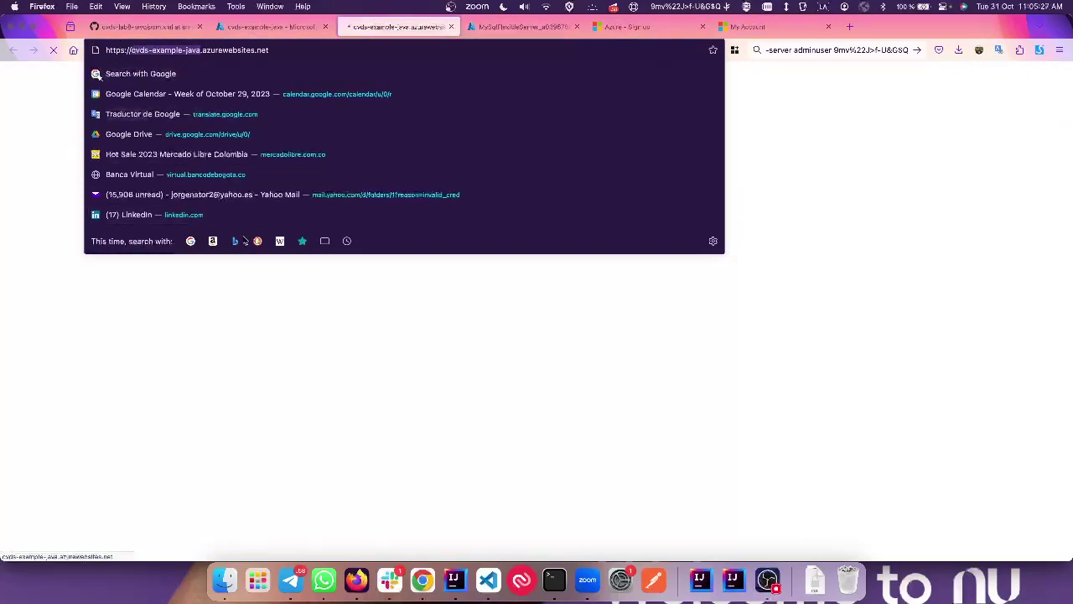
click(246, 298)
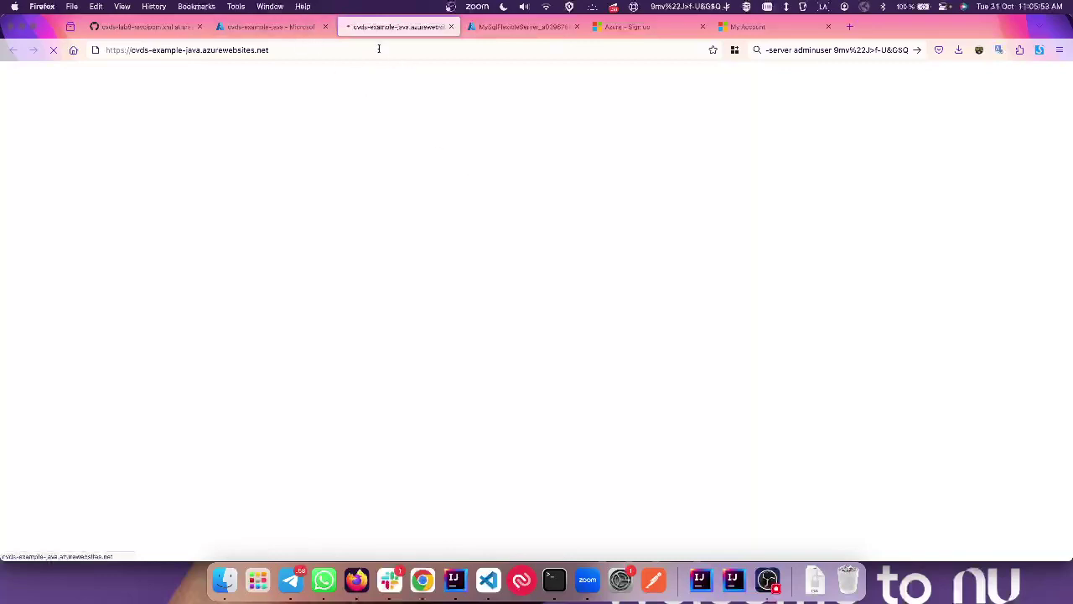
click(277, 27)
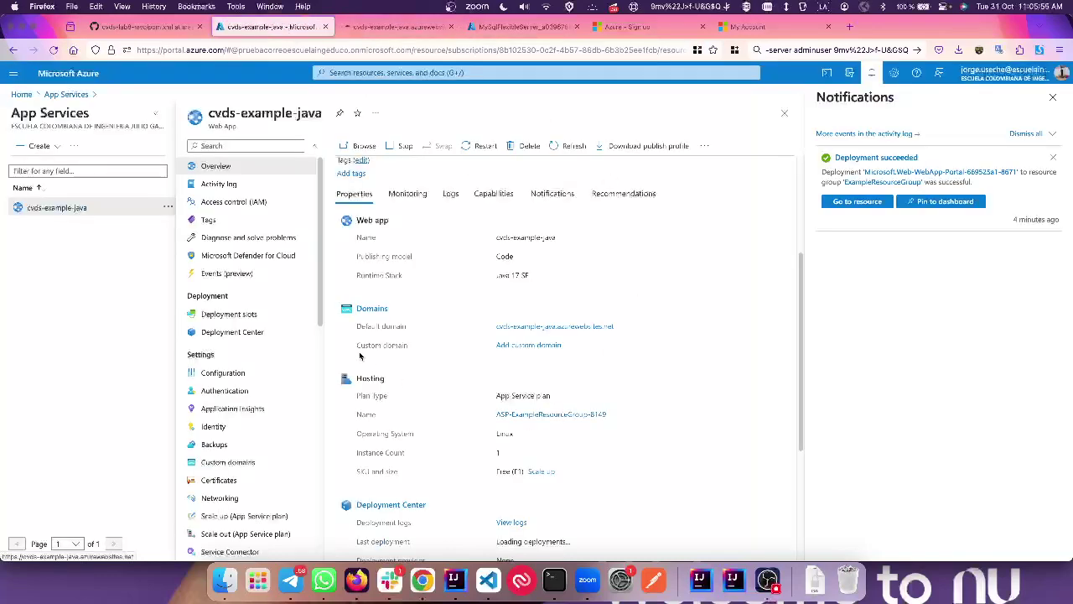
scroll(360, 355, down, 5)
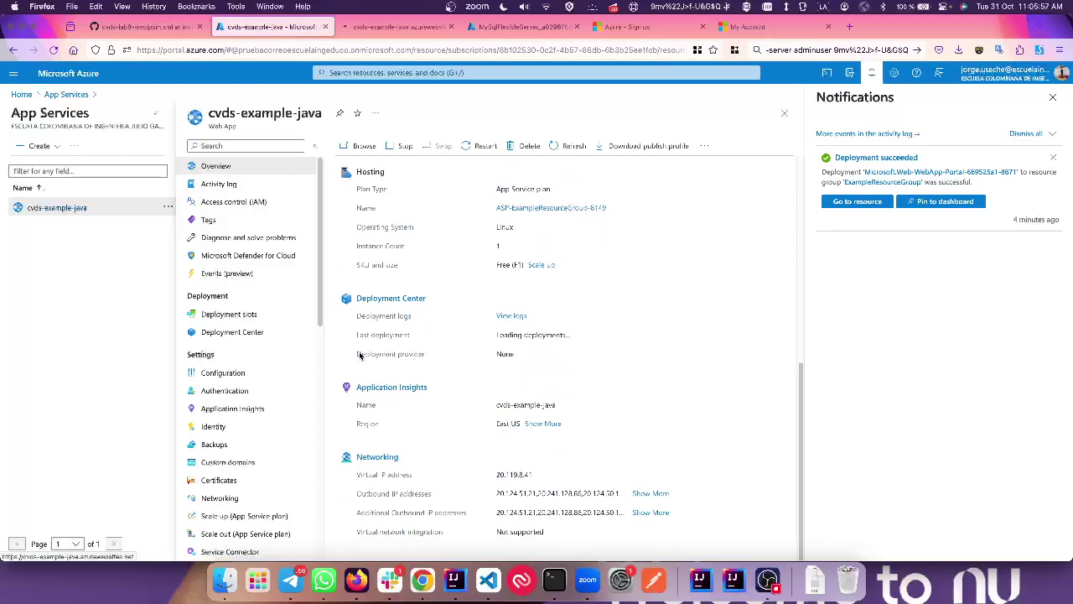
Step: Start loading the Deployment Center, then bring up the cvds-lab8-mvc pom.xml page on GitHub
click(404, 305)
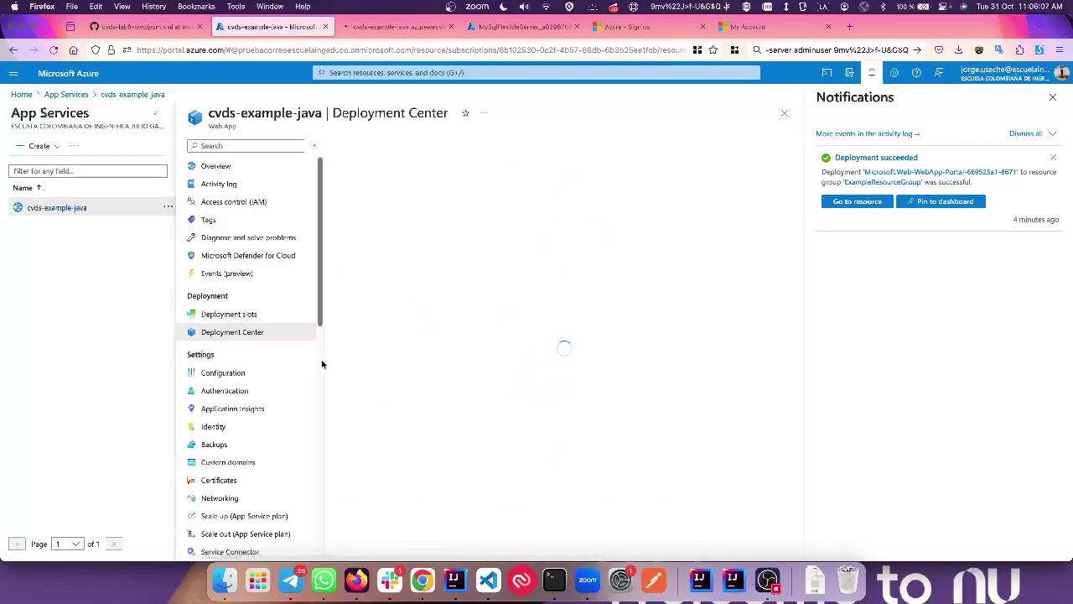
click(135, 34)
scroll(297, 236, up, 5)
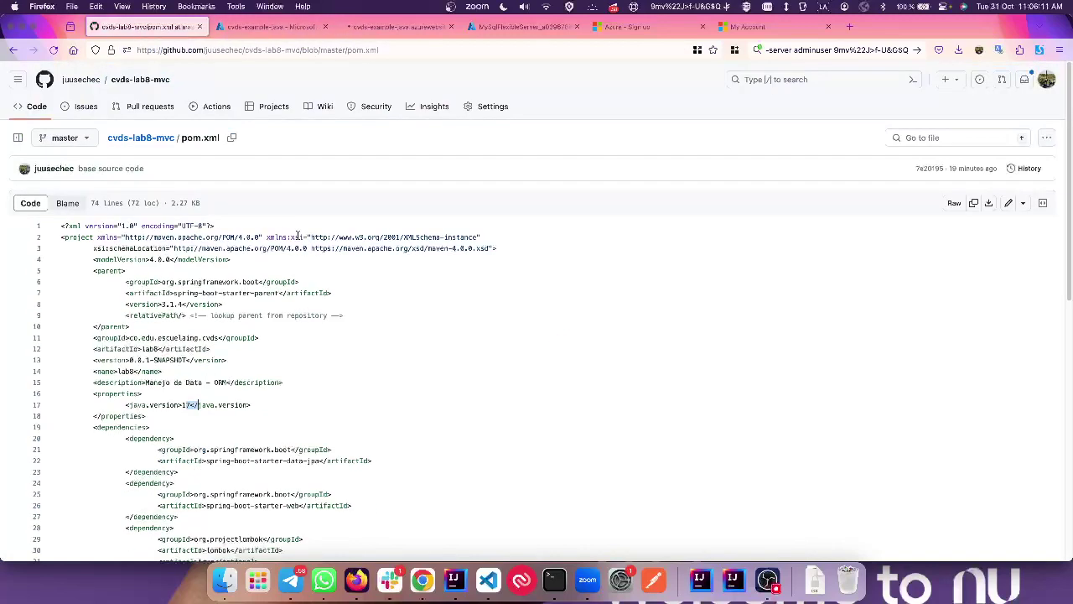
Step: Open an empty New repository variable form under Settings > Secrets and variables > Actions, then switch to IntelliJ
click(474, 112)
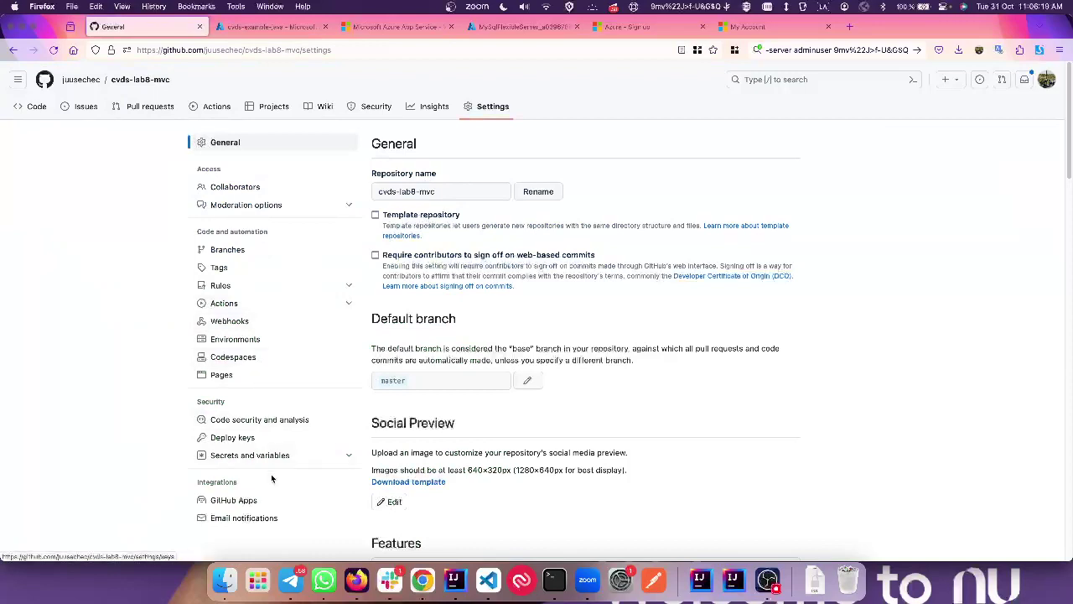
scroll(270, 474, down, 2)
click(252, 376)
click(235, 390)
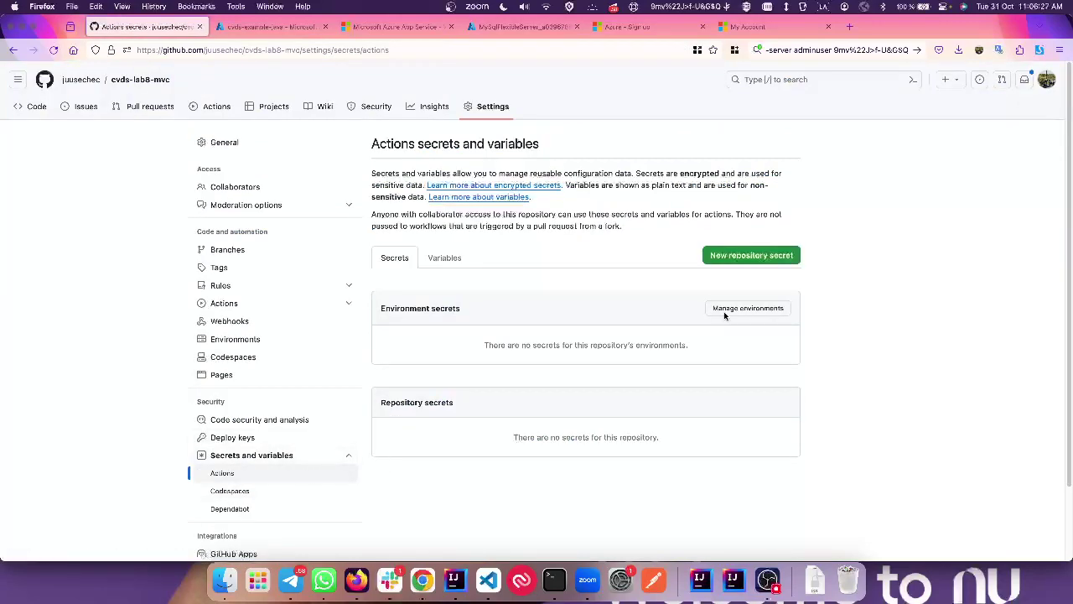
click(445, 258)
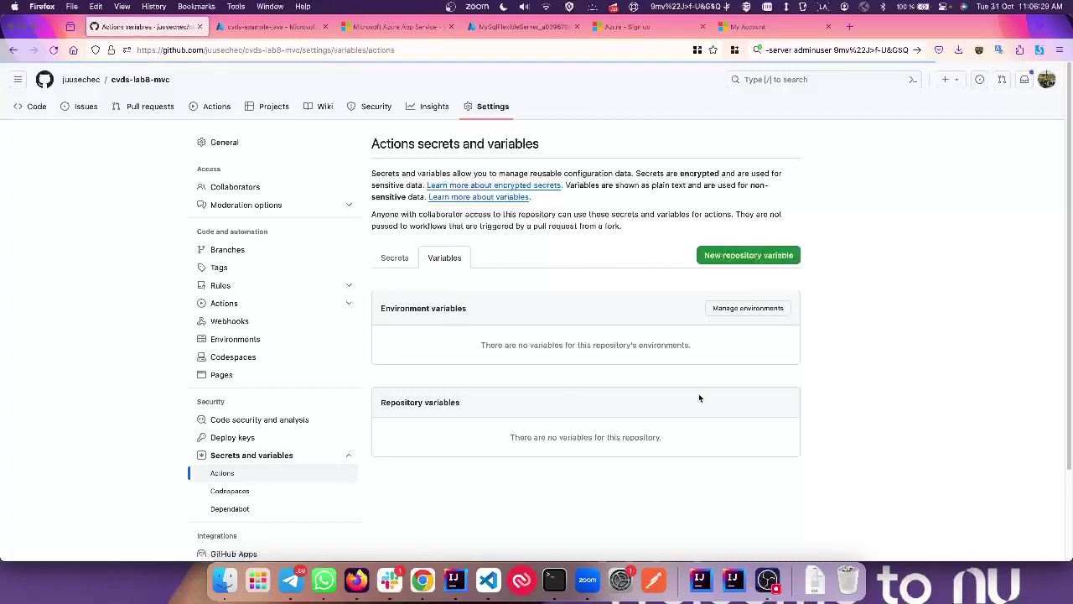
click(754, 256)
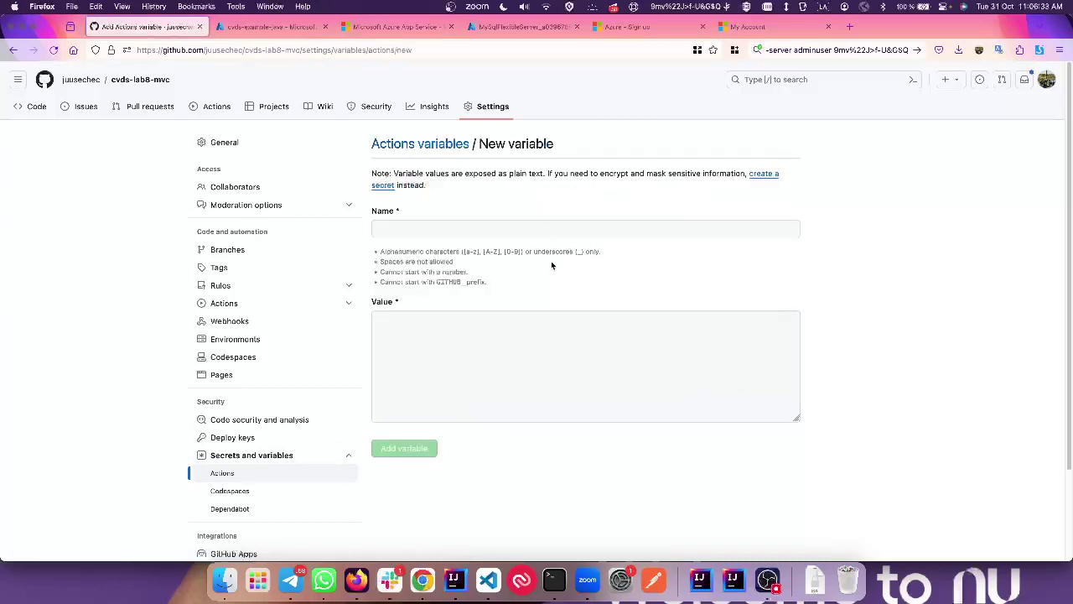
click(458, 229)
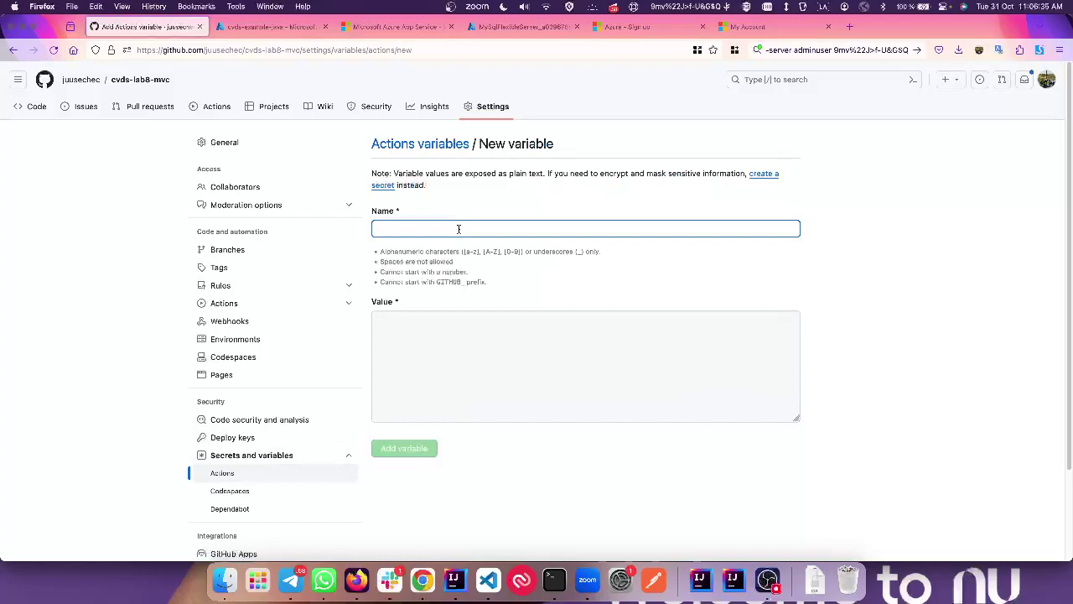
key(super+Tab)
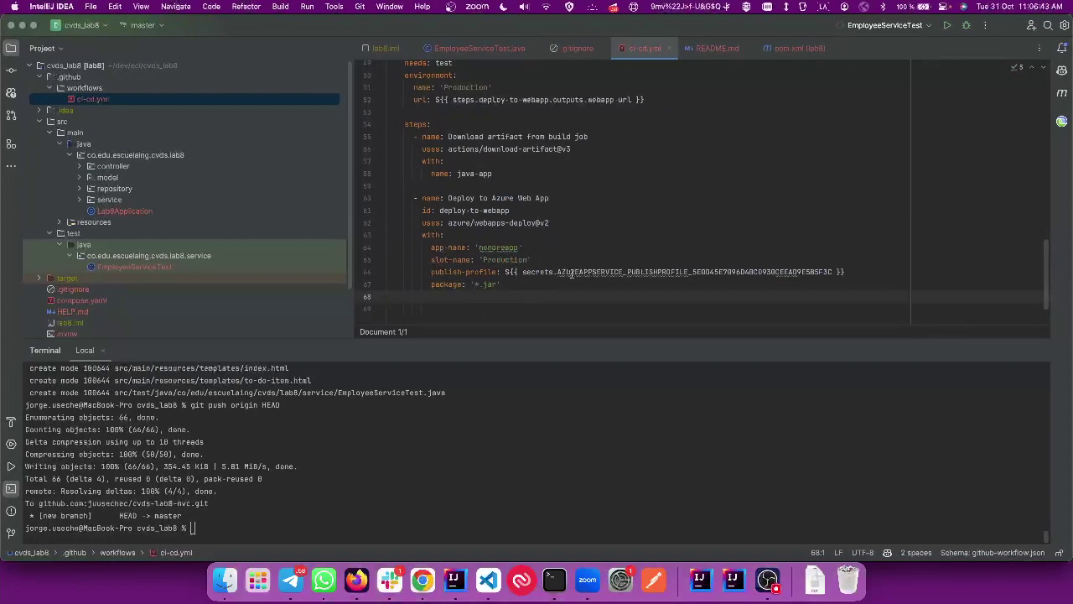
Step: Copy ci-cd.yml's app-name key and name the GitHub variable AZURE_APP_NAME
drag(432, 247, 465, 248)
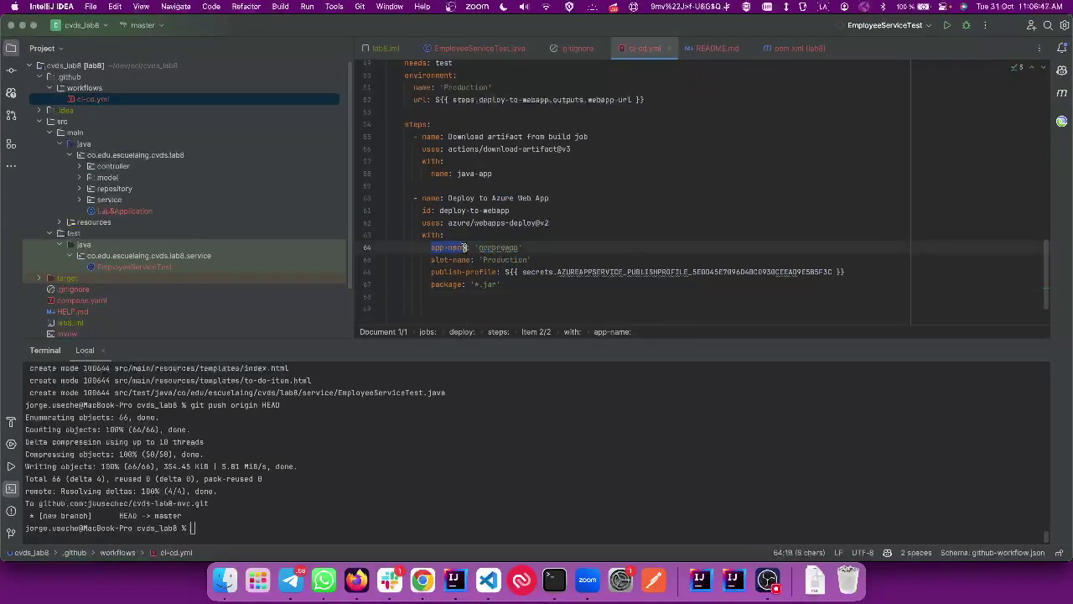
key(super+c)
key(super+Tab)
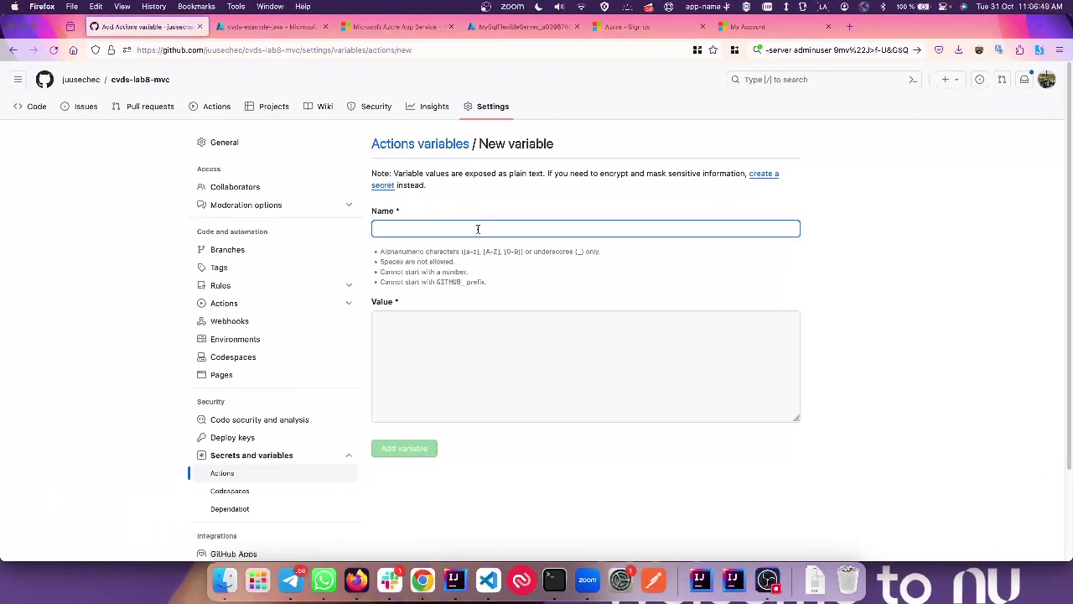
text(AZURE_APP_NAME)
click(460, 358)
key(ctrl+Tab)
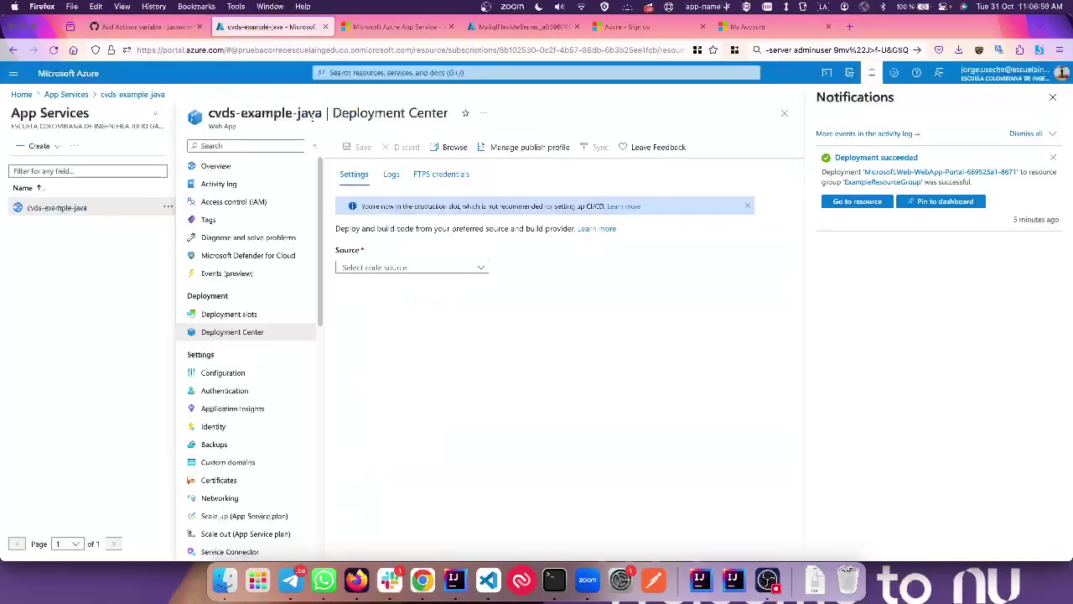
Step: Copy the app name cvds-example-java and paste it as the GitHub variable's value
drag(319, 112, 212, 116)
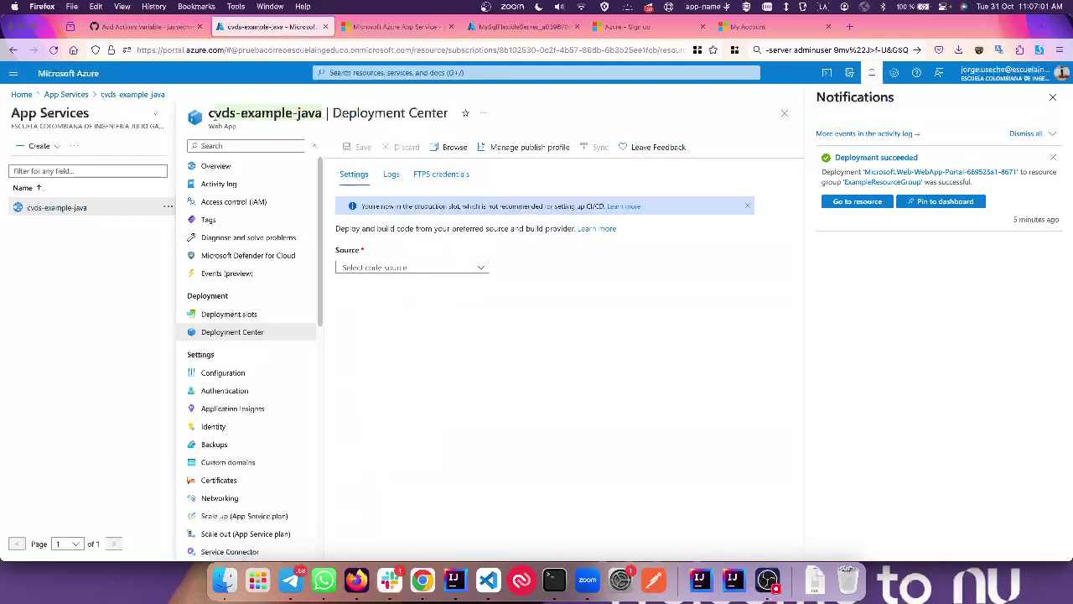
key(ctrl+c)
key(ctrl+shift+Tab)
click(470, 352)
key(ctrl+v)
Step: Confirm the site shows its default 'app service is up and running' page, then return to Deployment Center
key(ctrl+Tab)
key(ctrl+Tab)
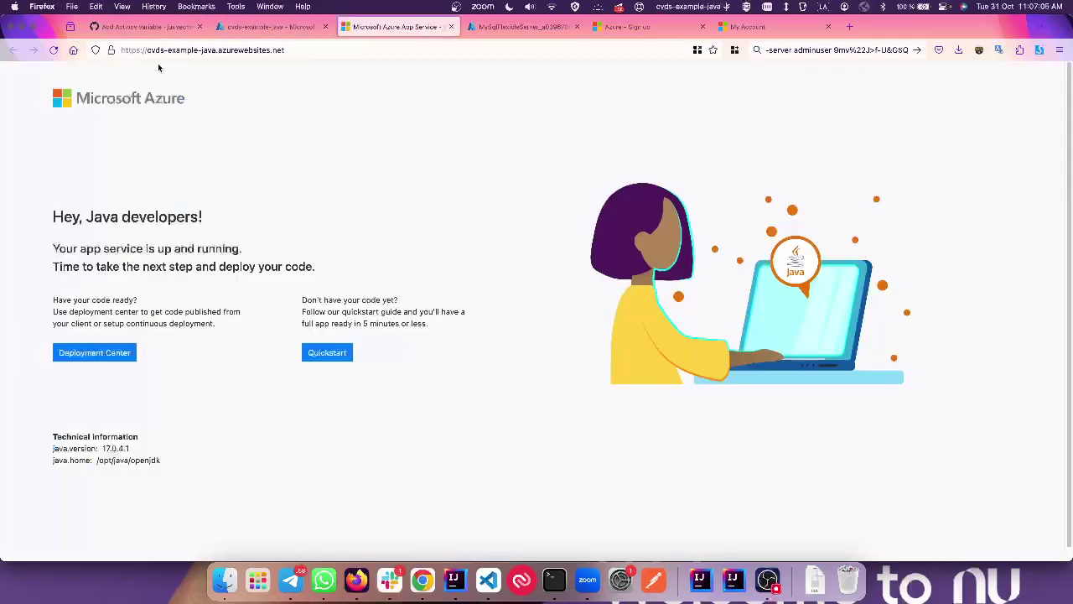
drag(145, 50, 219, 47)
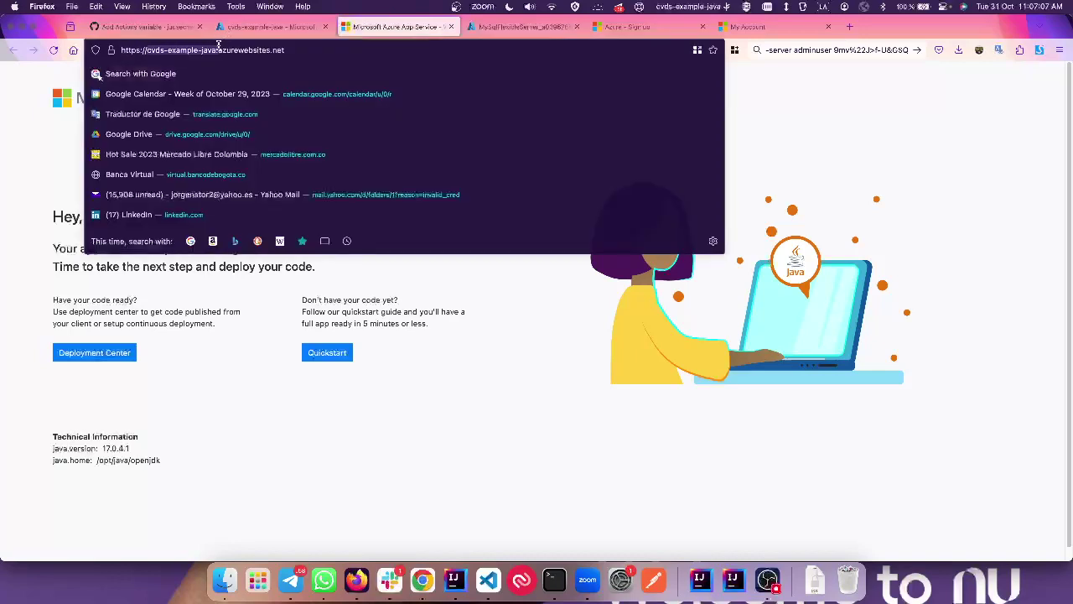
click(241, 315)
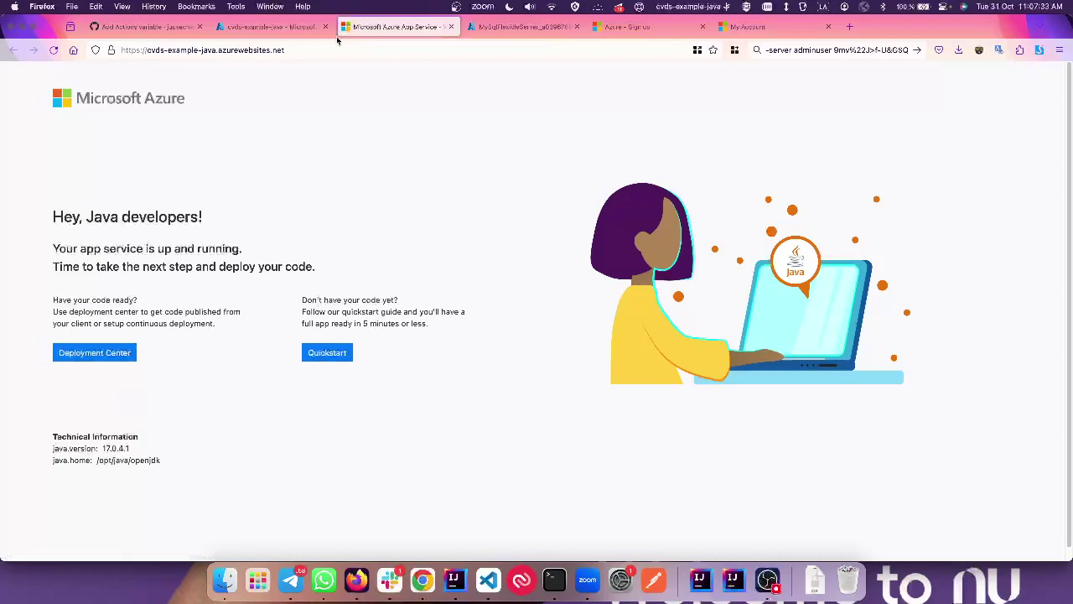
click(268, 26)
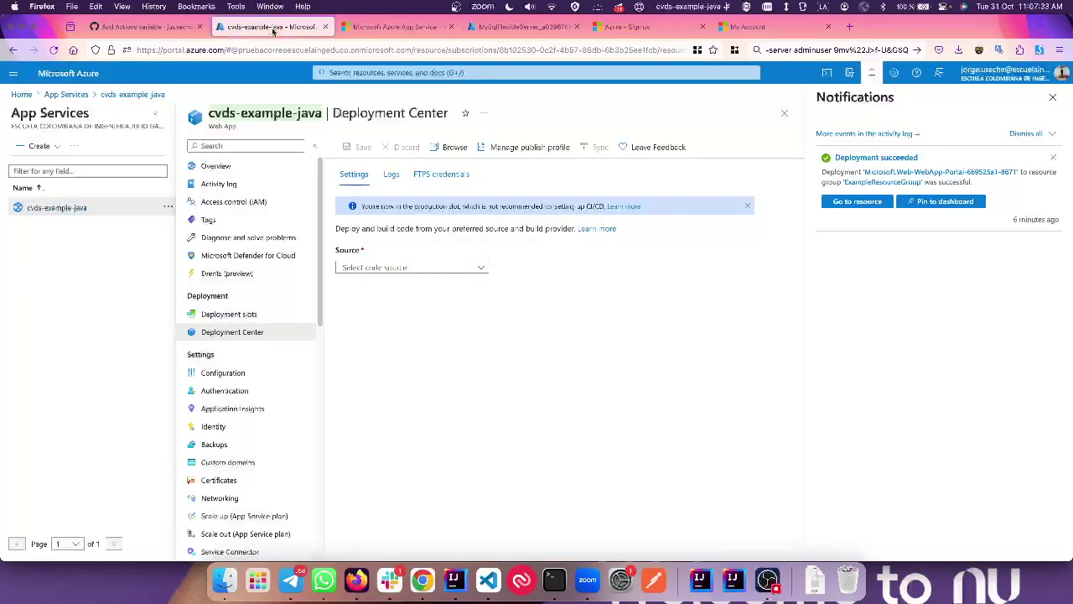
Step: Set the Deployment Center source to GitHub and authorize Azure's access
click(409, 268)
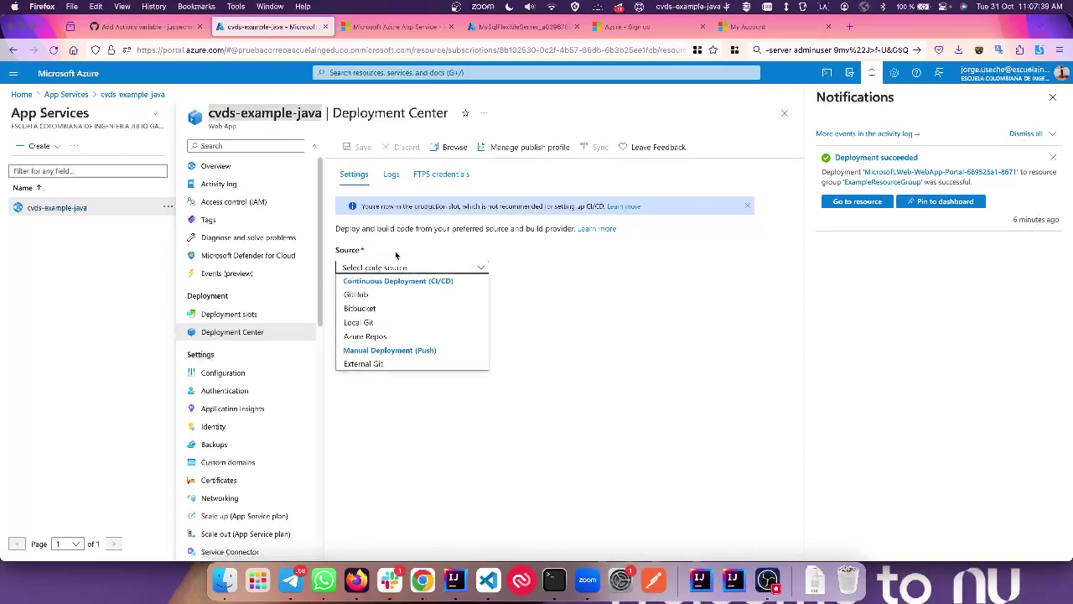
click(149, 27)
click(262, 30)
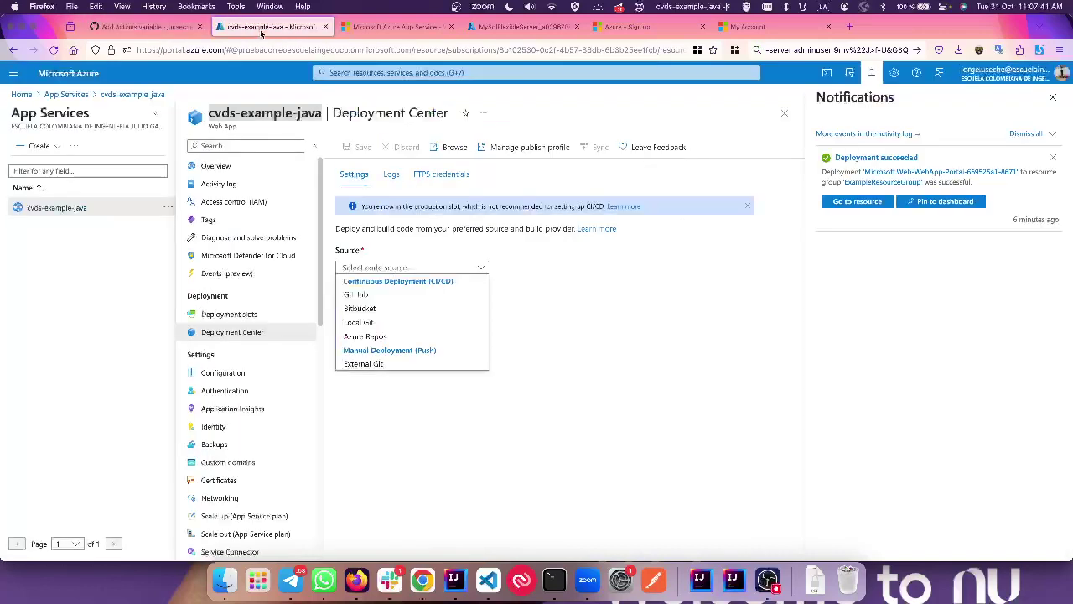
click(408, 294)
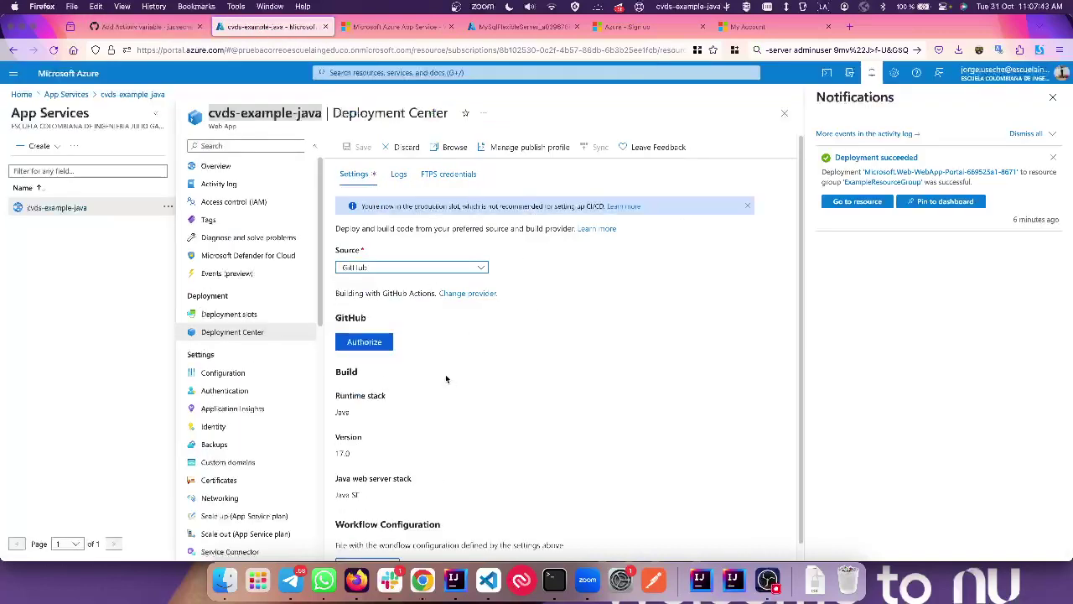
click(402, 266)
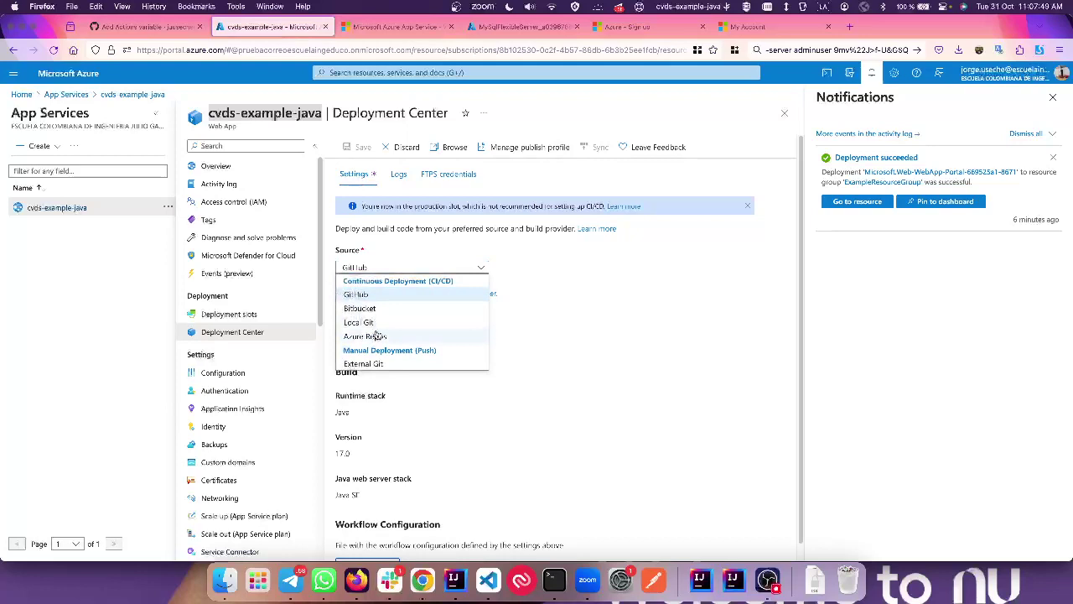
click(620, 319)
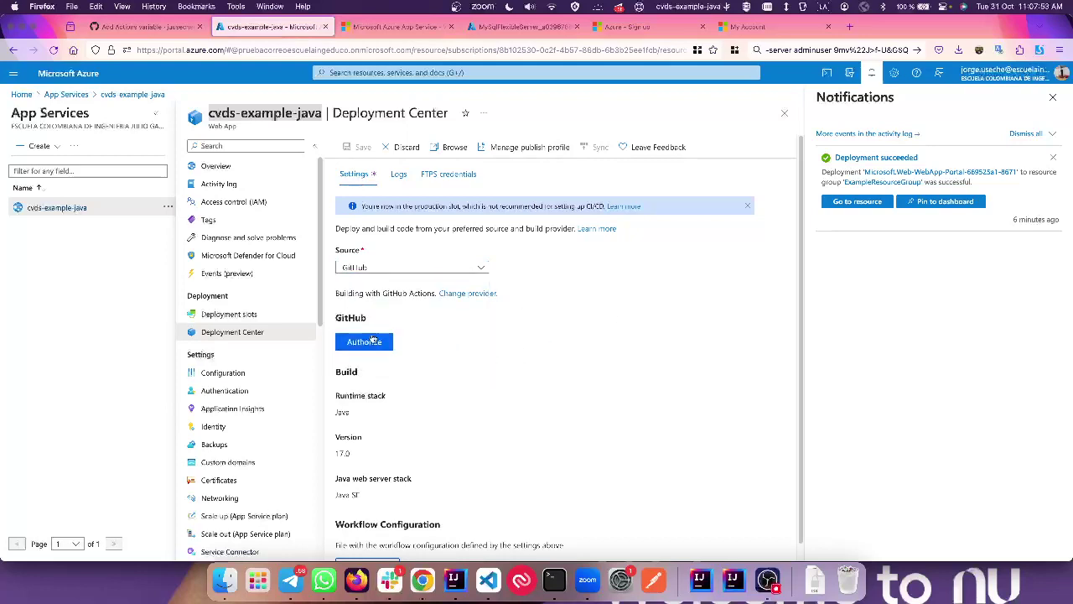
click(373, 339)
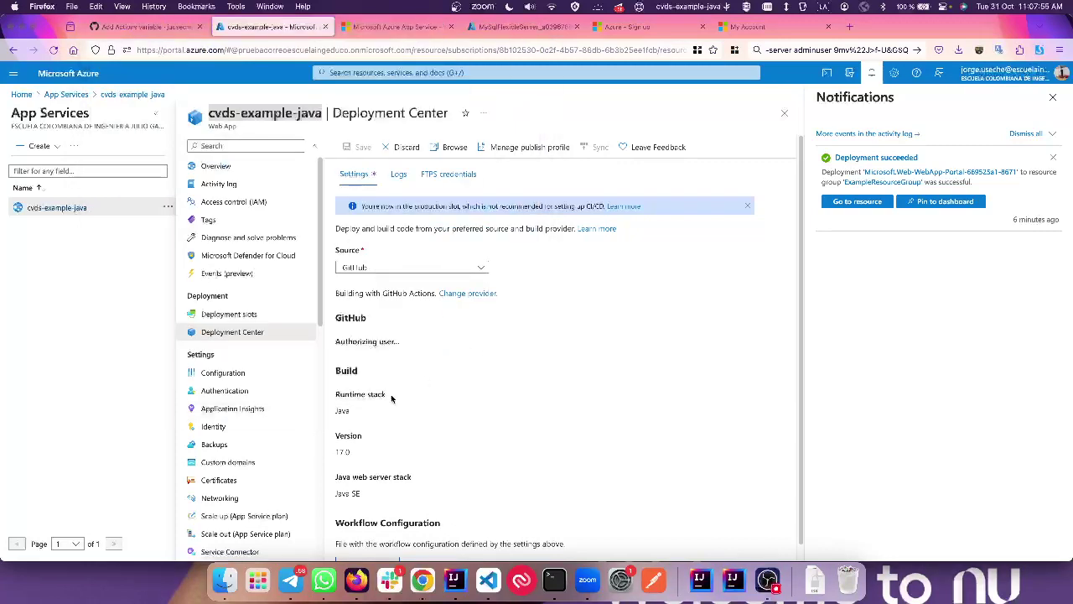
Step: Choose the personal organization, repository cvds-lab8-mvc and branch master
scroll(445, 379, down, 3)
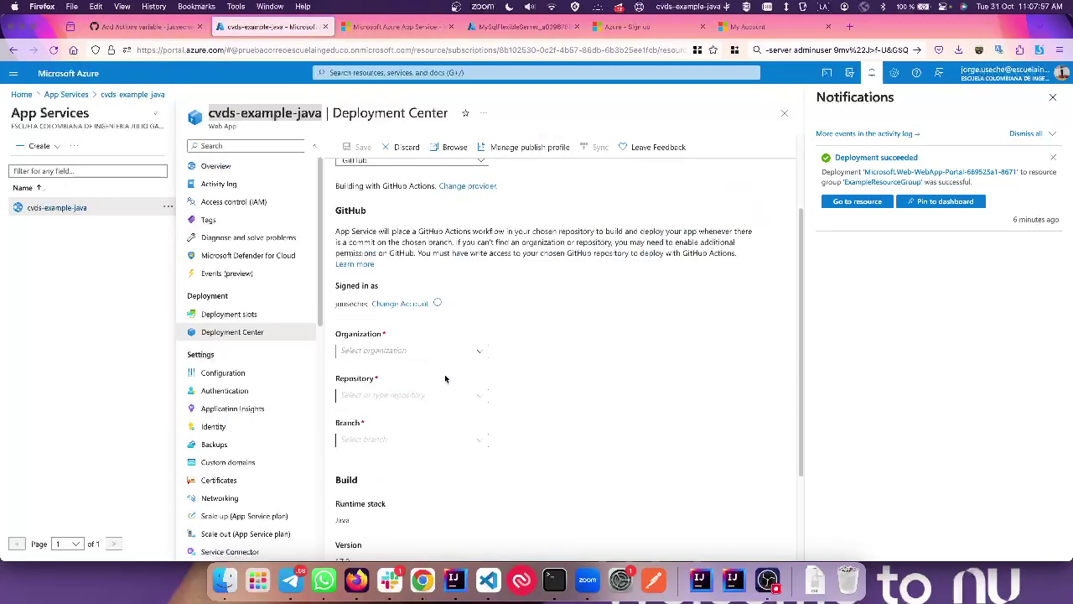
click(448, 354)
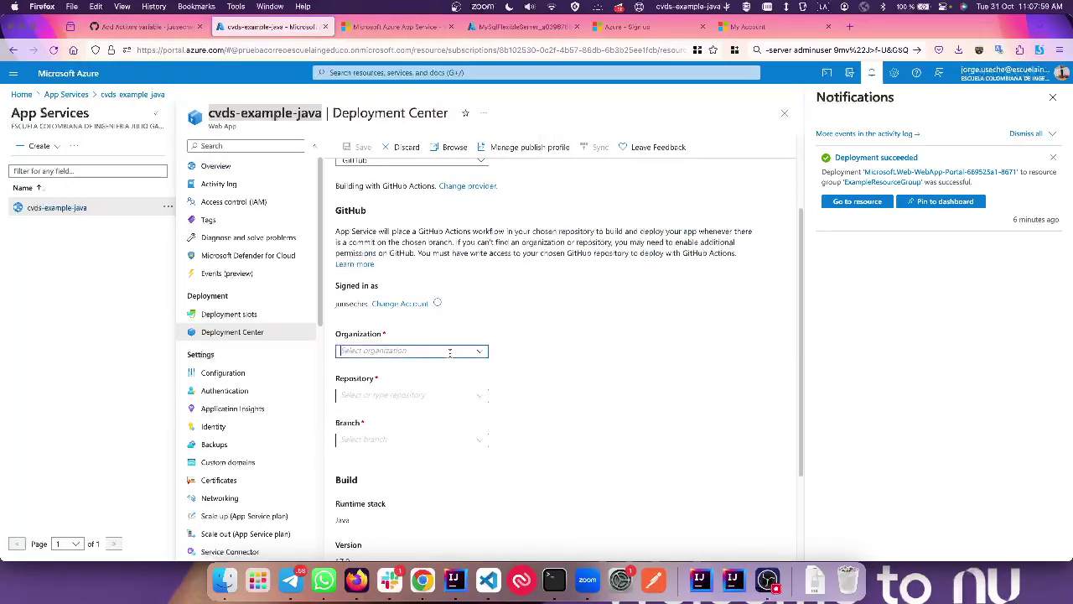
click(392, 389)
scroll(573, 347, down, 3)
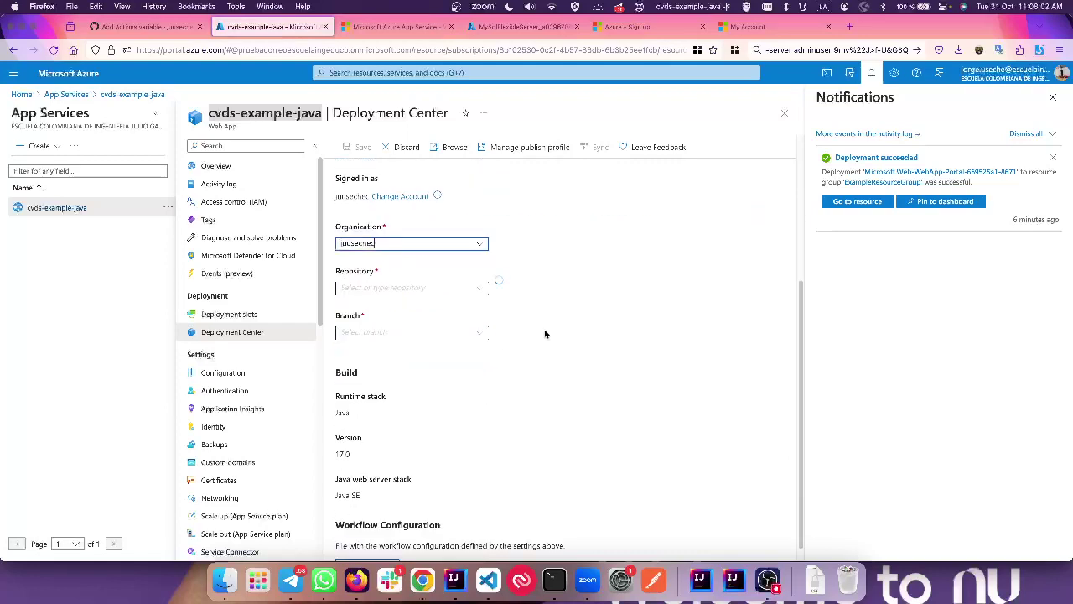
click(475, 288)
scroll(561, 185, down, 1)
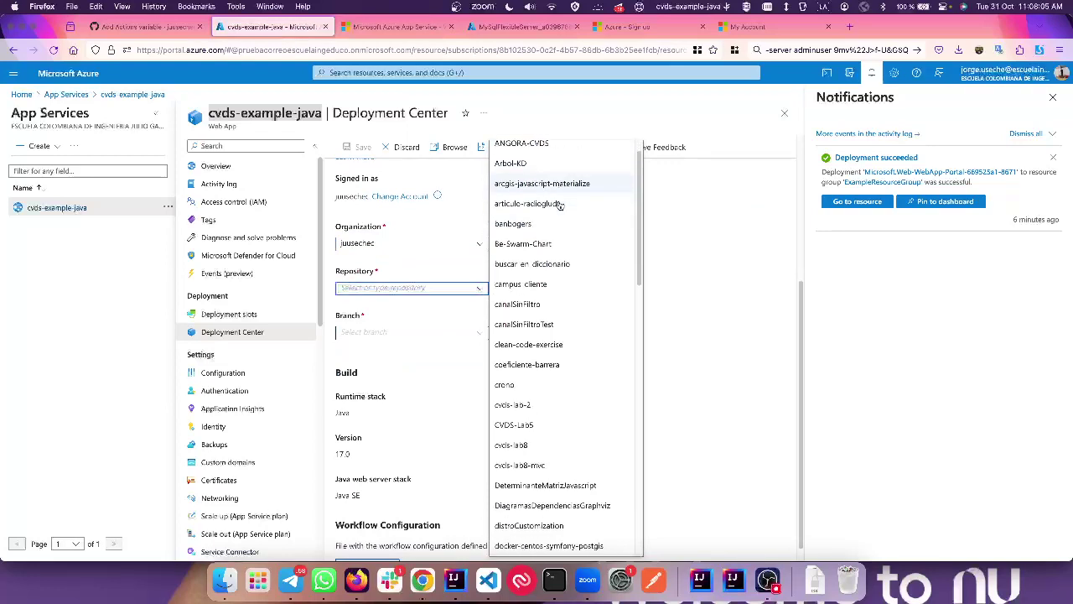
click(523, 460)
click(476, 332)
click(407, 359)
scroll(480, 416, down, 2)
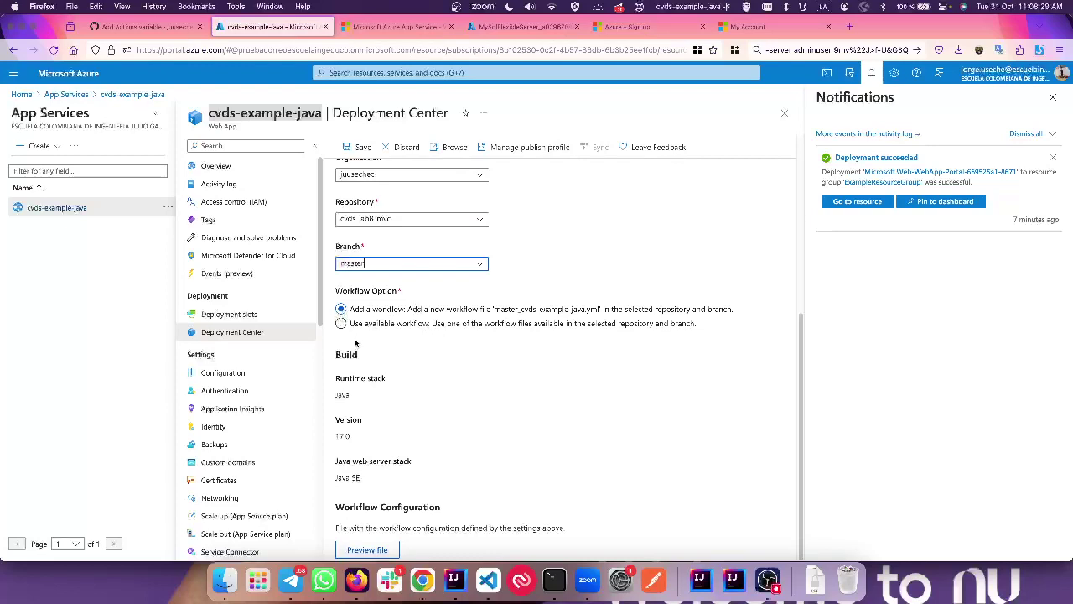
Step: Review the generated master_cvds-example-java.yml workflow and save the GitHub deployment settings
click(385, 553)
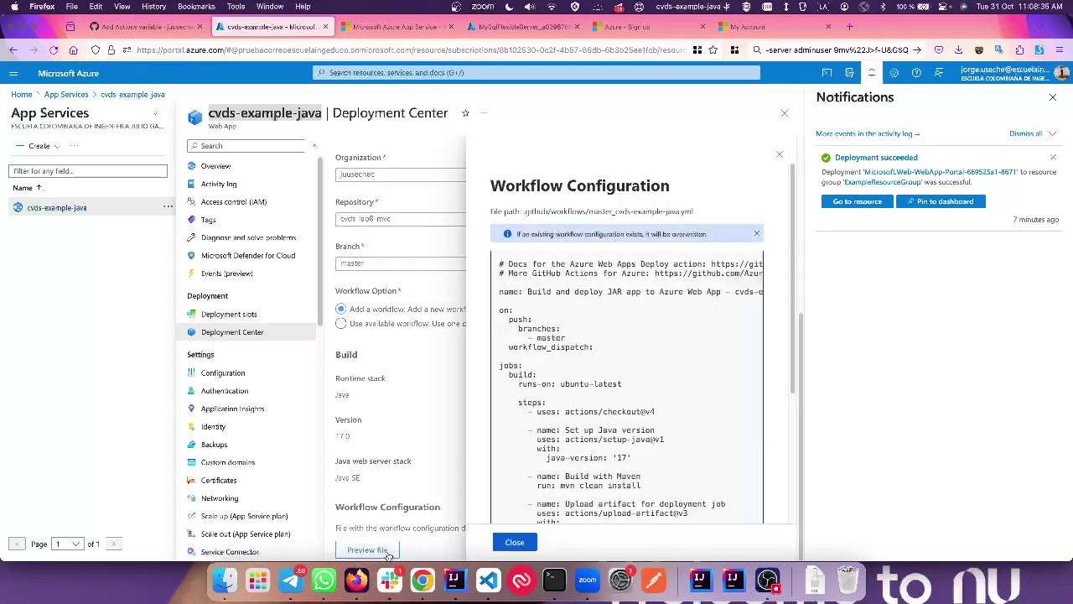
scroll(537, 323, down, 5)
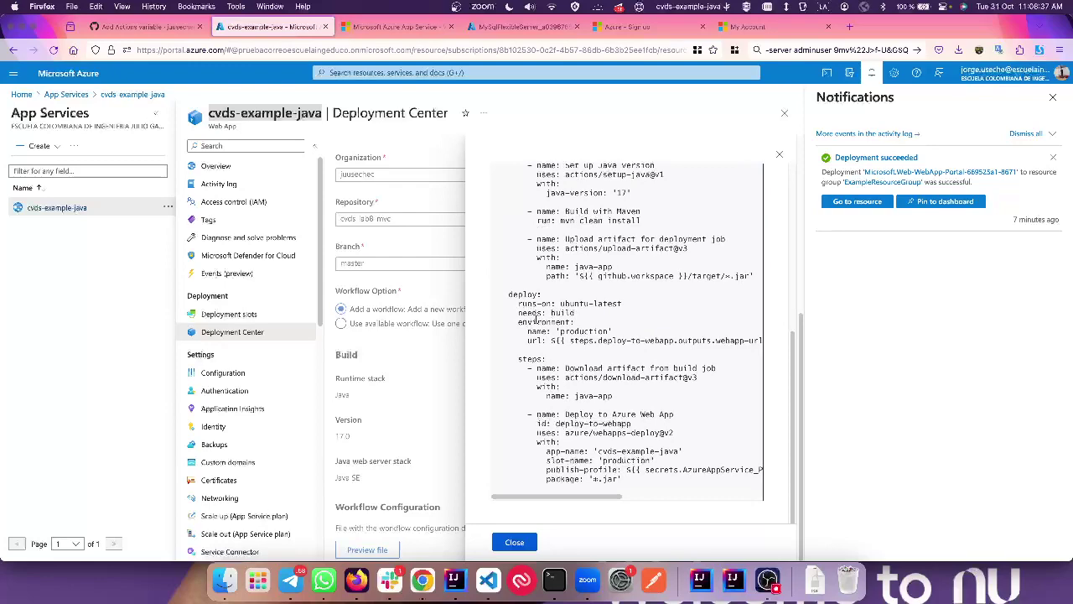
scroll(537, 318, up, 10)
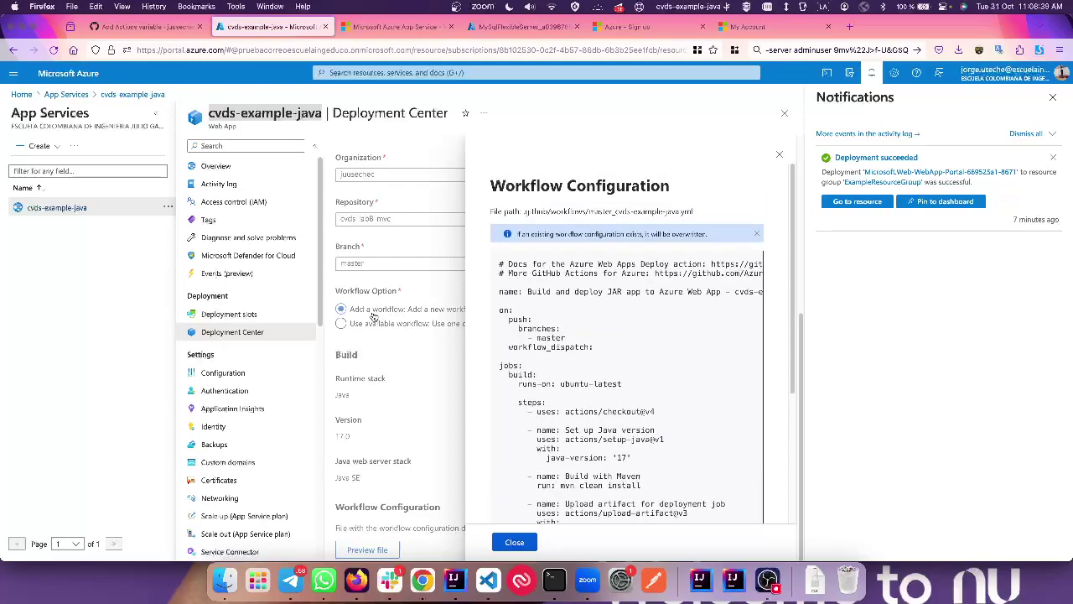
scroll(633, 357, down, 5)
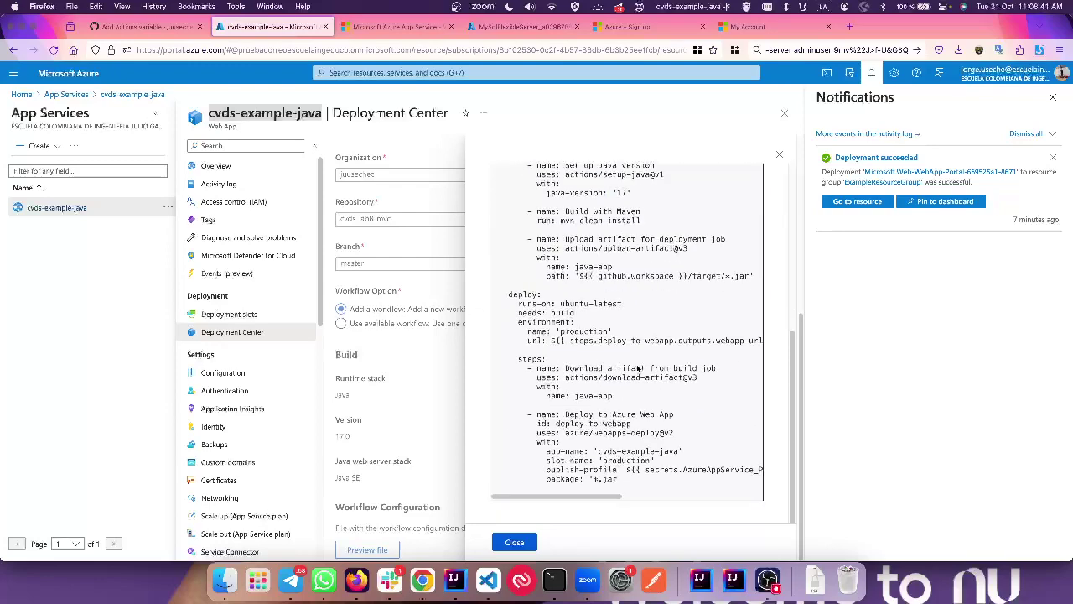
scroll(636, 366, up, 5)
scroll(552, 361, down, 5)
click(513, 542)
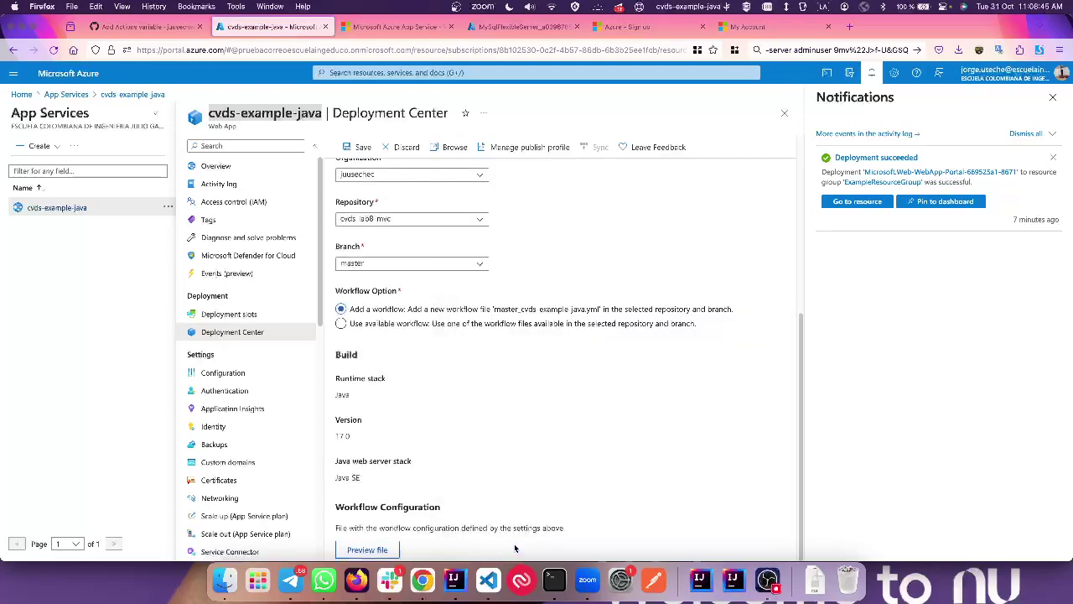
click(359, 144)
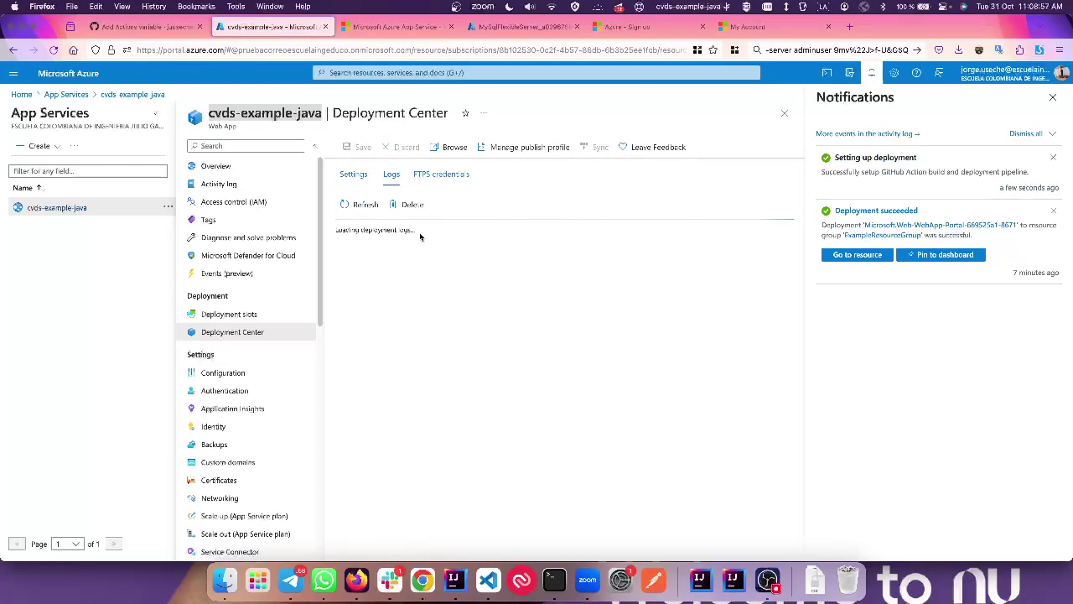
Step: Go to the cvds-lab8-mvc repository's main page on GitHub
scroll(530, 307, right, 2)
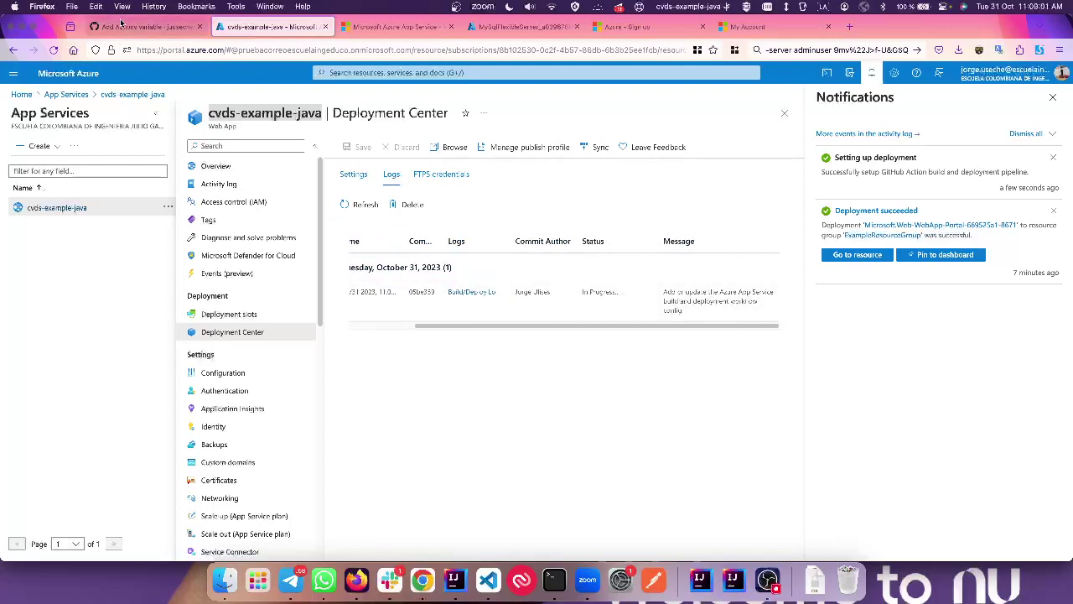
click(123, 26)
click(140, 79)
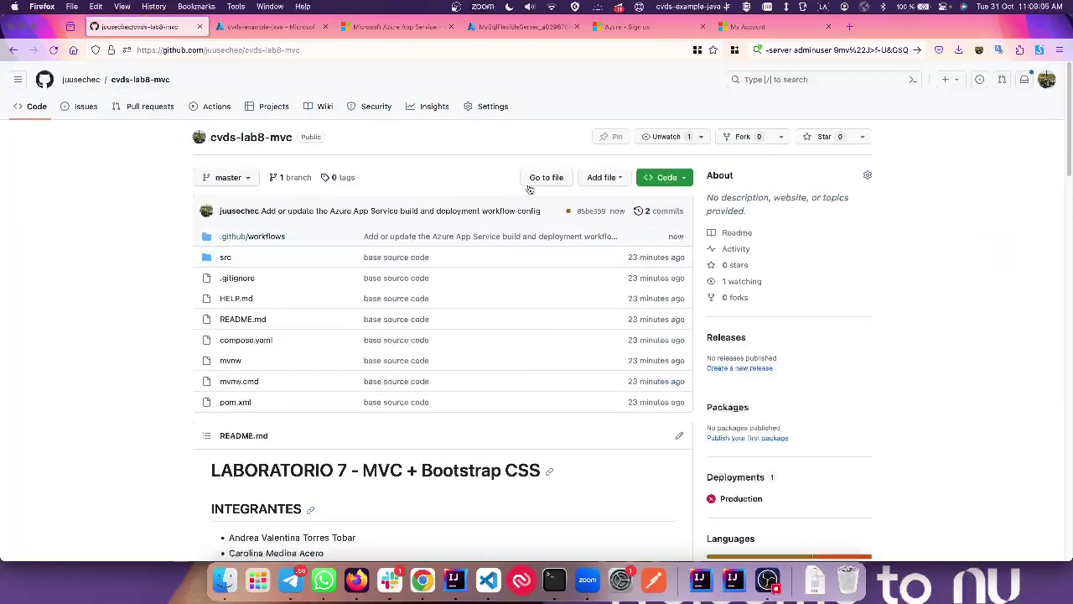
Step: Check the latest commit's running build-and-deploy run summary, then view the MySQL server deployment
click(668, 213)
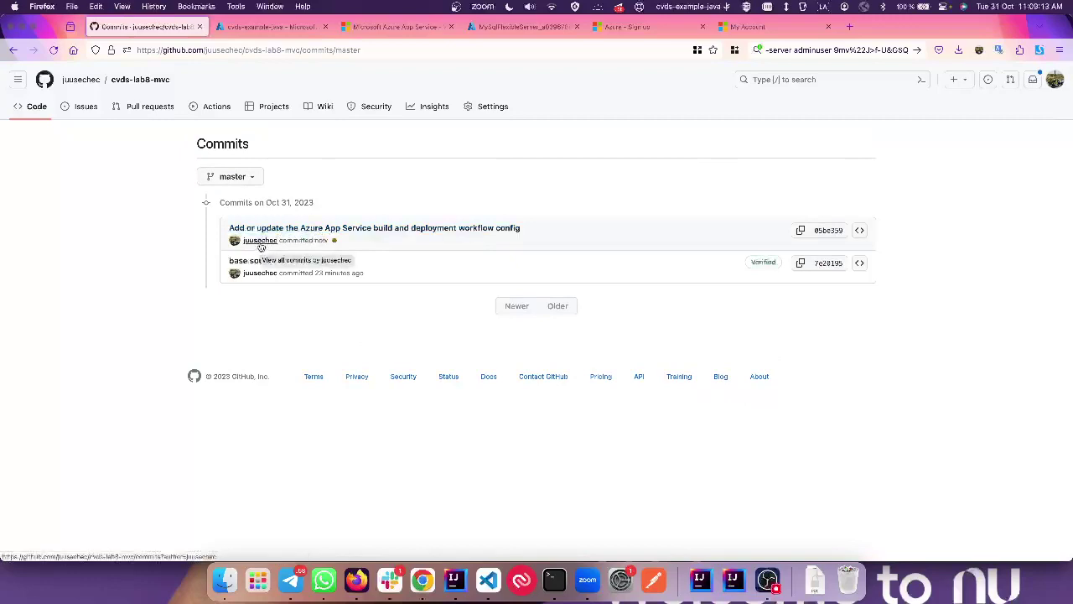
mouse_move(337, 243)
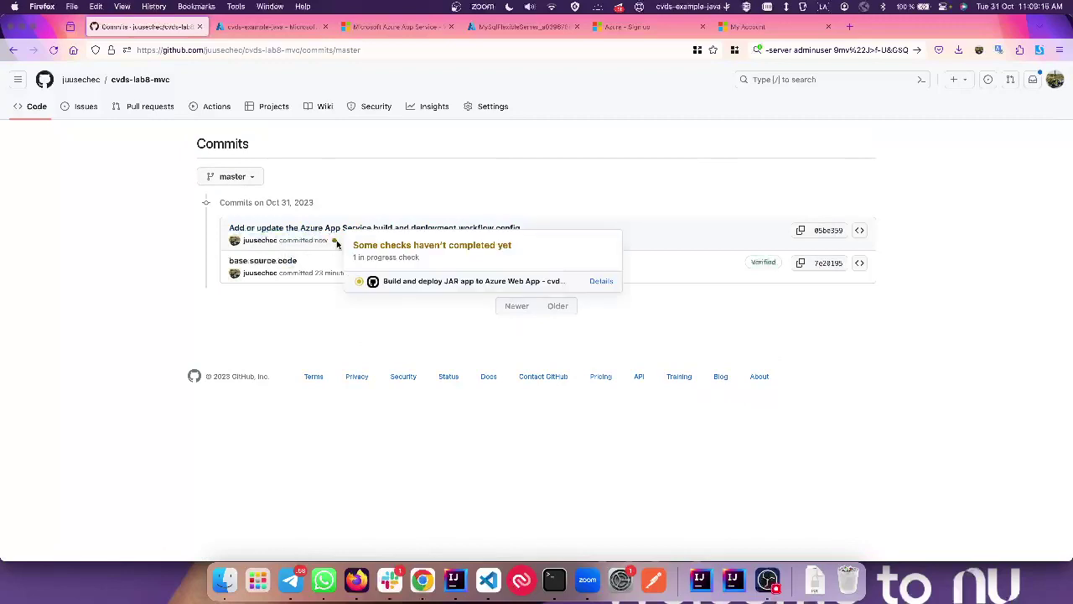
click(601, 281)
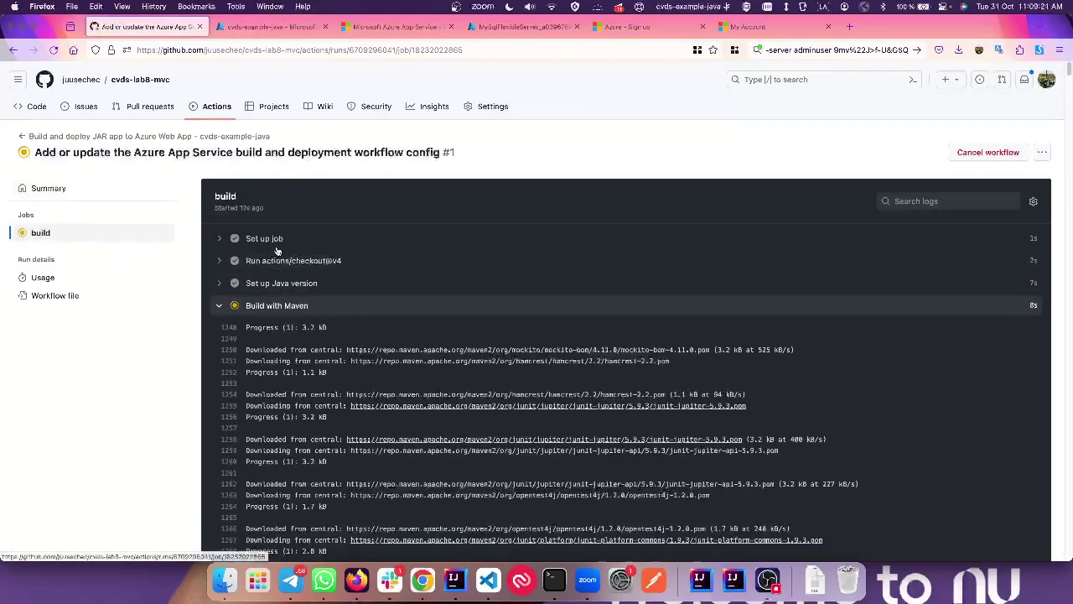
scroll(335, 230, down, 3)
scroll(467, 227, up, 3)
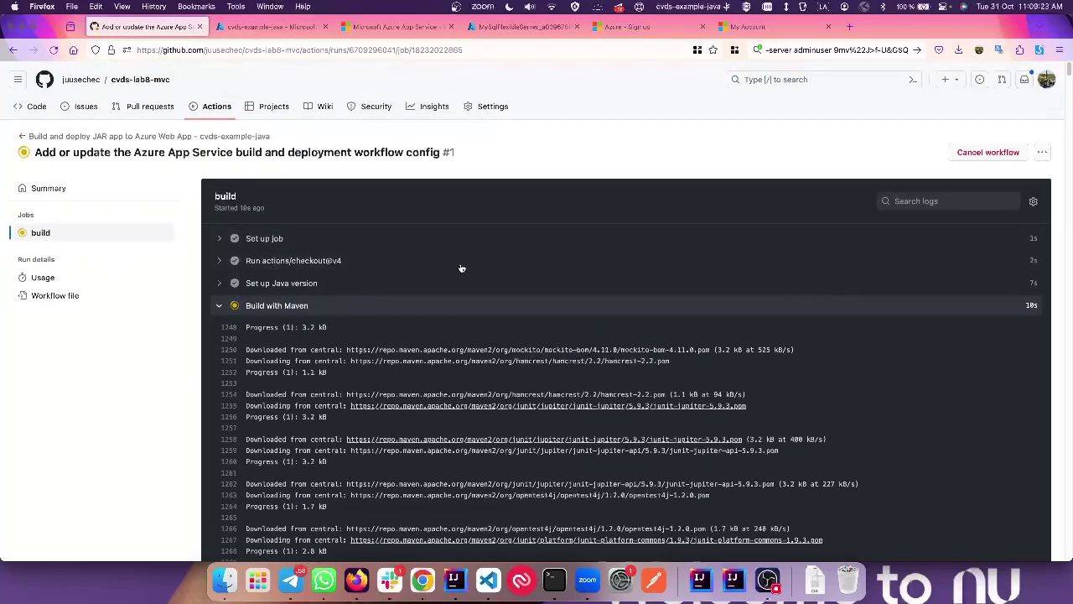
click(38, 189)
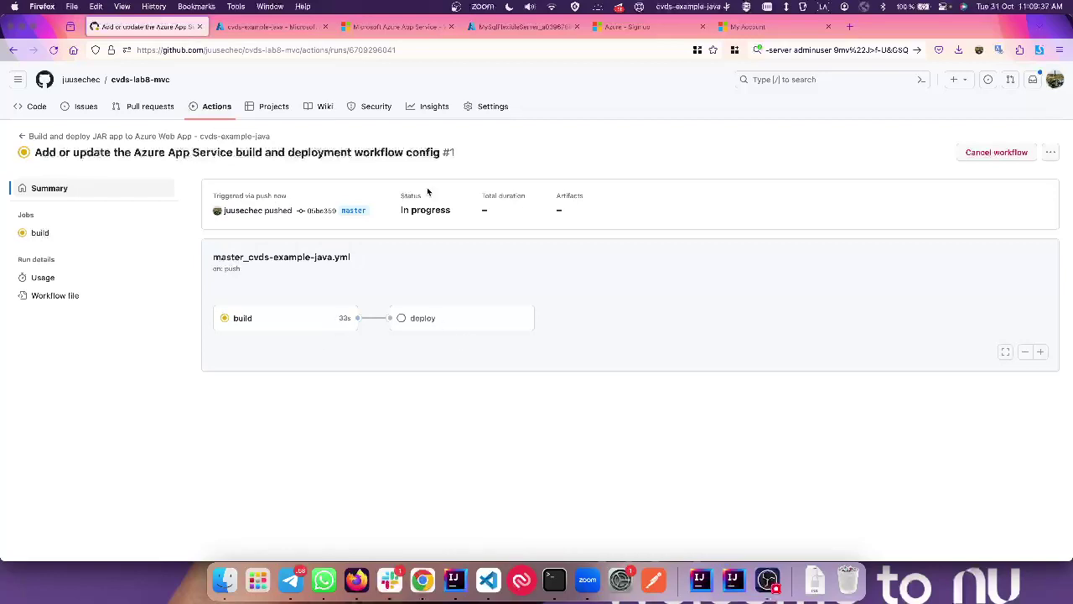
click(509, 28)
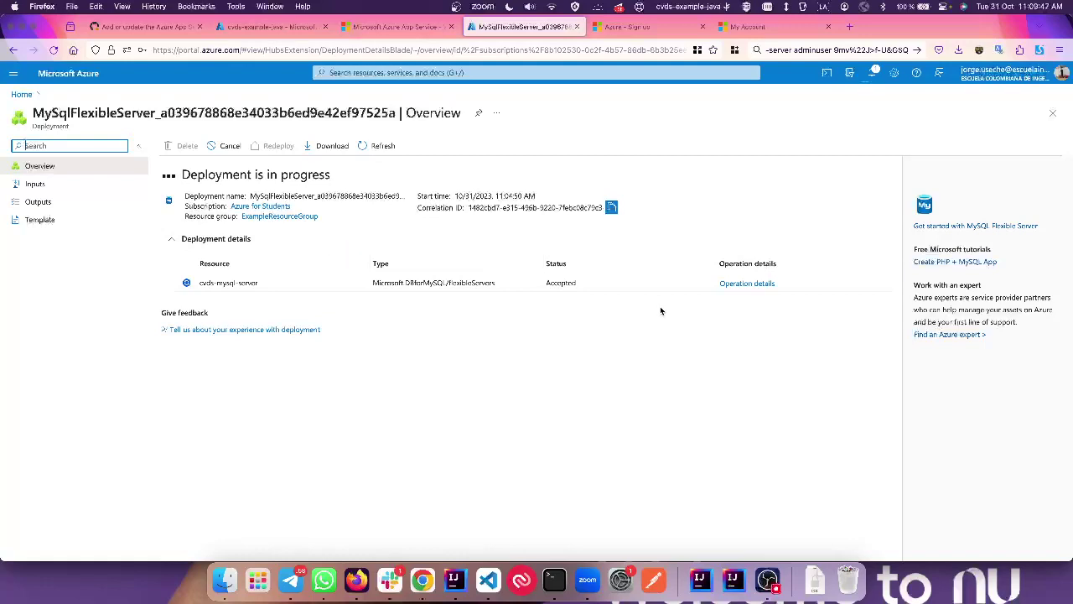
Step: Review the operation details of the cvds-mysql-server deployment
click(223, 289)
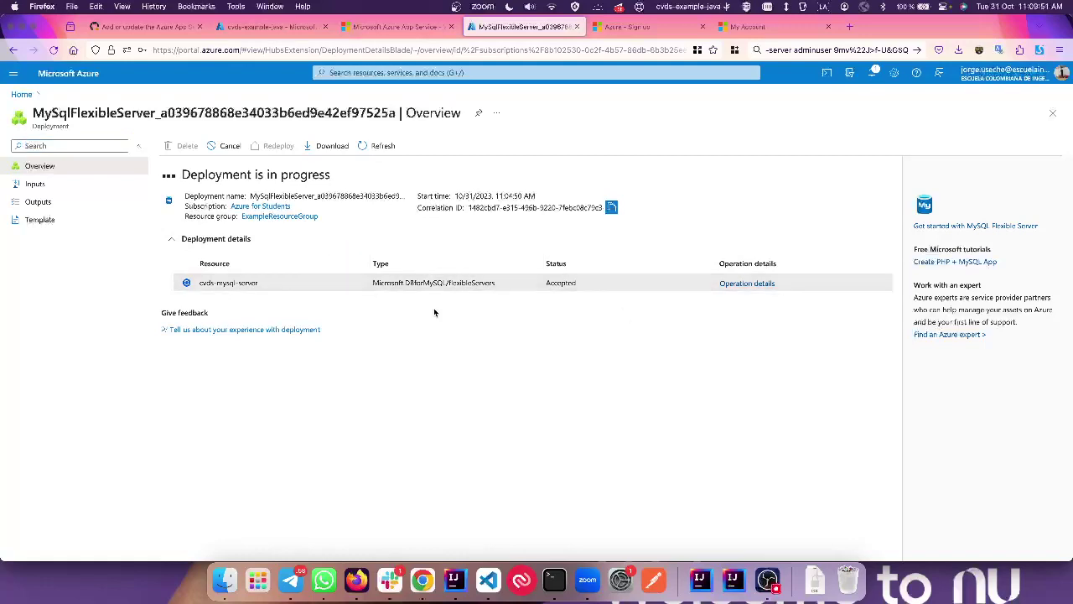
click(744, 282)
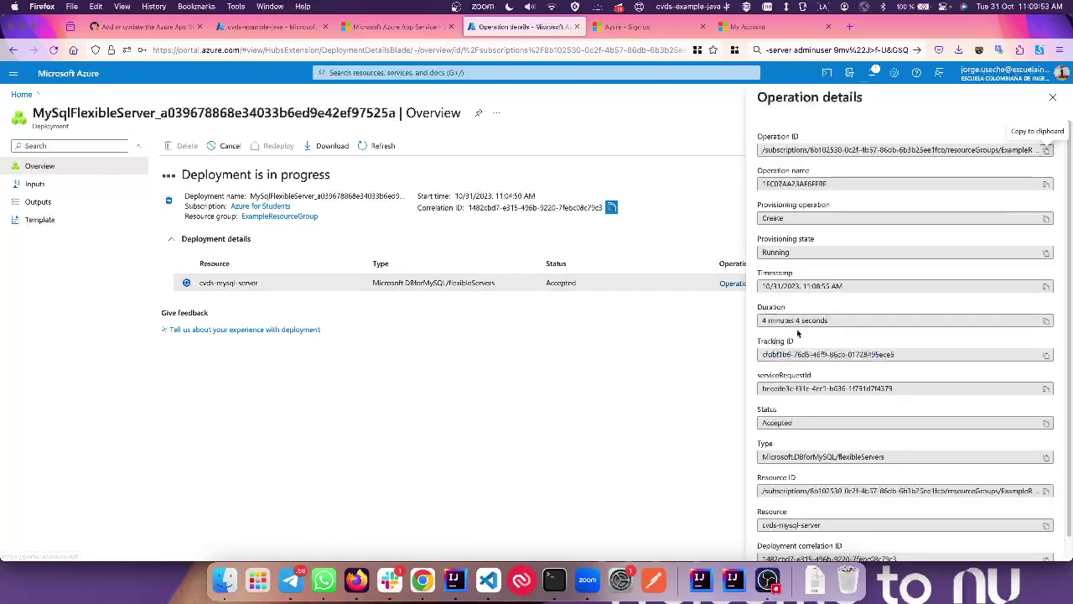
scroll(797, 334, down, 1)
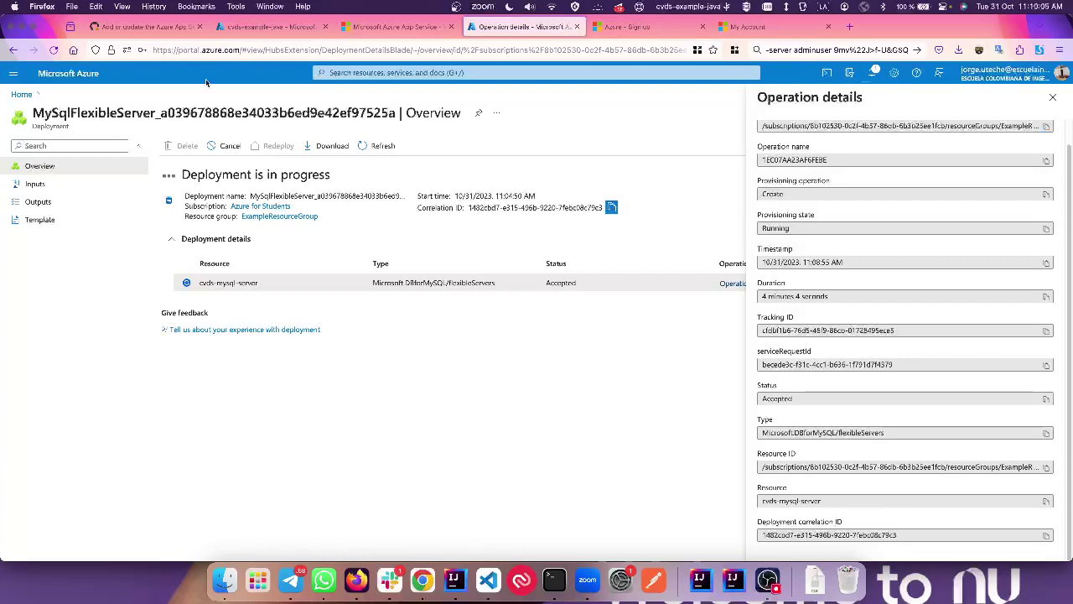
Step: Open the cvds-lab8-mvc repository in a new tab and browse its src folder
click(147, 27)
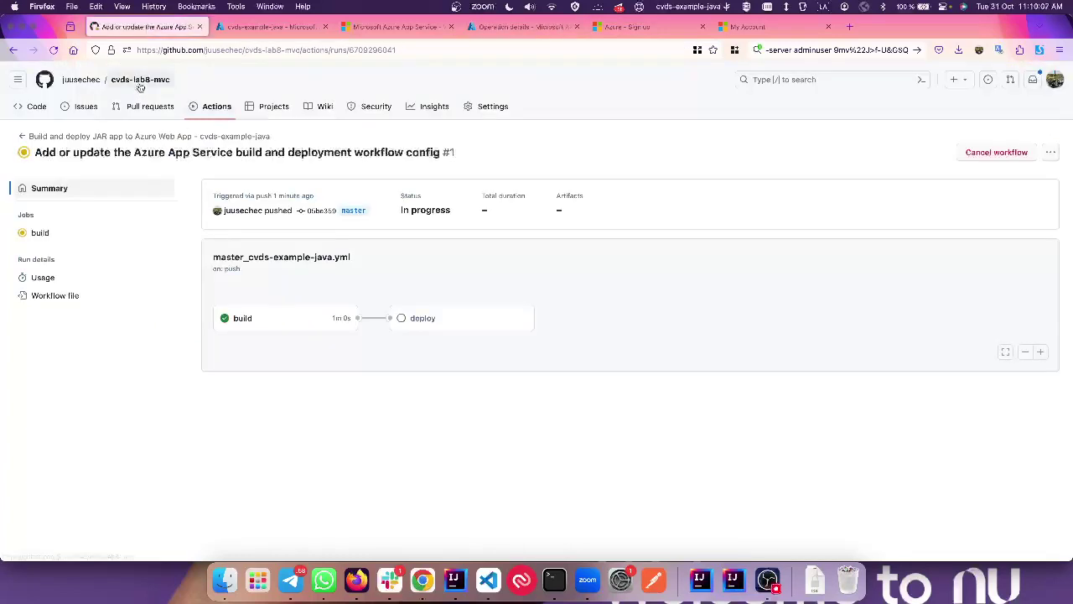
super+click(139, 80)
click(252, 25)
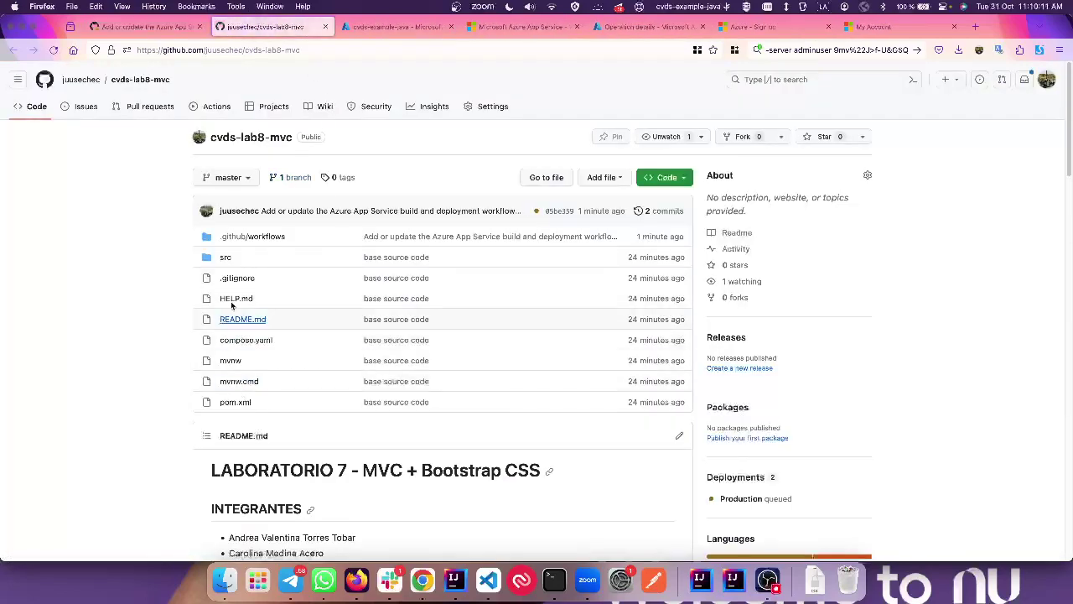
click(227, 258)
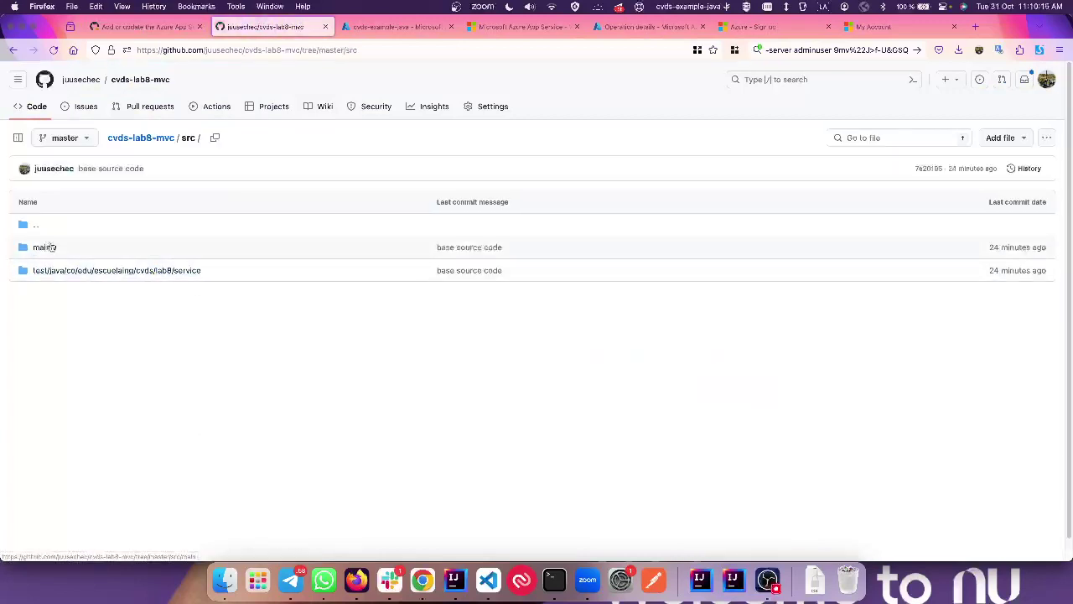
Step: Open src/main/resources/application.properties in the cvds-lab8-mvc GitHub repository
click(43, 249)
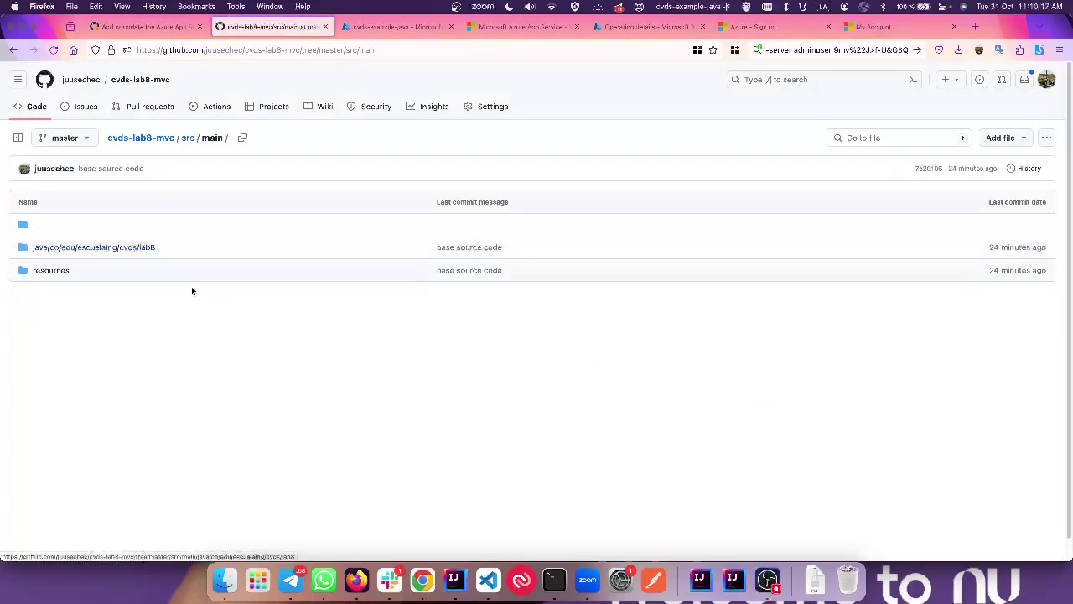
click(58, 271)
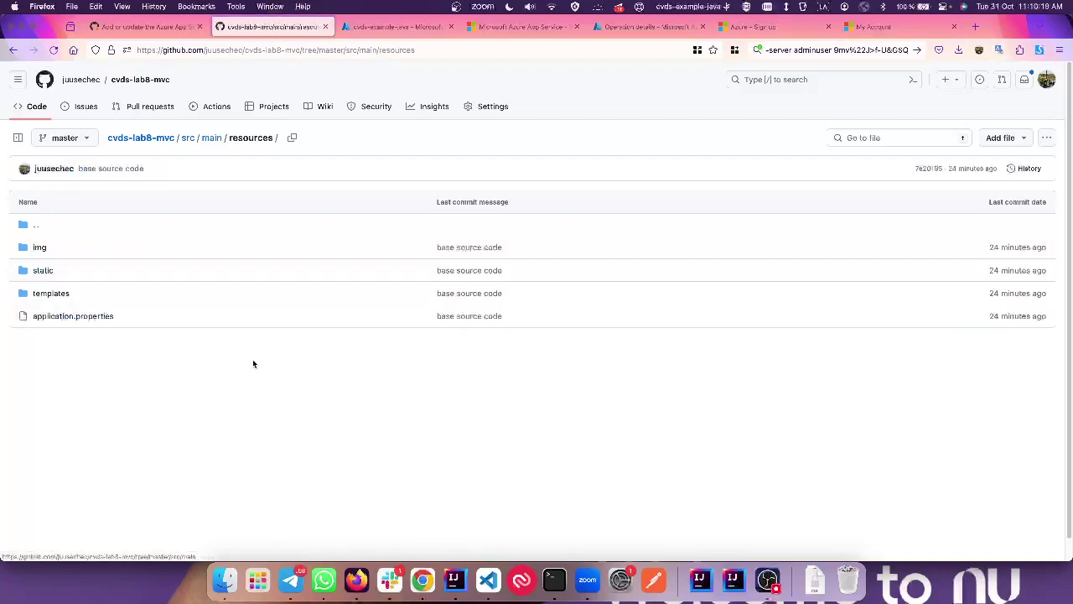
click(83, 314)
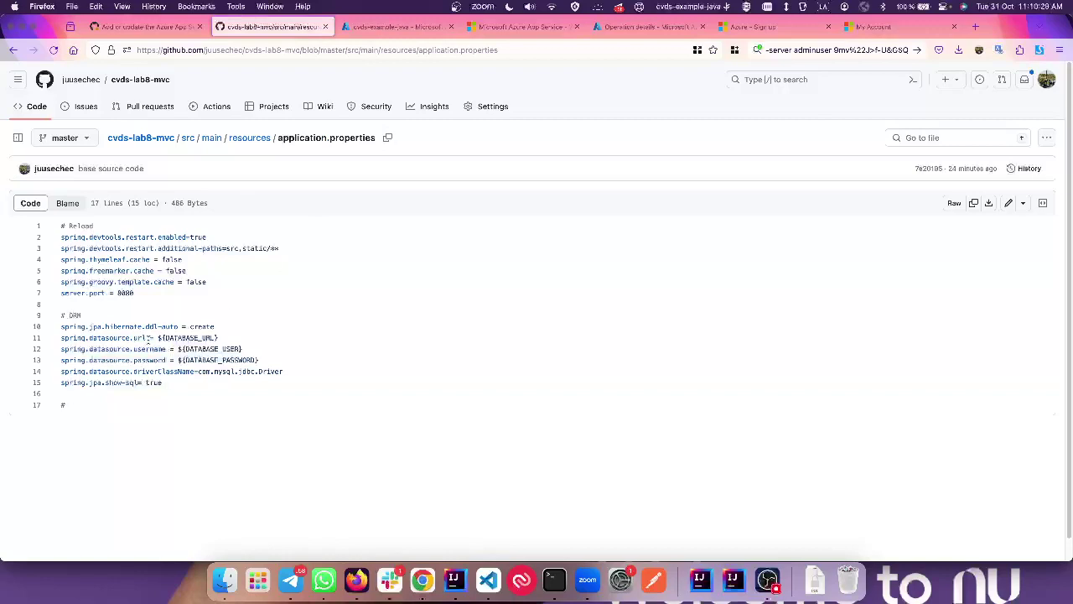
Step: Review the ${DATABASE_URL}, ${DATABASE_USER} and ${DATABASE_PASSWORD} placeholders on lines 11–13
drag(155, 337, 300, 339)
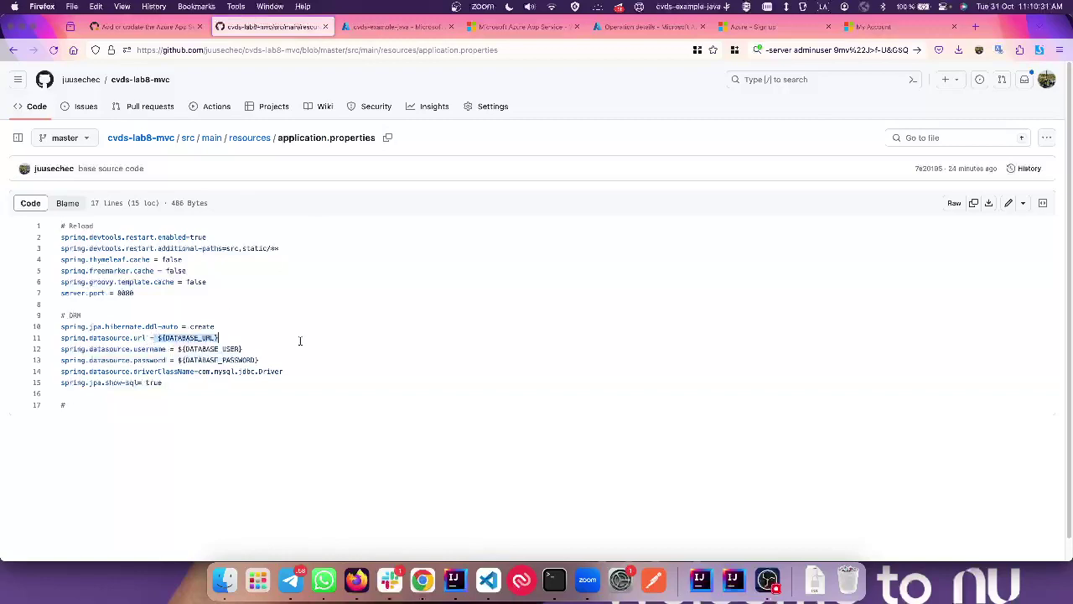
drag(178, 347, 284, 353)
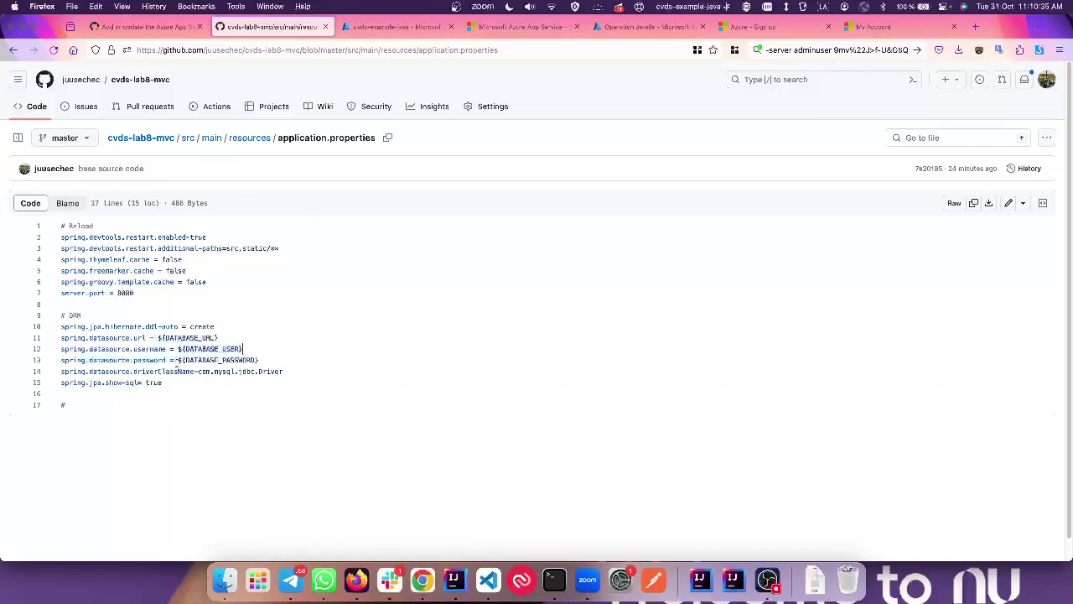
drag(178, 360, 309, 355)
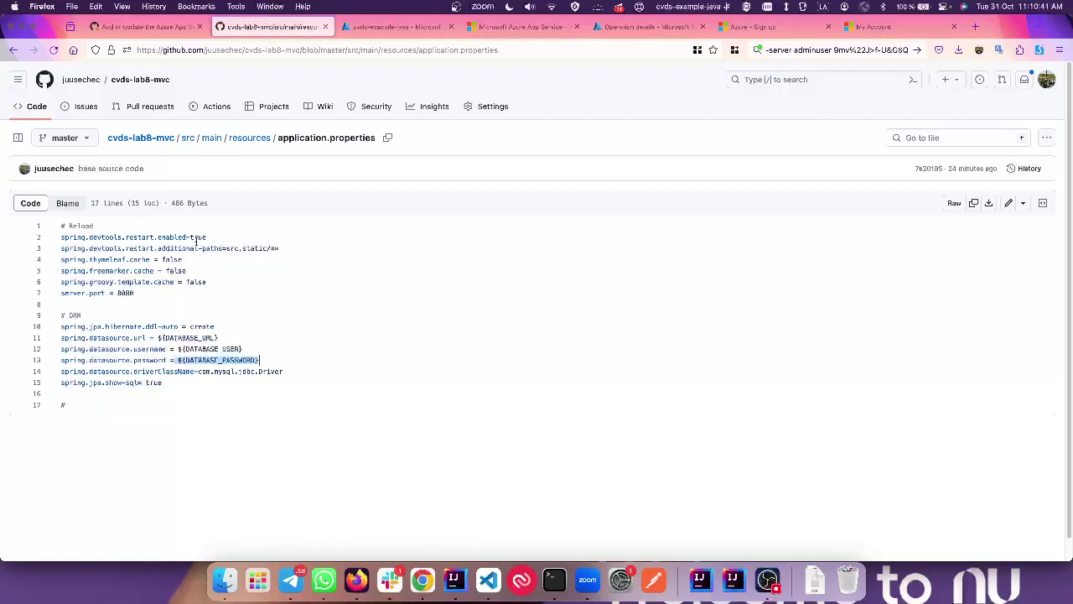
click(128, 292)
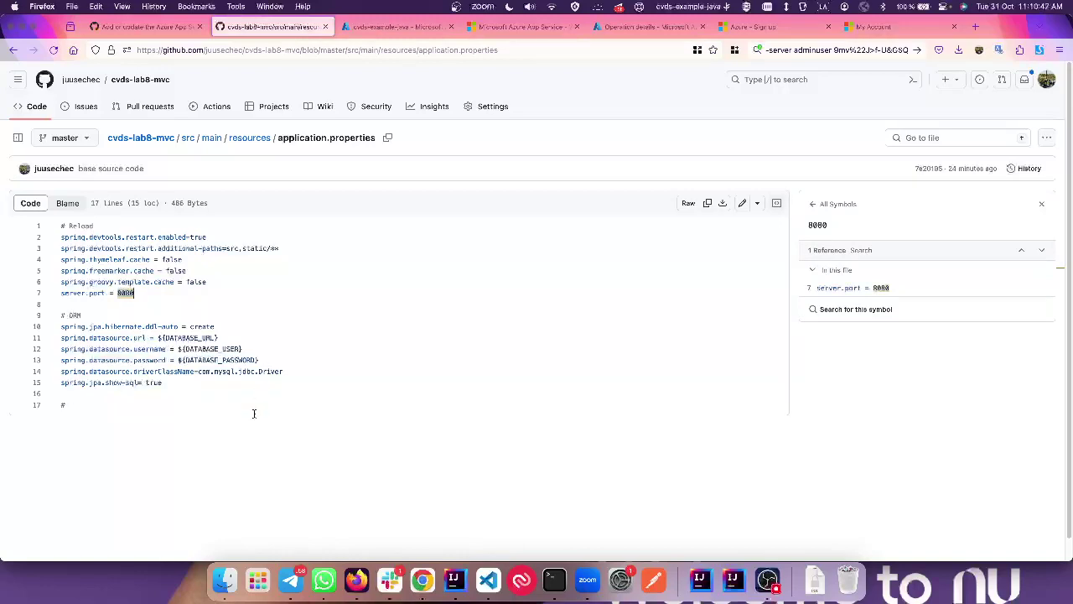
Step: Copy the DATABASE_URL name from line 11 and switch to IntelliJ IDEA
click(206, 385)
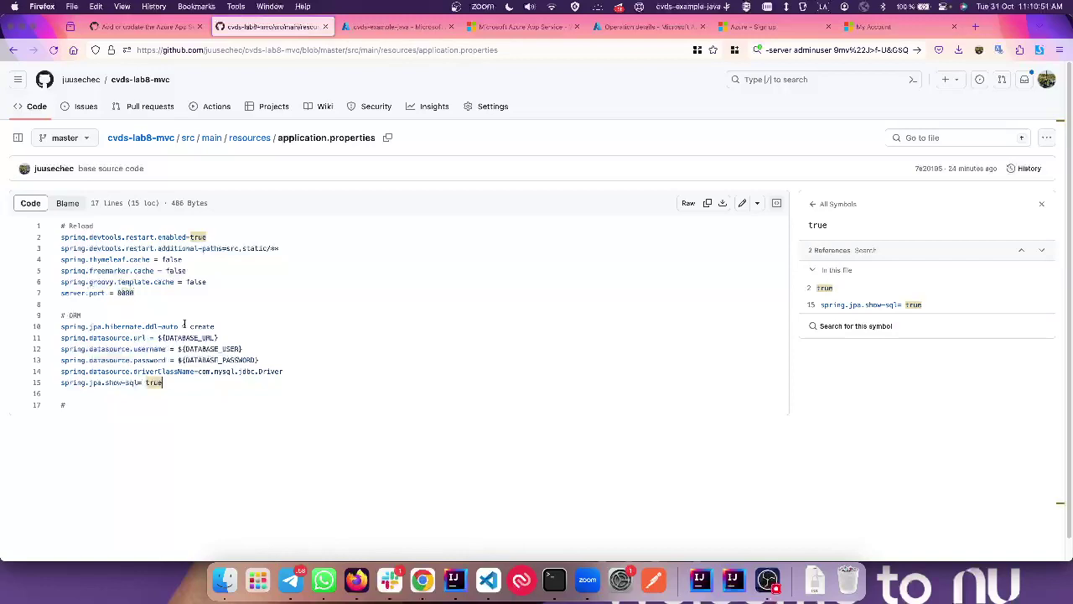
click(190, 340)
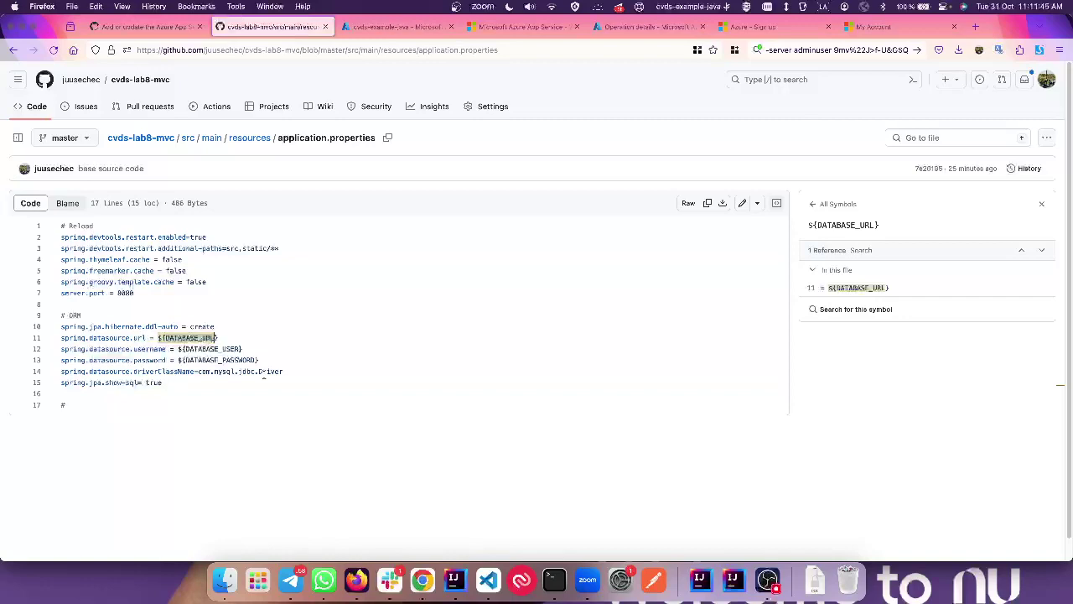
key(super+c)
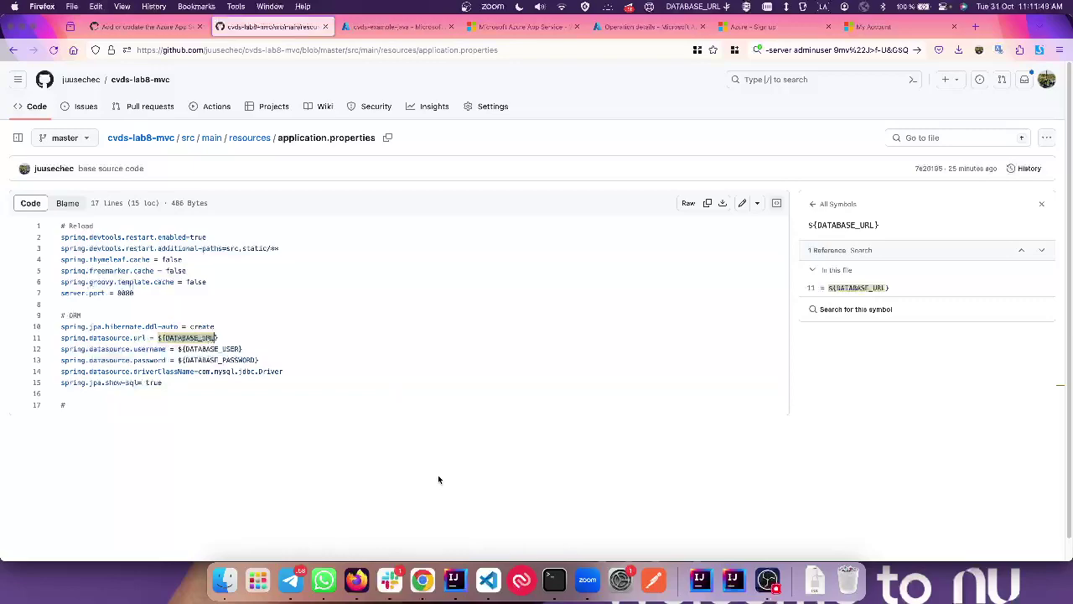
key(super+Tab)
Step: Create a new Markdown scratch file in IntelliJ IDEA
alt+shift+click(612, 197)
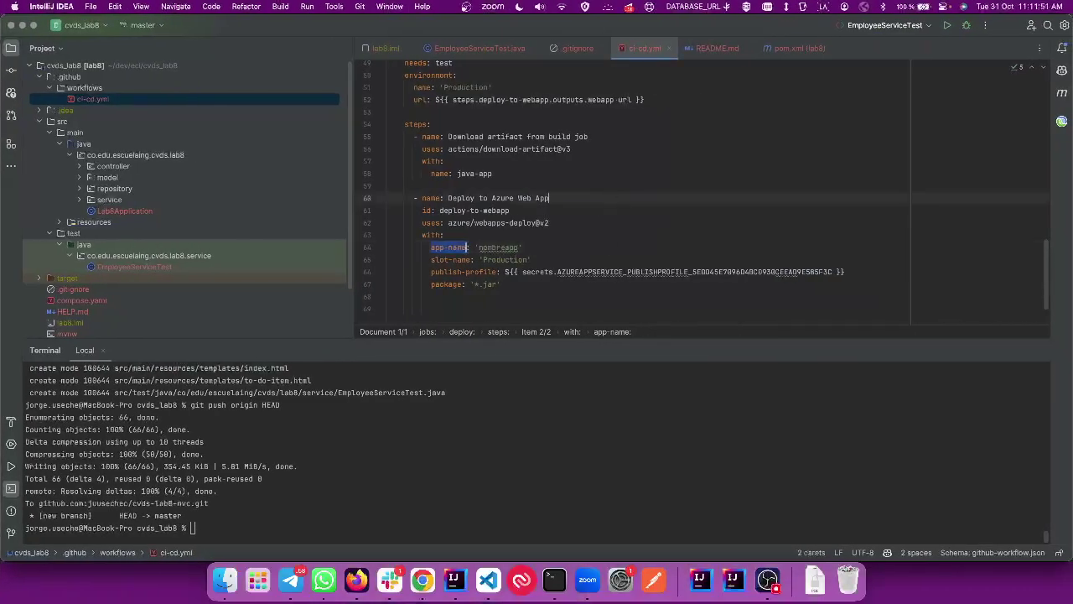
key(super+n)
key(Escape)
key(super+shift+n)
scroll(513, 290, down, 10)
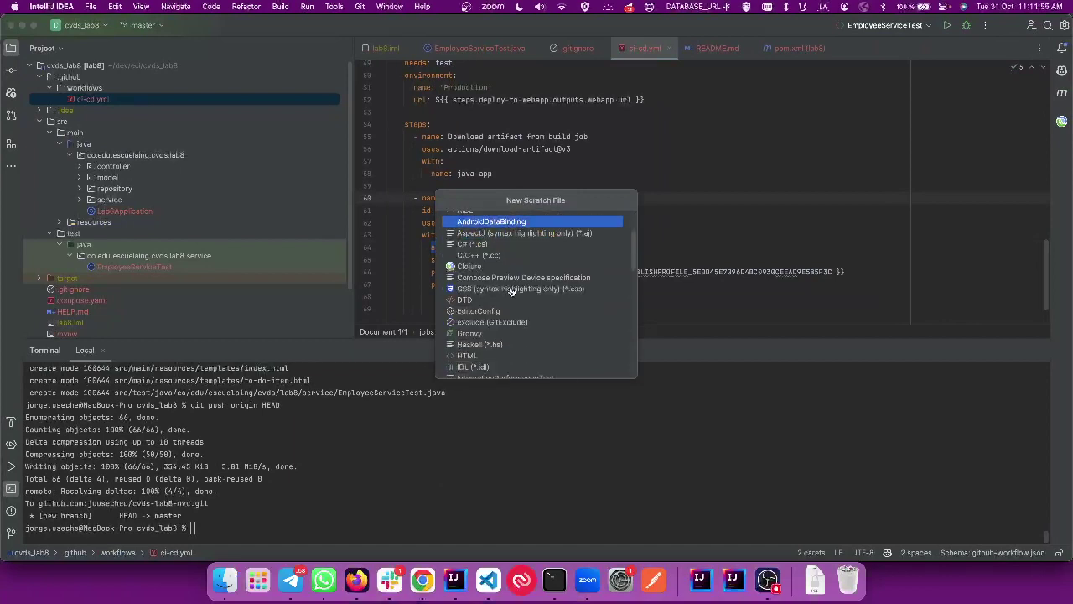
scroll(511, 291, down, 8)
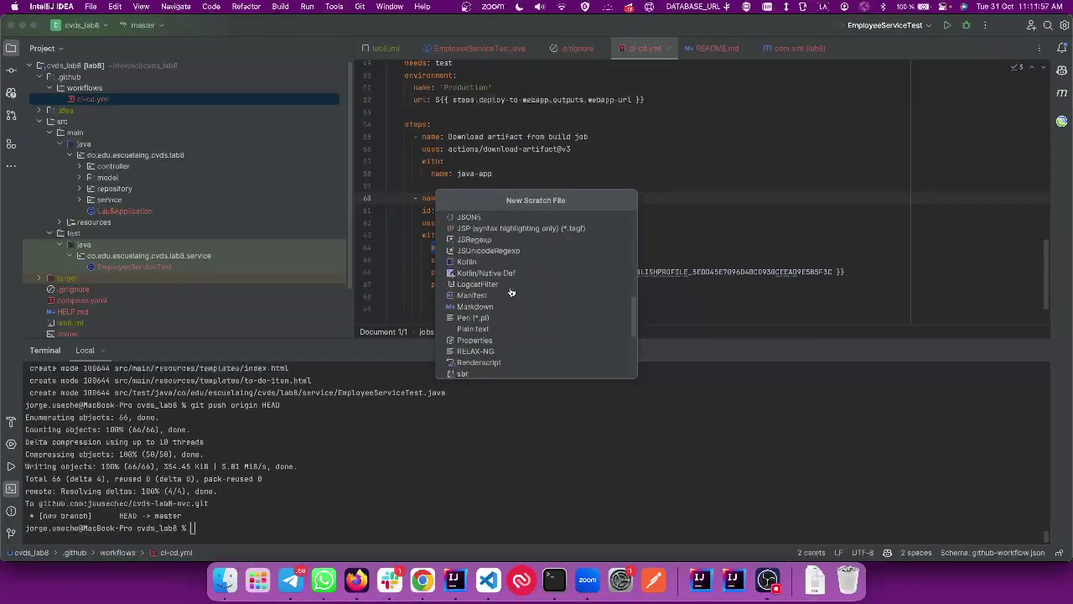
scroll(511, 291, up, 18)
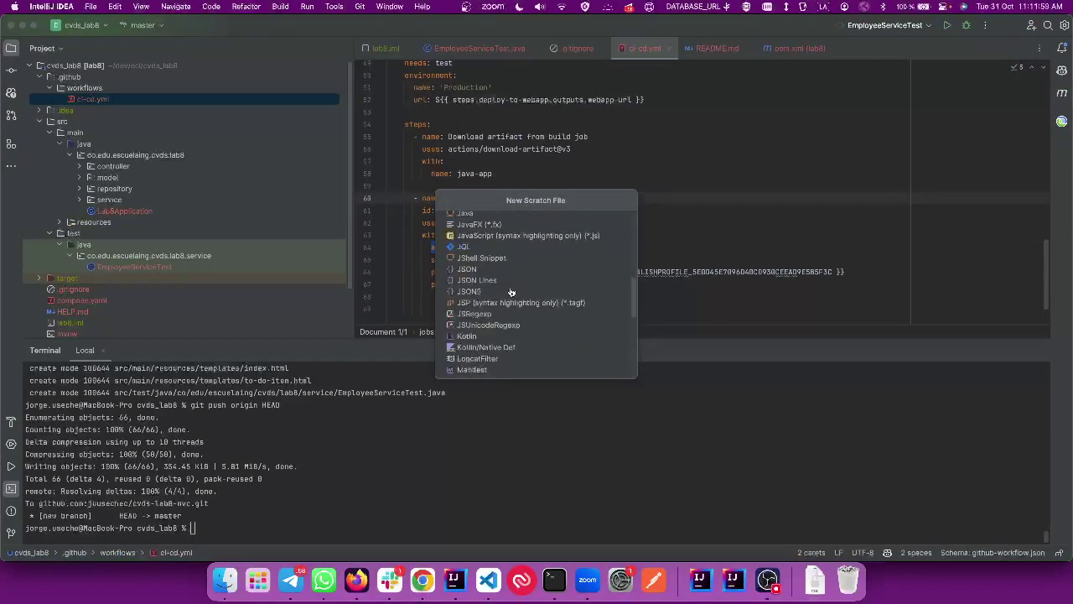
scroll(485, 291, down, 4)
text(mark)
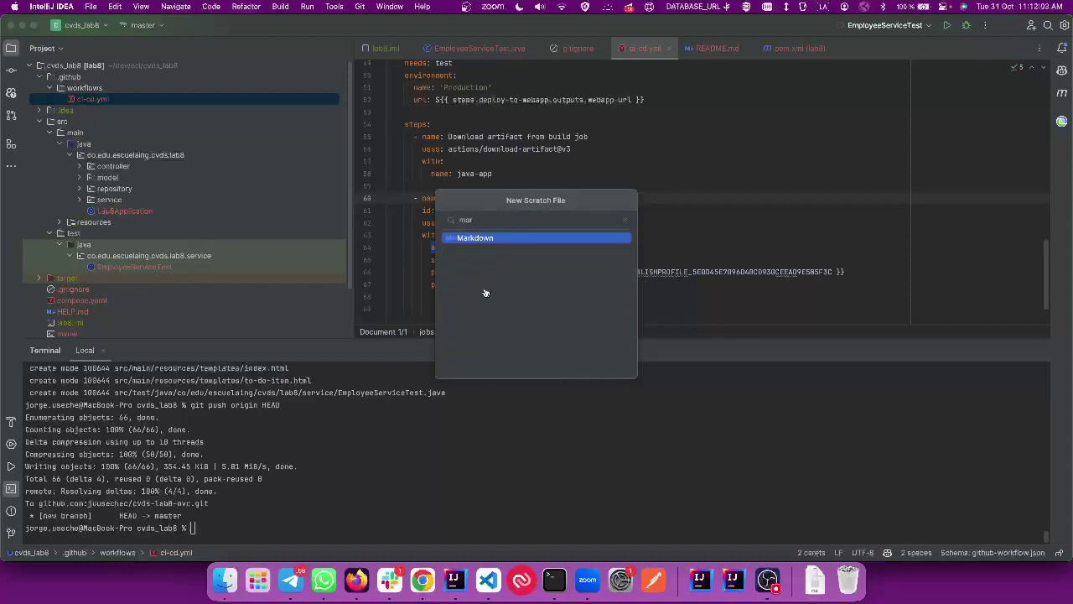
key(Return)
Step: Write DATABASE_URL= in the scratch note, then return to Firefox
key(super+v)
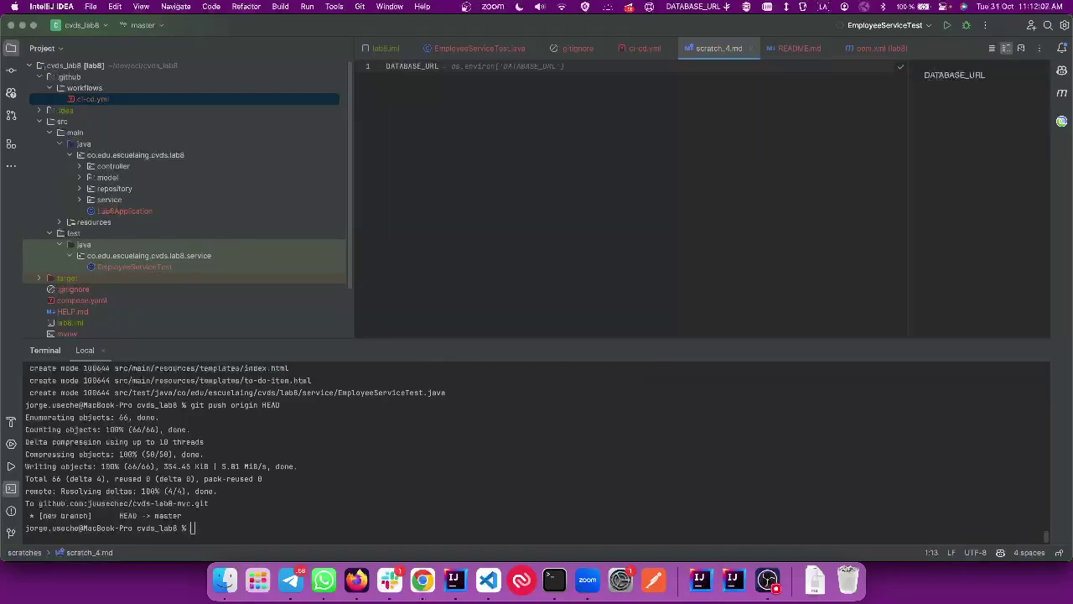
text(=)
key(BackSpace)
key(BackSpace)
key(BackSpace)
text(=)
key(super+Tab)
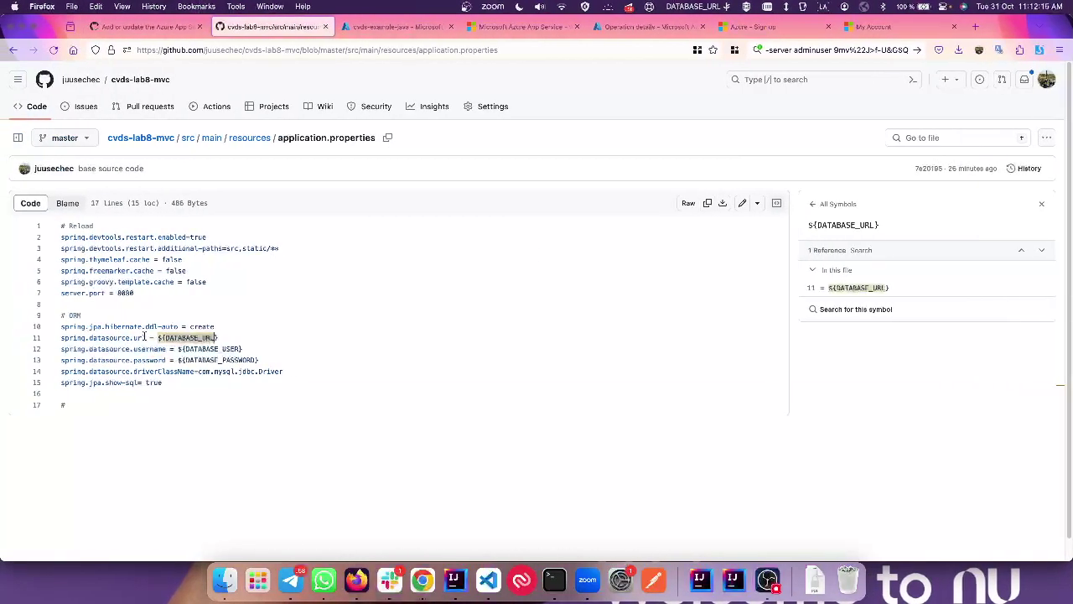
Step: Search the web for spring.datasource.url and open the HowToDoInJava DataSource article
drag(142, 337, 14, 344)
key(super+c)
key(super+t)
key(super+v)
key(Return)
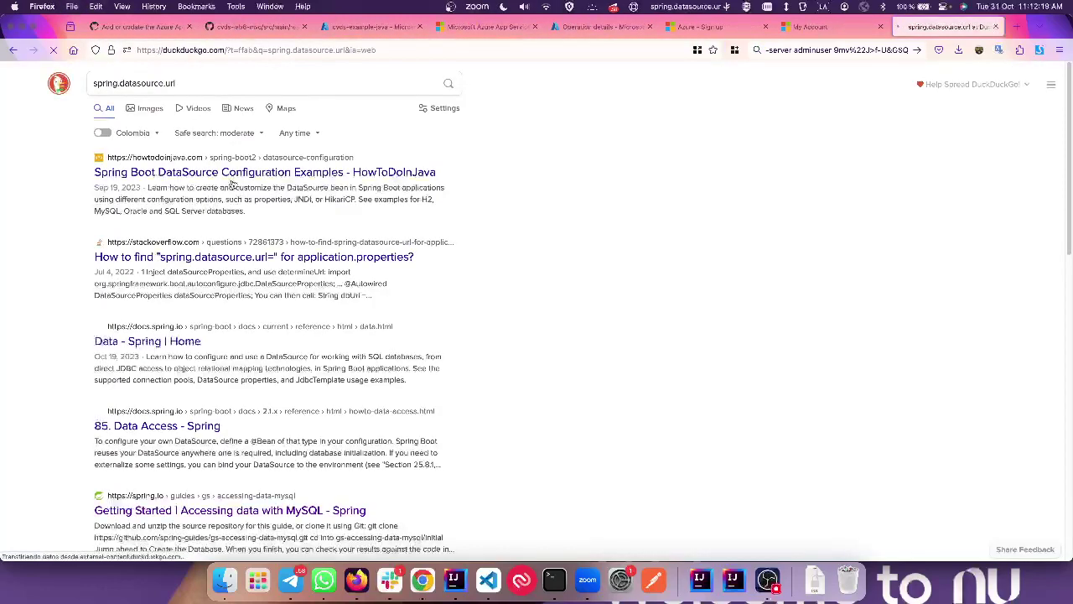
click(233, 172)
Step: Find the MySQL sample (jdbc:mysql://localhost:3306/test) in the article, then open a new tab
scroll(371, 271, down, 3)
scroll(372, 271, down, 15)
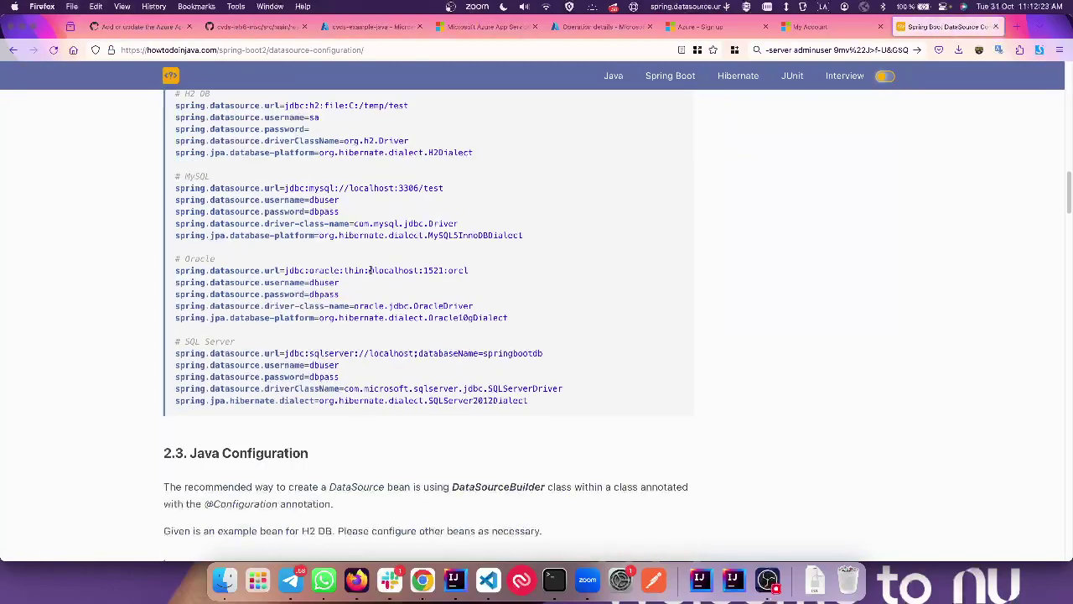
scroll(371, 271, up, 2)
key(ctrl+f)
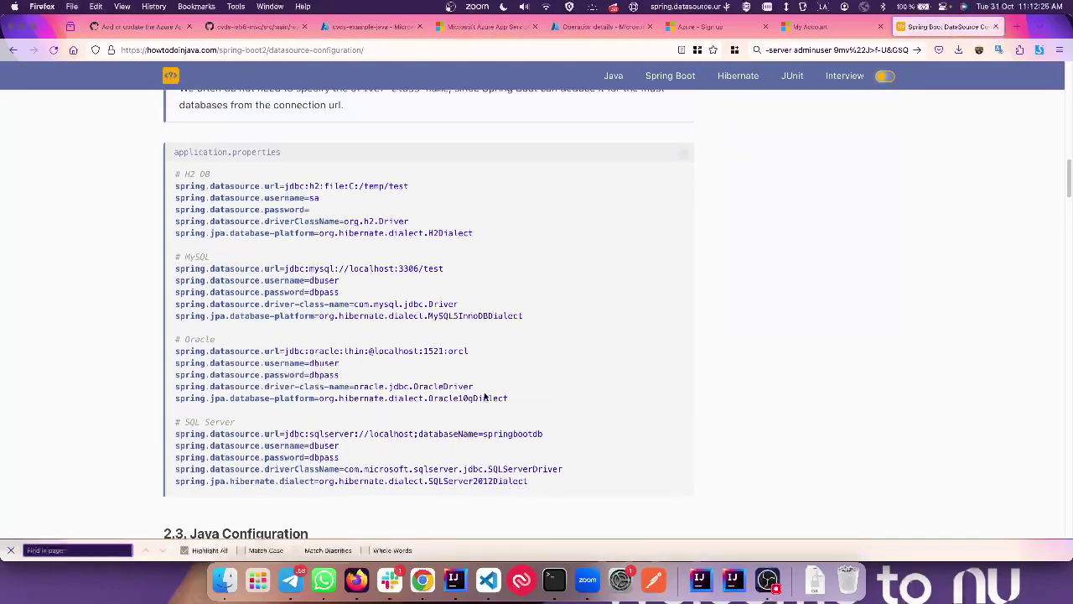
text(mysql)
key(Return)
key(Return)
key(Return)
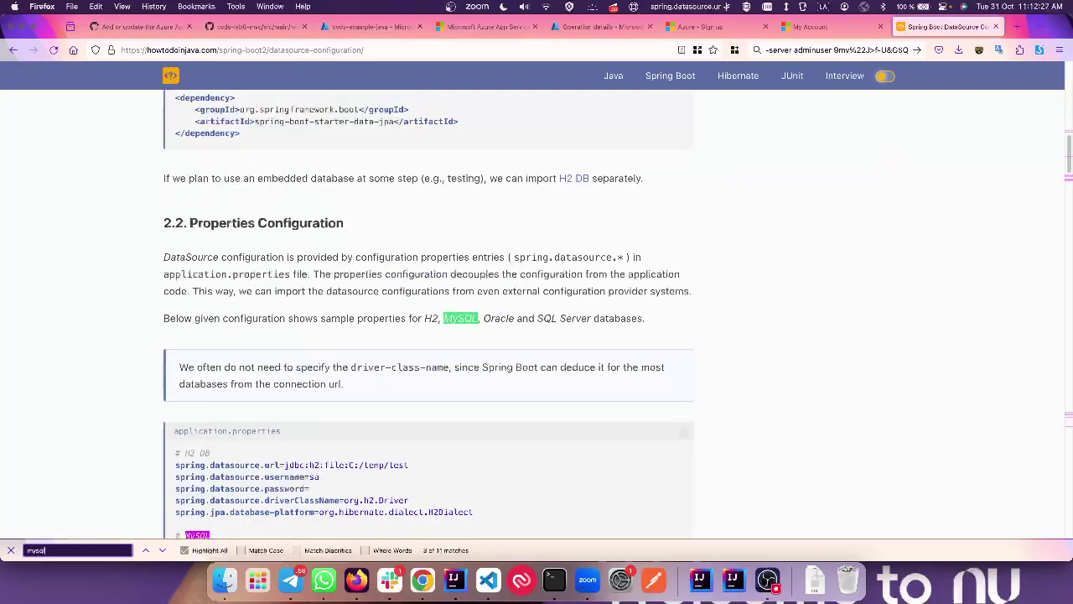
scroll(429, 319, down, 2)
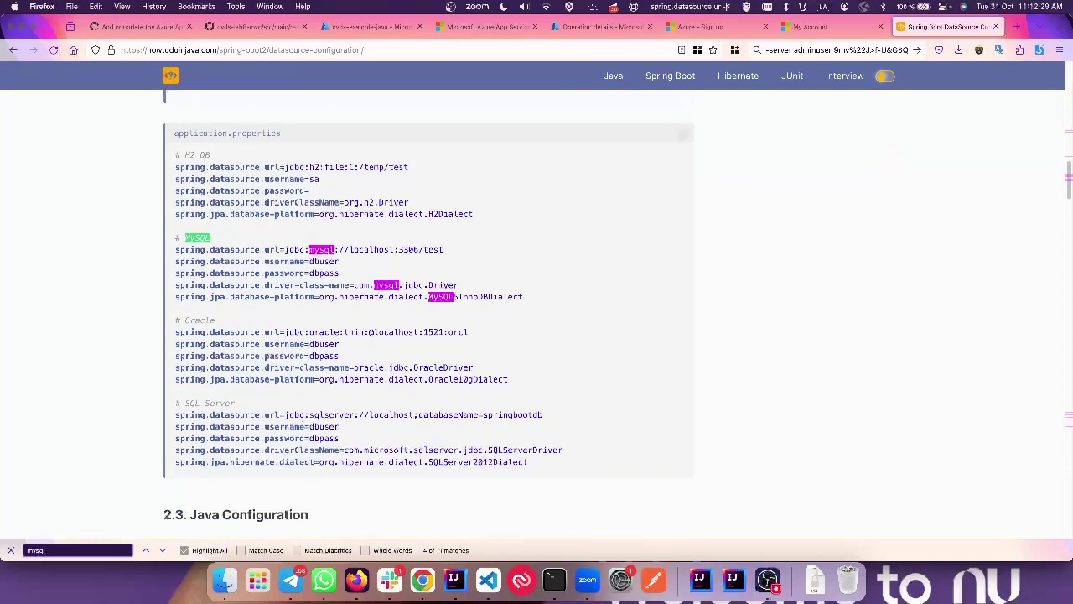
right_click(485, 396)
click(442, 251)
click(443, 252)
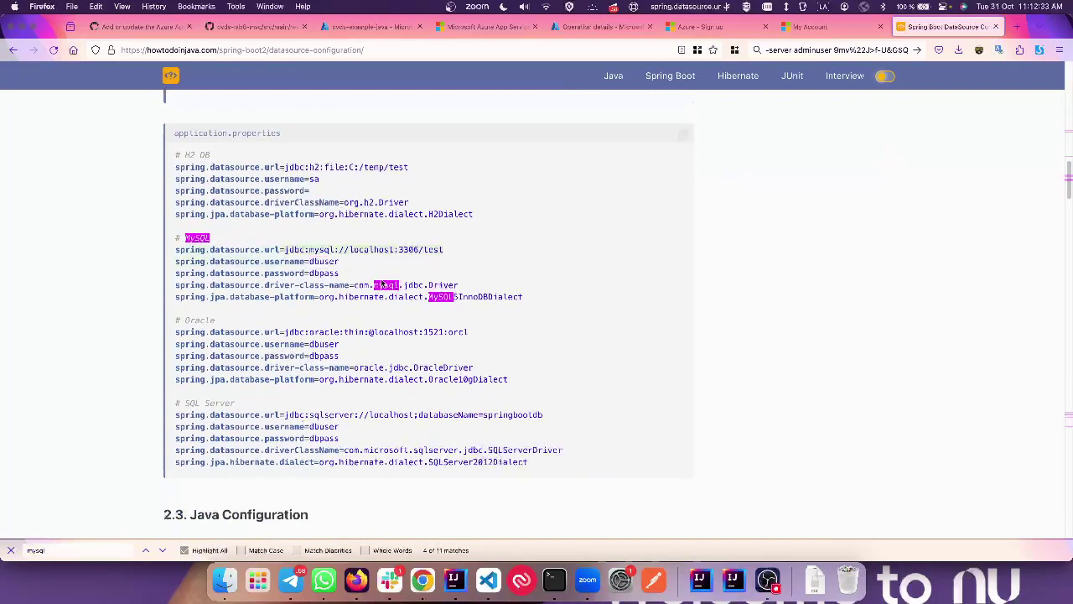
key(super+t)
Step: Browse GitHub from the CVDS-Lab5 repository to the CVDS (Antes PDSW) organization page
text(github.com/)
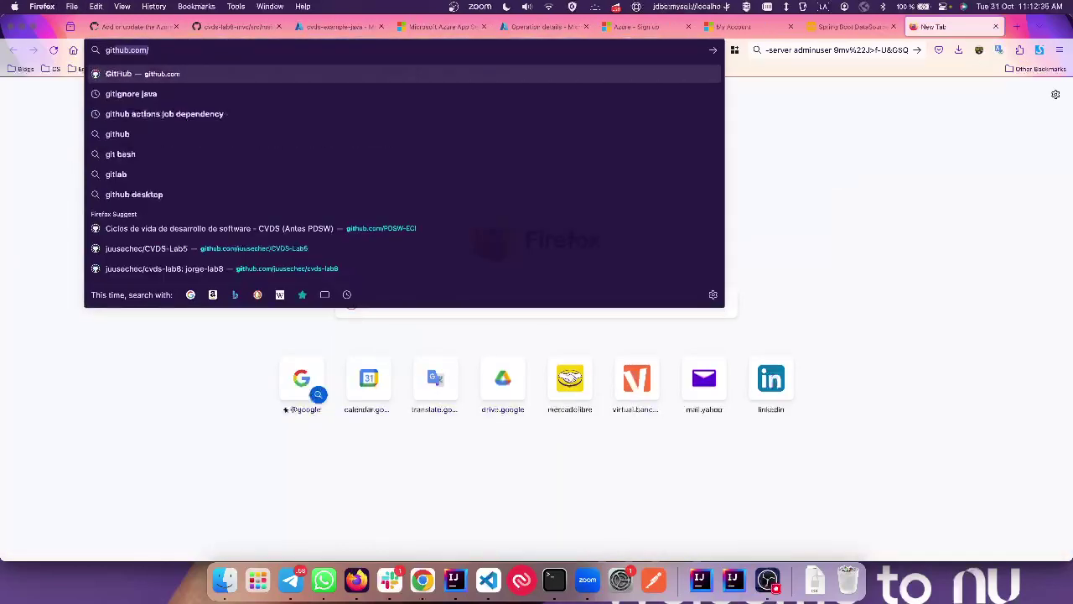
key(Down)
key(Down)
key(Down)
key(Down)
key(Down)
key(Down)
key(Down)
key(Down)
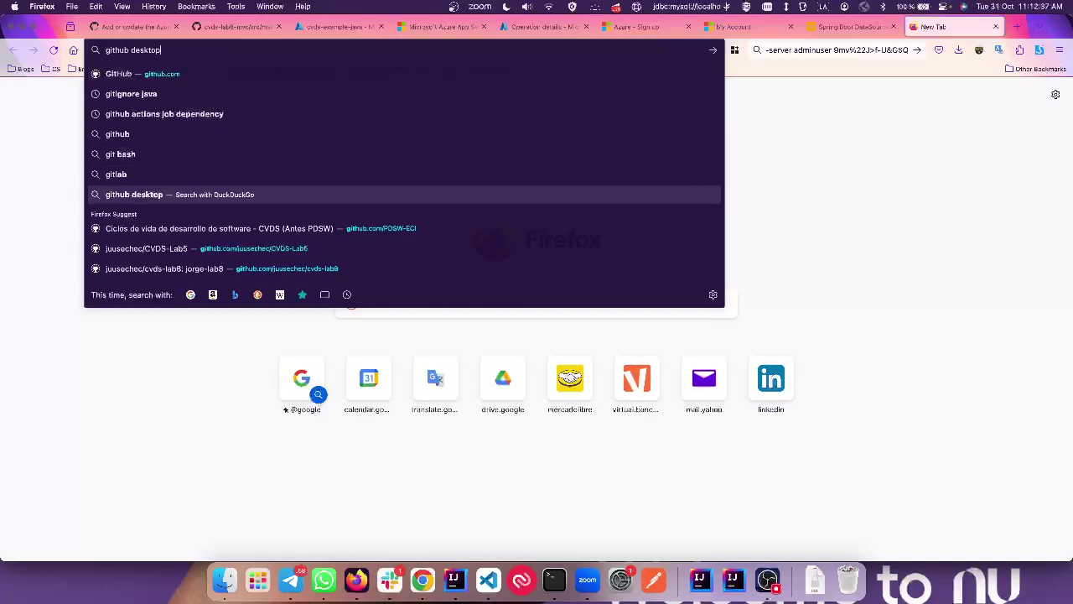
key(Return)
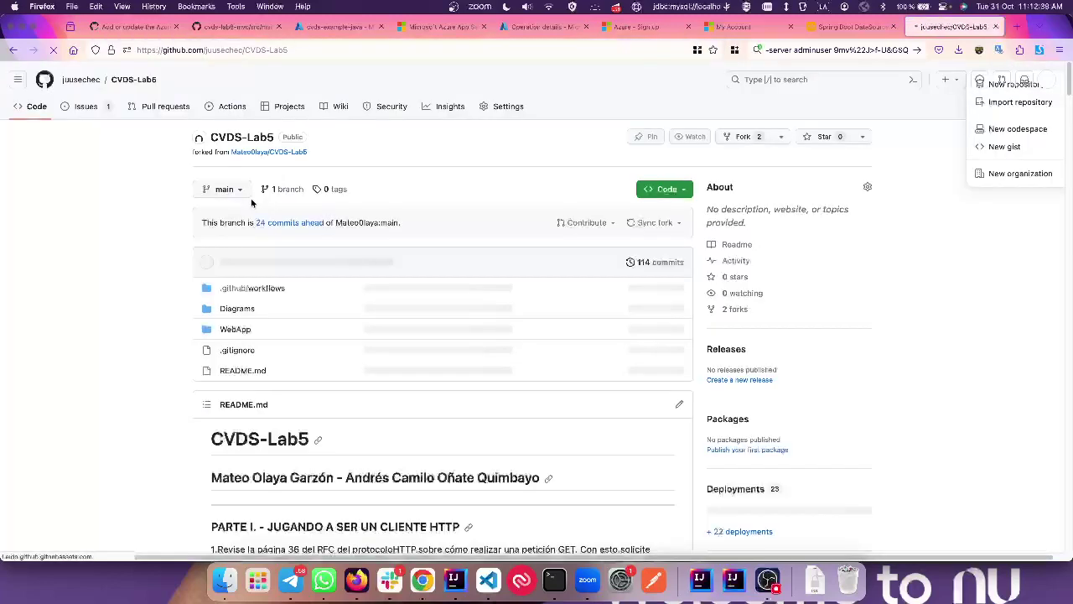
click(237, 329)
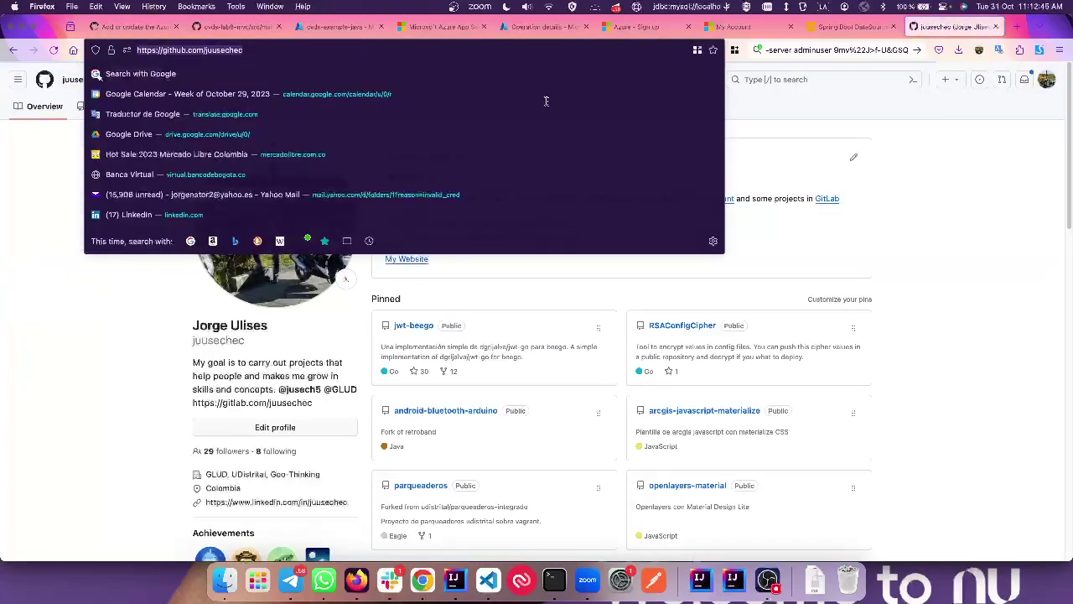
key(BackSpace)
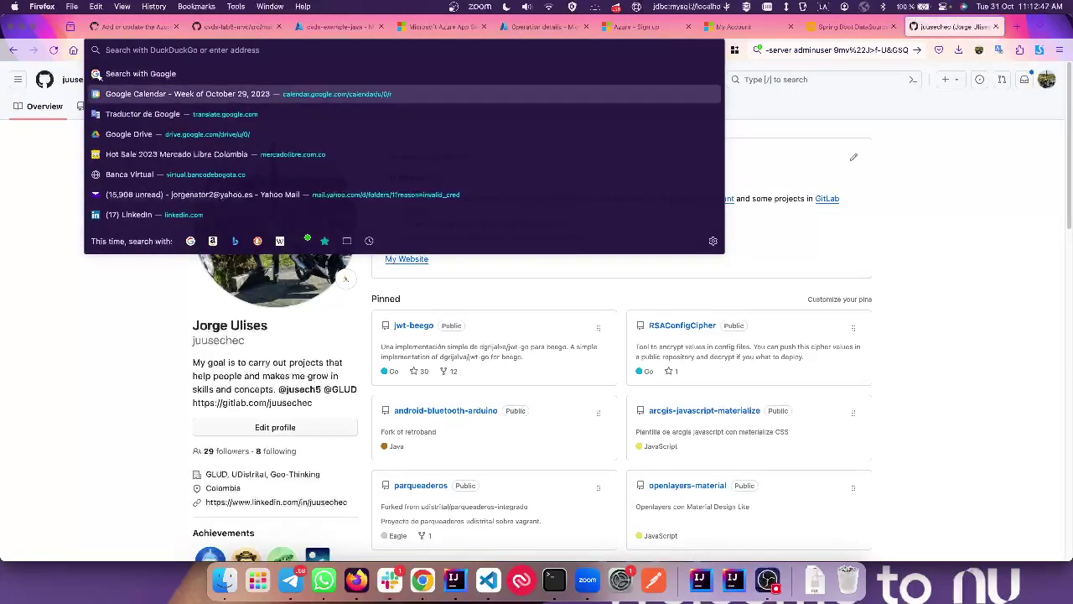
text(git)
key(Right)
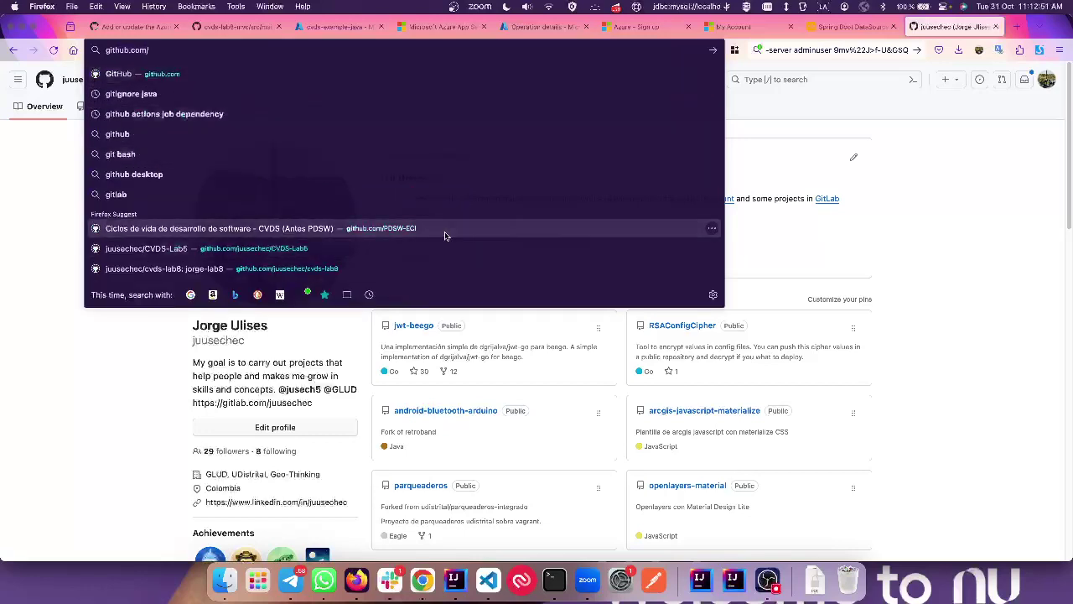
click(440, 228)
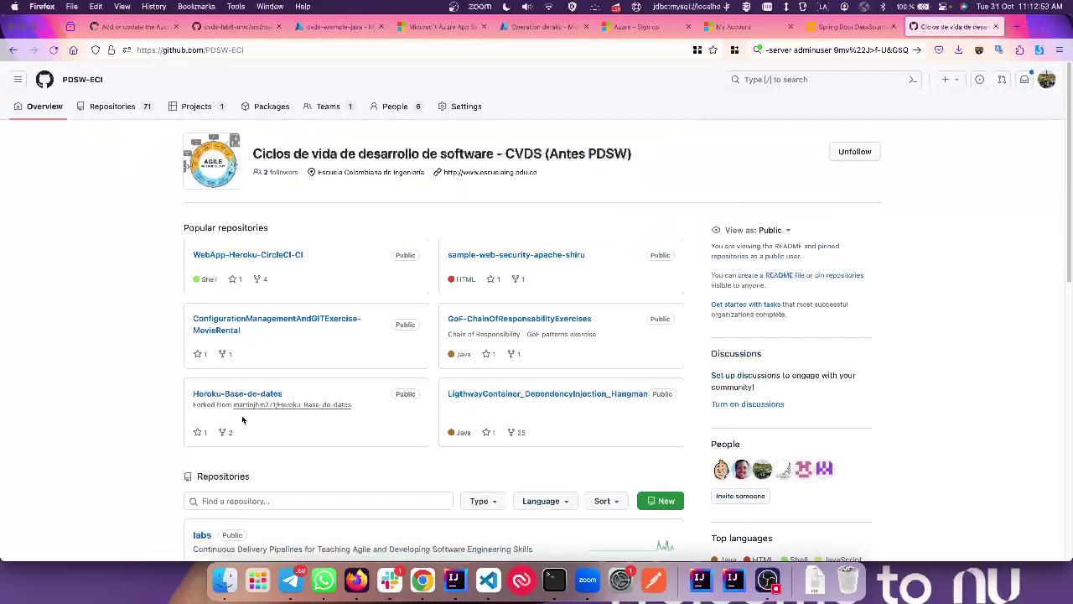
Step: Copy the line-10 MySQL JDBC URL from spring-mvc-with-bootstrap's application.properties
scroll(243, 416, down, 3)
click(273, 465)
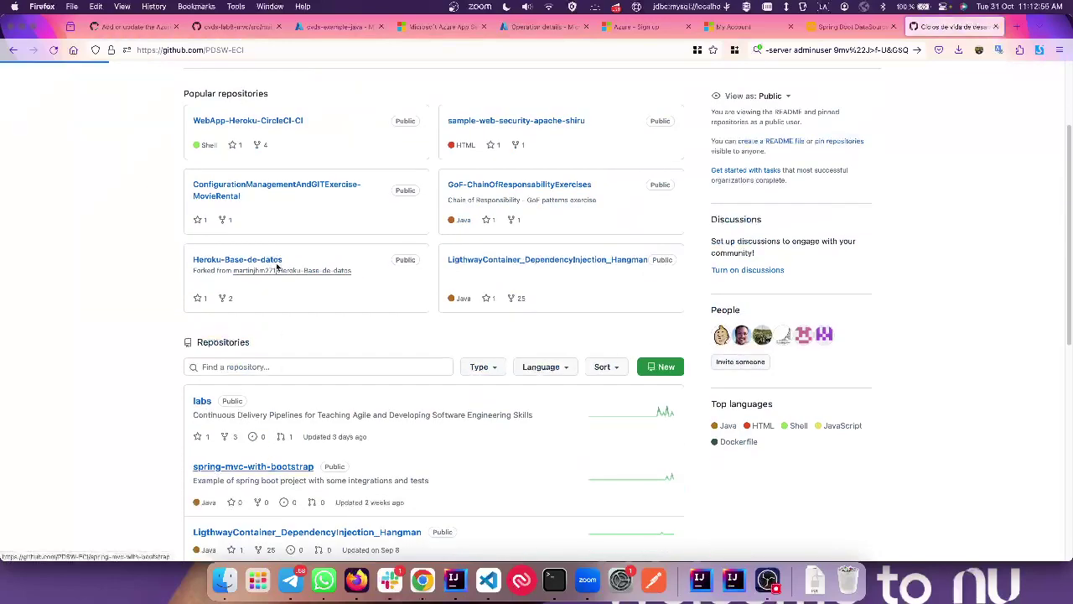
click(227, 279)
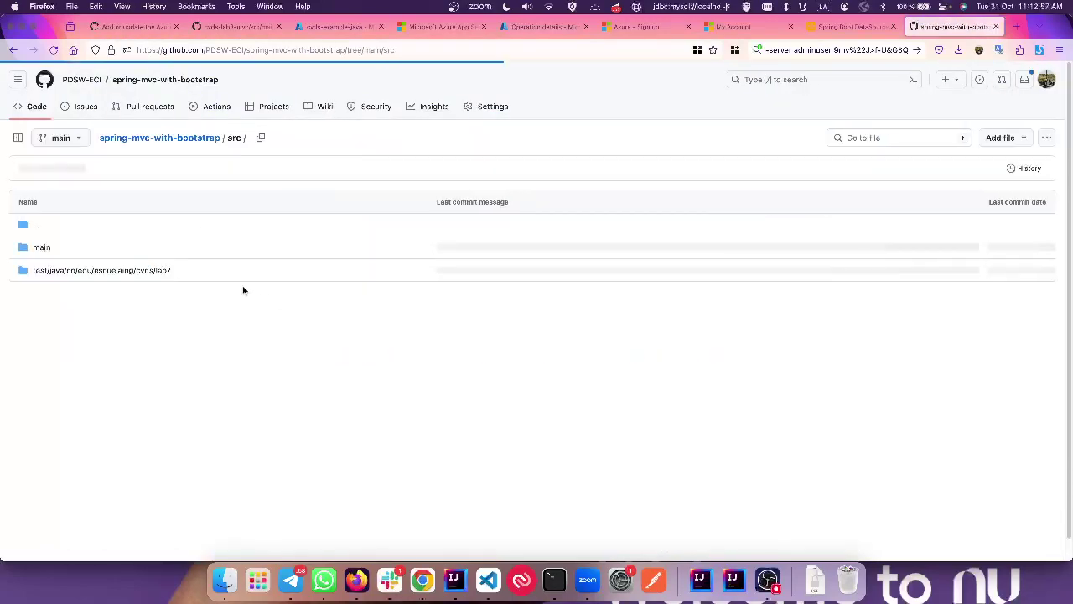
click(41, 247)
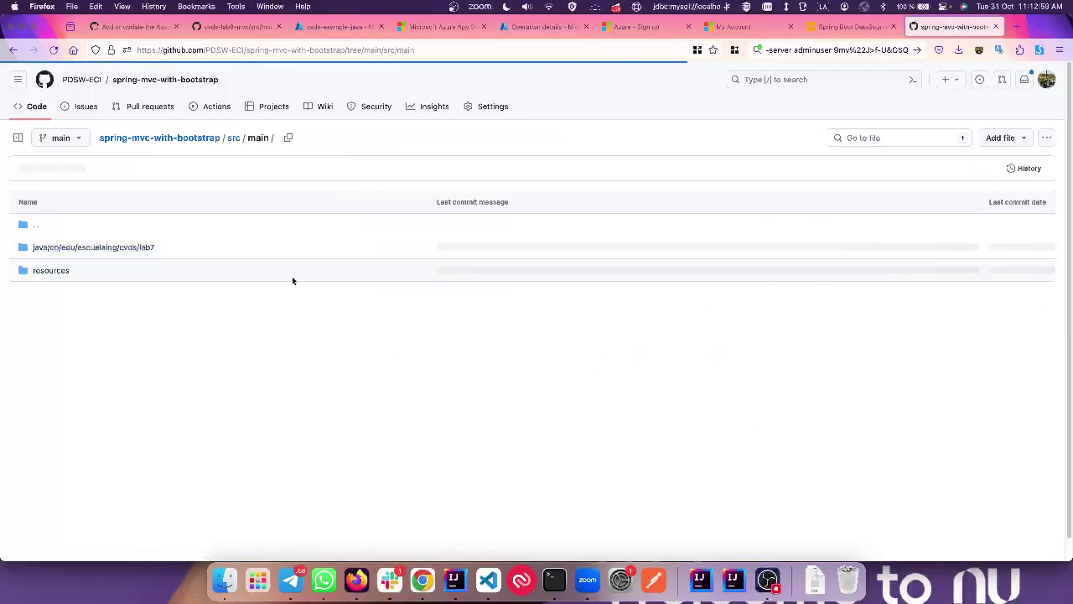
click(139, 246)
click(13, 49)
click(51, 270)
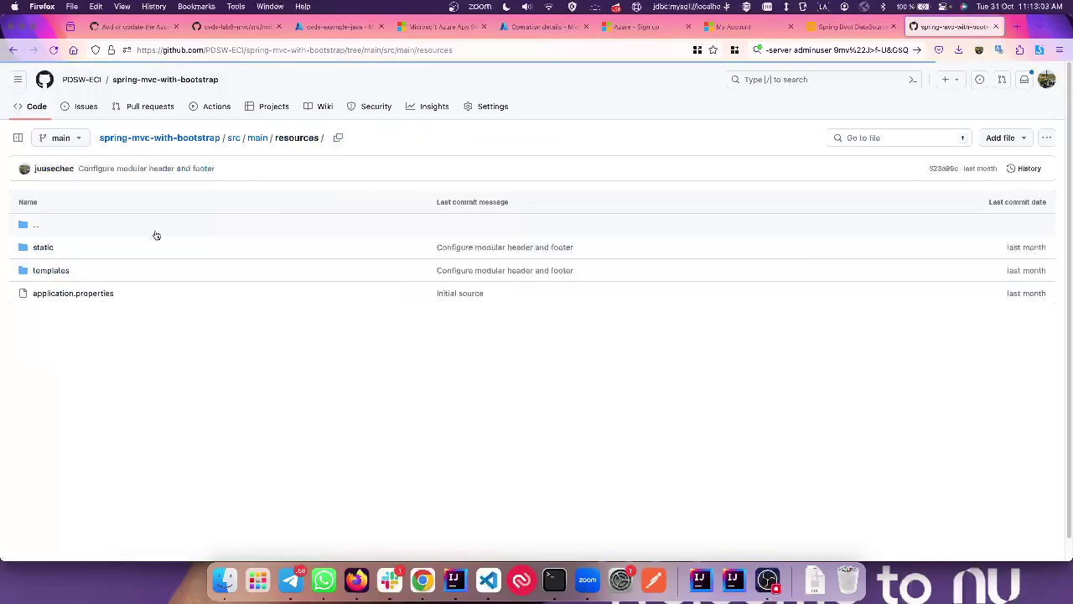
click(73, 292)
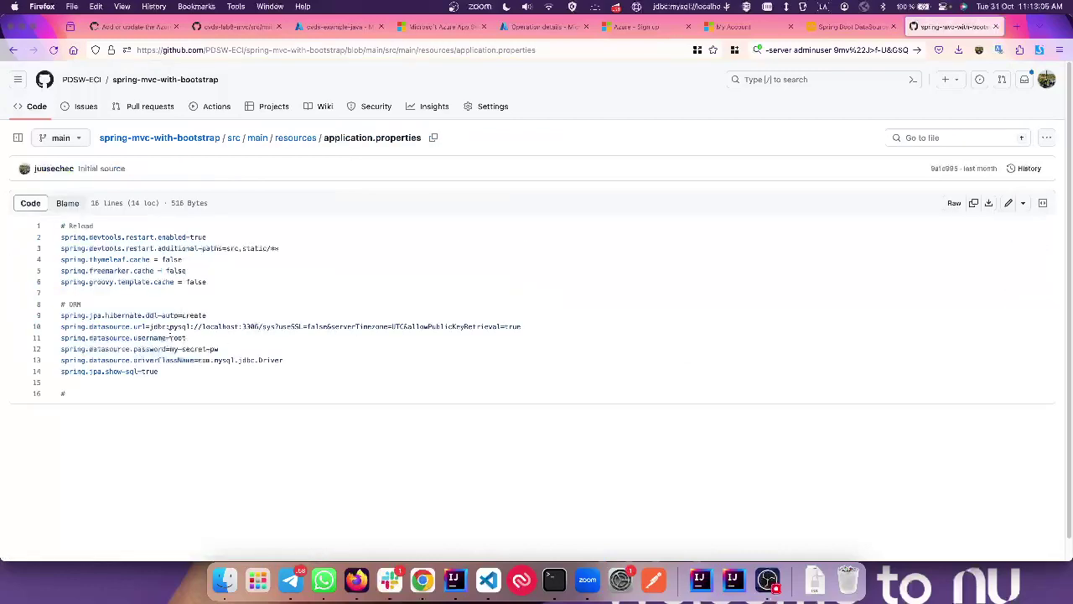
drag(151, 327, 523, 327)
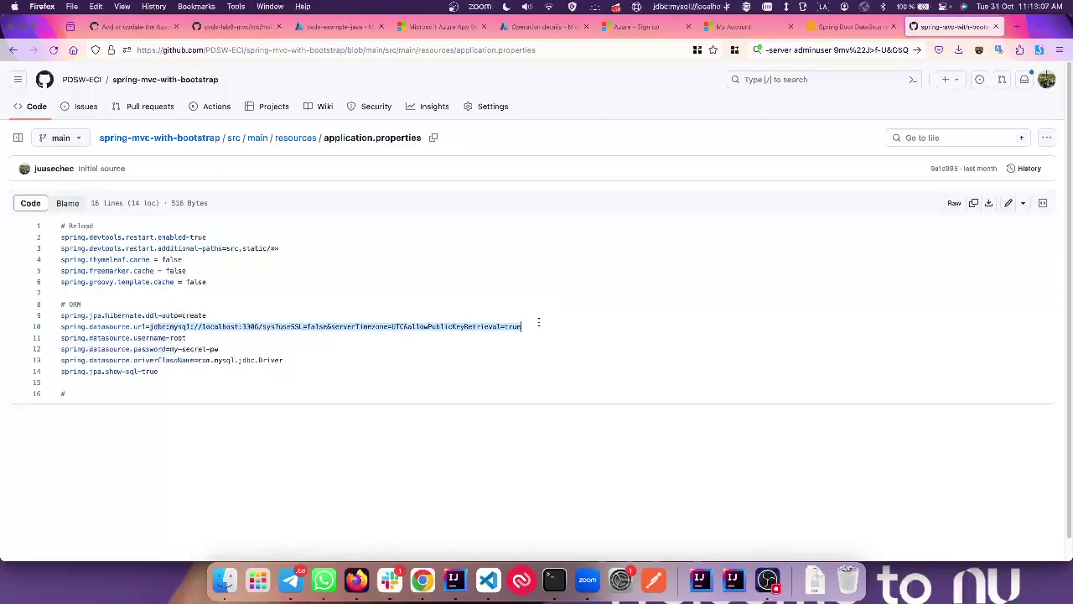
key(super+c)
key(super+Tab)
Step: Paste the jdbc:mysql URL after DATABASE_URL=, add a new line, and return to Azure's deployment details
key(super+v)
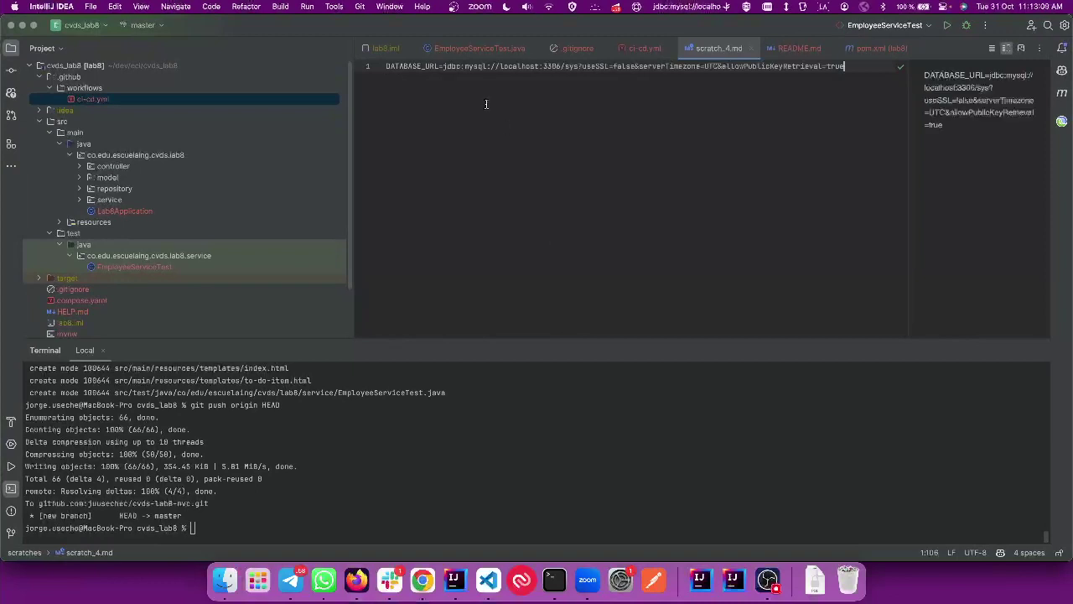
key(Return)
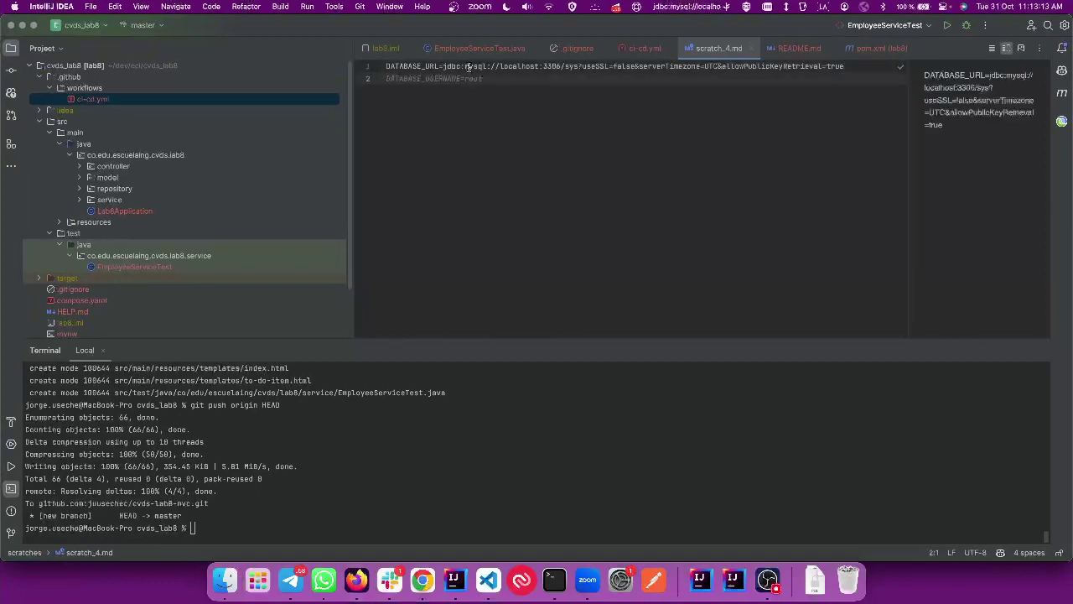
drag(444, 66, 461, 66)
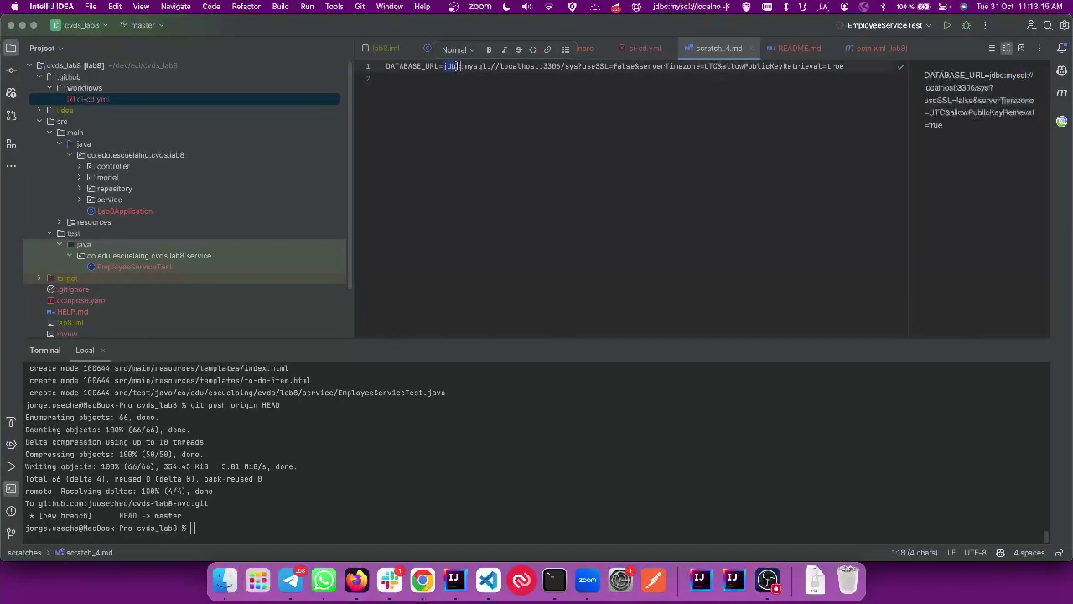
double_click(476, 66)
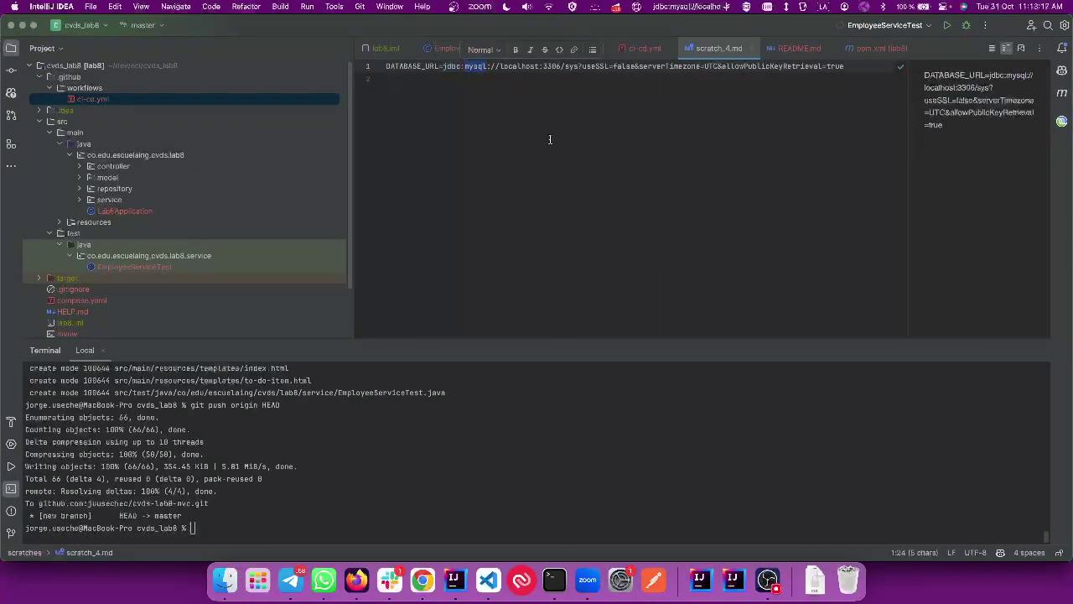
double_click(517, 66)
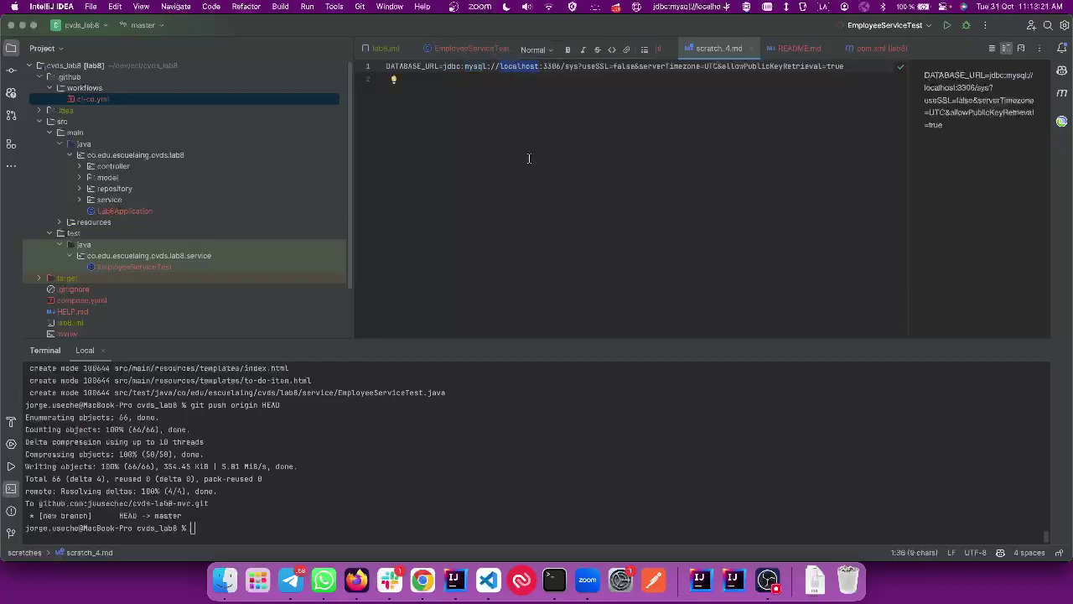
key(super+Tab)
click(550, 28)
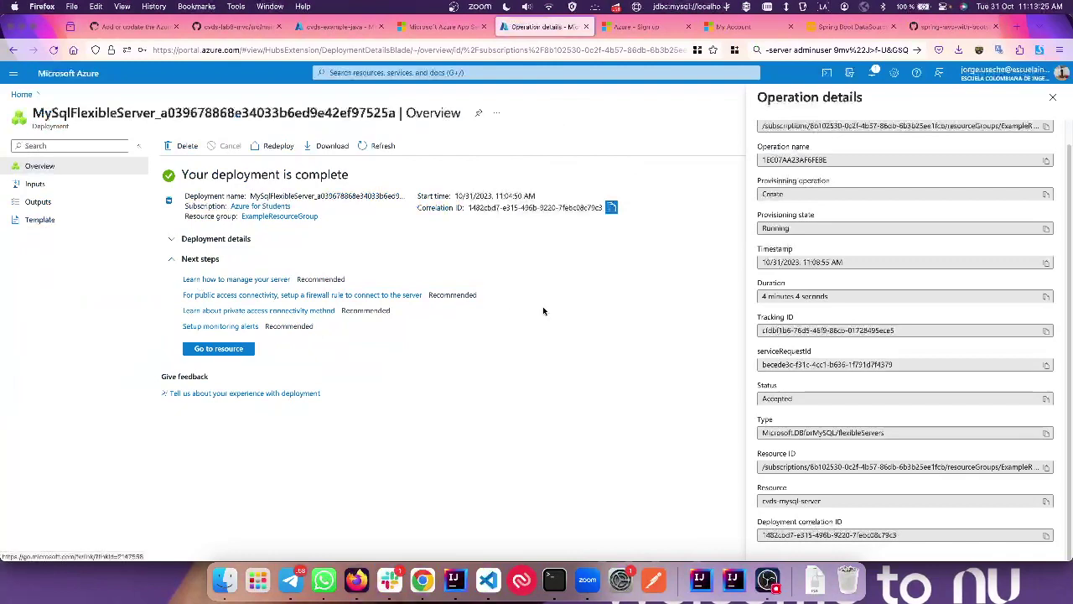
Step: Go from the deployment via Home and resource search to the cvds-mysql-server overview
click(216, 238)
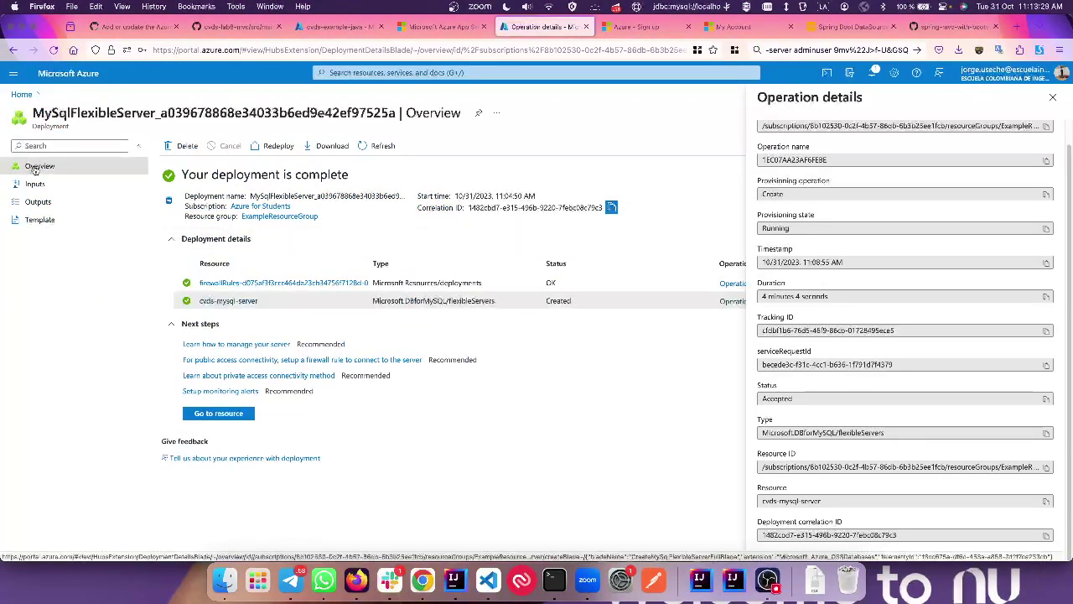
click(20, 94)
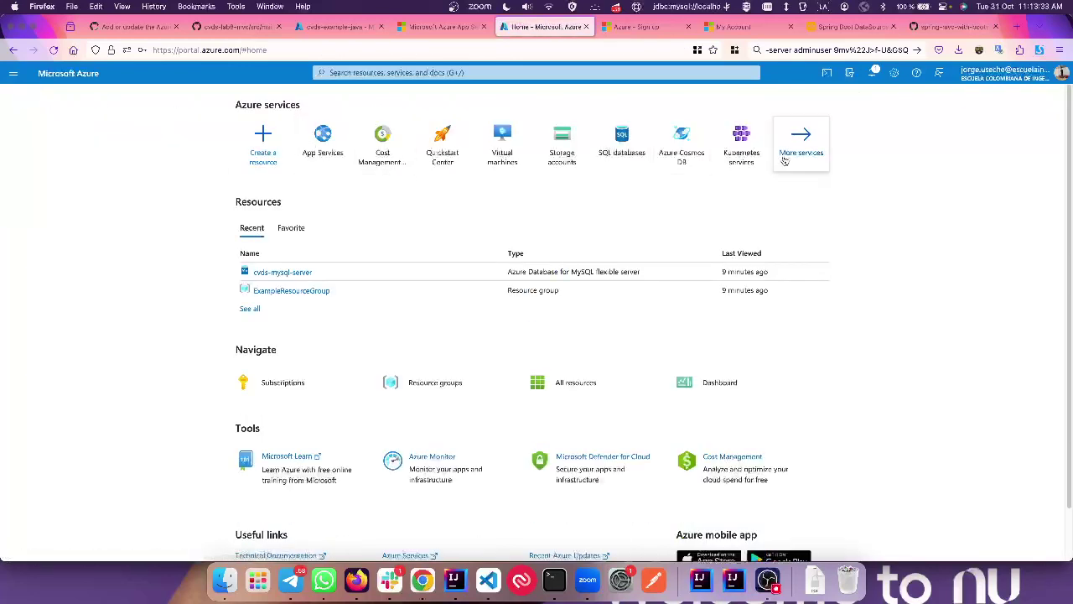
click(622, 141)
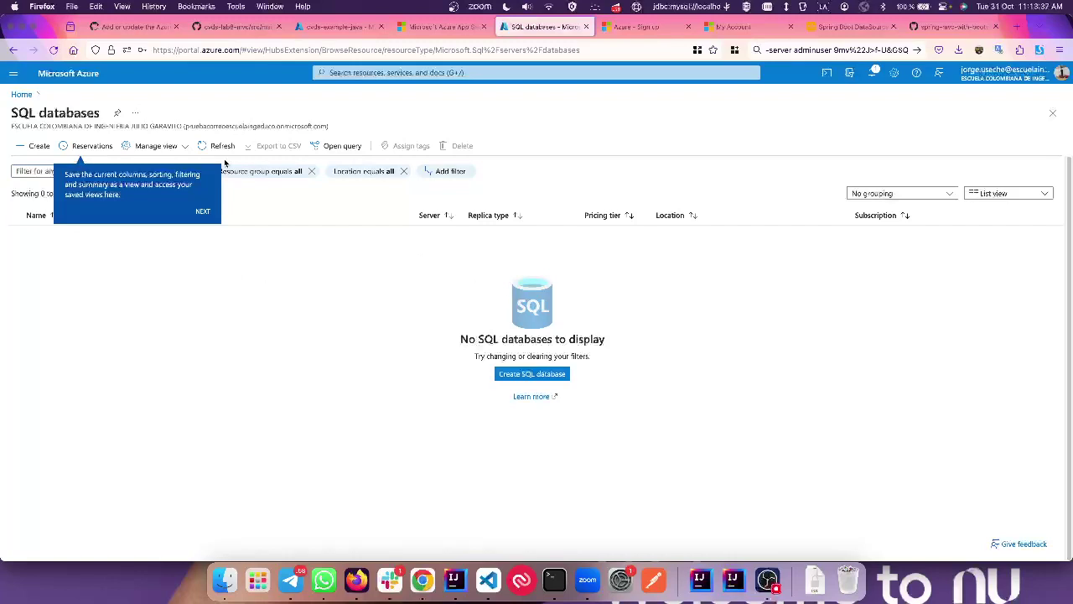
click(372, 74)
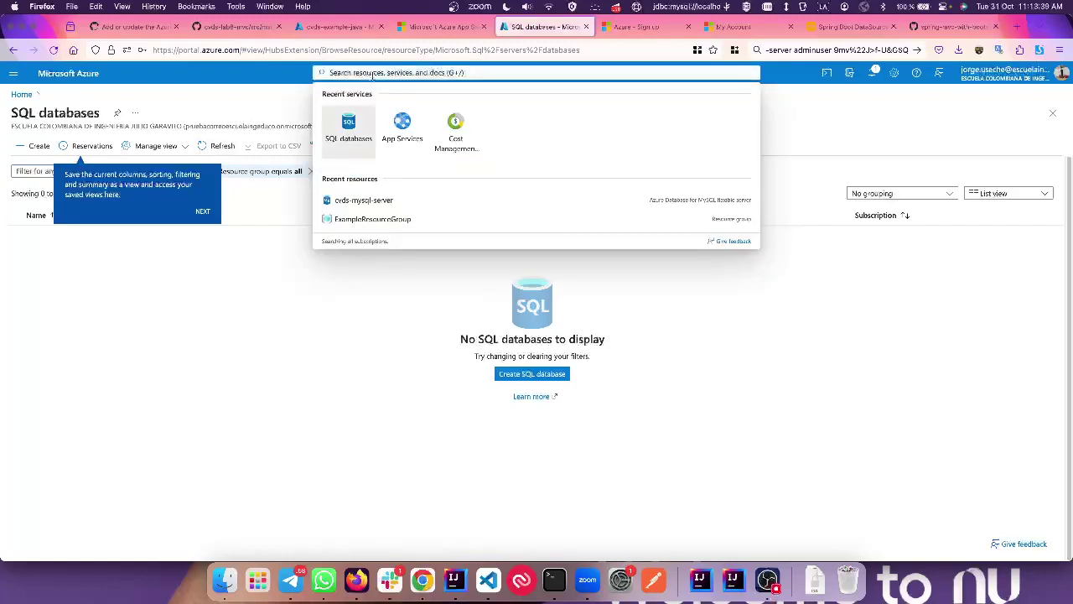
click(431, 202)
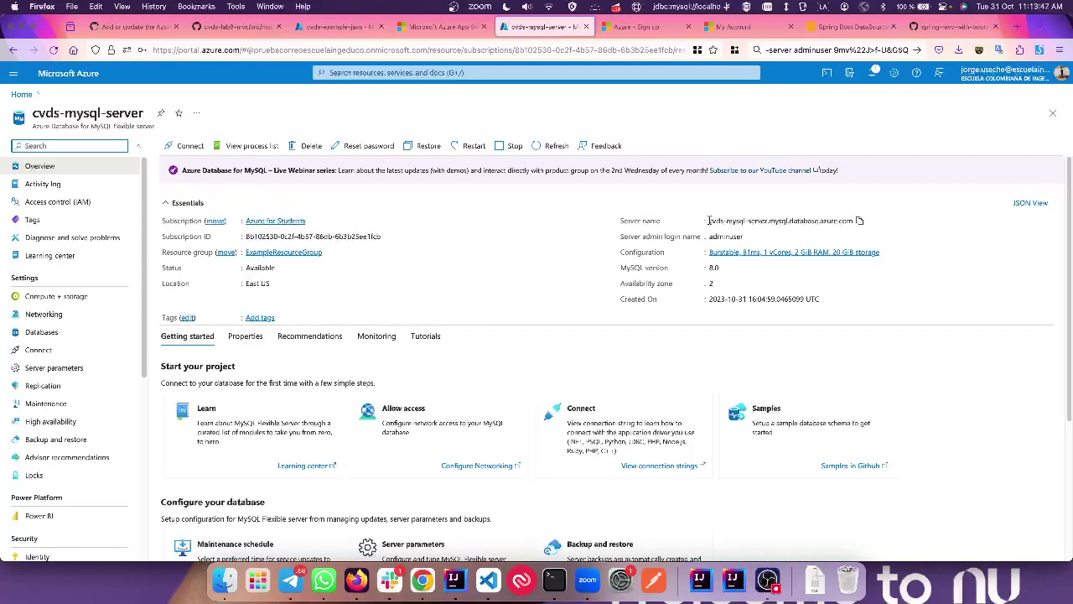
click(860, 220)
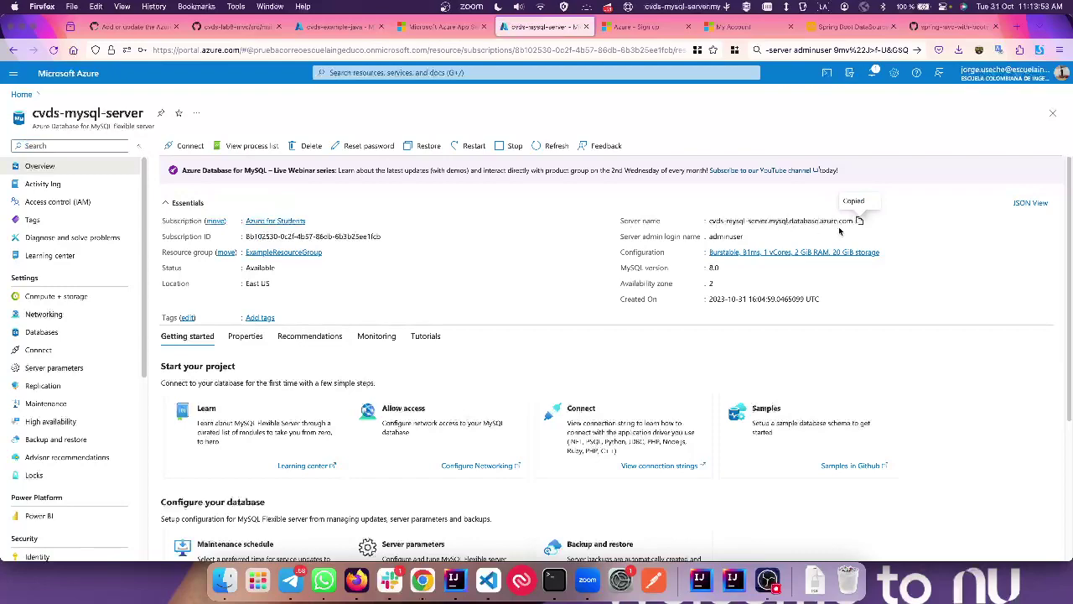
key(super+Tab)
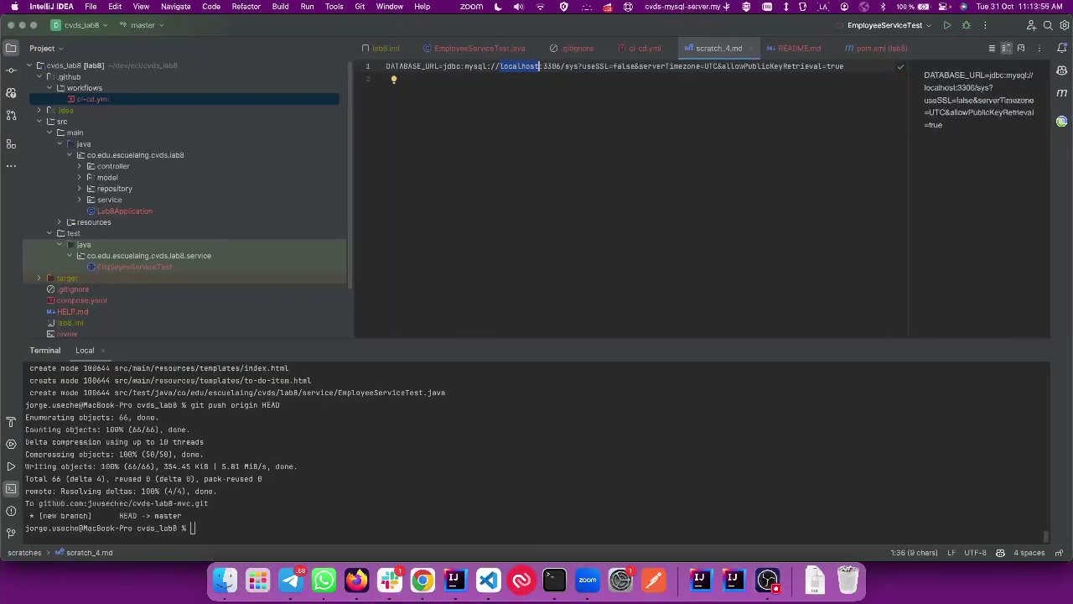
key(super+v)
double_click(691, 65)
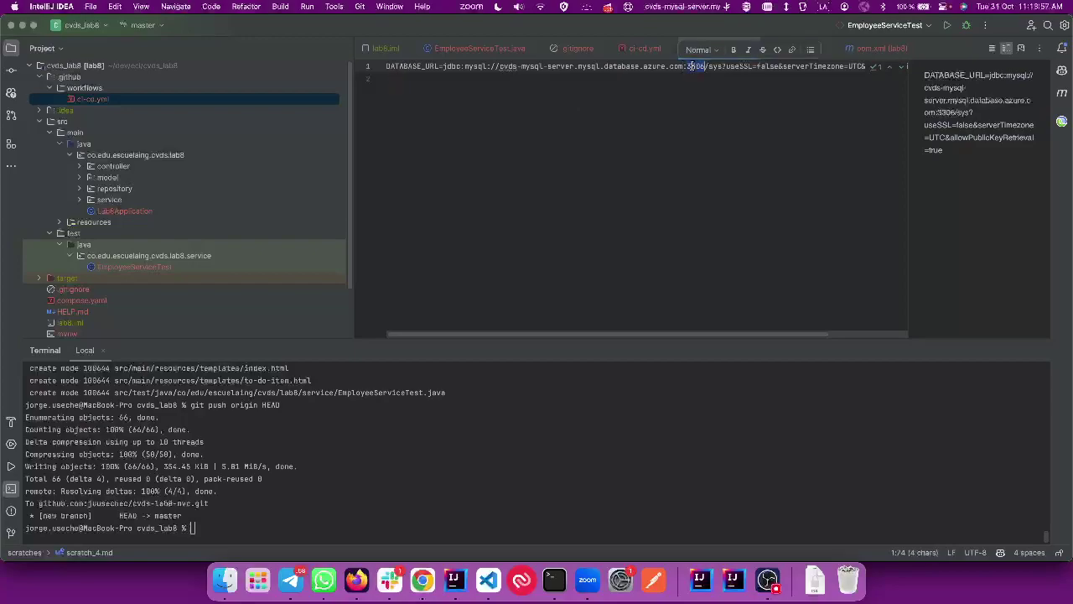
key(super+Tab)
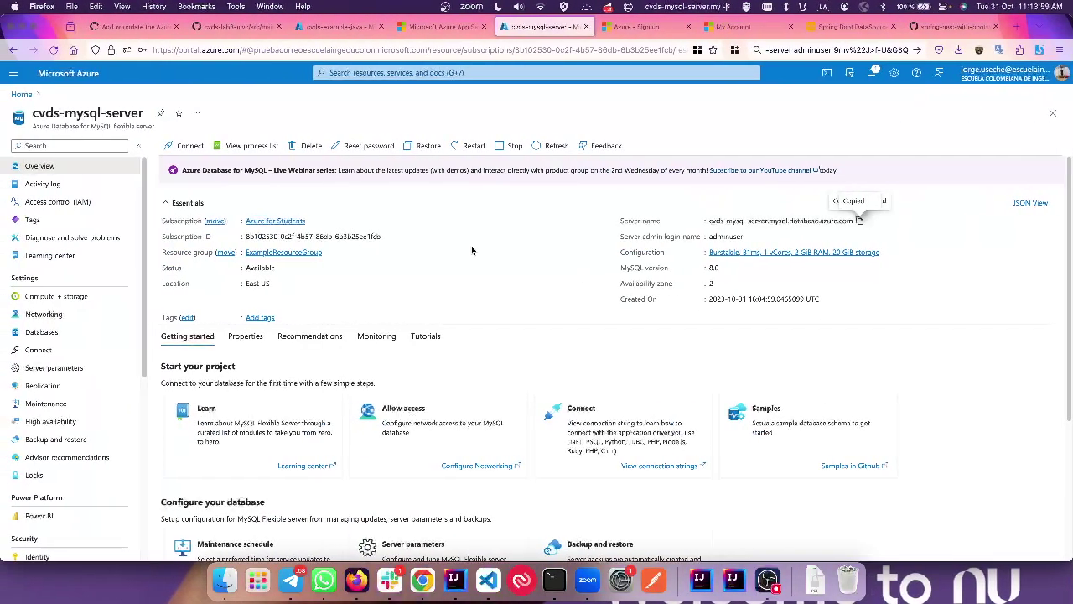
scroll(606, 310, down, 3)
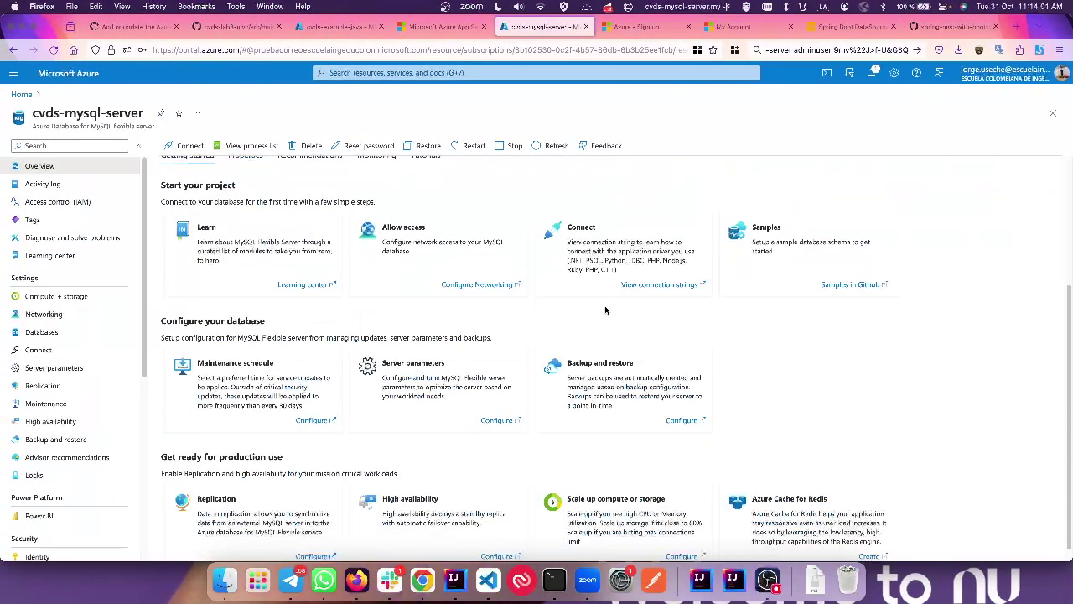
scroll(605, 310, up, 3)
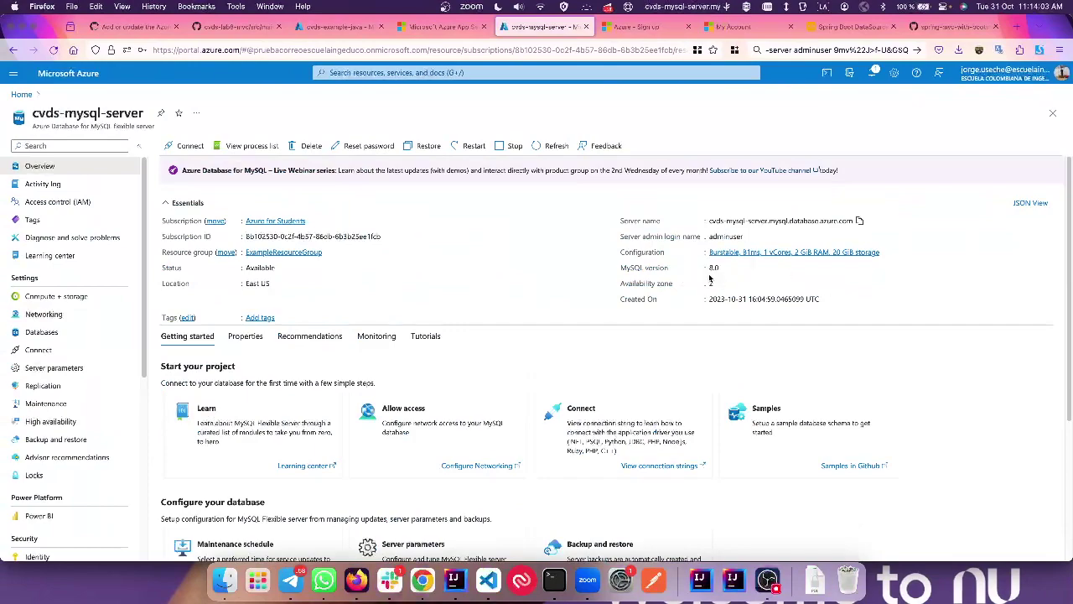
key(super+Tab)
scroll(746, 163, right, 2)
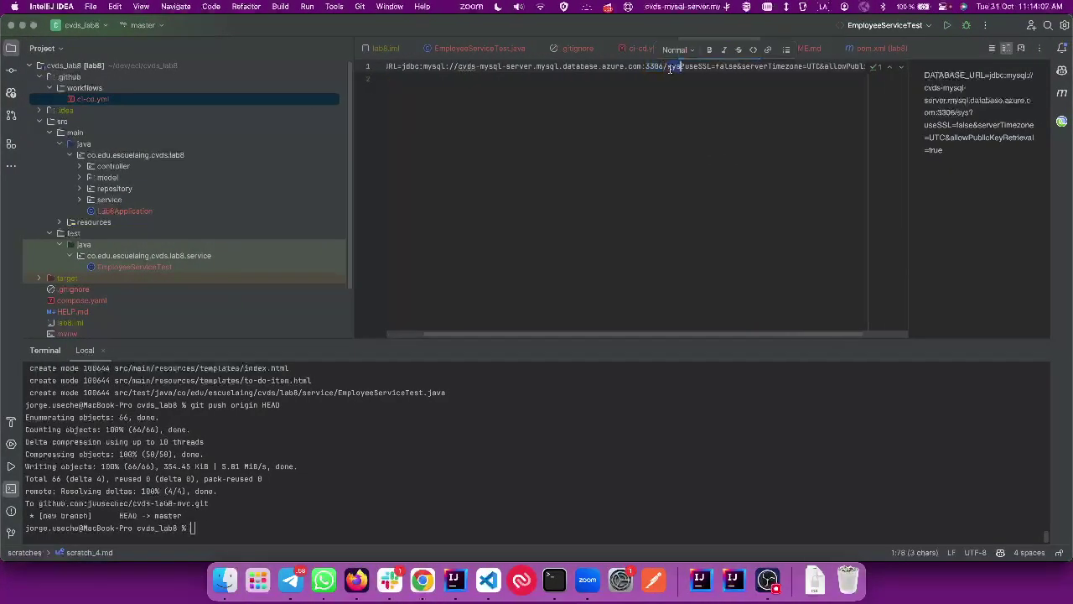
key(super+Tab)
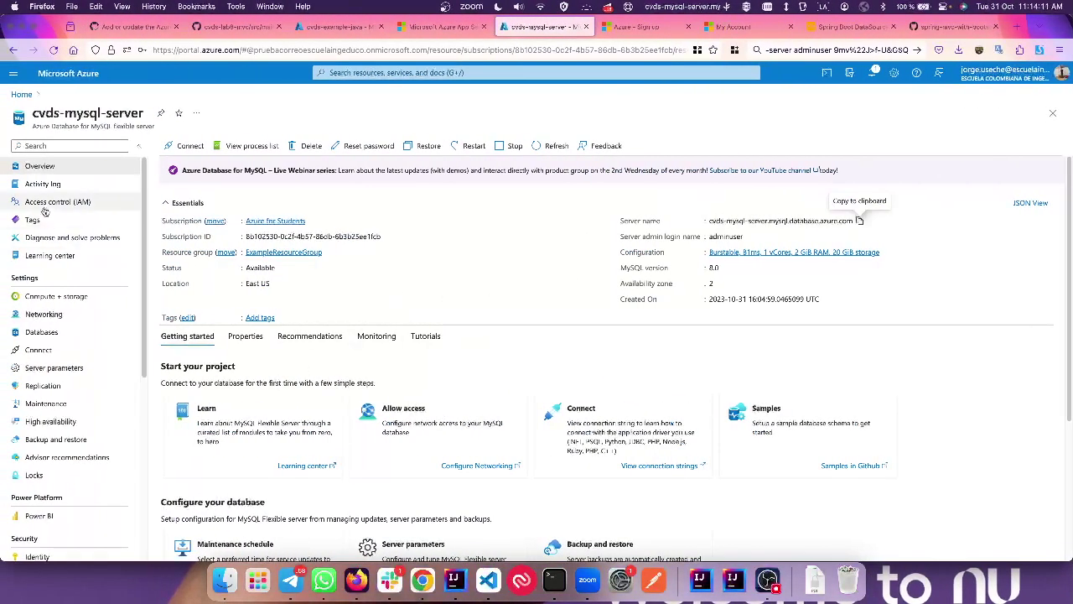
scroll(40, 344, down, 3)
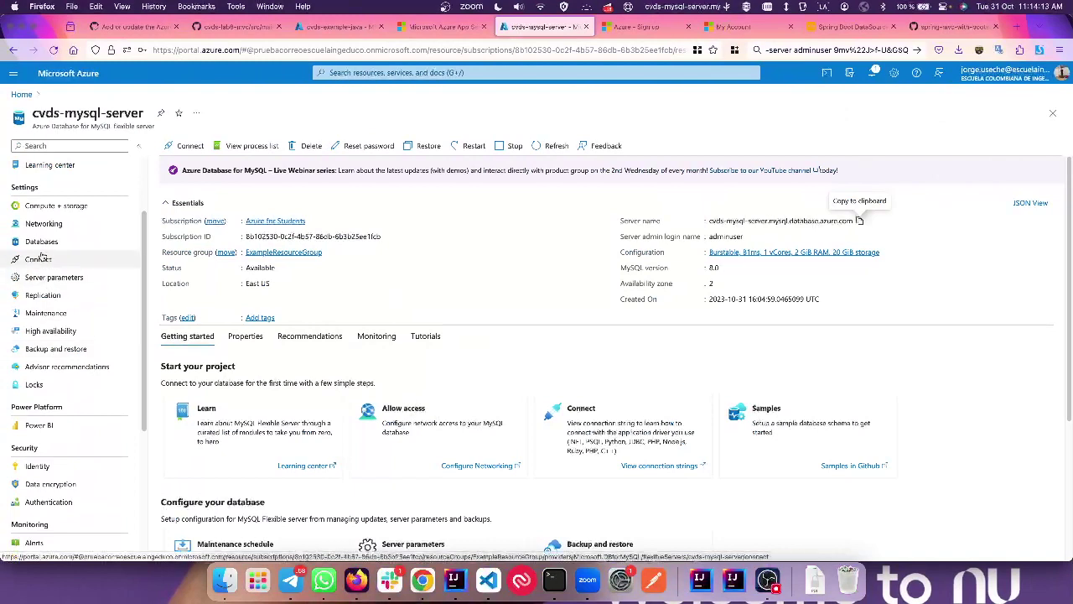
Step: Add a database named cvds on the server's Databases page and save it
click(41, 242)
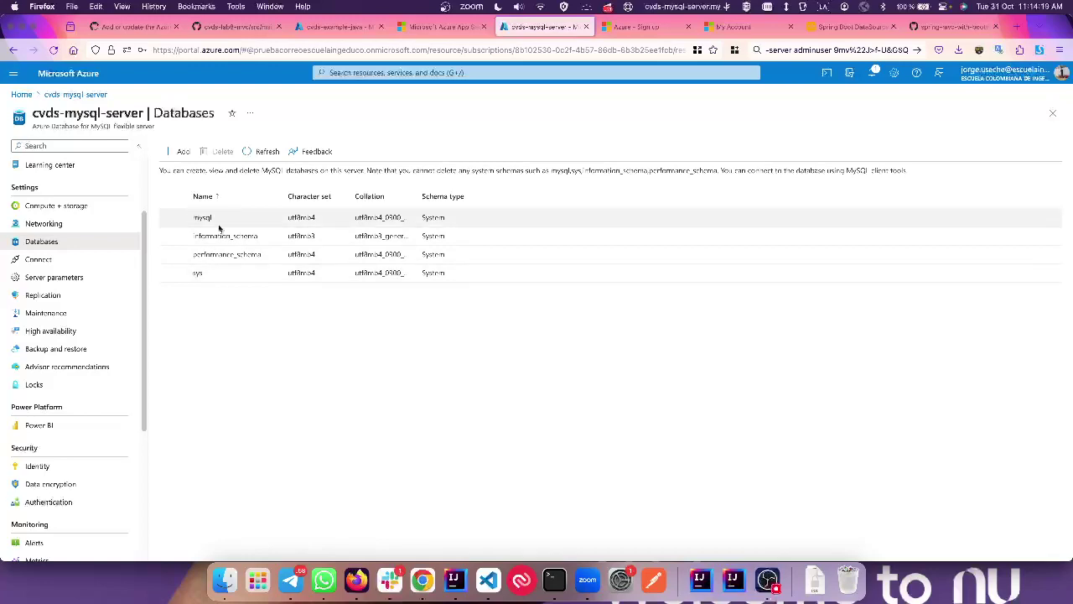
click(181, 152)
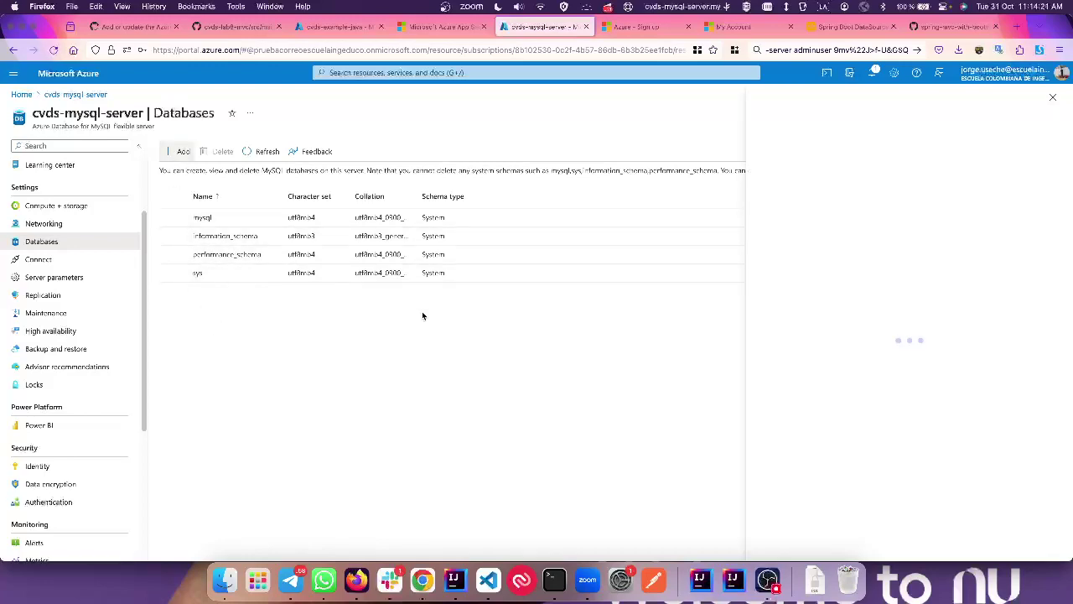
click(823, 182)
text(cvds)
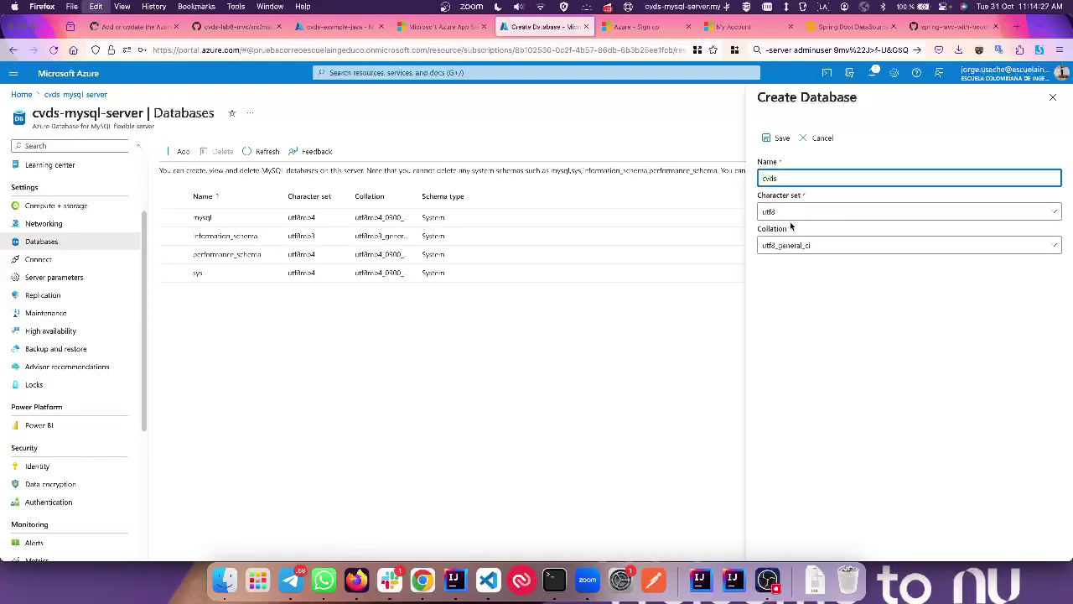
click(775, 138)
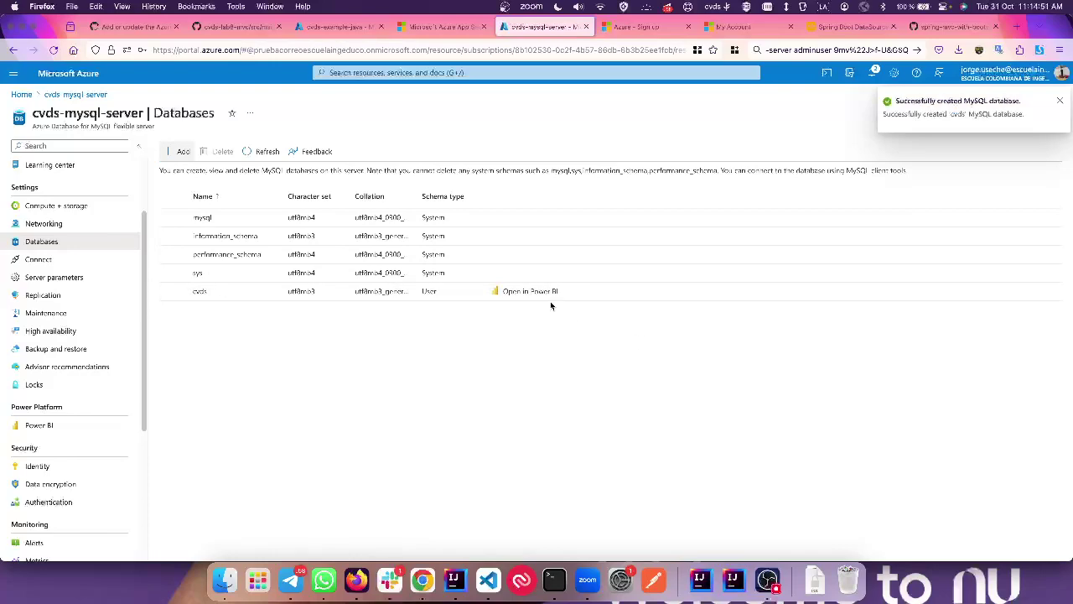
Step: Replace the database name sys with cvds in the scratch note's URL
key(super+Tab)
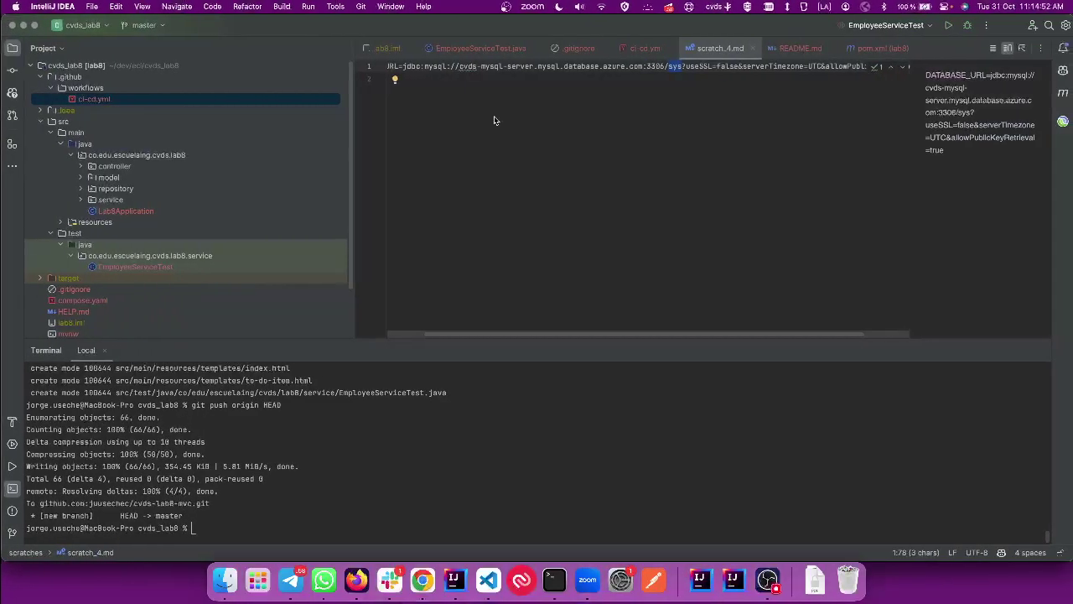
text(cvds)
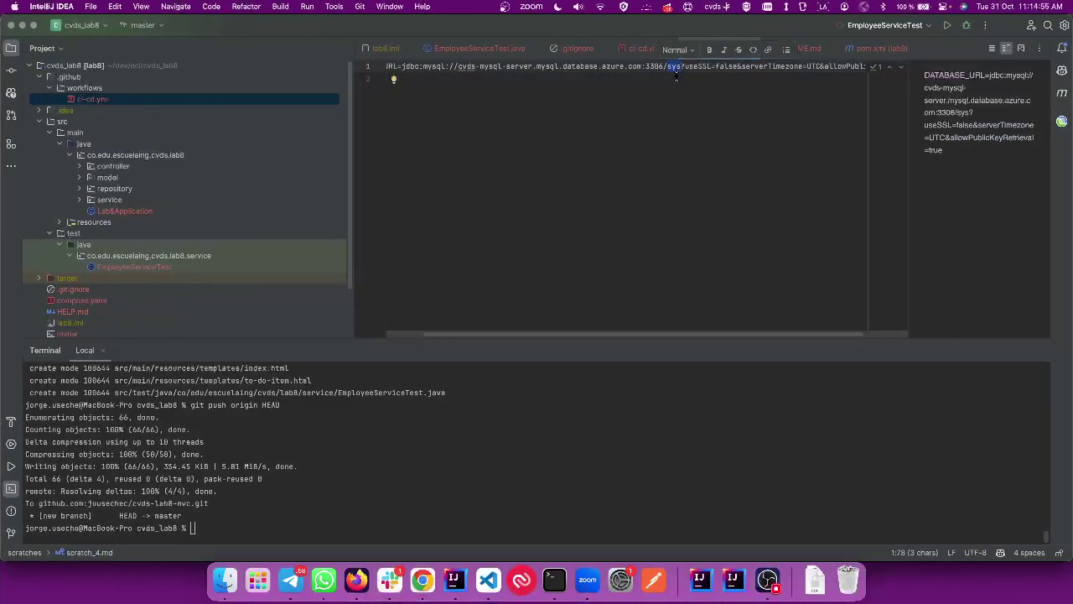
scroll(684, 79, right, 2)
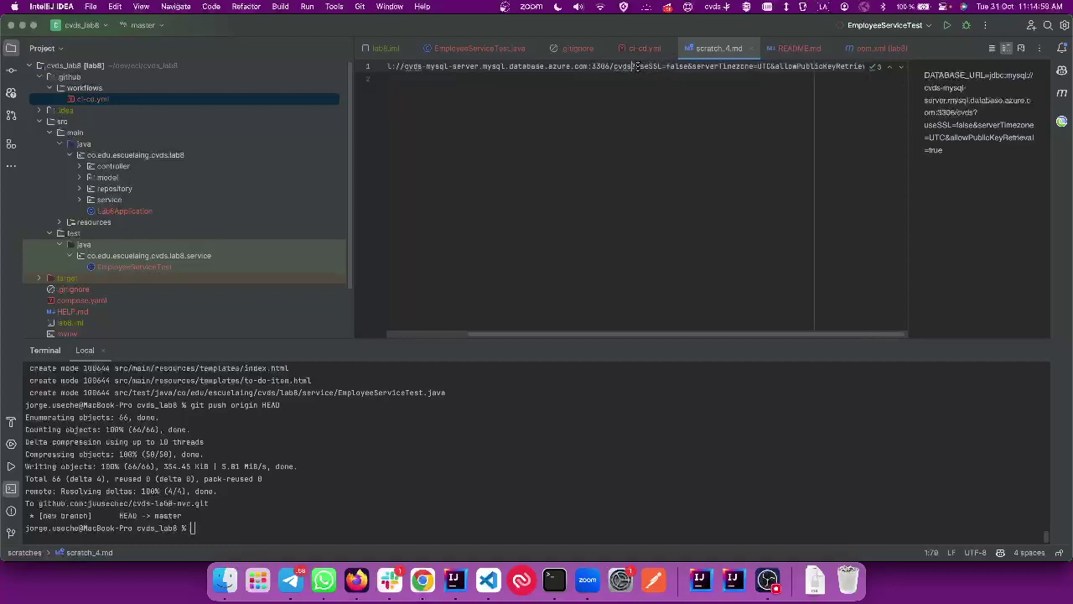
double_click(677, 66)
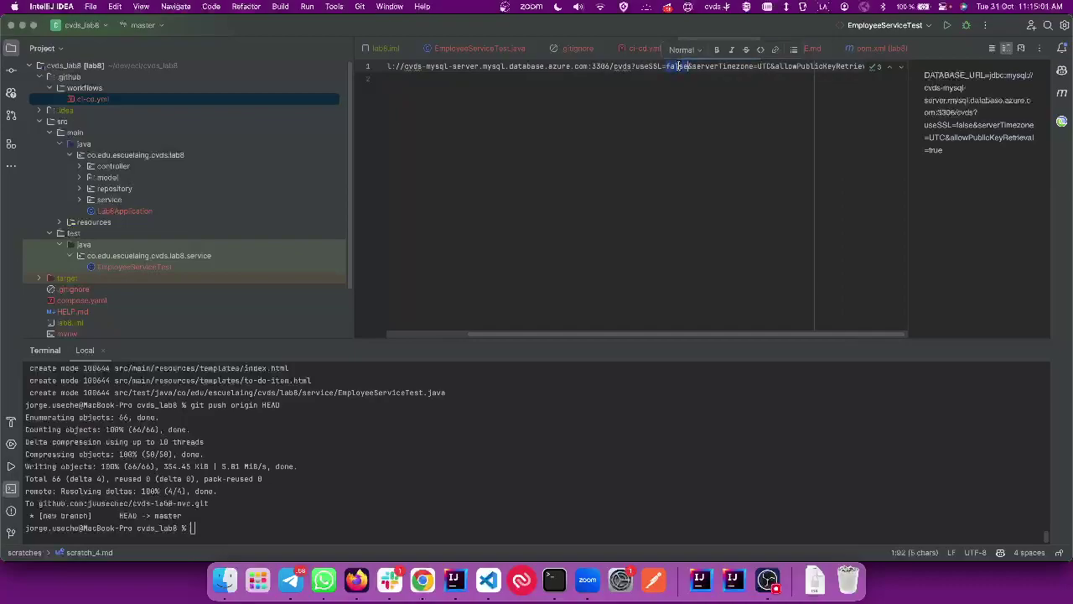
Step: Filter the MySQL server's Server parameters in Azure for ssl
key(ctrl+Left)
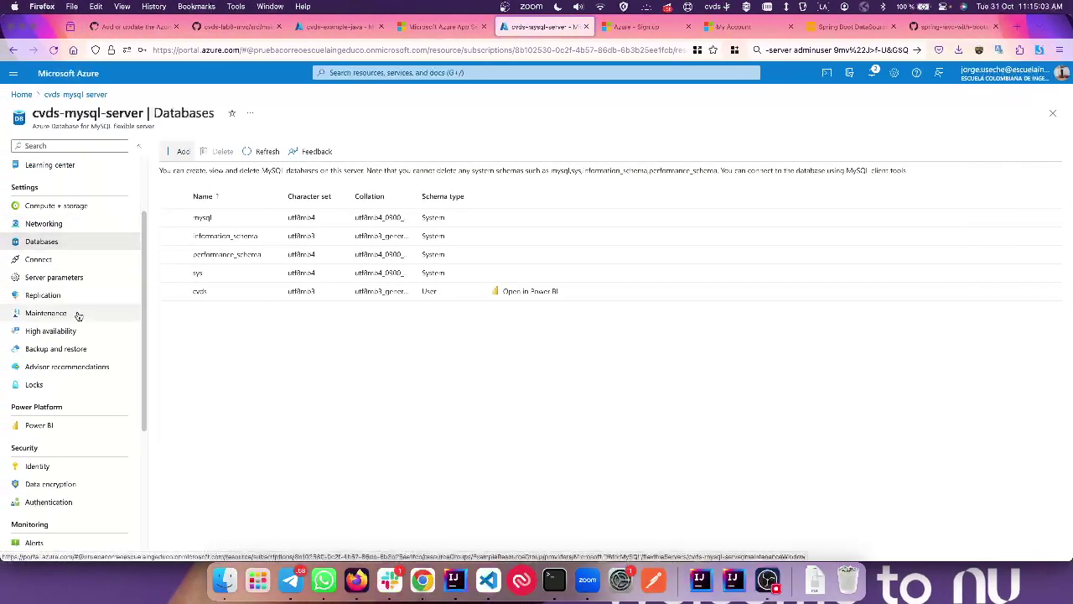
click(67, 277)
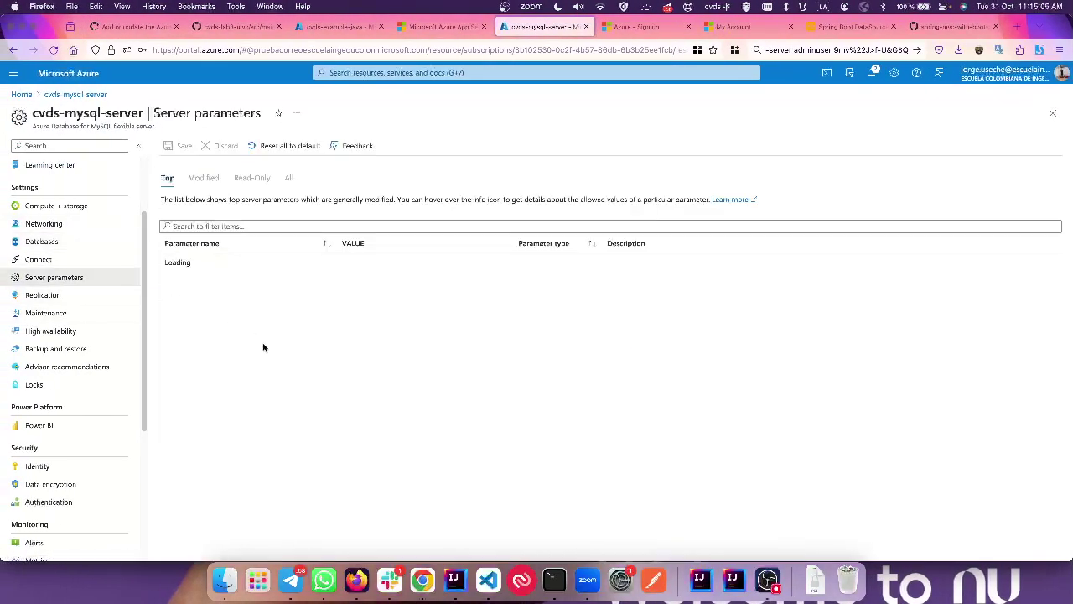
click(247, 225)
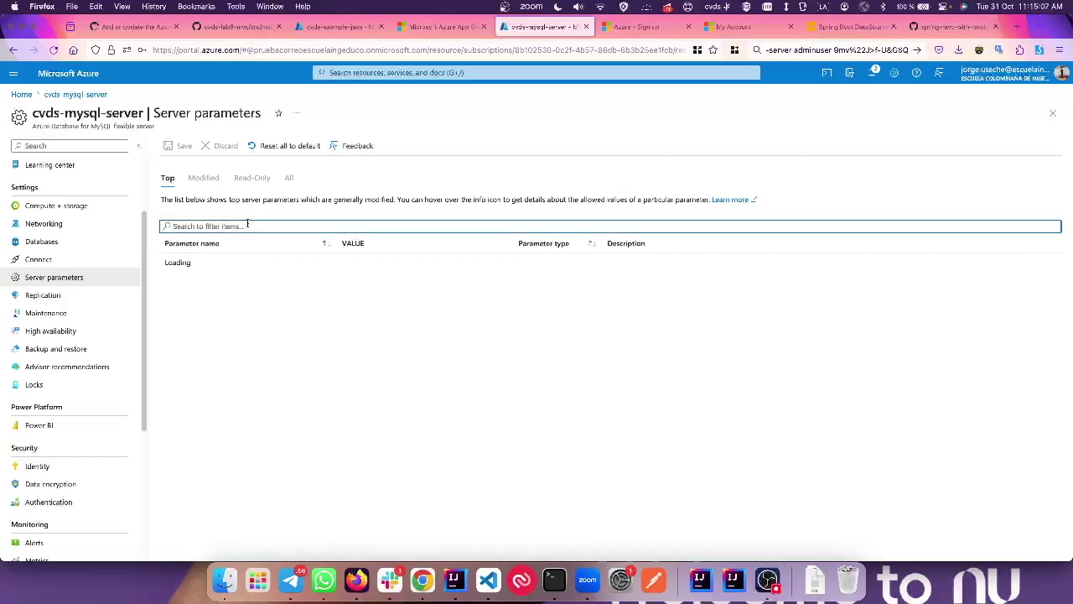
text(ssl)
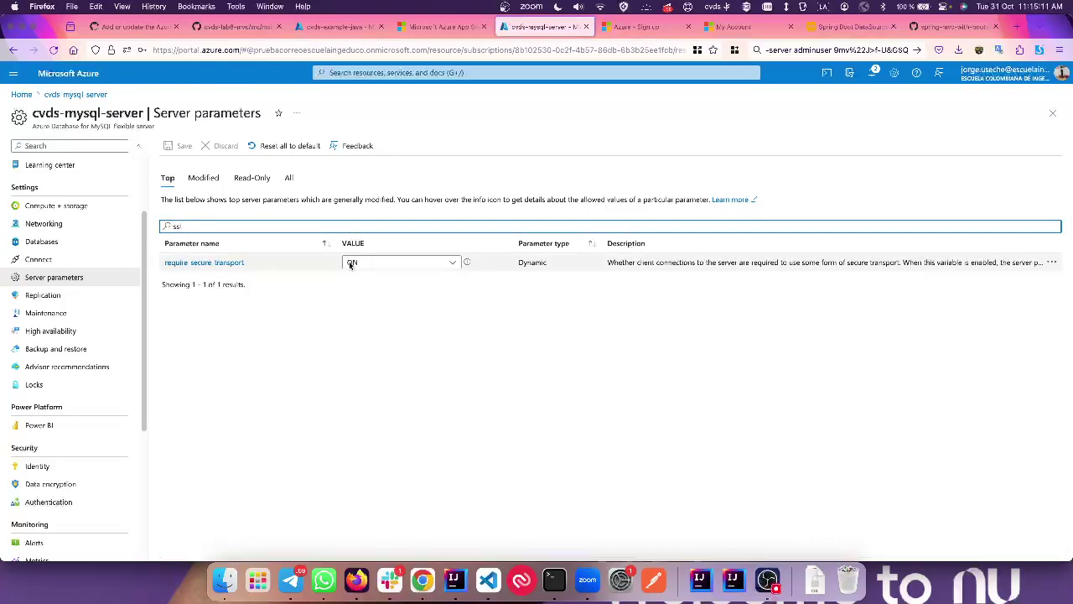
Step: Change useSSL=false to useSSL=true in the DATABASE_URL
key(super+Tab)
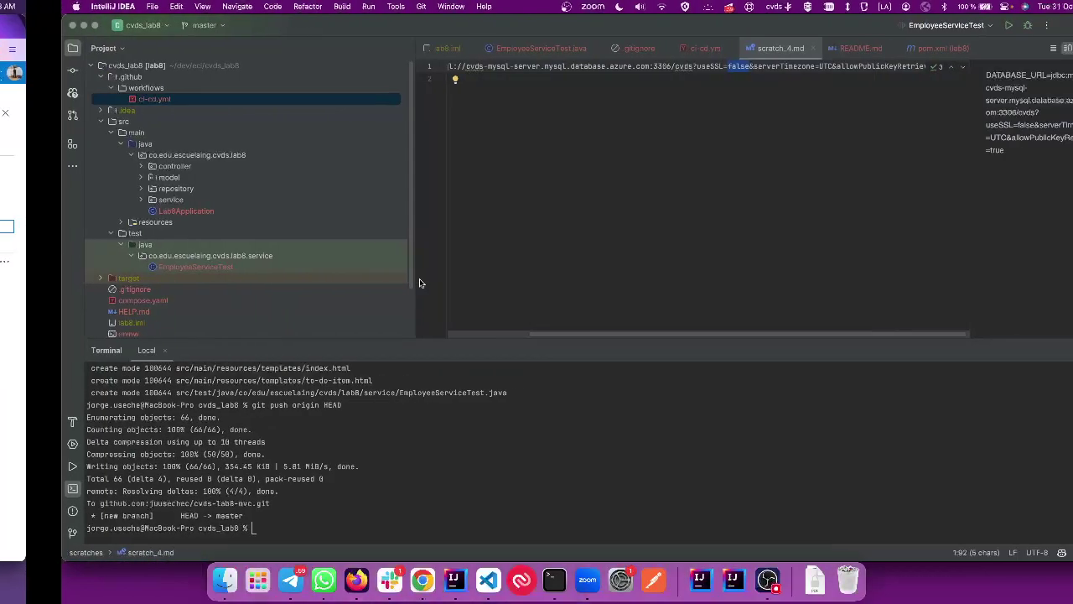
text(true)
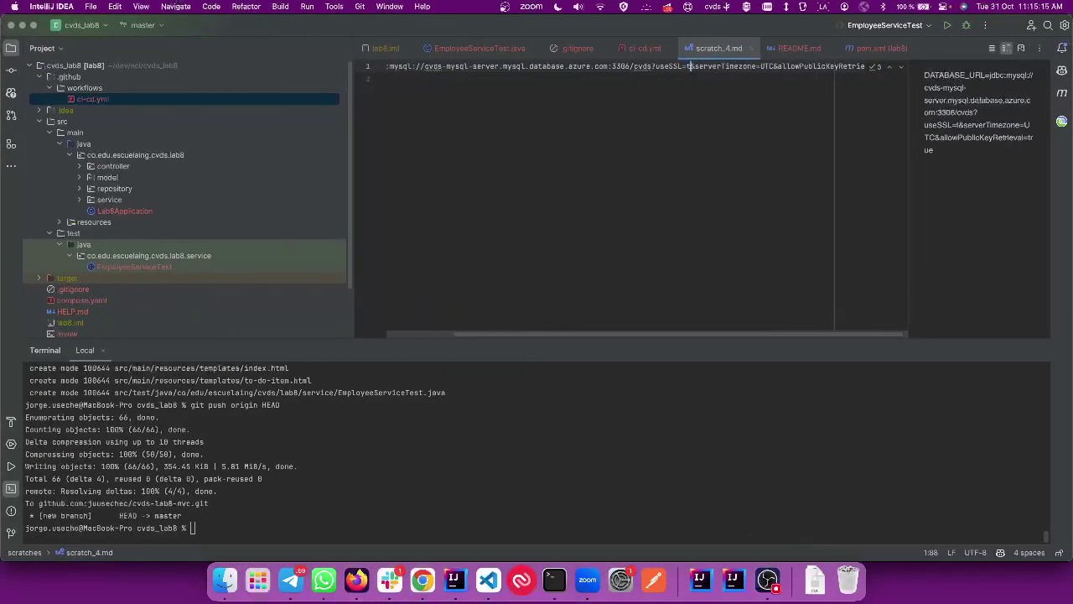
scroll(557, 274, right, 2)
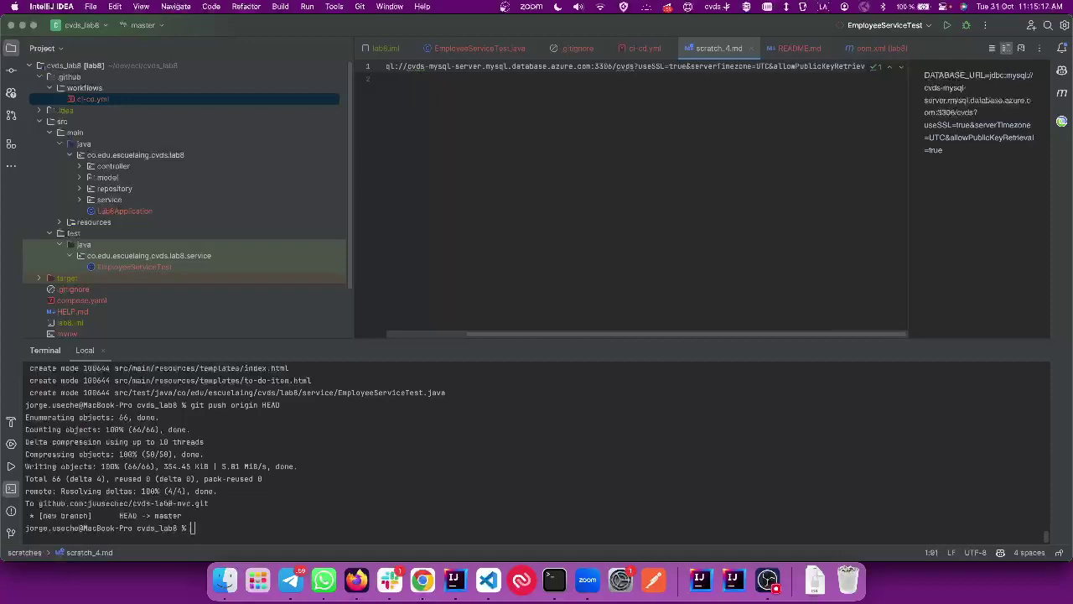
key(Down)
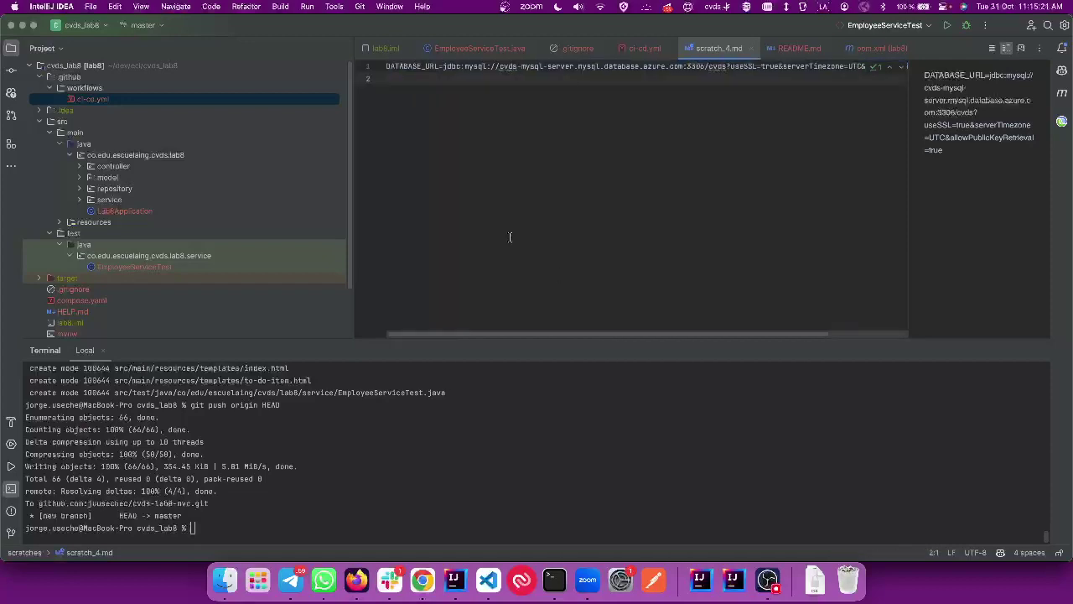
drag(355, 168, 122, 144)
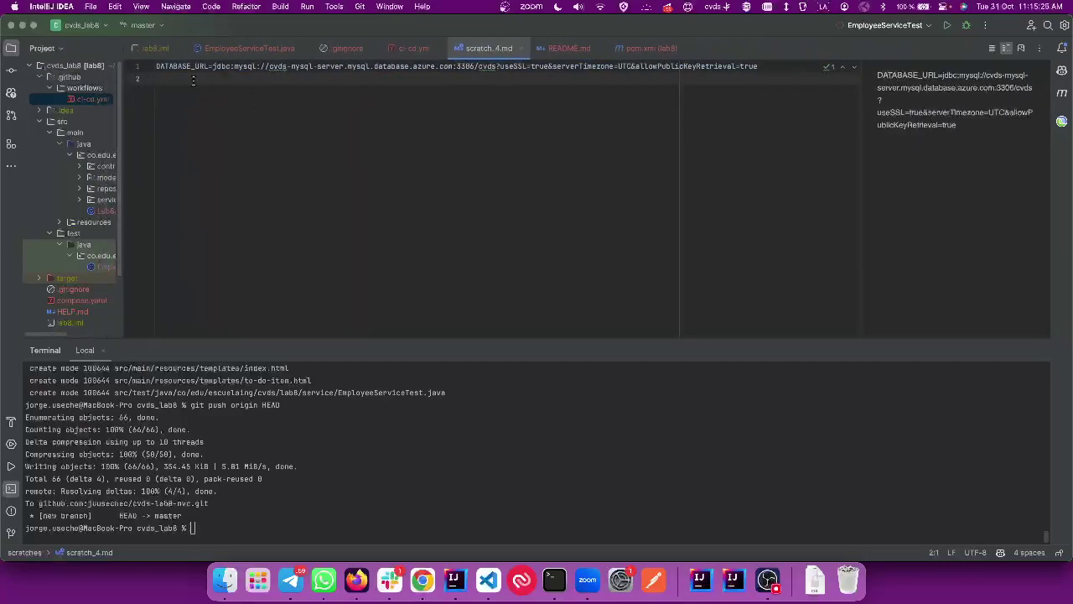
key(super+Tab)
Step: Add a DATABASE_USER= line holding the server's admin login name
click(239, 26)
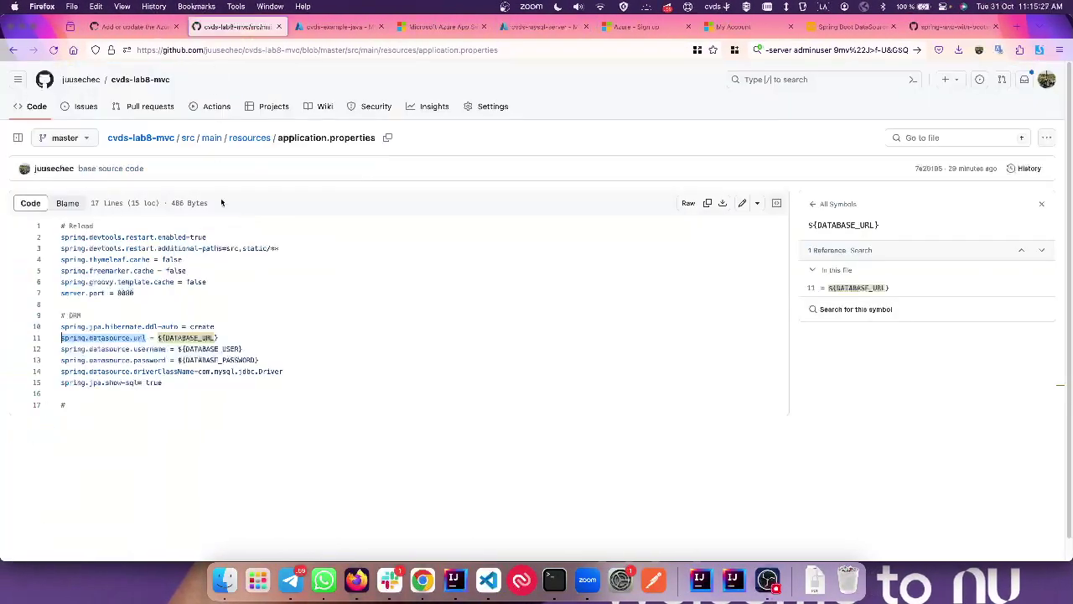
triple_click(199, 348)
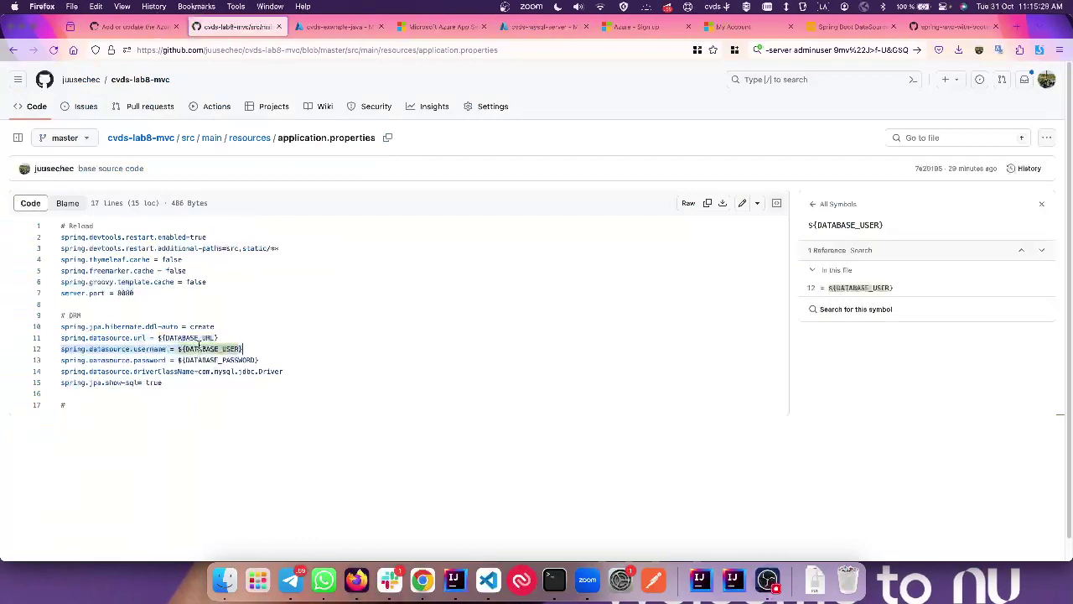
double_click(206, 349)
key(super+c)
key(super+Tab)
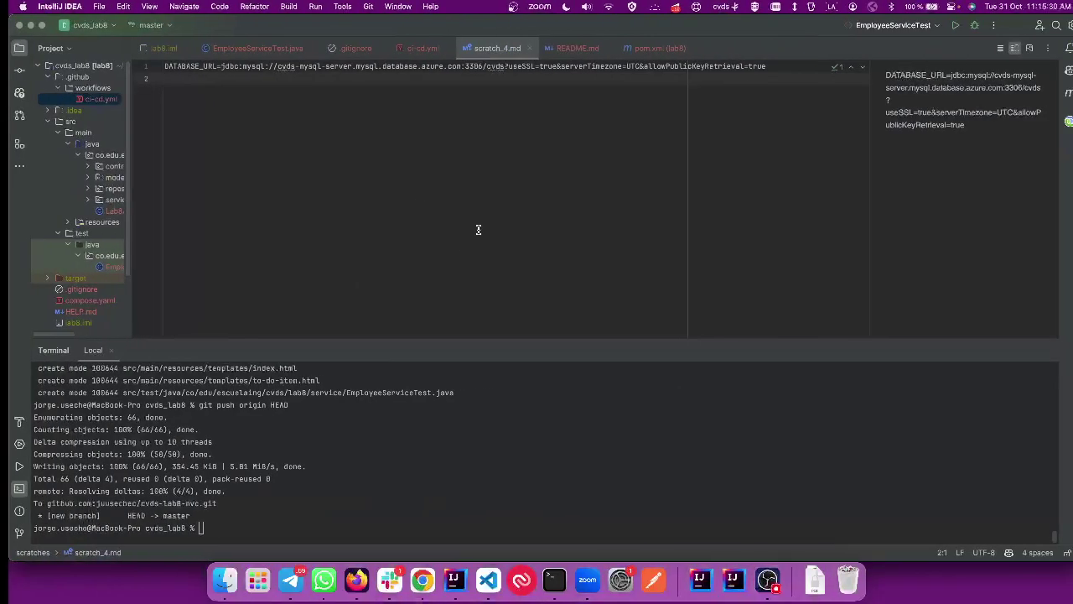
key(super+v)
text(=)
key(super+Tab)
click(815, 48)
double_click(815, 49)
key(super+c)
key(super+Tab)
key(super+v)
key(Return)
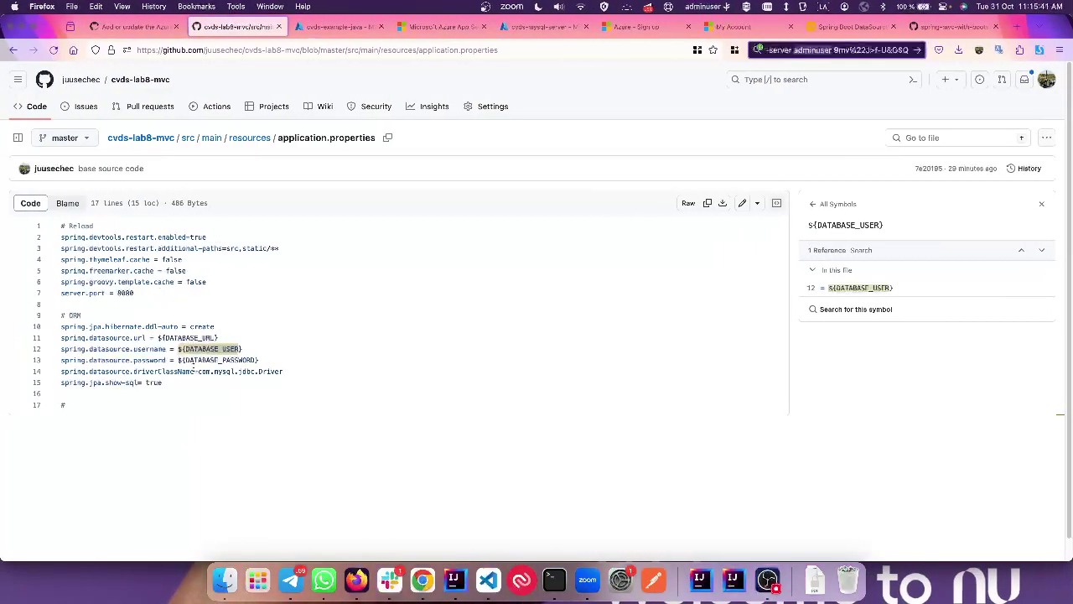
Step: Add a DATABASE_PASSWORD= line holding the server's admin password
double_click(220, 360)
key(super+c)
key(super+Tab)
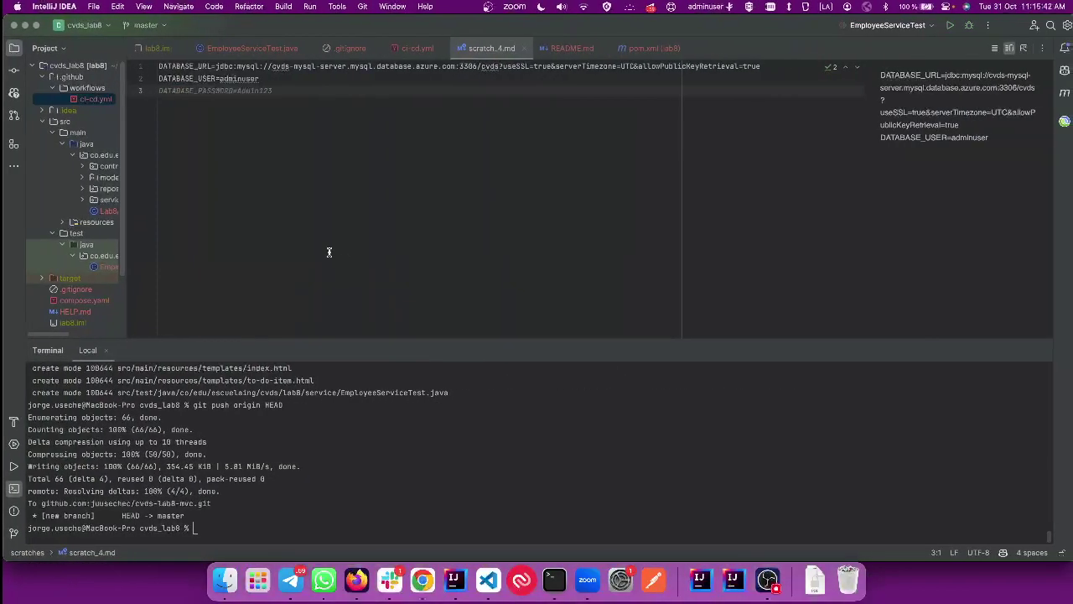
key(Tab)
key(alt+BackSpace)
key(super+Tab)
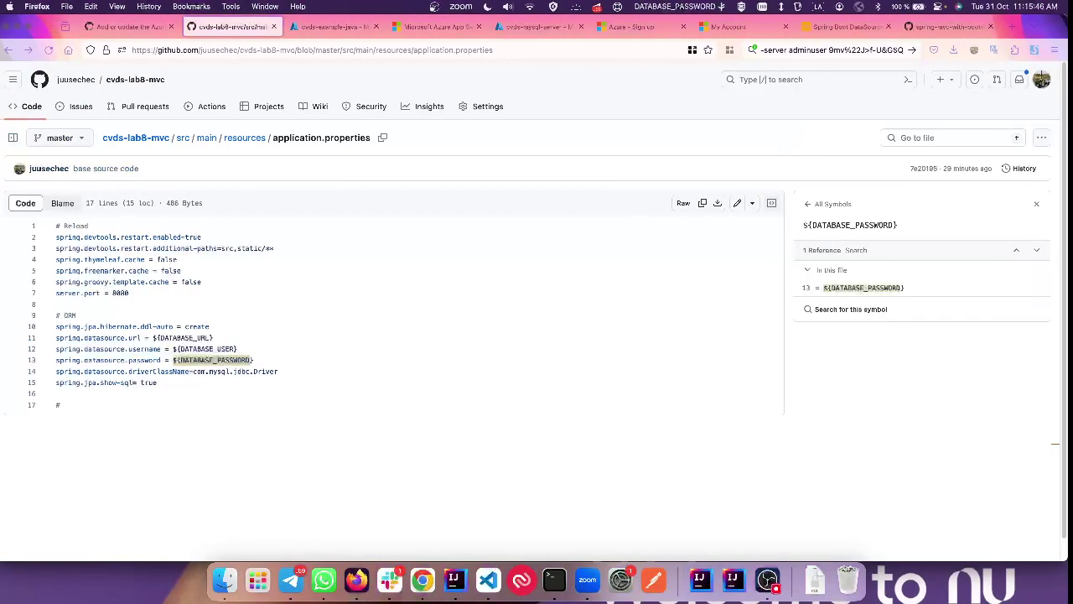
click(834, 47)
key(super+Tab)
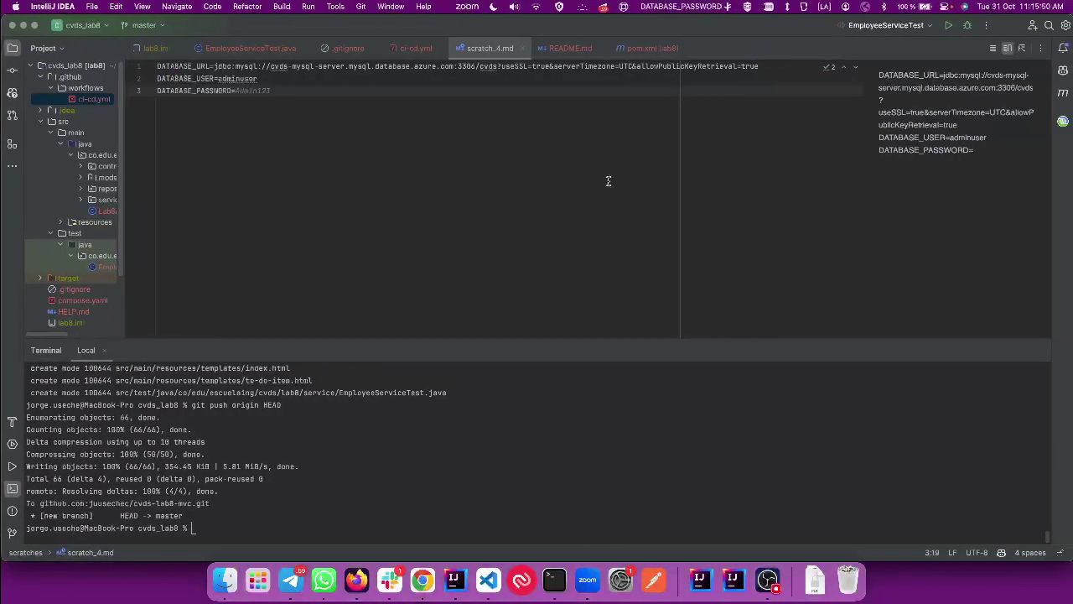
key(super+v)
key(Return)
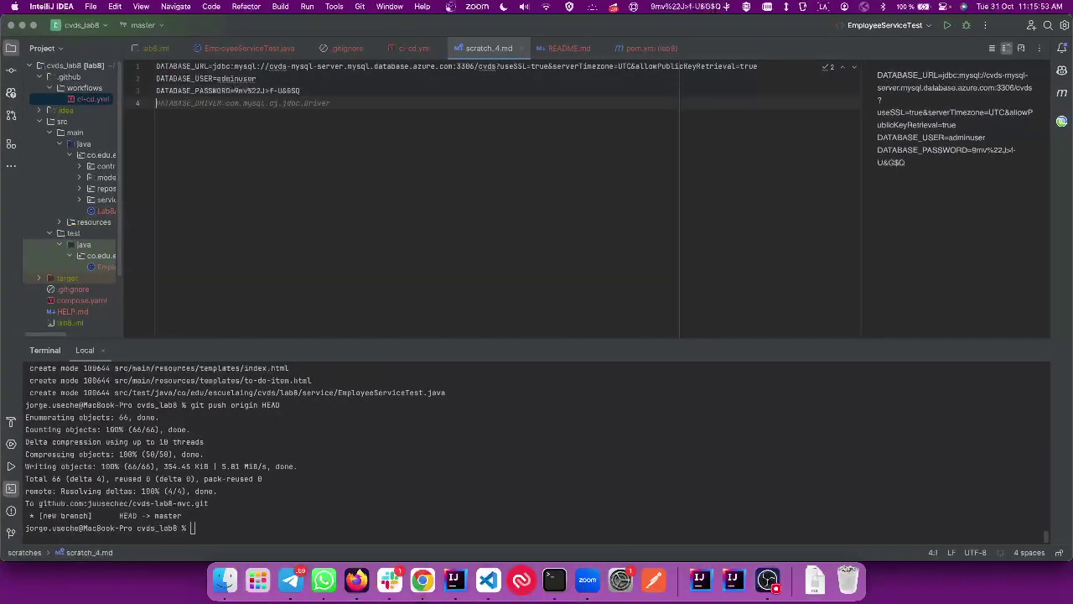
key(super+Tab)
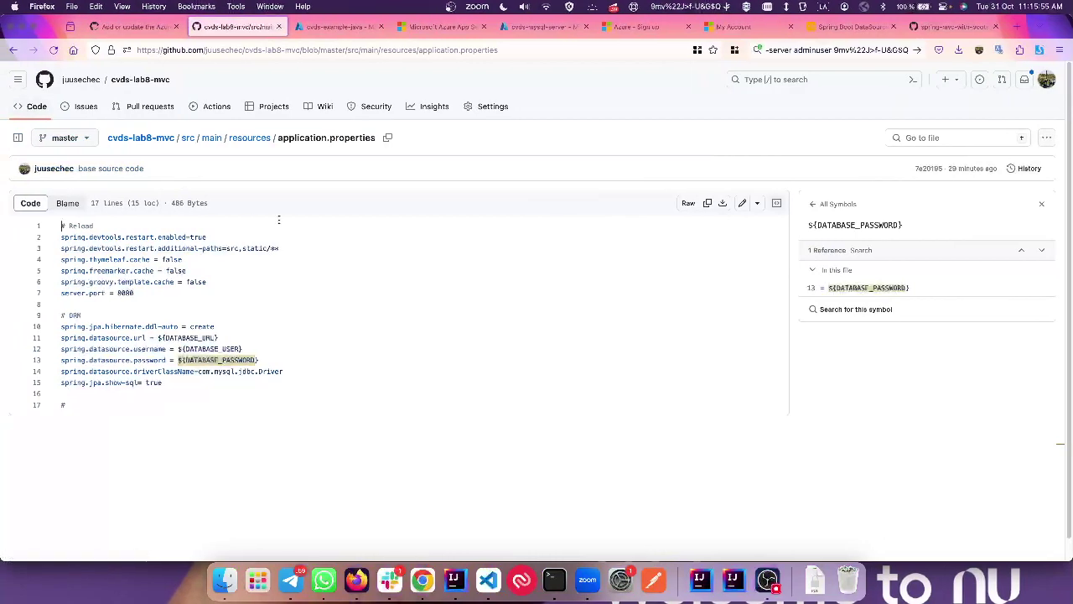
Step: Open the deployed cvds-example-java site from the workflow run and check server port 8080 in application.properties
click(134, 26)
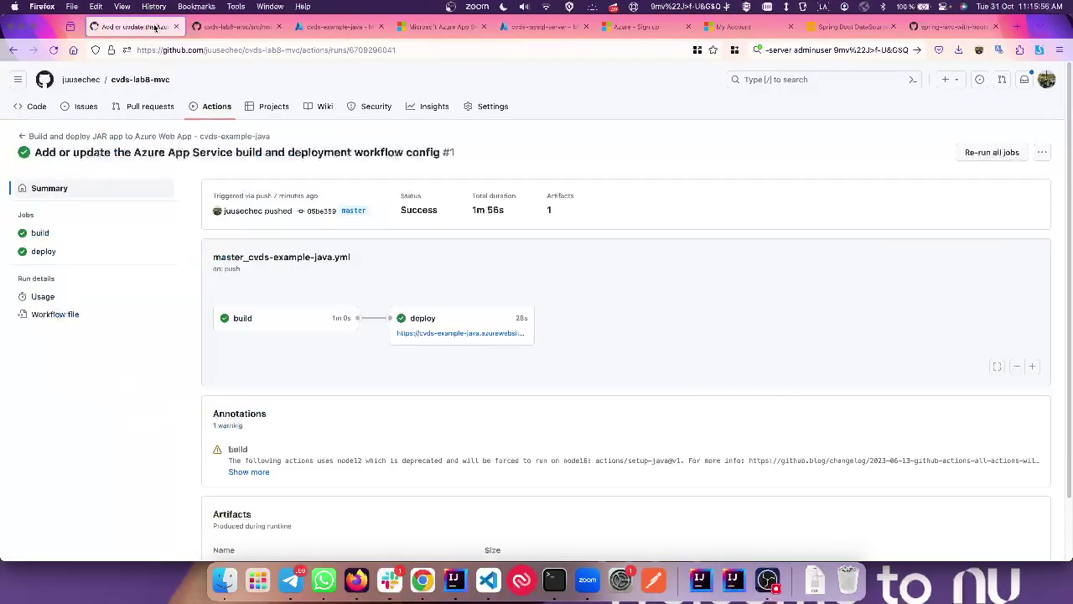
click(429, 335)
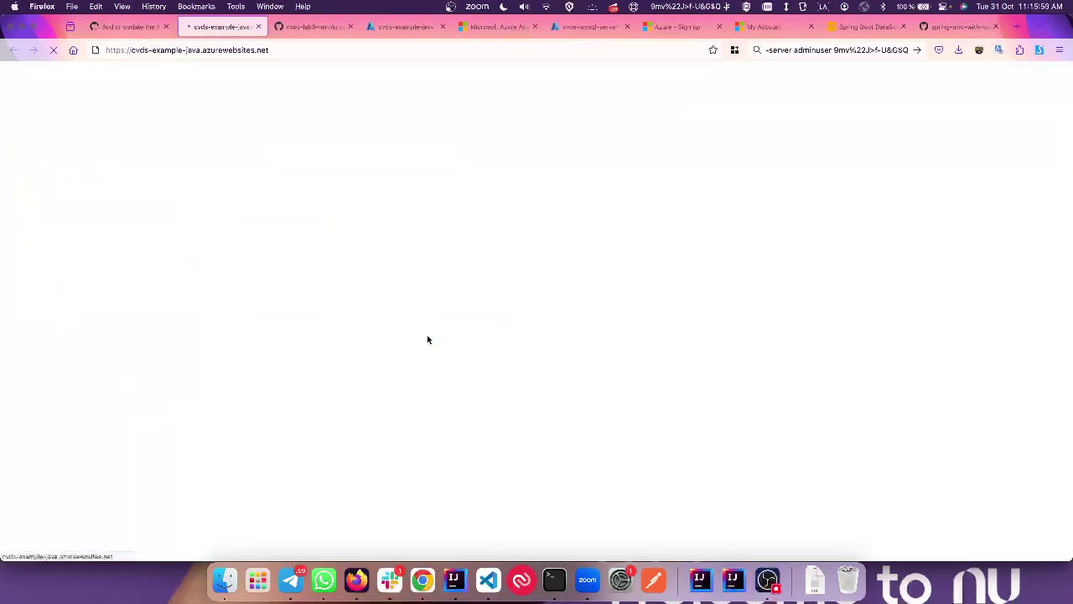
click(442, 27)
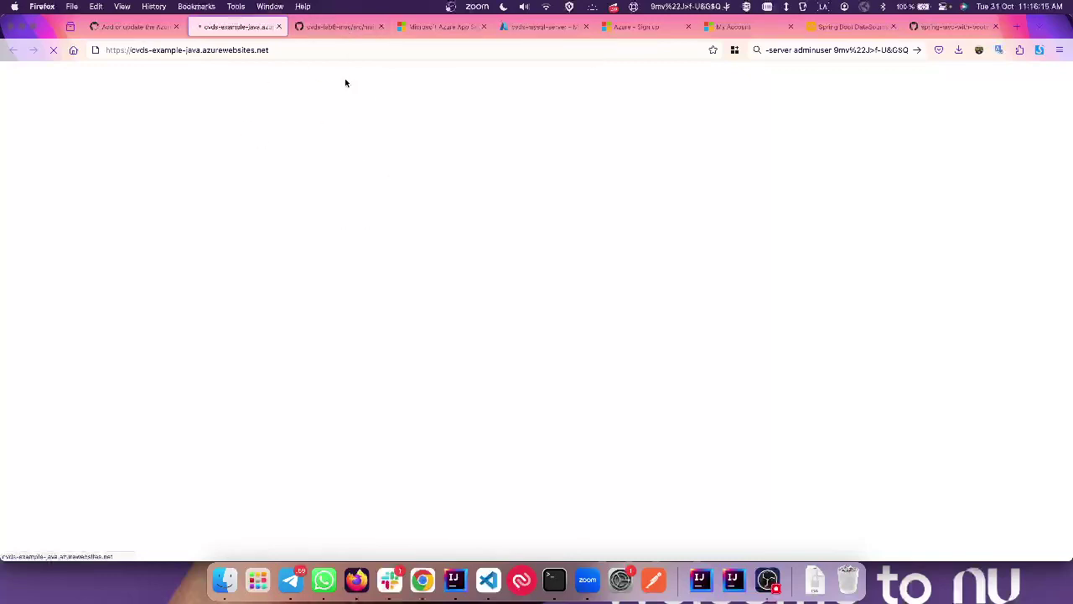
click(321, 28)
click(329, 288)
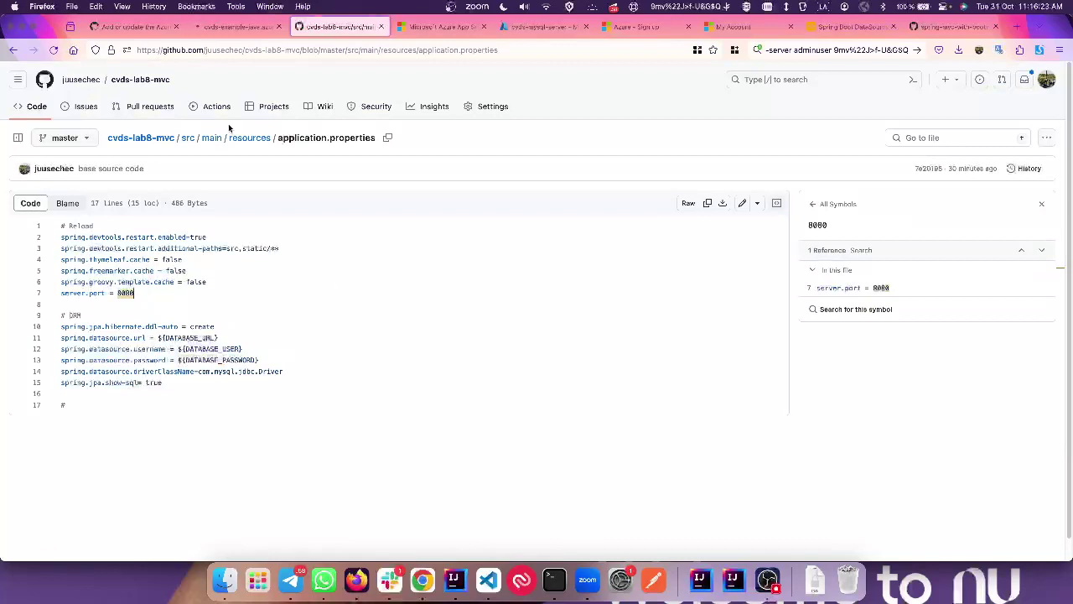
Step: Check the deployed app's tab, which now shows an Application Error
click(223, 26)
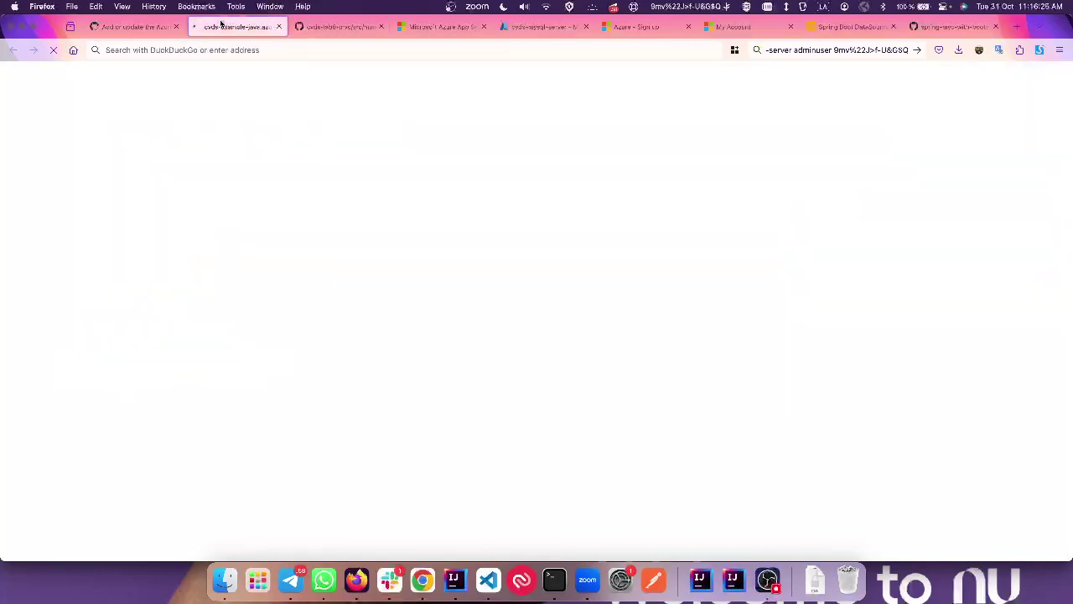
click(439, 26)
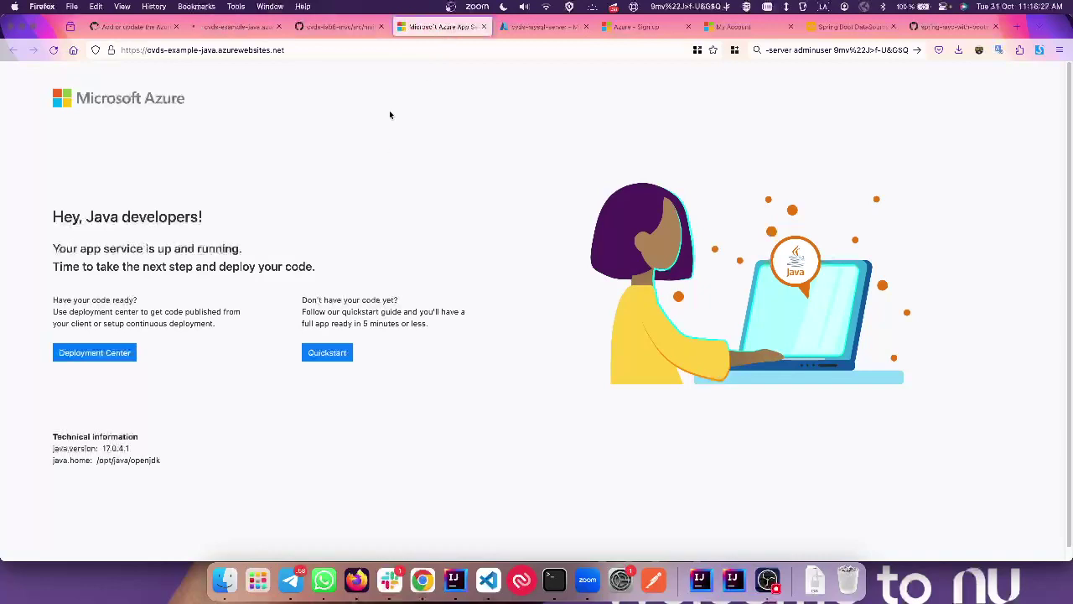
click(482, 27)
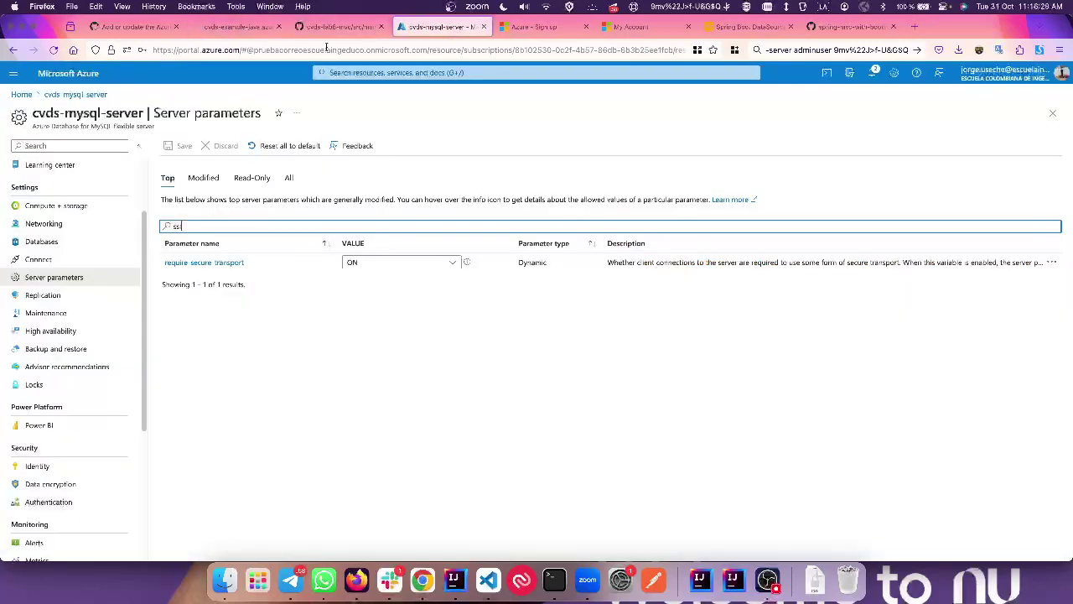
click(266, 26)
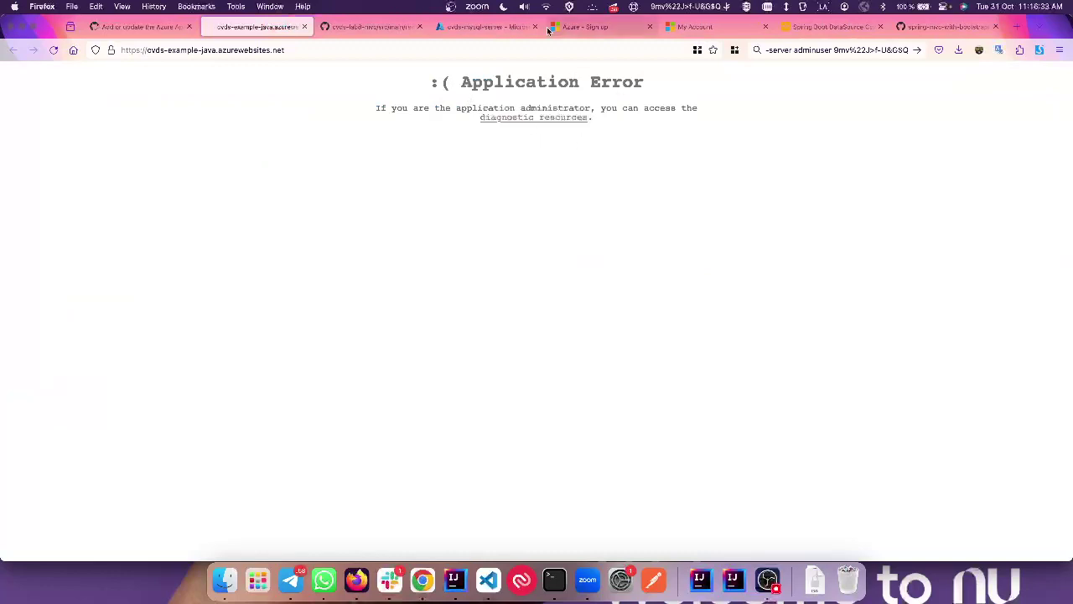
Step: Move the MySQL server tab left and close the Azure sign-up and My Account tabs
click(488, 31)
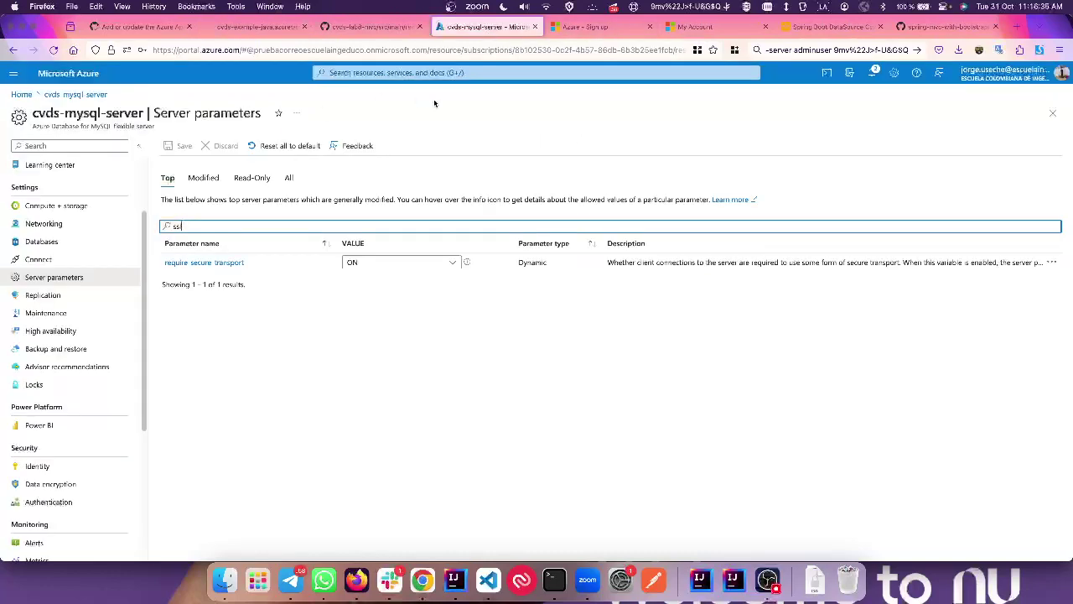
key(ctrl+shift+Page_Up)
key(ctrl+shift+Page_Up)
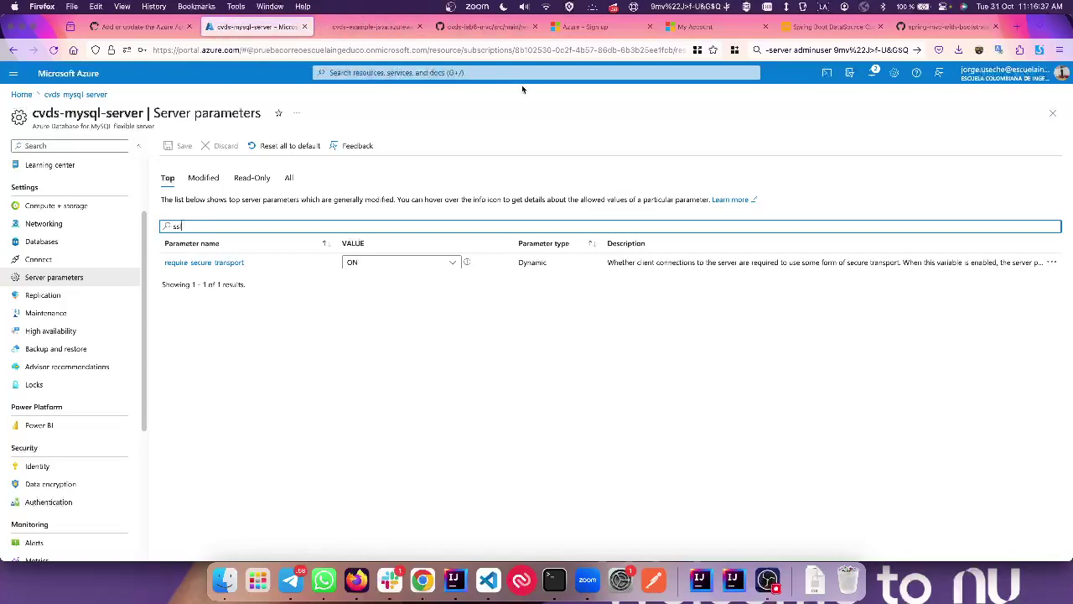
click(593, 30)
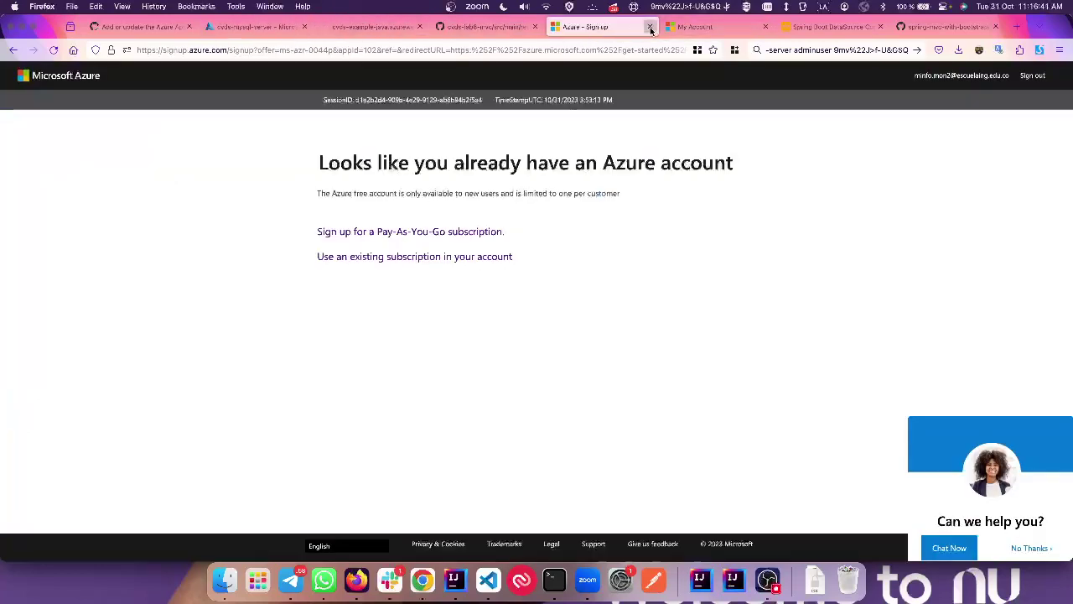
click(651, 28)
click(650, 29)
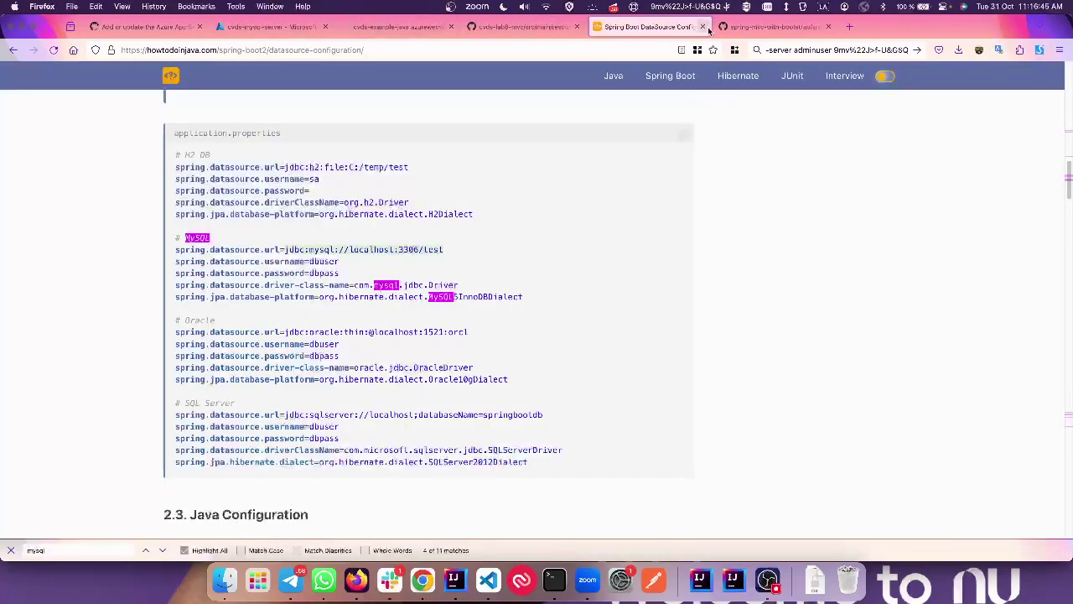
Step: Close the Spring Boot DataSource tutorial and sign back in to the Azure portal
click(703, 26)
click(270, 26)
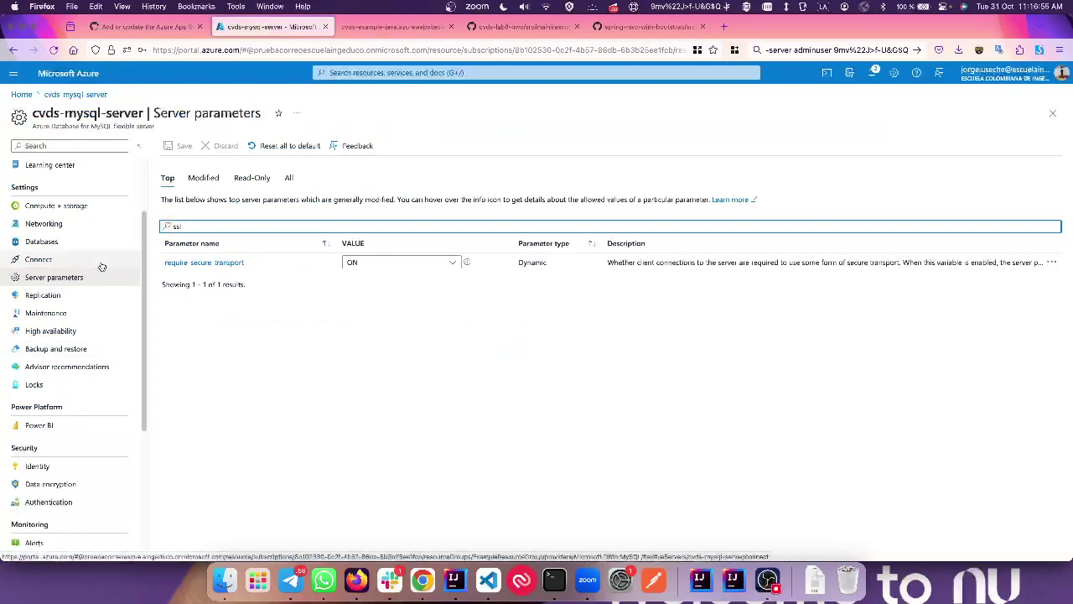
click(462, 73)
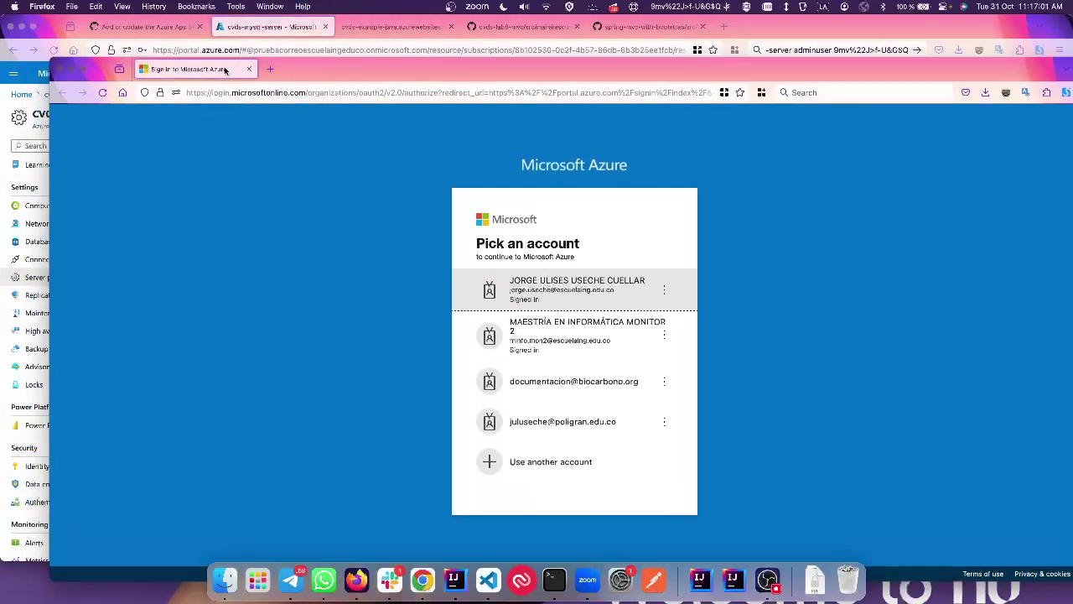
drag(227, 71, 252, 26)
click(537, 286)
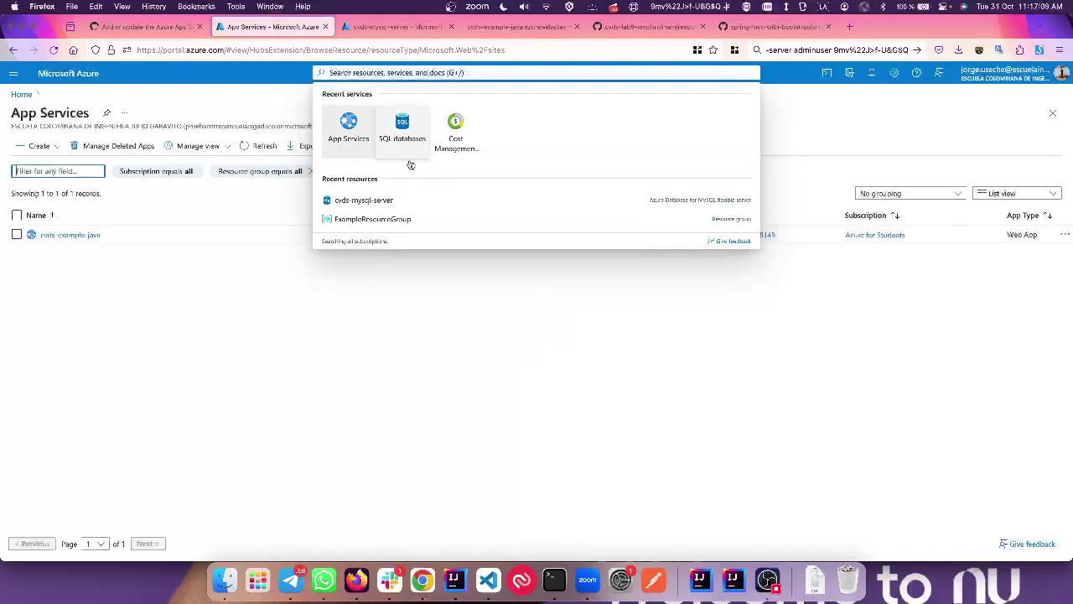
Step: Open ExampleResourceGroup from the portal's recent resources
click(348, 73)
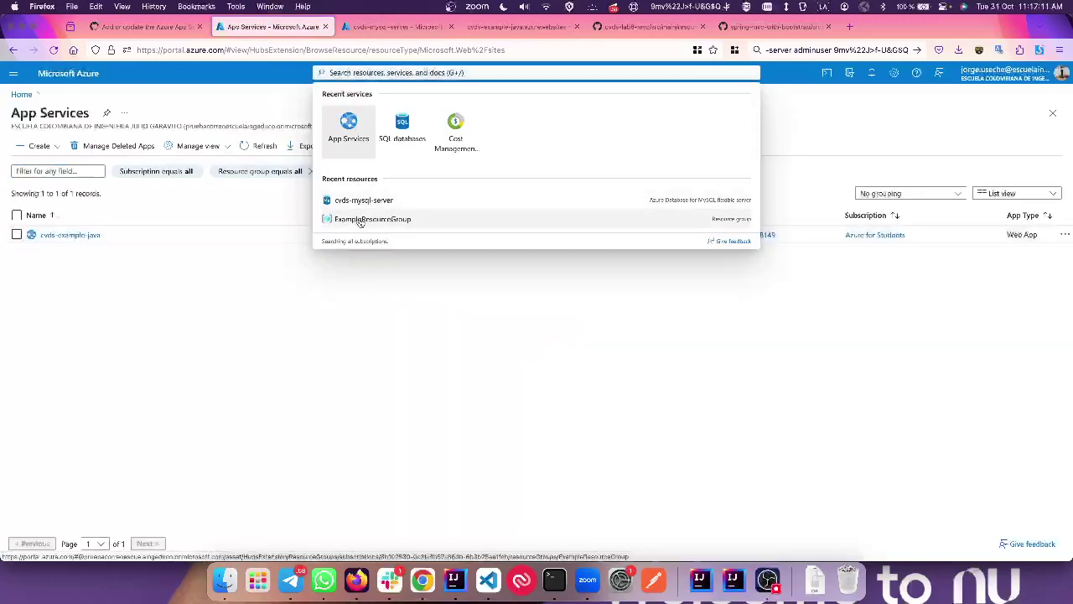
click(358, 73)
click(372, 220)
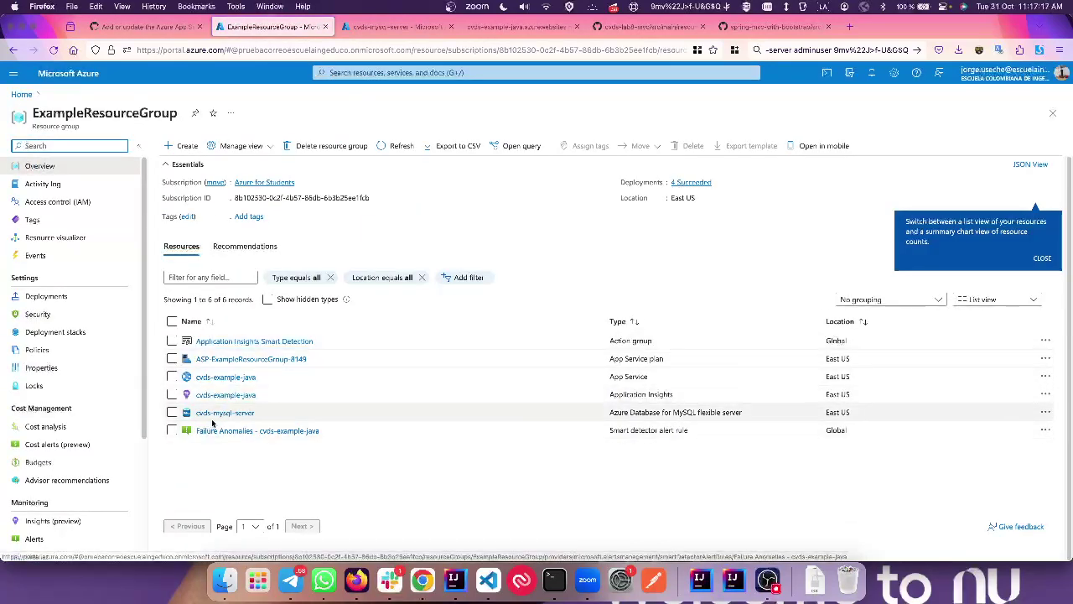
Step: Open cvds-example-java's Log stream under Monitoring and read the port 80 ping startup failure
click(222, 378)
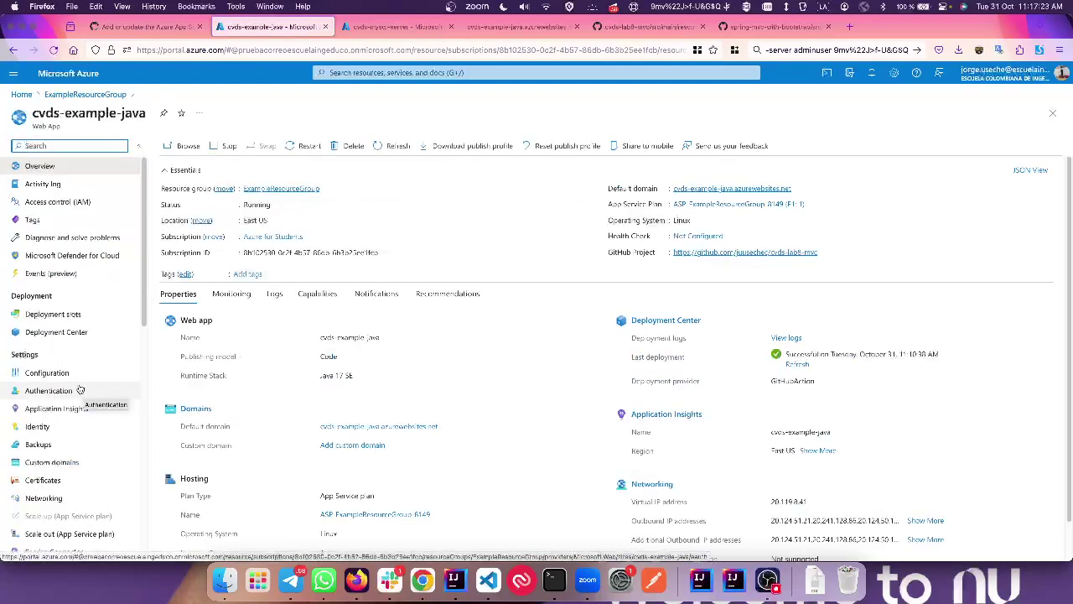
scroll(72, 419, down, 5)
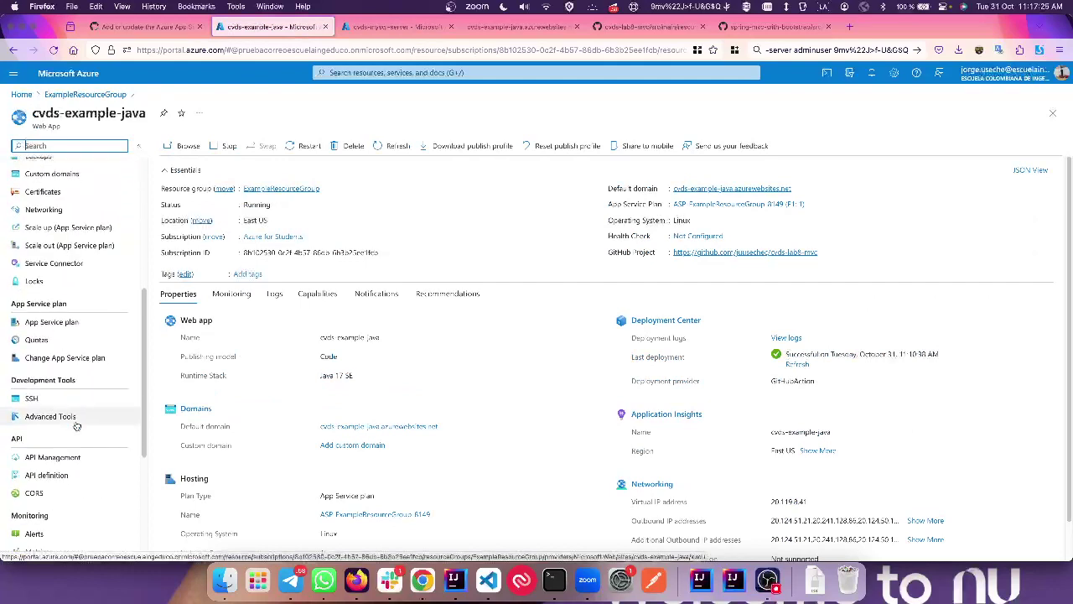
scroll(76, 426, down, 5)
click(51, 435)
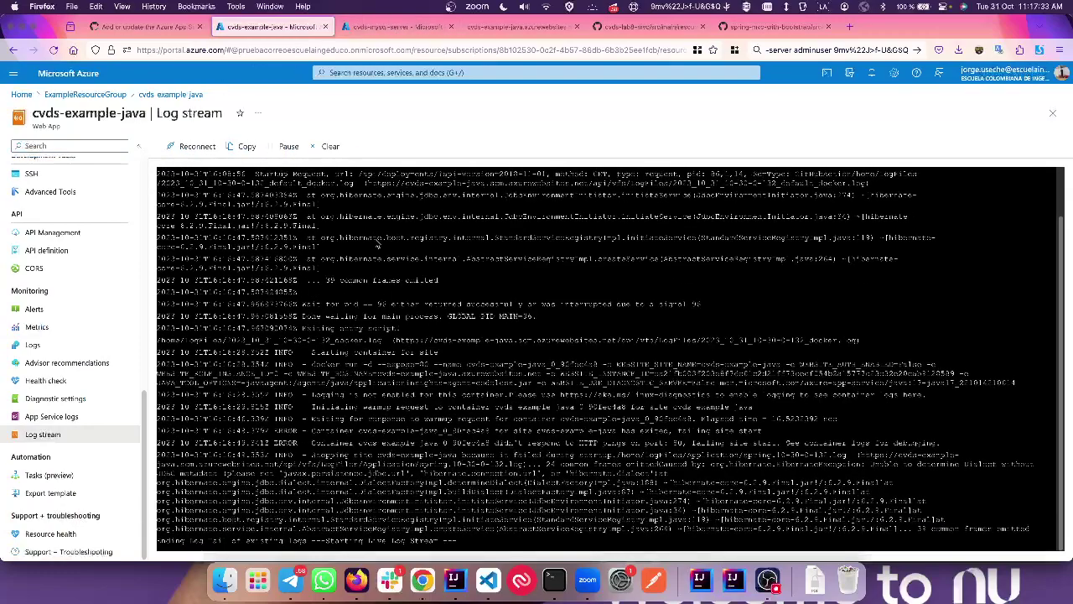
scroll(374, 281, up, 2)
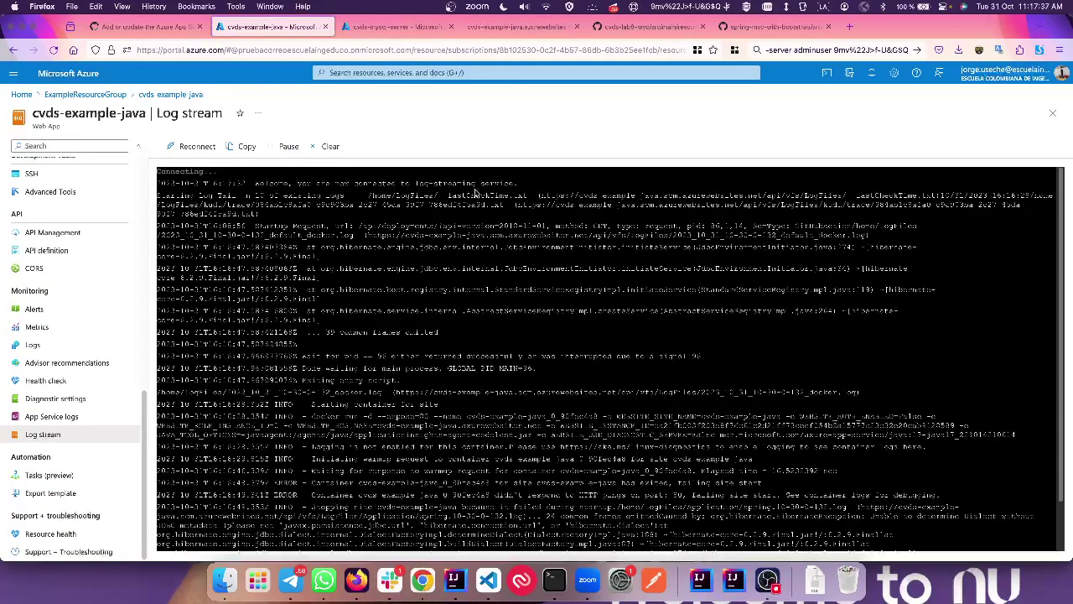
scroll(503, 285, down, 2)
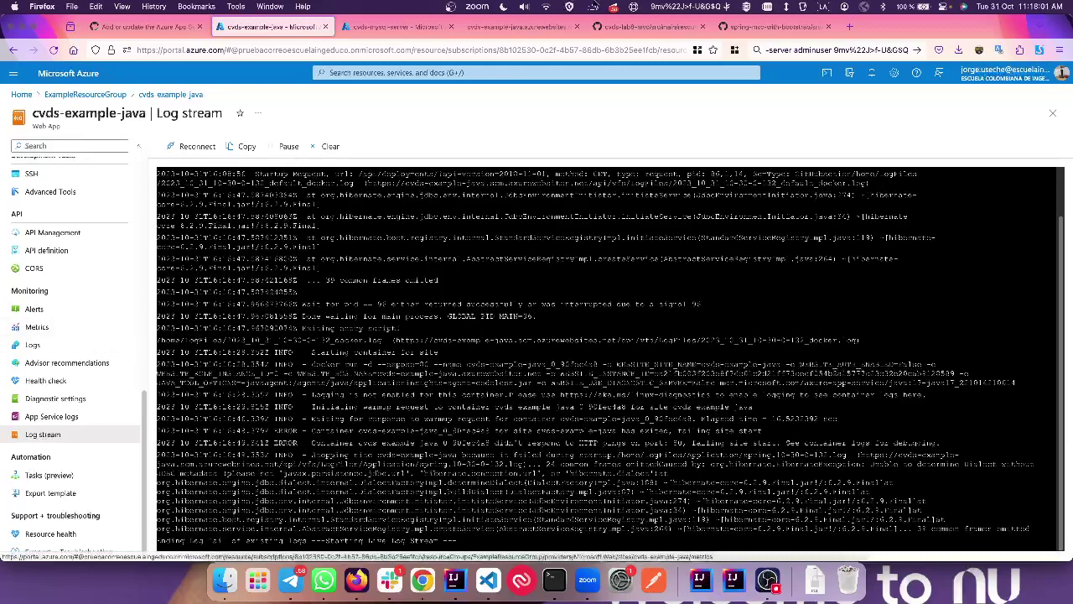
click(770, 26)
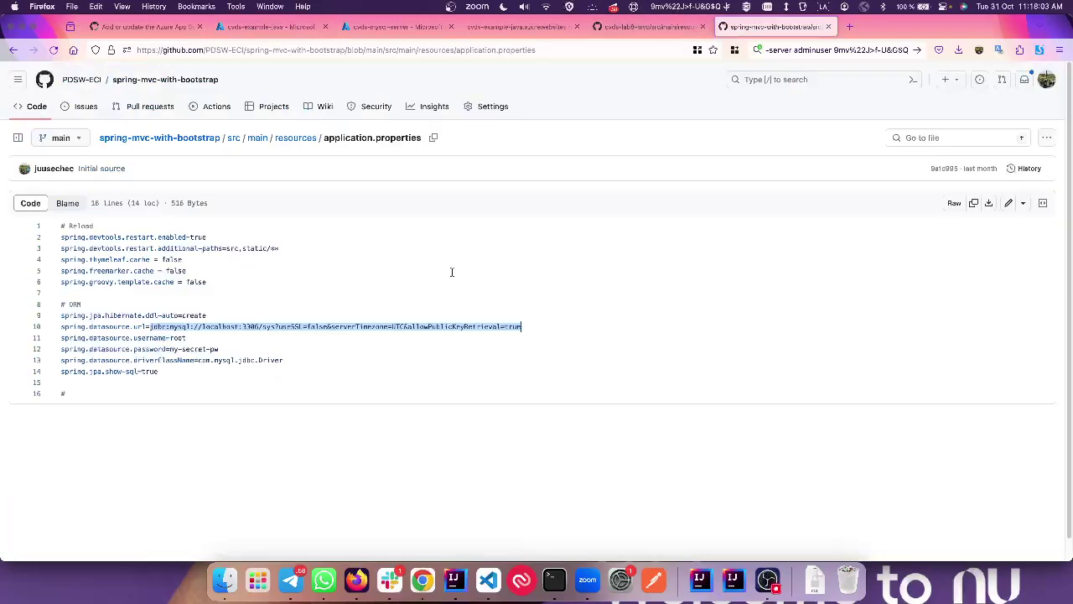
drag(147, 246, 86, 311)
click(650, 28)
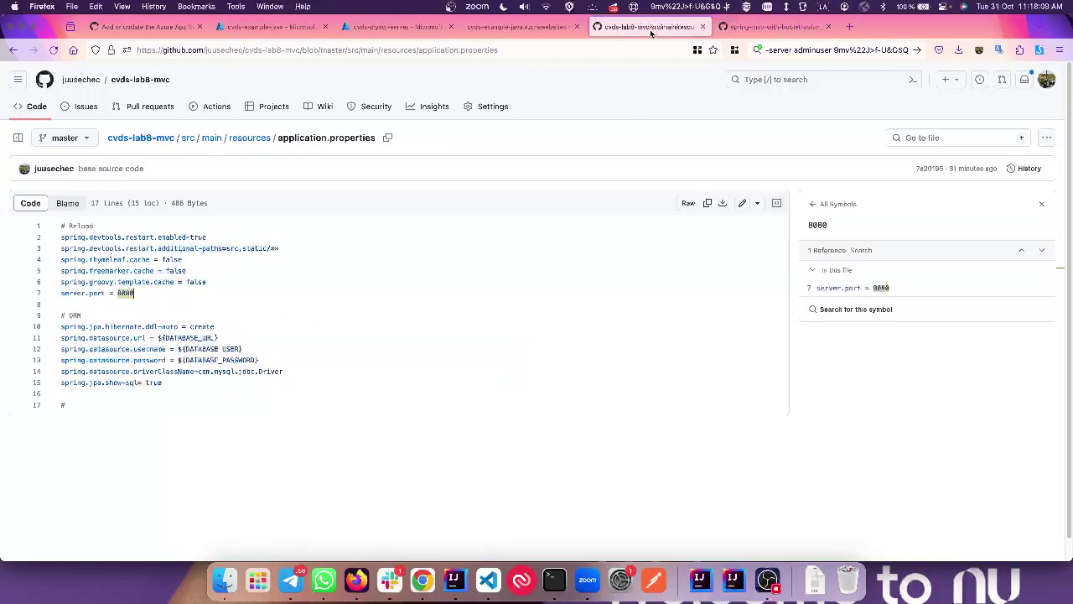
drag(277, 357, 145, 337)
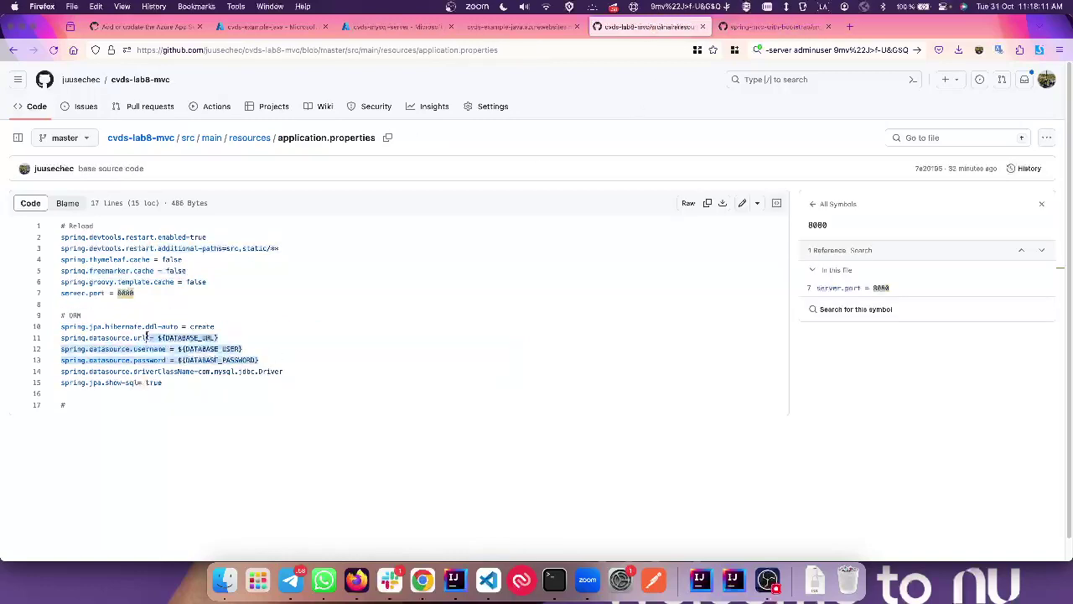
double_click(140, 337)
click(162, 337)
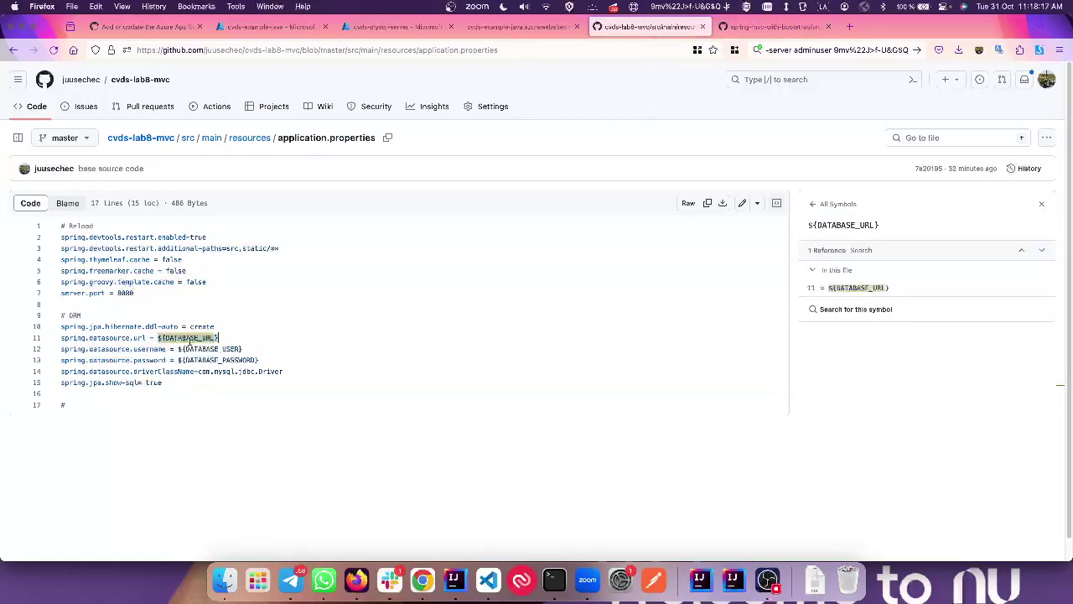
click(222, 350)
click(223, 360)
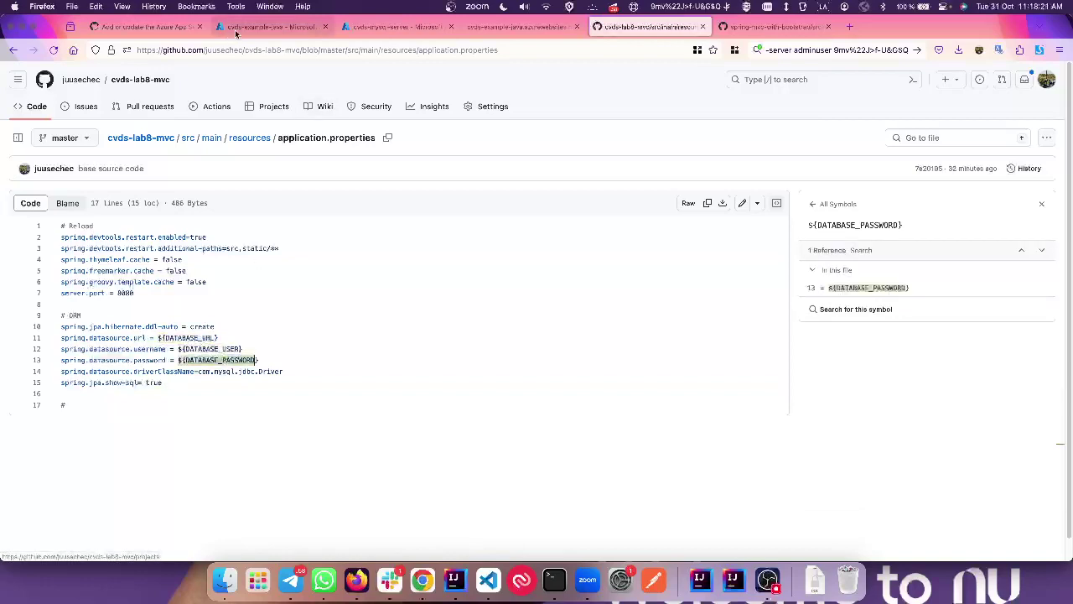
click(236, 32)
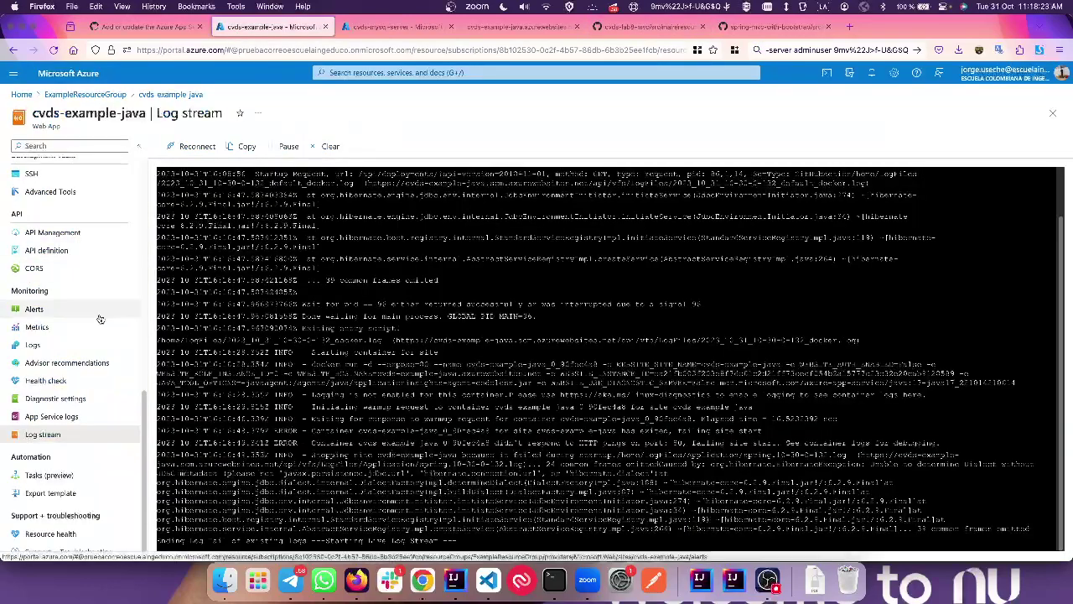
scroll(67, 398, up, 5)
scroll(67, 399, up, 9)
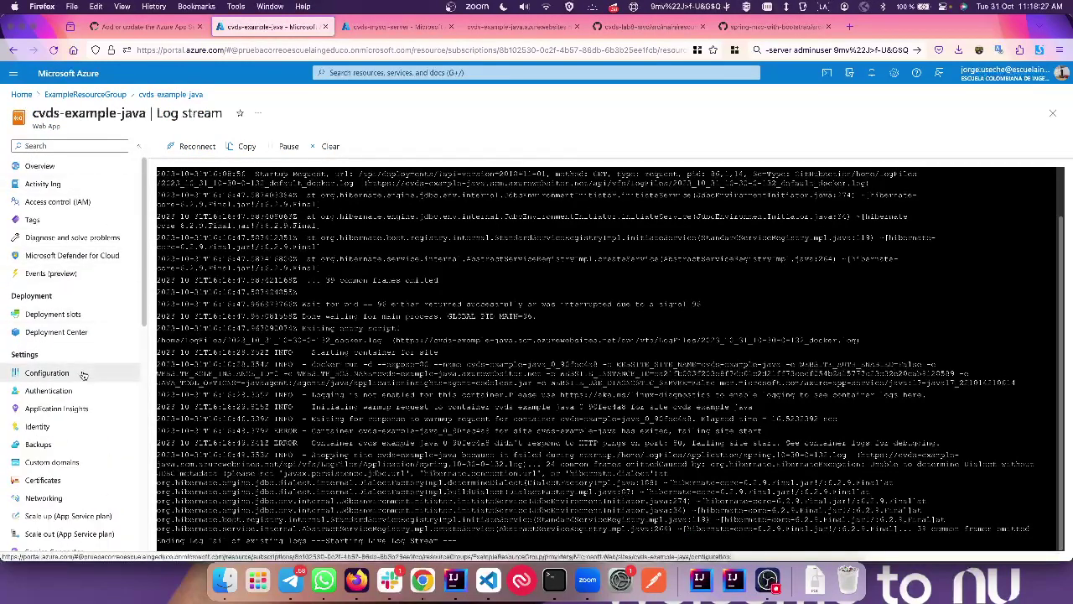
Step: Add the DATABASE_URL application setting with the JDBC URL copied from the scratch file
click(82, 374)
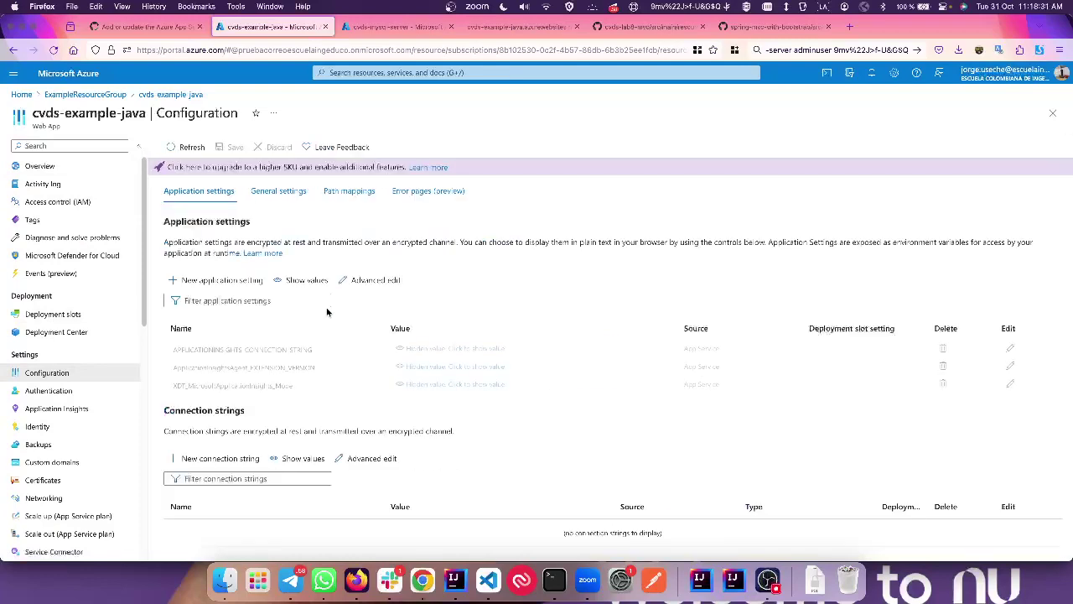
click(215, 282)
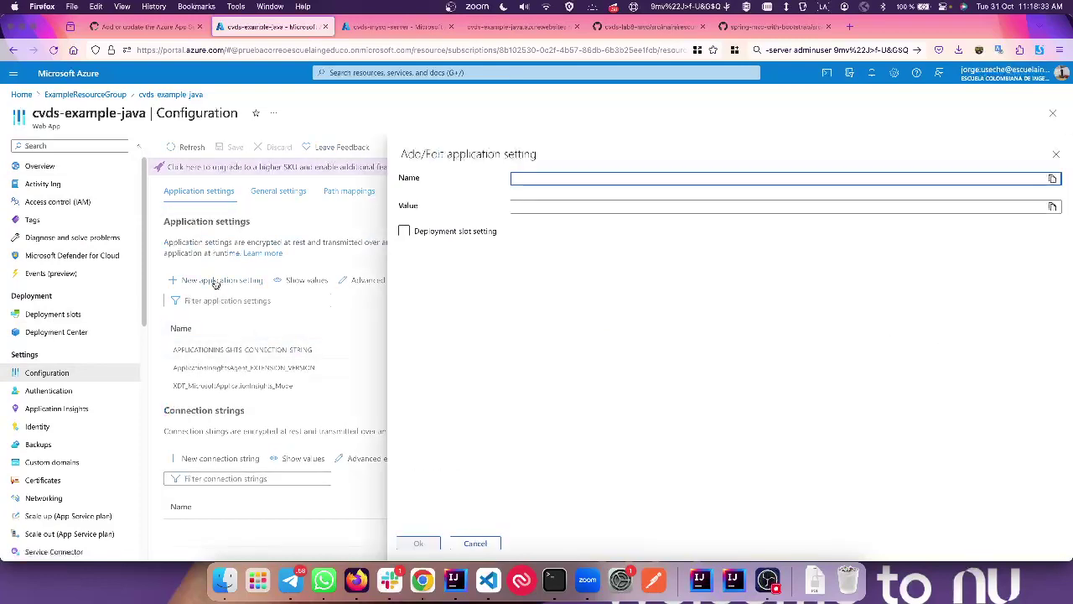
key(ctrl+Right)
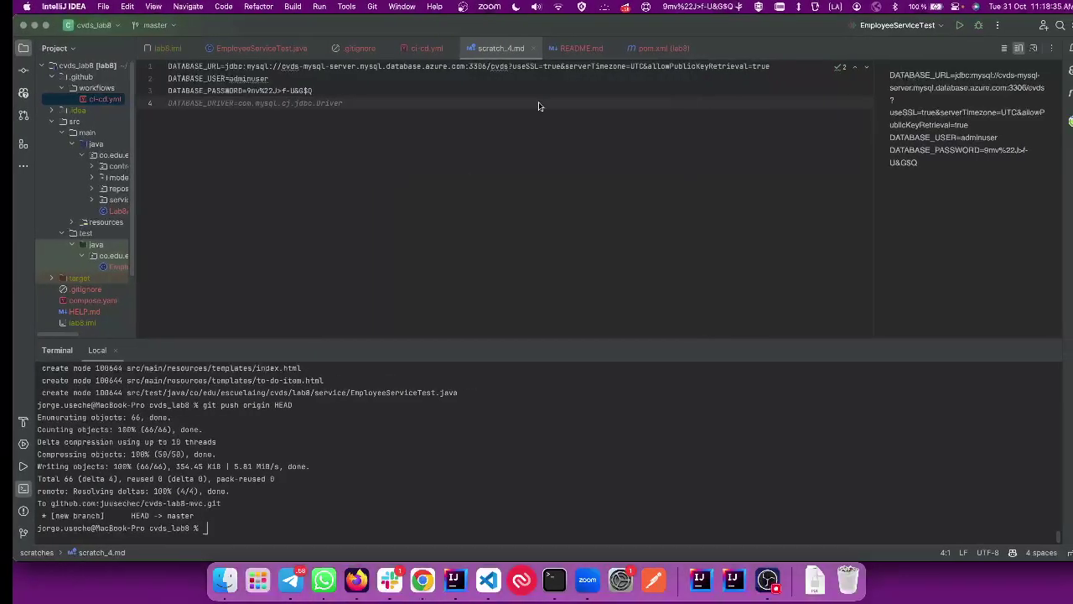
double_click(178, 67)
key(super+c)
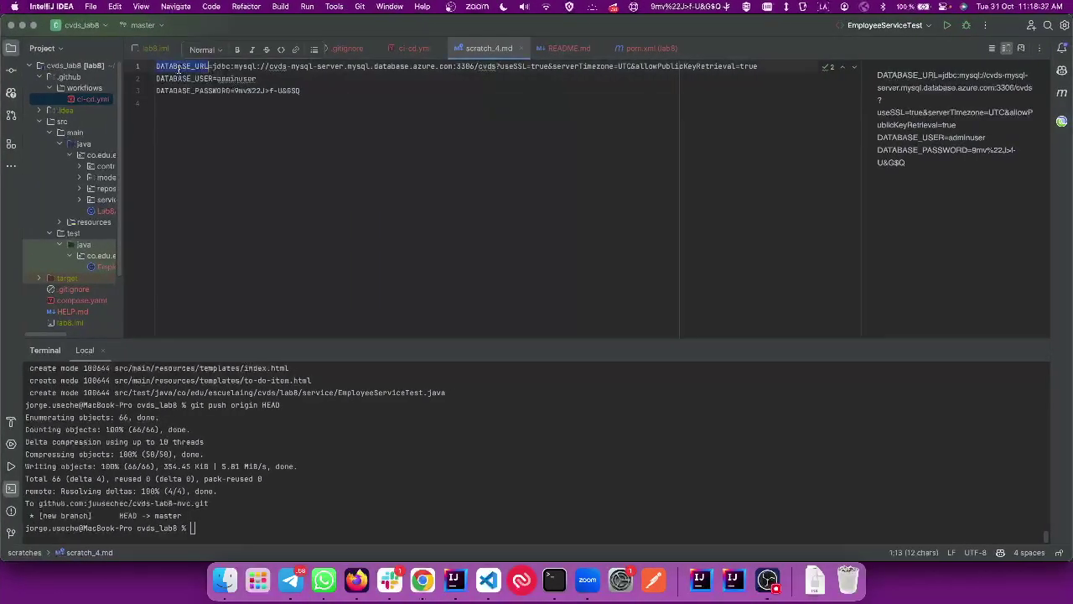
key(ctrl+Left)
click(564, 180)
key(super+v)
click(561, 206)
key(ctrl+Right)
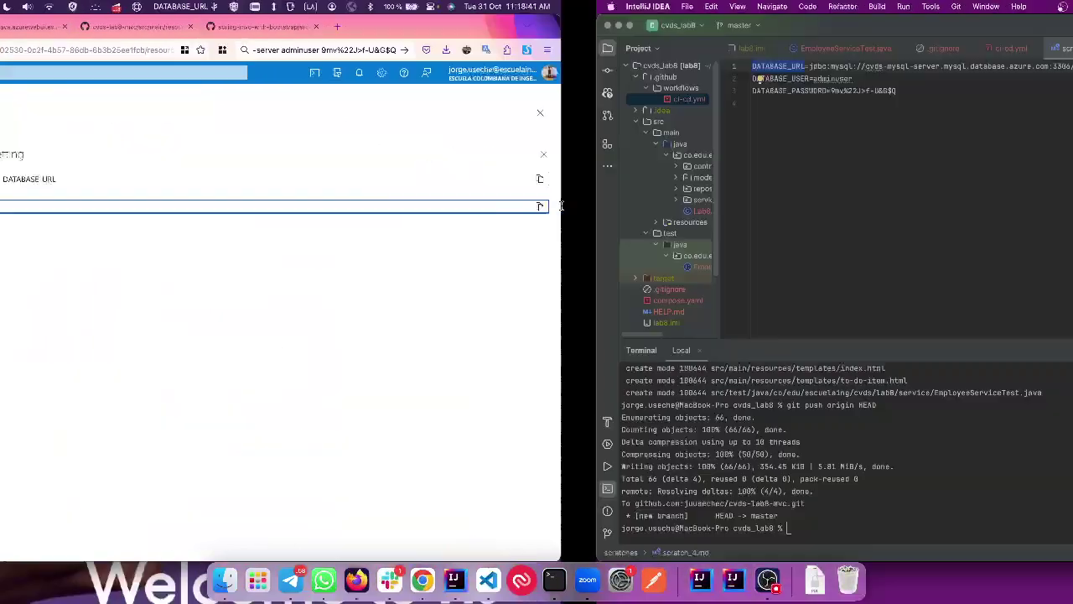
click(236, 66)
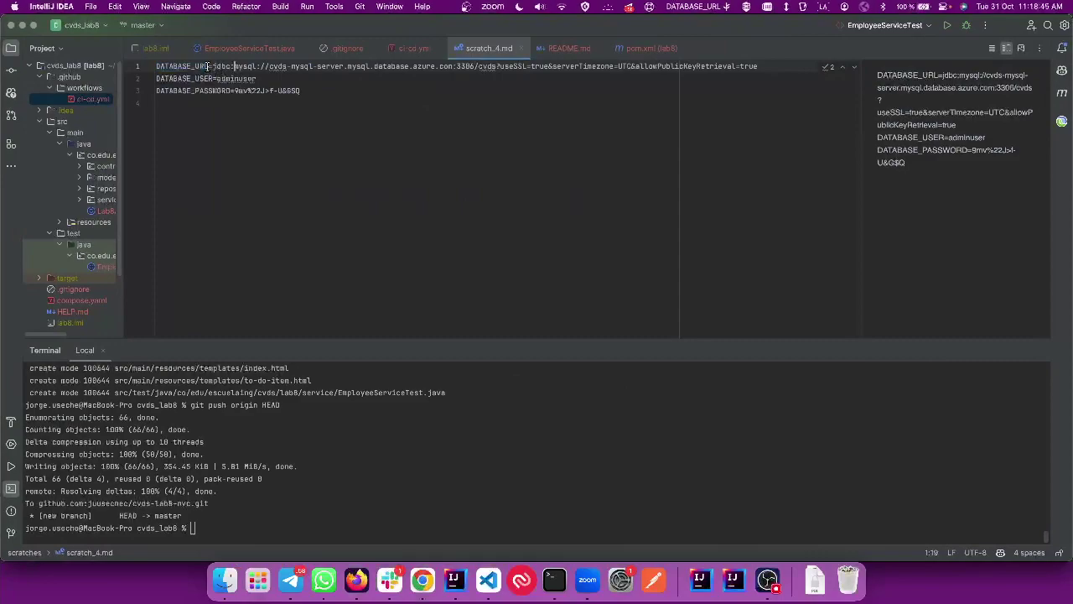
drag(213, 67, 757, 66)
key(super+c)
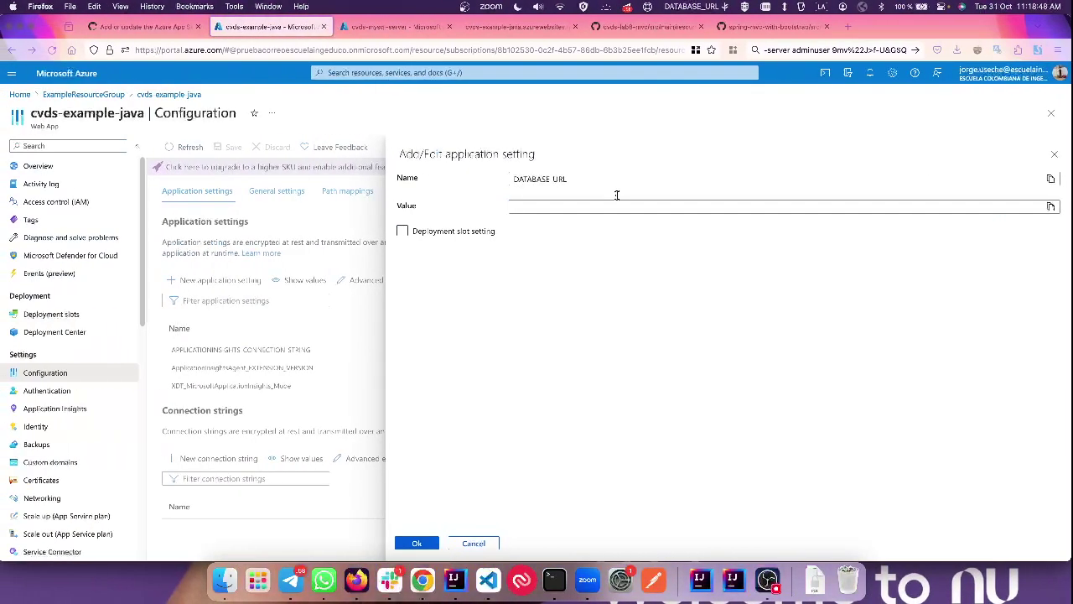
click(610, 207)
key(super+v)
click(429, 542)
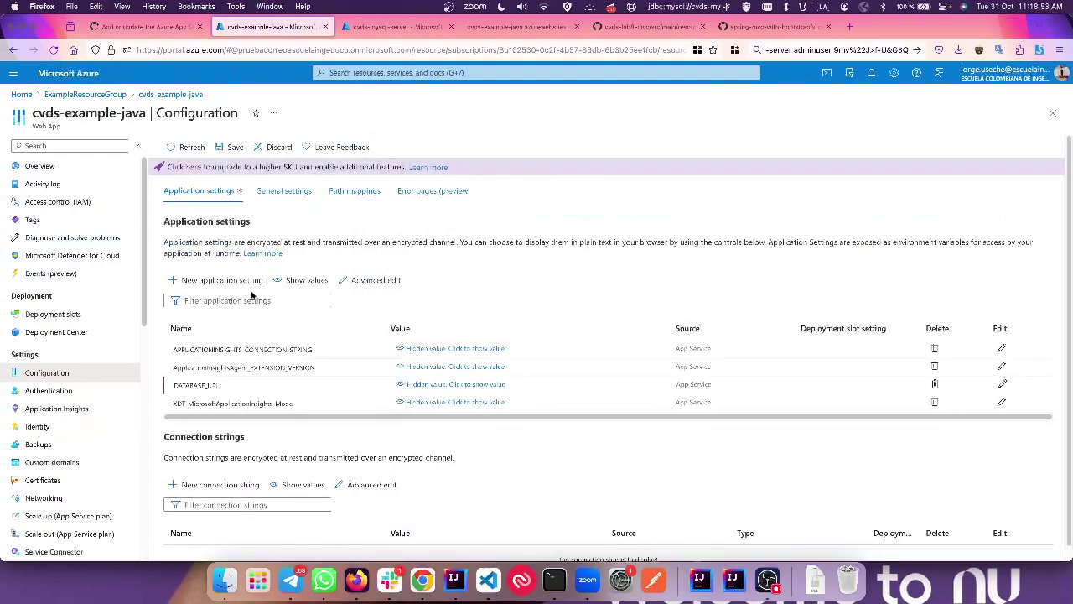
Step: Add the DATABASE_USER application setting with the database user name from the scratch file
click(233, 282)
key(super+Tab)
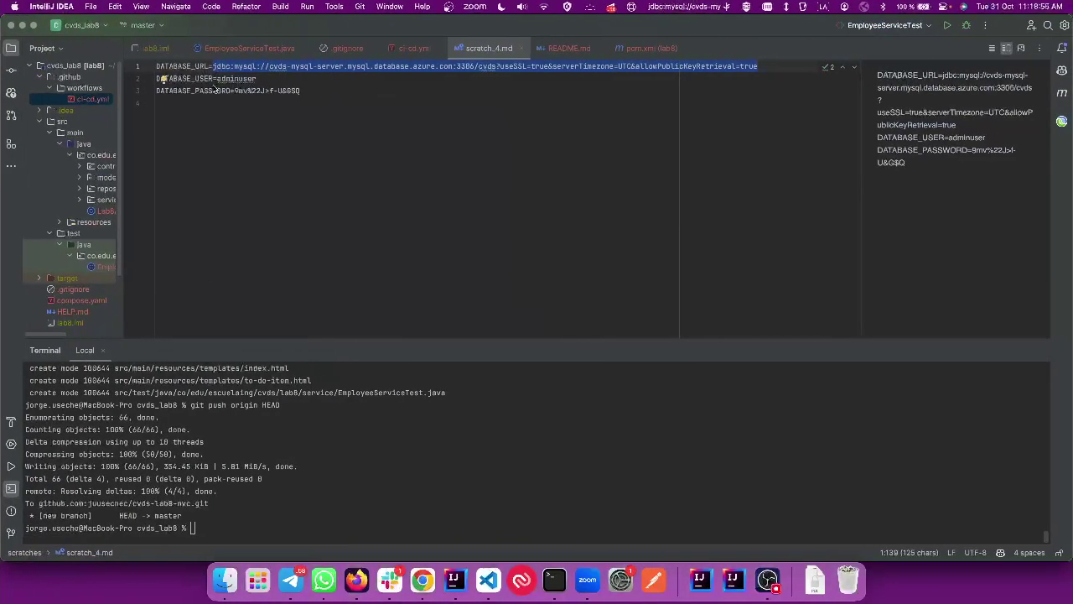
double_click(237, 78)
key(super+Tab)
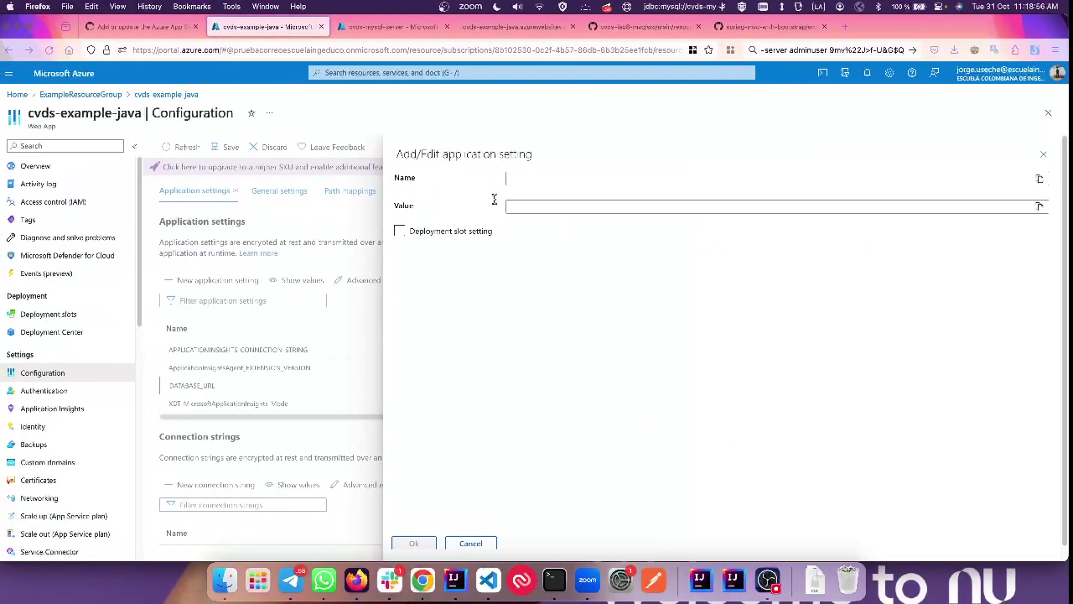
text(DATABASE_USER)
click(574, 206)
key(super+Tab)
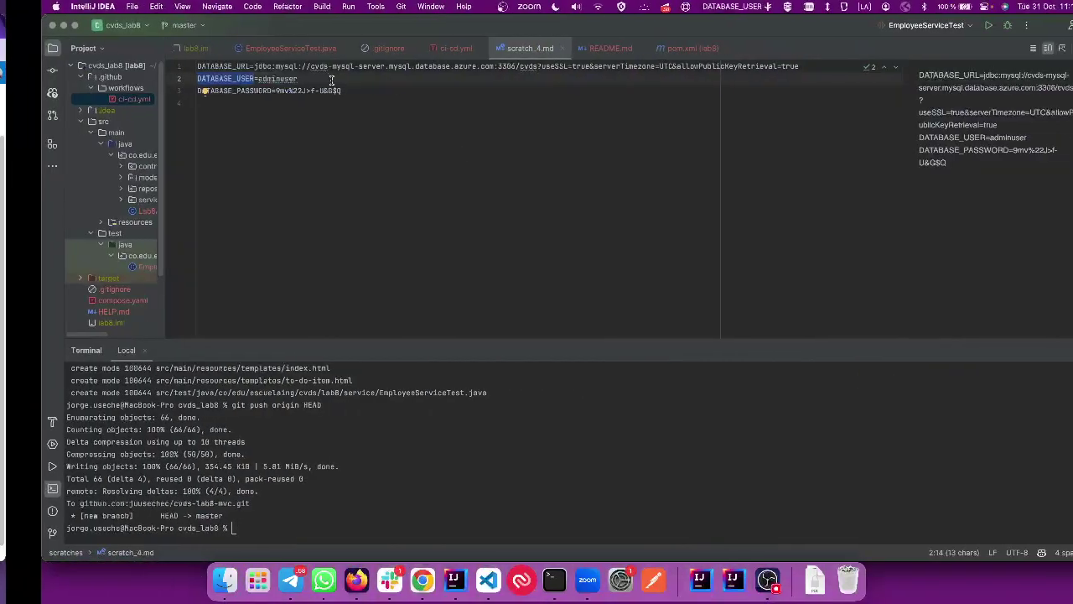
double_click(243, 78)
key(super+c)
key(super+Tab)
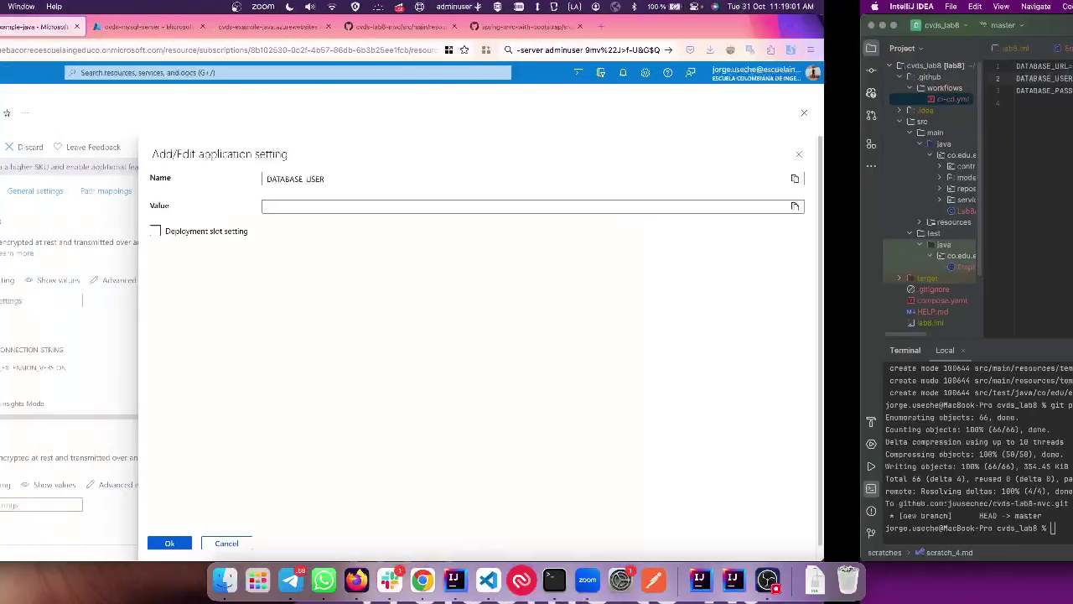
key(super+v)
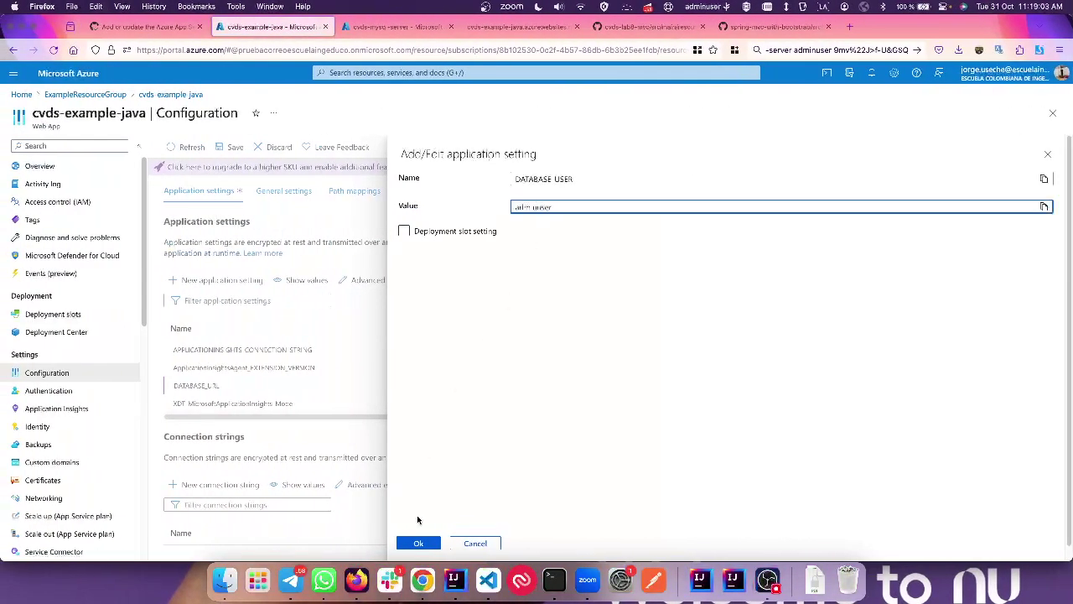
click(419, 543)
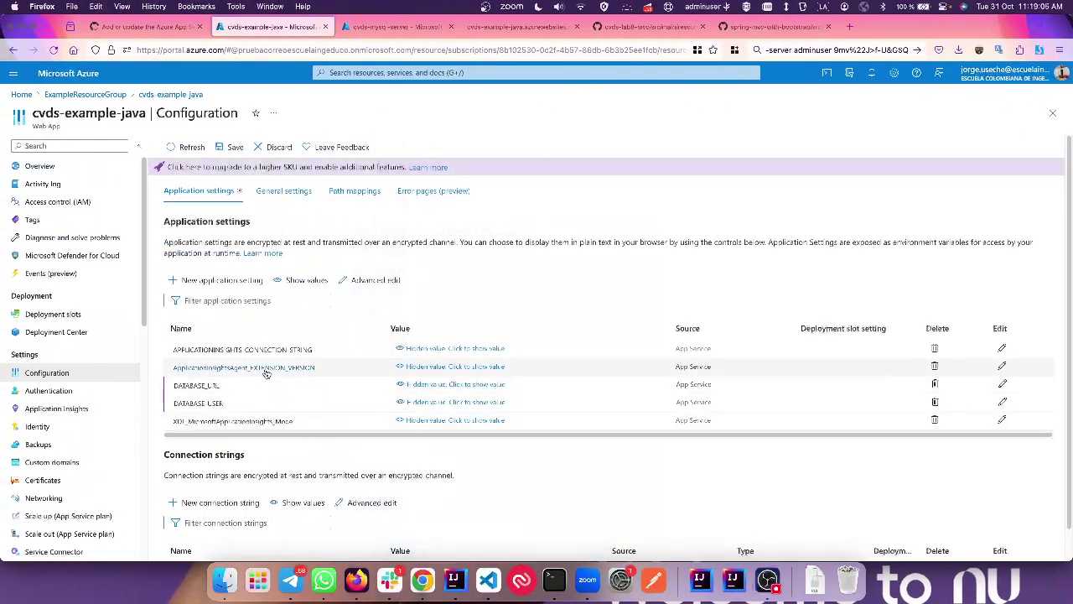
Step: Add the DATABASE_PASSWORD setting with the copied database password, then save the settings
key(super+Tab)
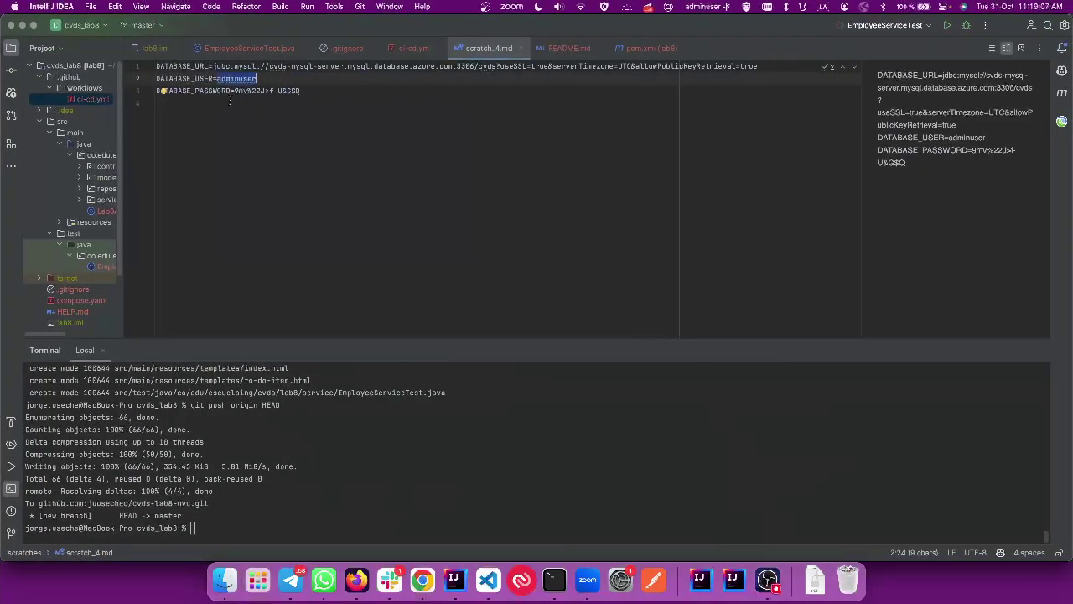
drag(231, 90, 126, 80)
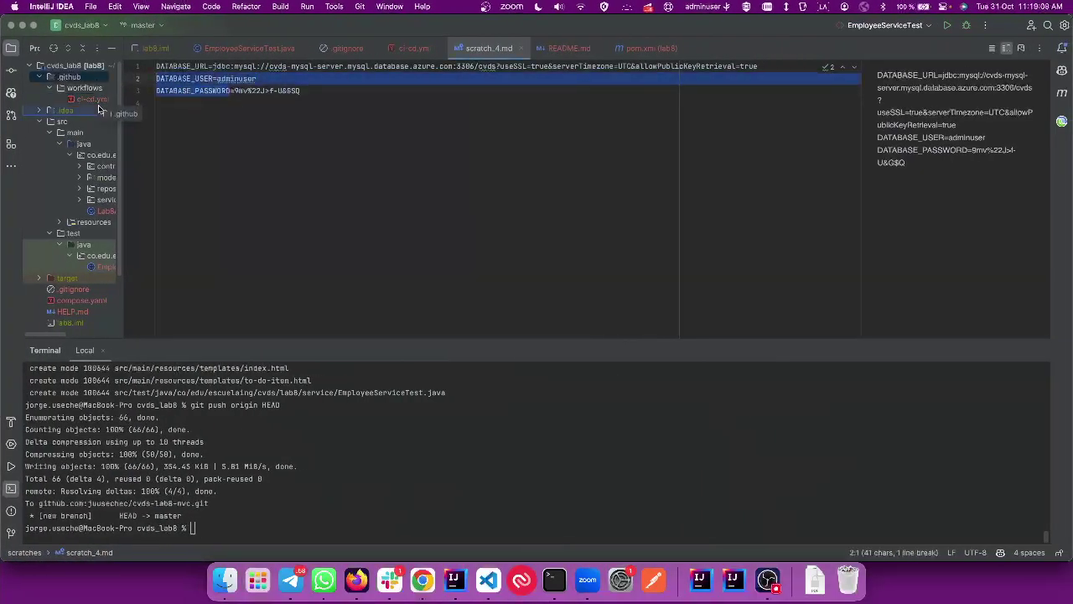
scroll(109, 92, right, 2)
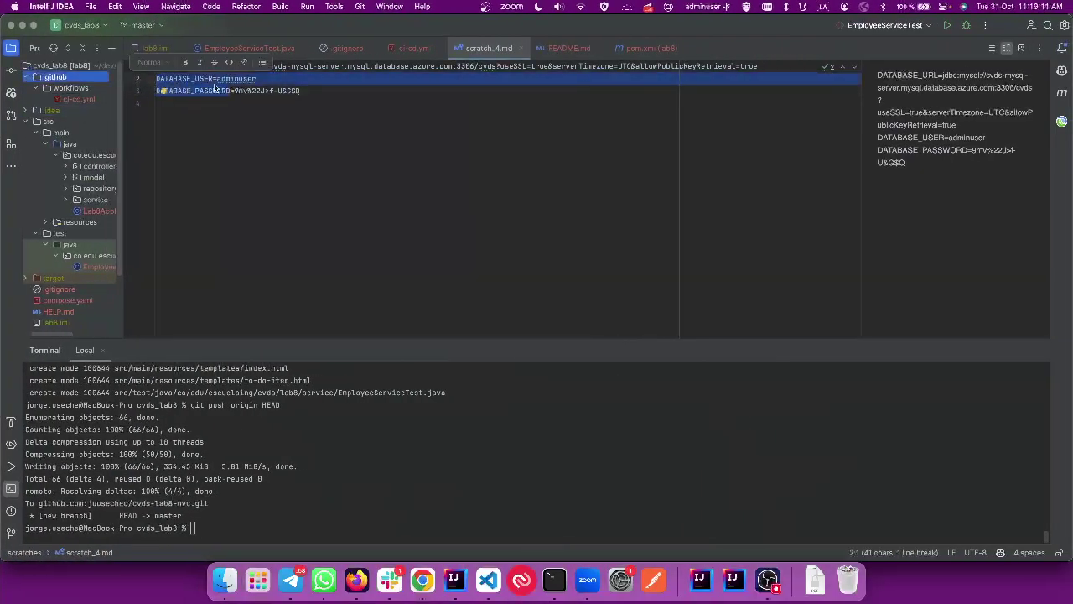
key(super+Tab)
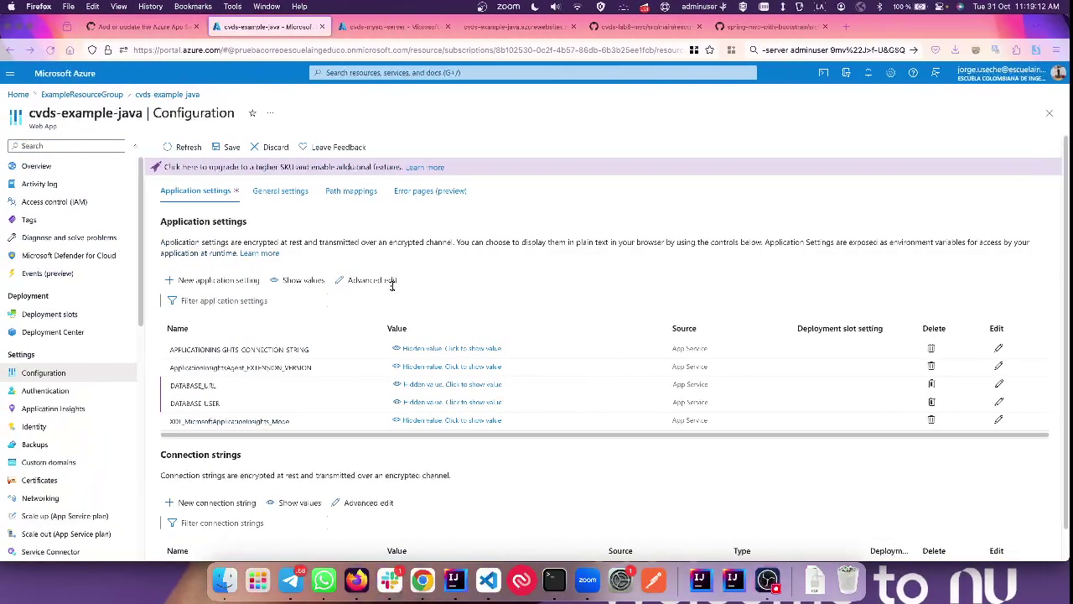
click(217, 280)
key(super+v)
click(640, 205)
key(super+Tab)
click(322, 98)
drag(300, 90, 234, 91)
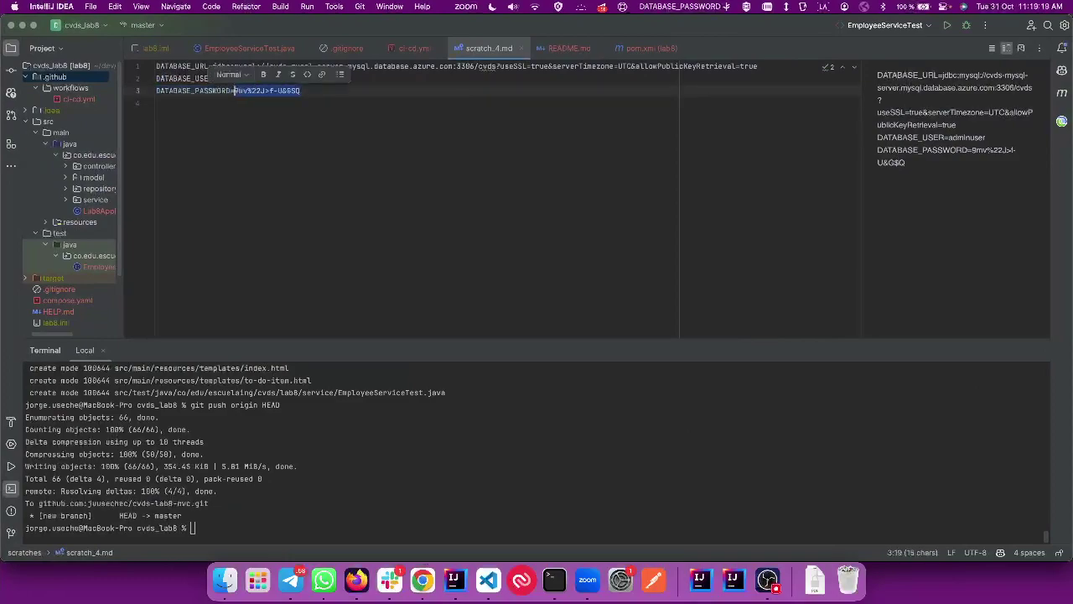
key(super+c)
key(super+Tab)
key(super+v)
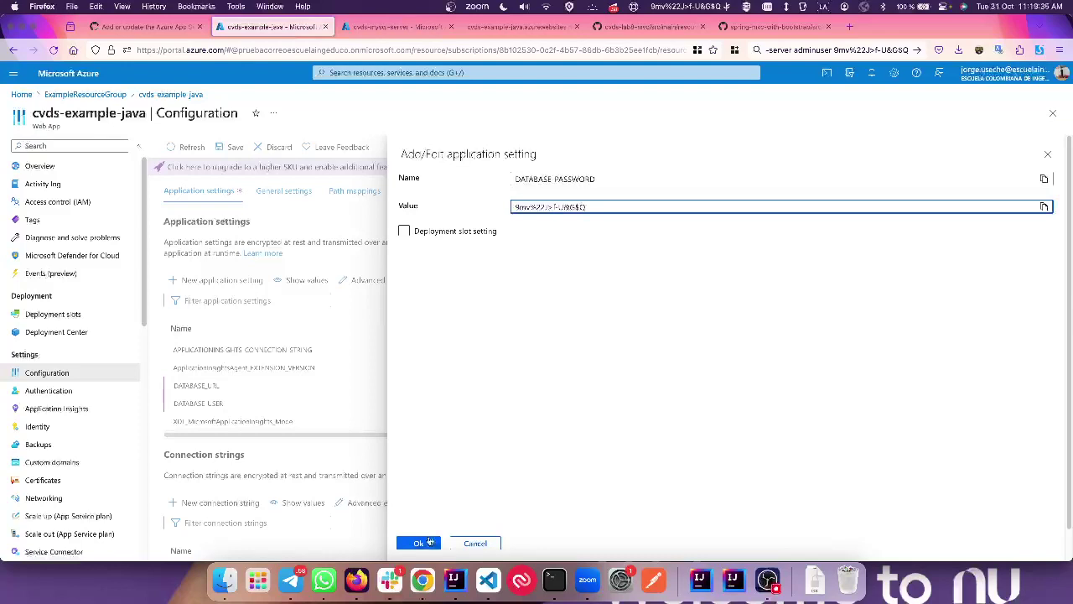
click(428, 541)
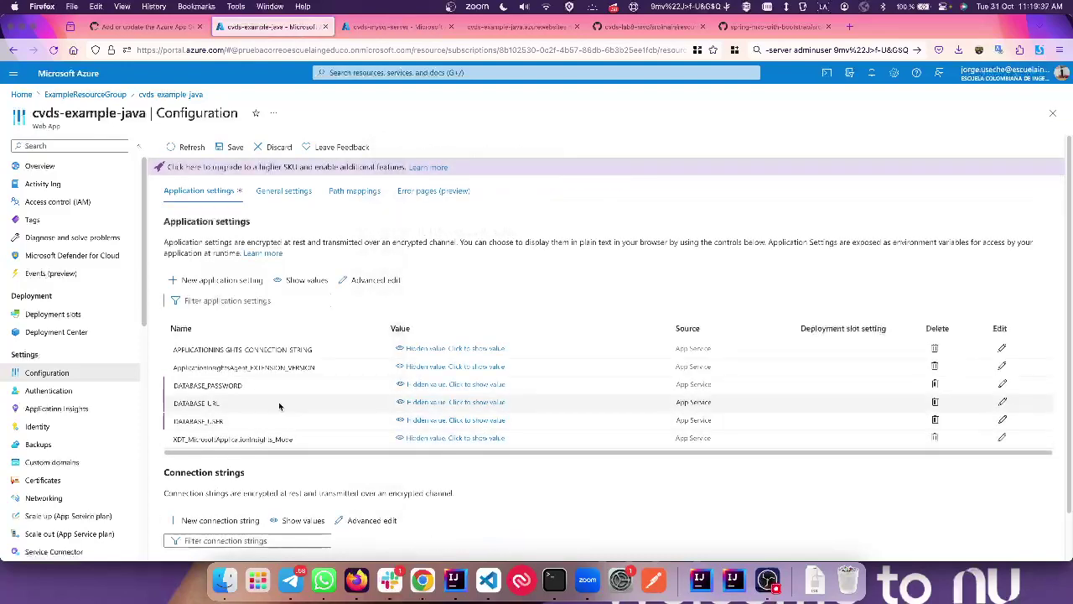
scroll(285, 420, down, 1)
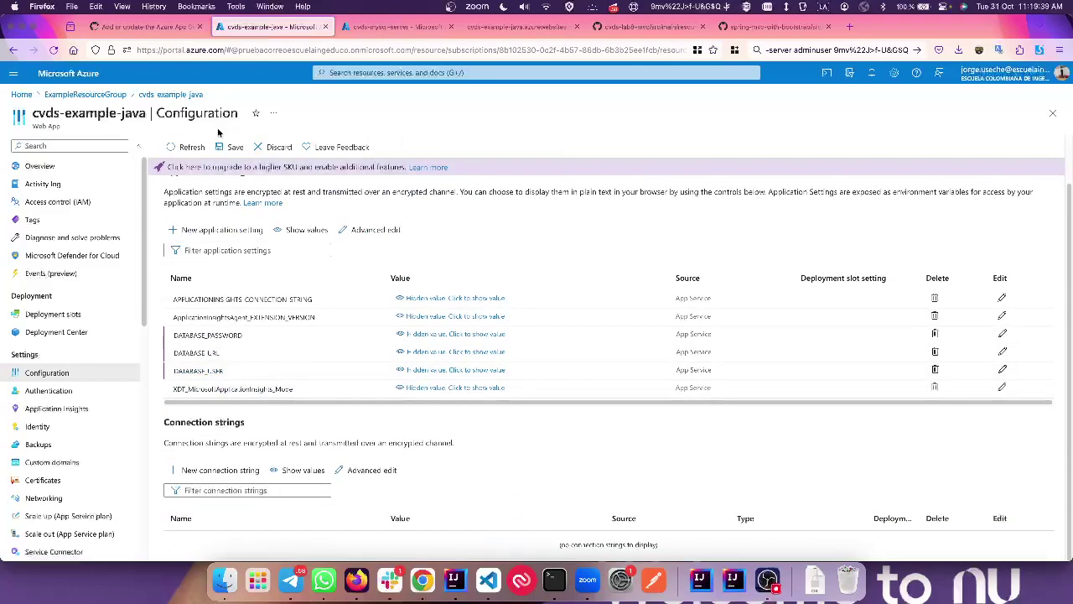
click(241, 147)
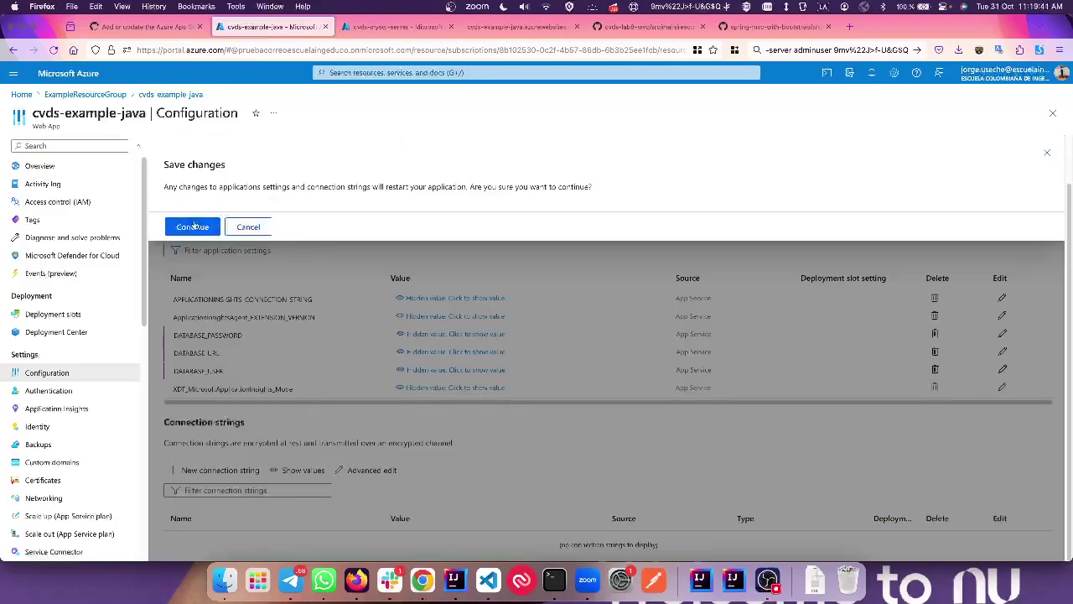
Step: Confirm saving the three database settings despite the restart, then view cvds-example-java's Overview
click(193, 226)
scroll(324, 315, up, 1)
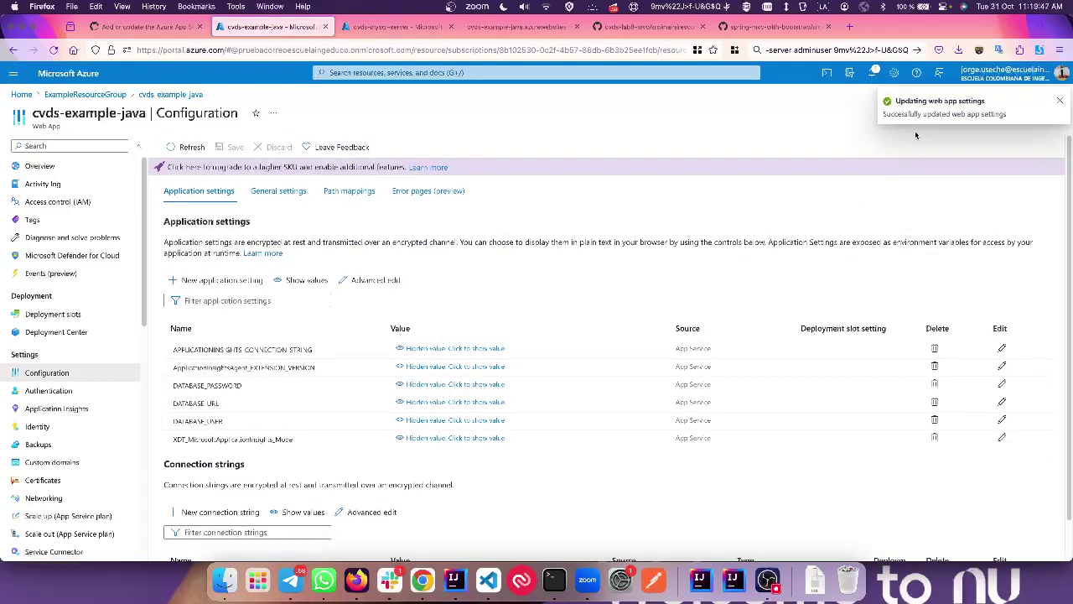
click(53, 170)
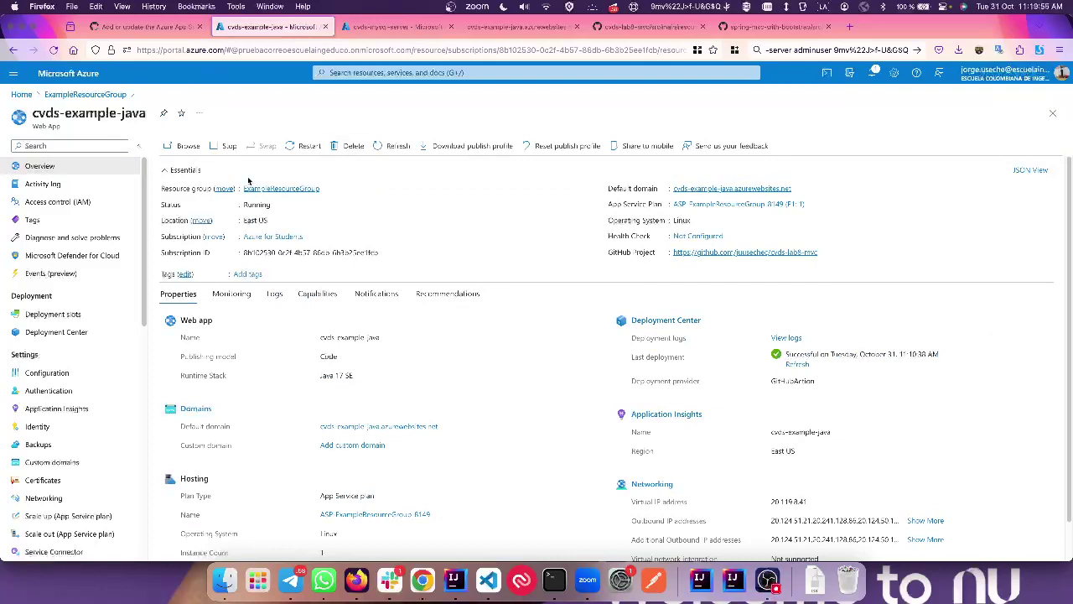
Step: Check the successful GitHub Actions deployment run, then open cvds-example-java's Log stream again
click(164, 26)
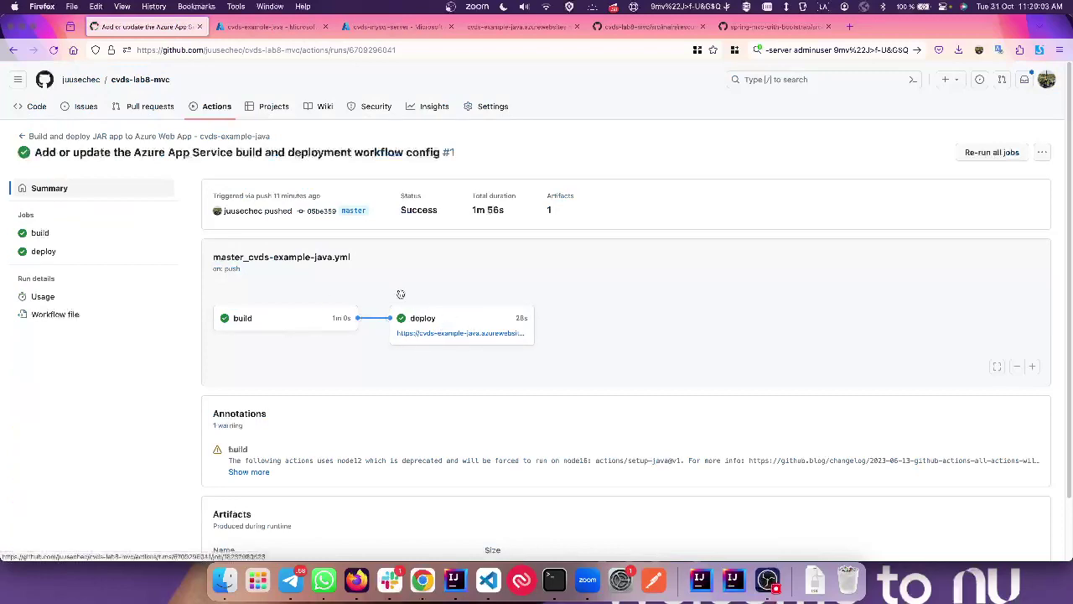
key(ctrl+Tab)
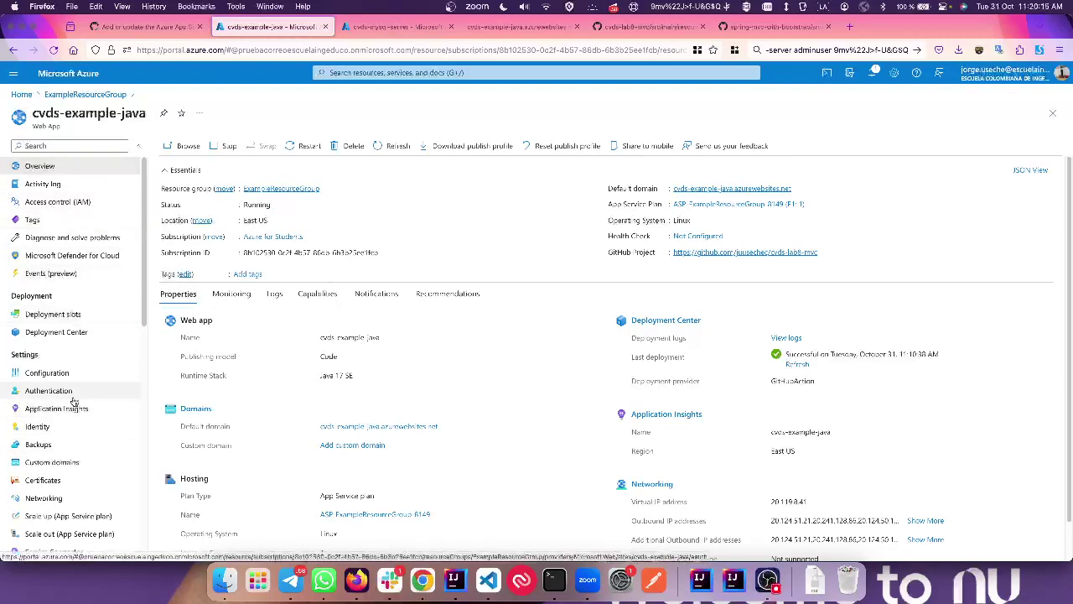
scroll(73, 402, down, 10)
scroll(74, 401, down, 2)
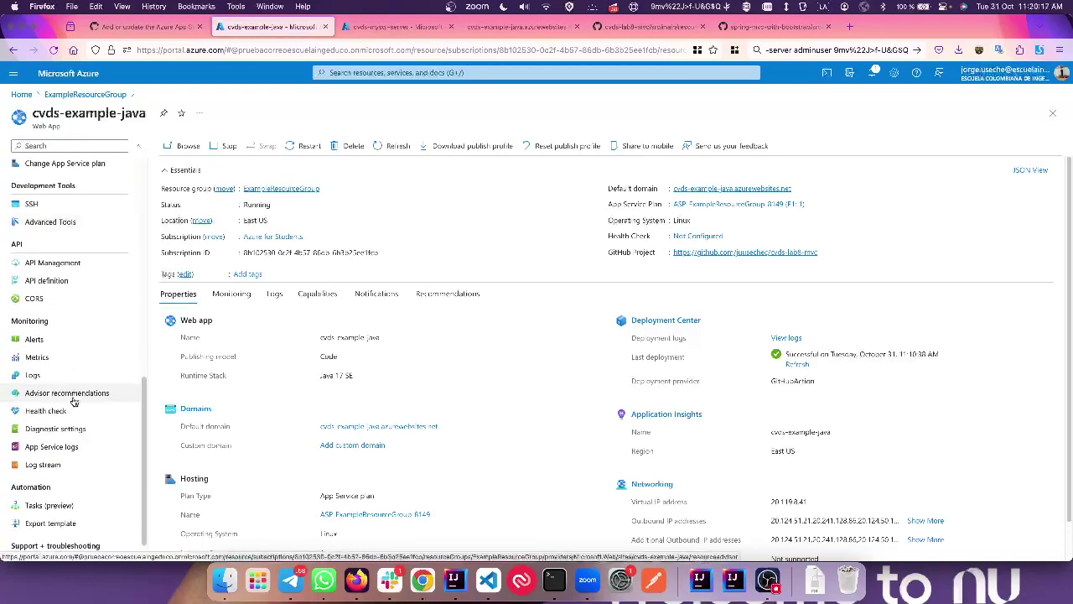
click(74, 464)
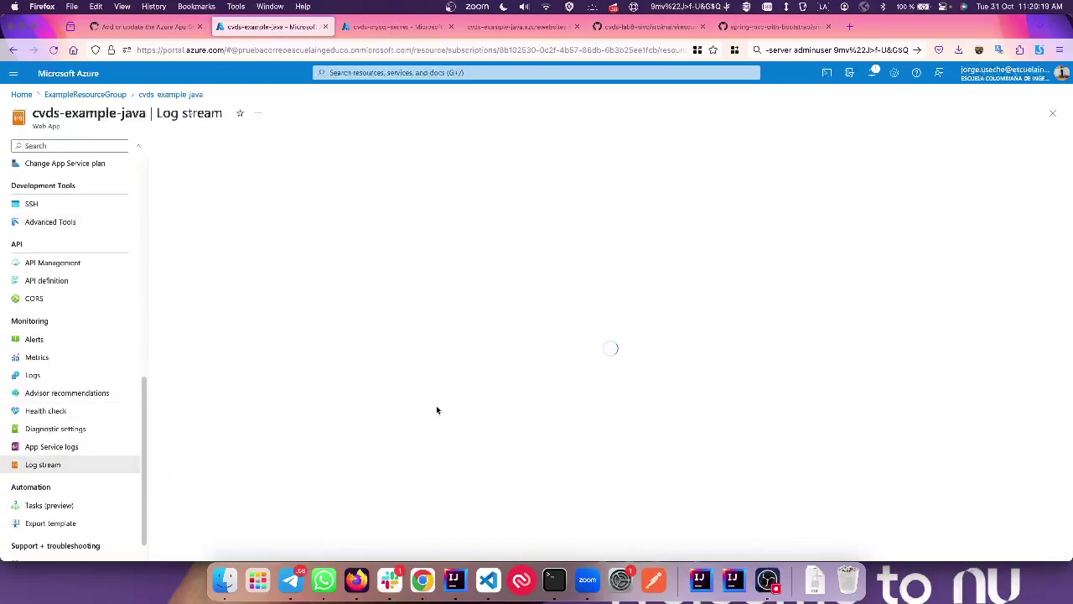
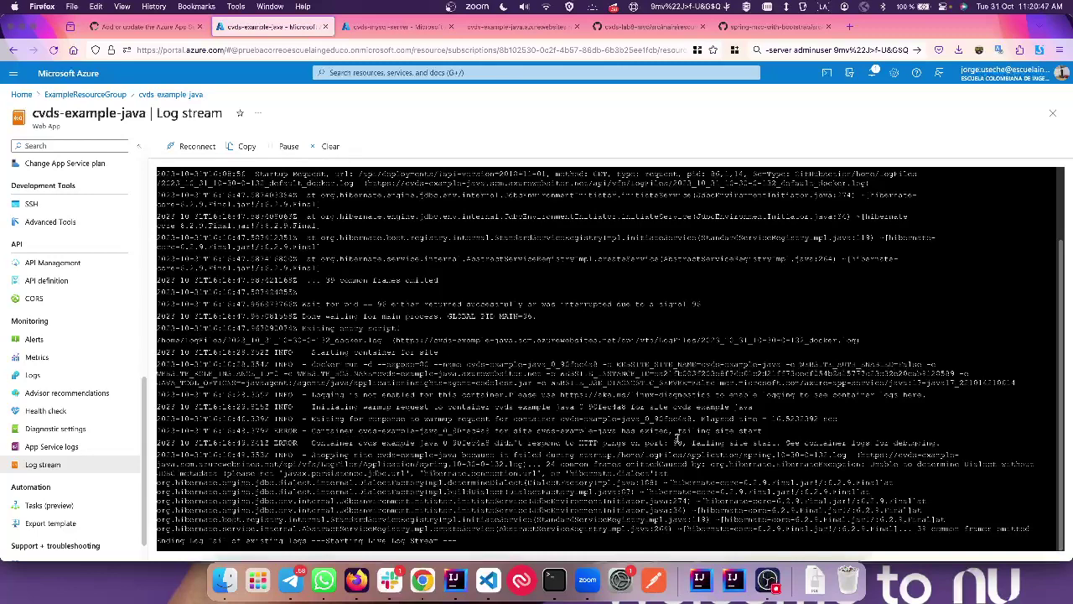
Step: Note the port 80 error in the log and compare both projects' application.properties settings
drag(670, 432, 604, 428)
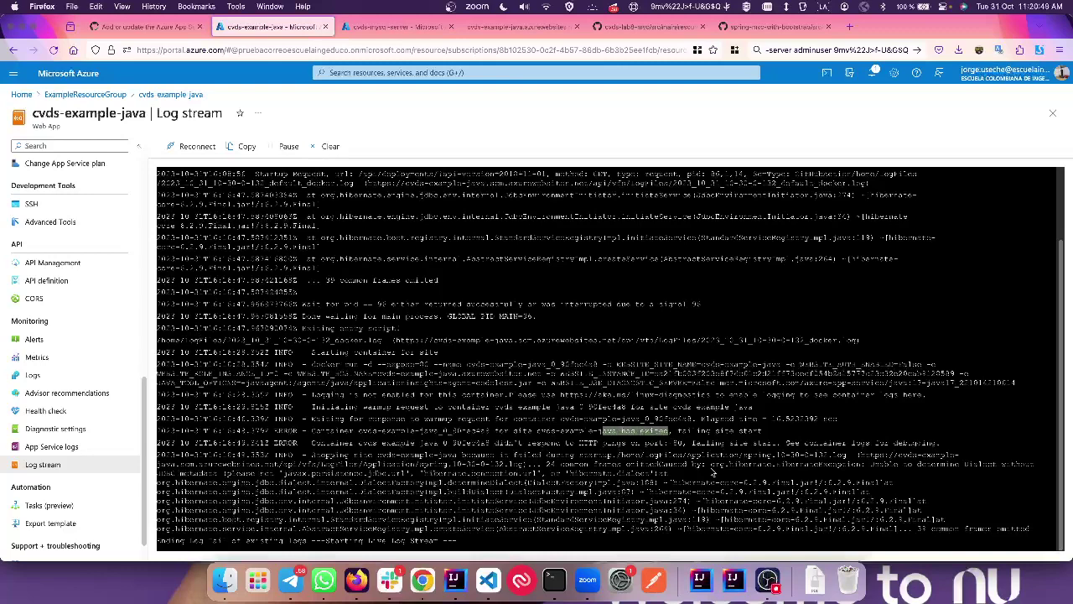
click(519, 452)
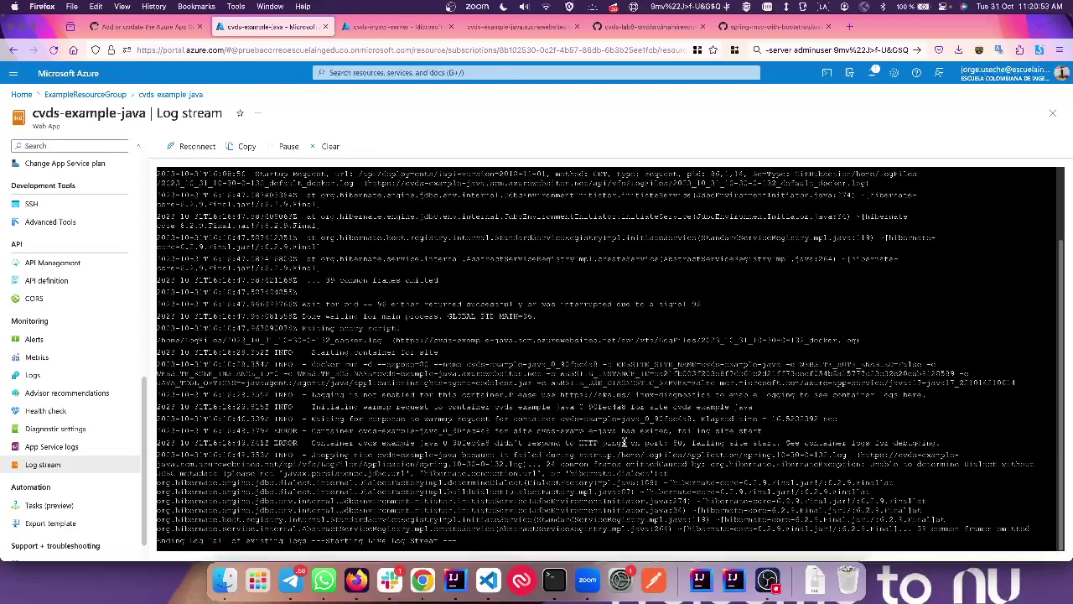
double_click(679, 442)
click(752, 29)
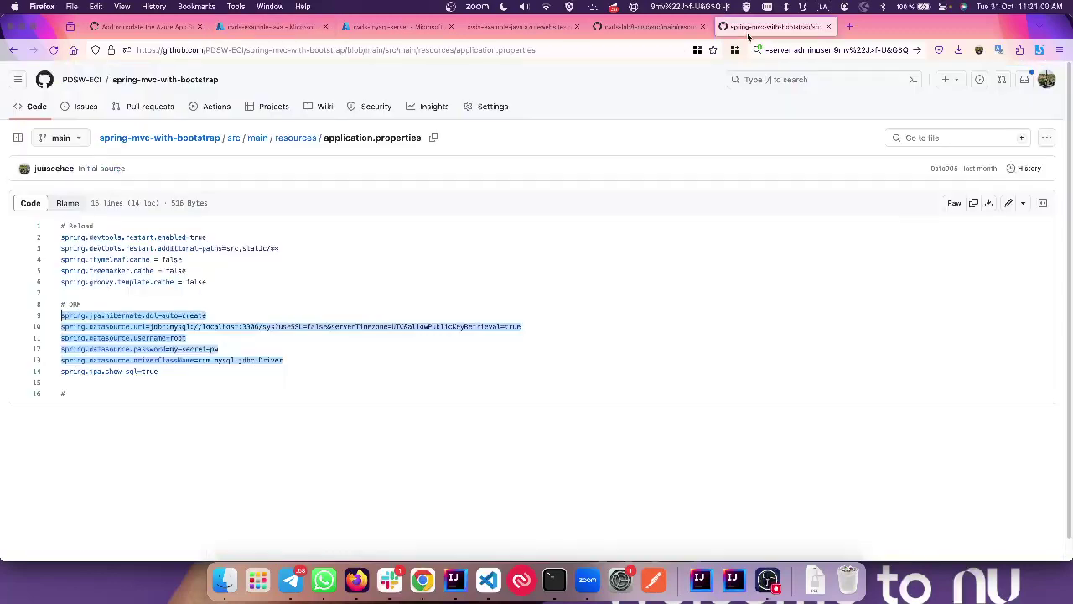
click(424, 256)
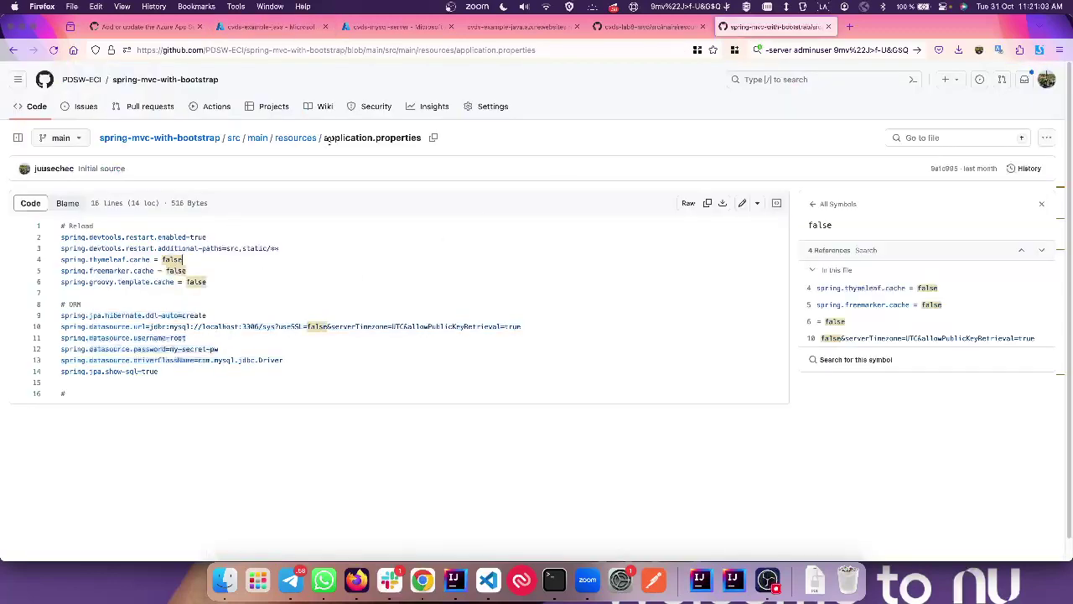
click(610, 24)
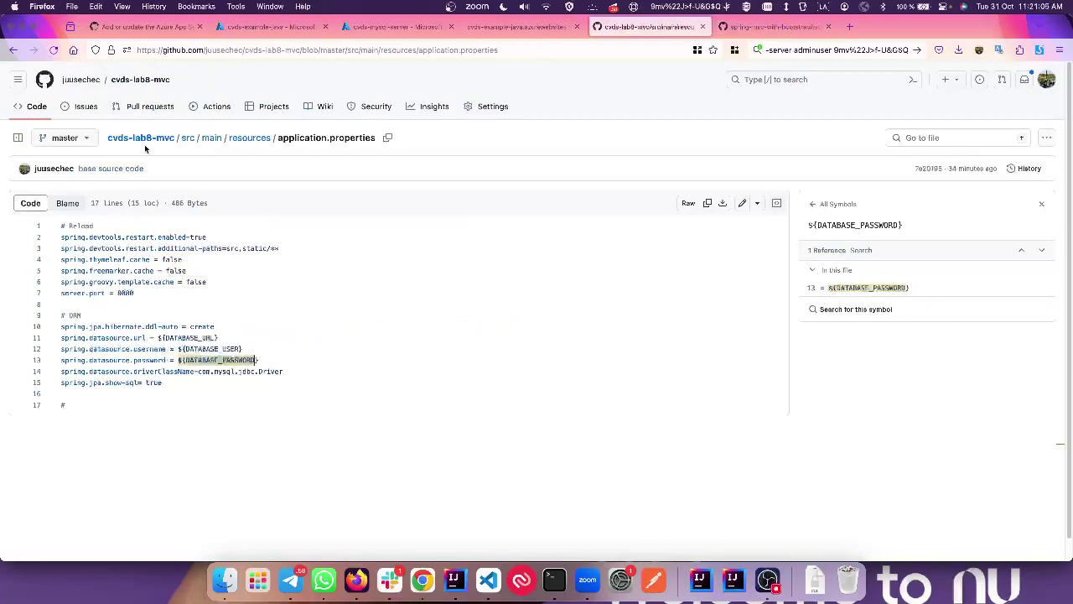
click(205, 337)
click(125, 294)
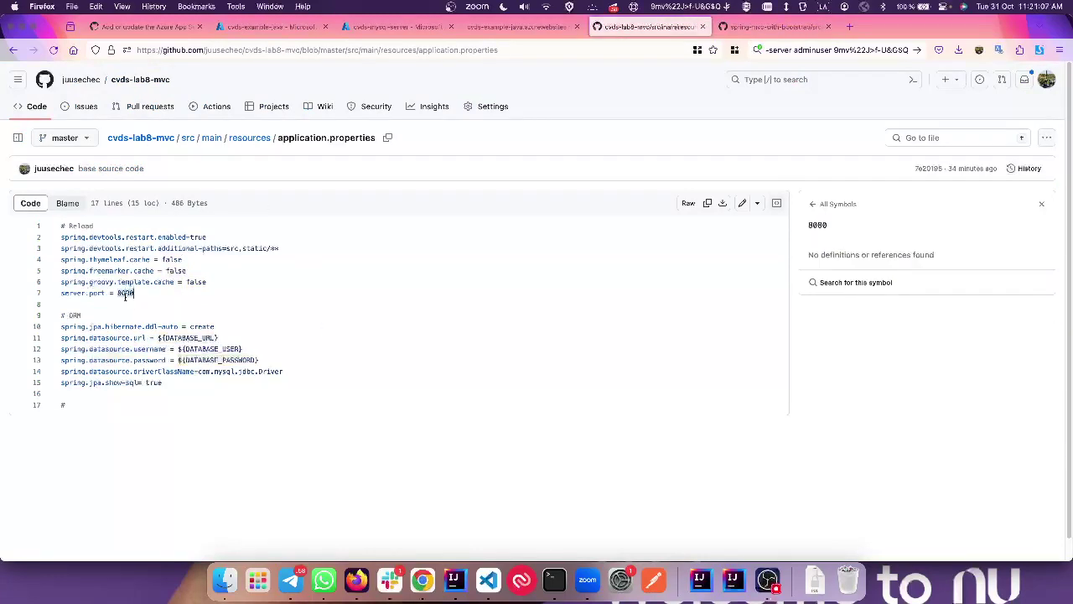
Step: Change server.port from 8080 to 80, commit to master, and view the workflow runs
click(742, 204)
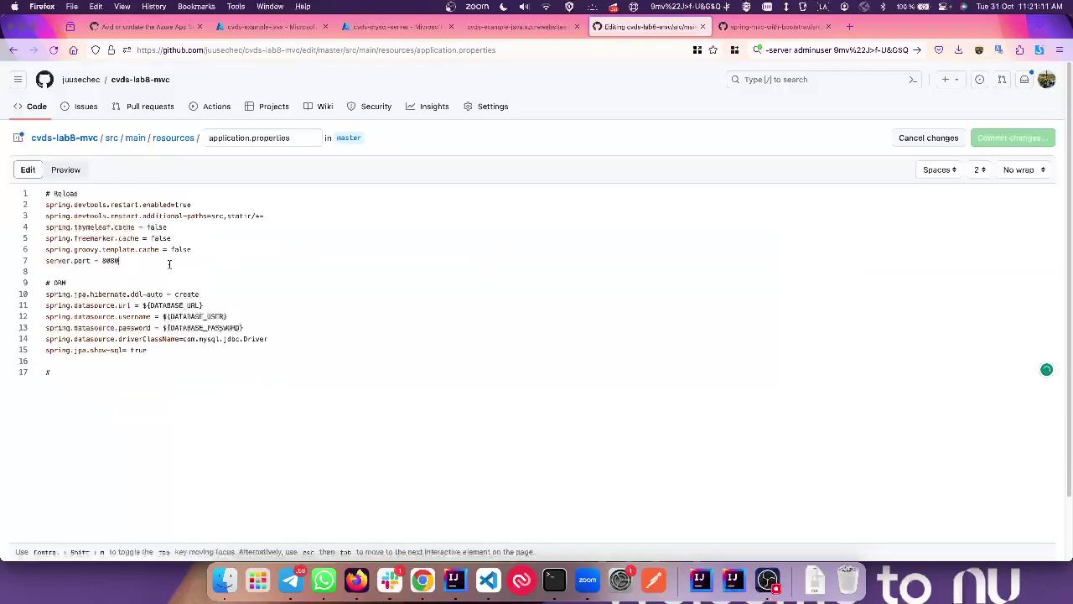
click(168, 264)
key(BackSpace)
key(BackSpace)
click(994, 141)
click(635, 455)
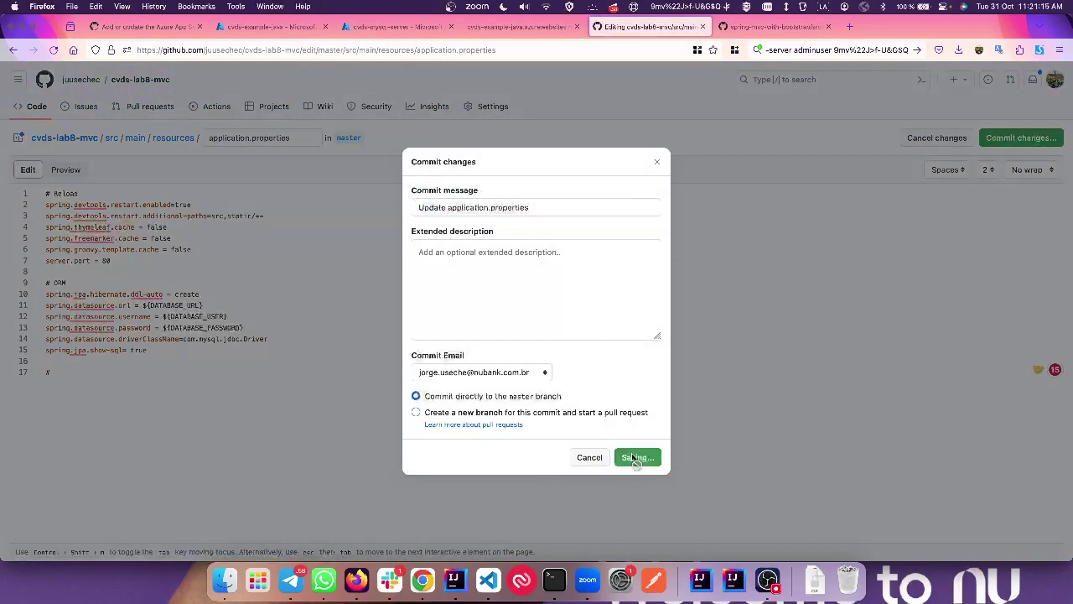
click(210, 104)
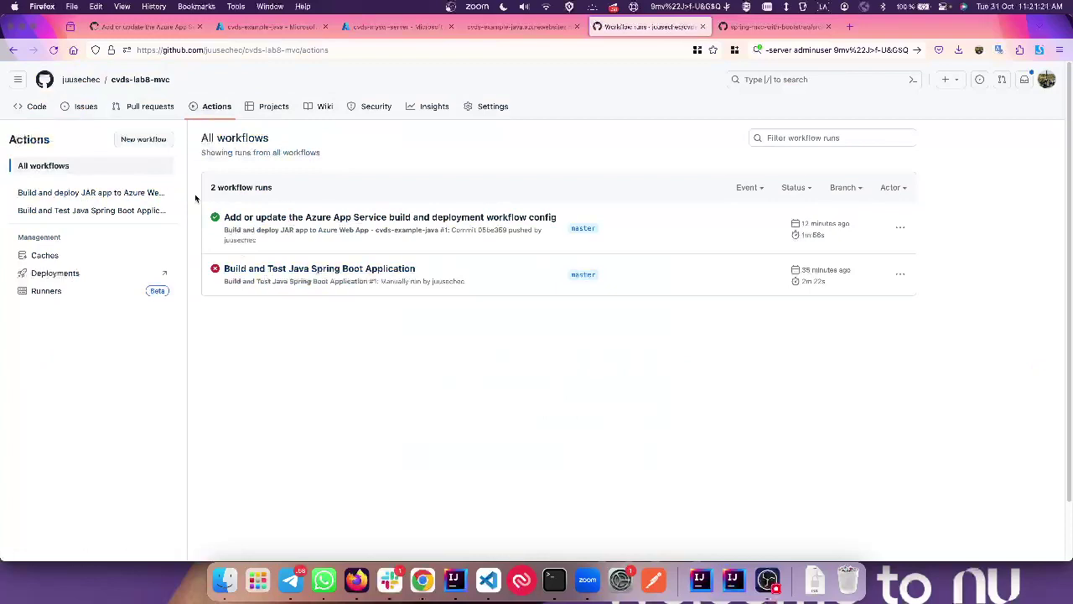
Step: Refresh the Actions list and open the queued 'Update application.properties' workflow run
click(53, 49)
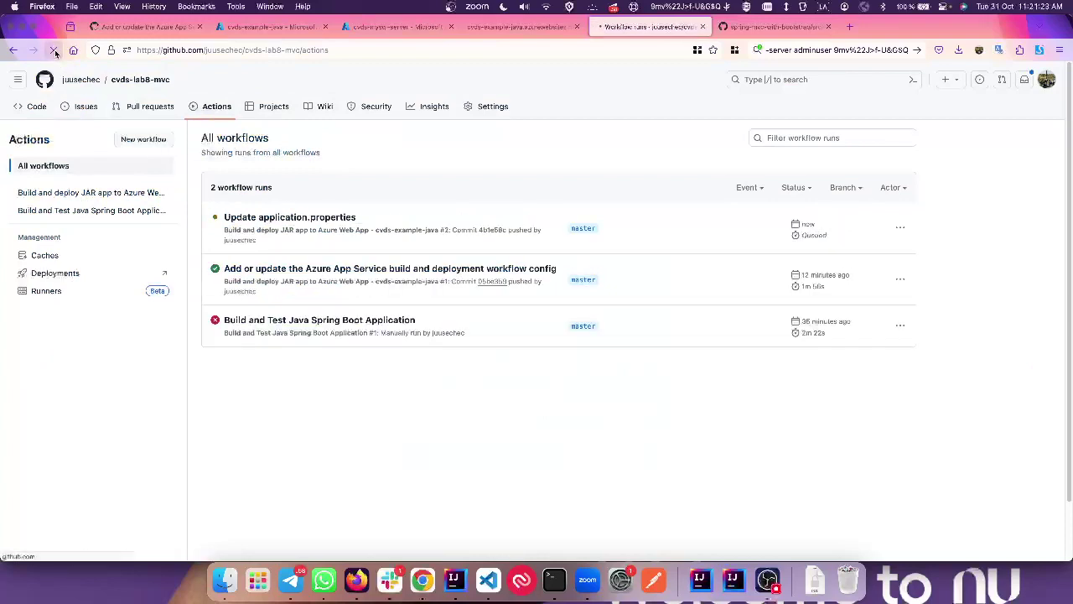
click(256, 218)
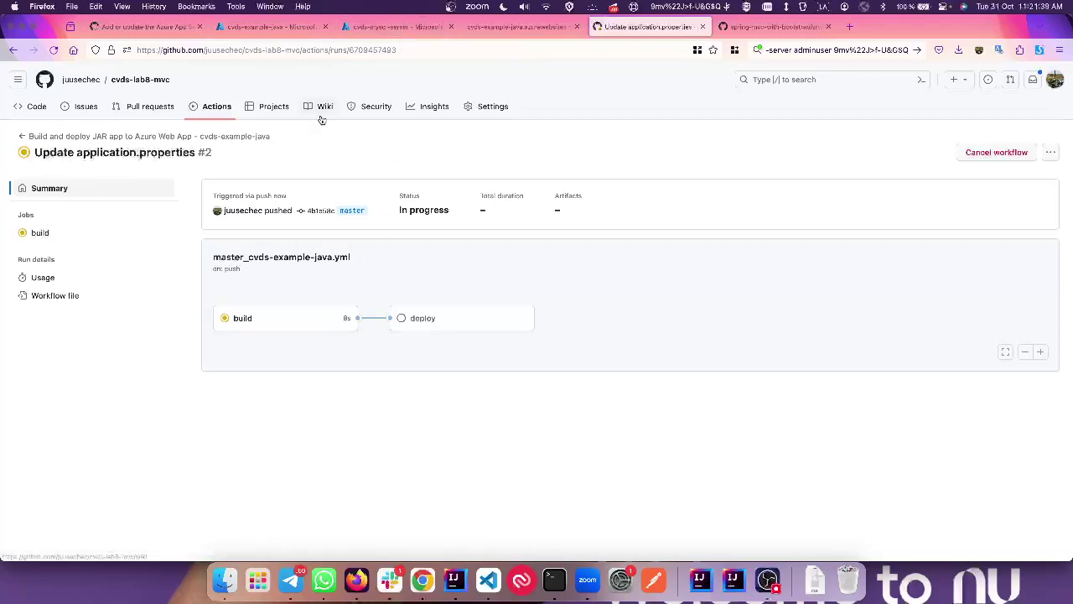
click(391, 32)
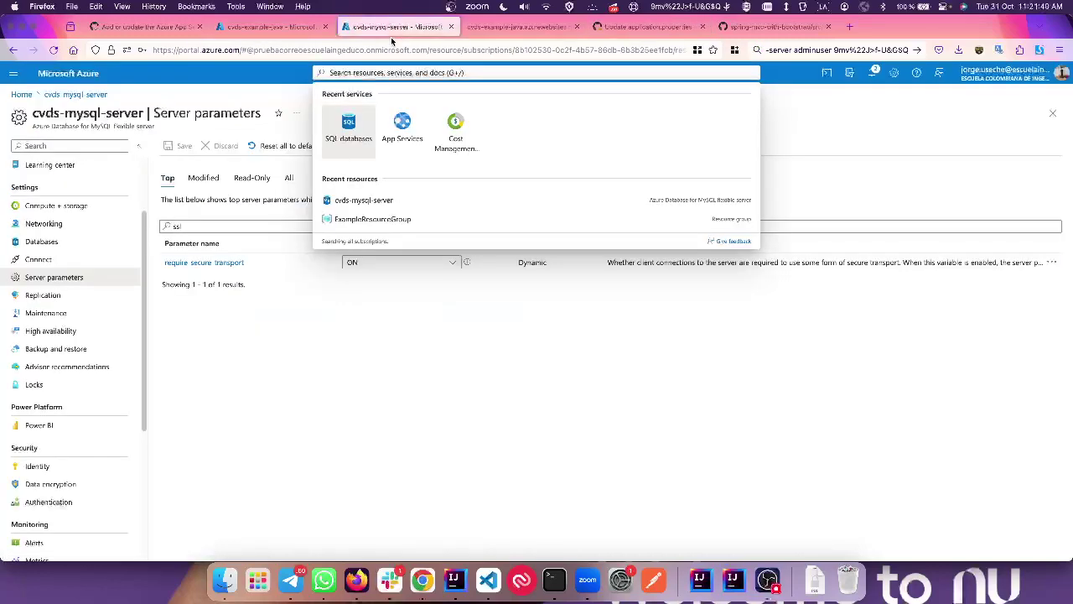
Step: Check cvds-mysql-server's Compute + storage settings, then scroll through the web app's log stream
click(276, 333)
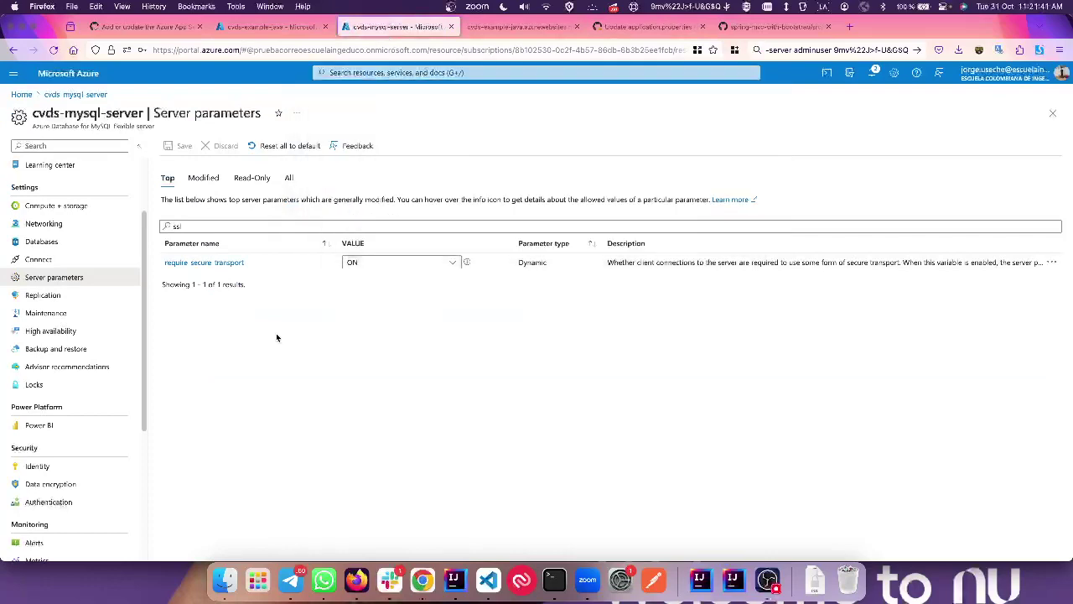
click(55, 207)
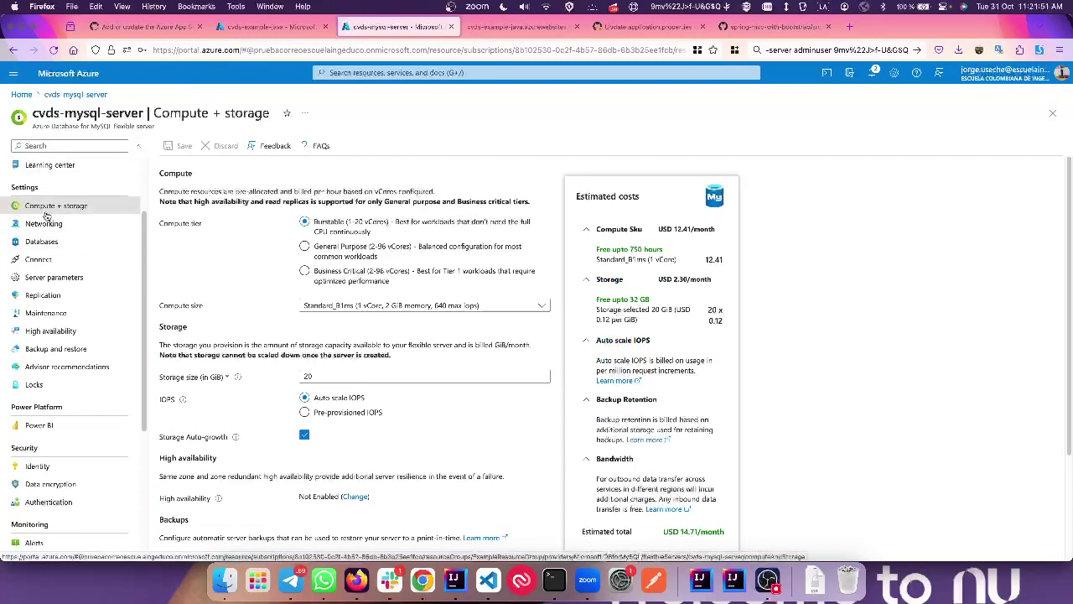
click(273, 26)
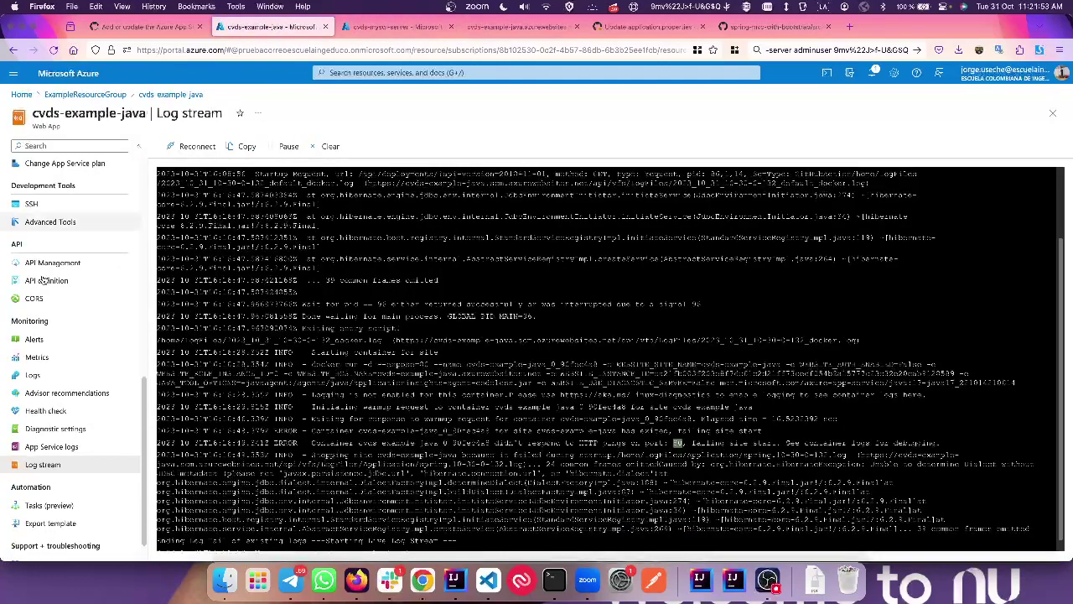
scroll(23, 312, up, 5)
scroll(26, 311, up, 5)
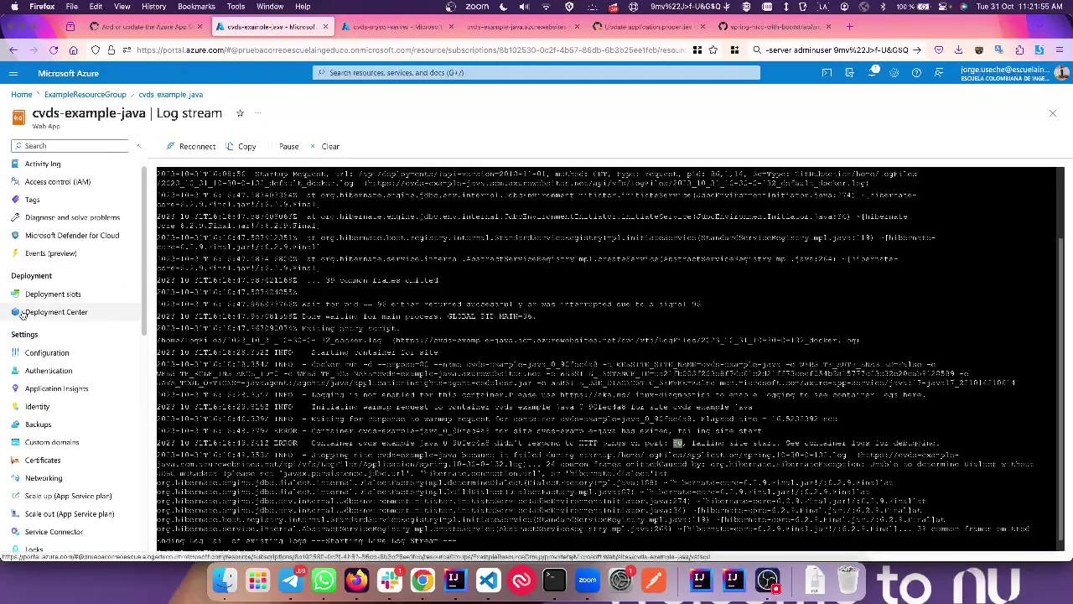
scroll(67, 402, down, 10)
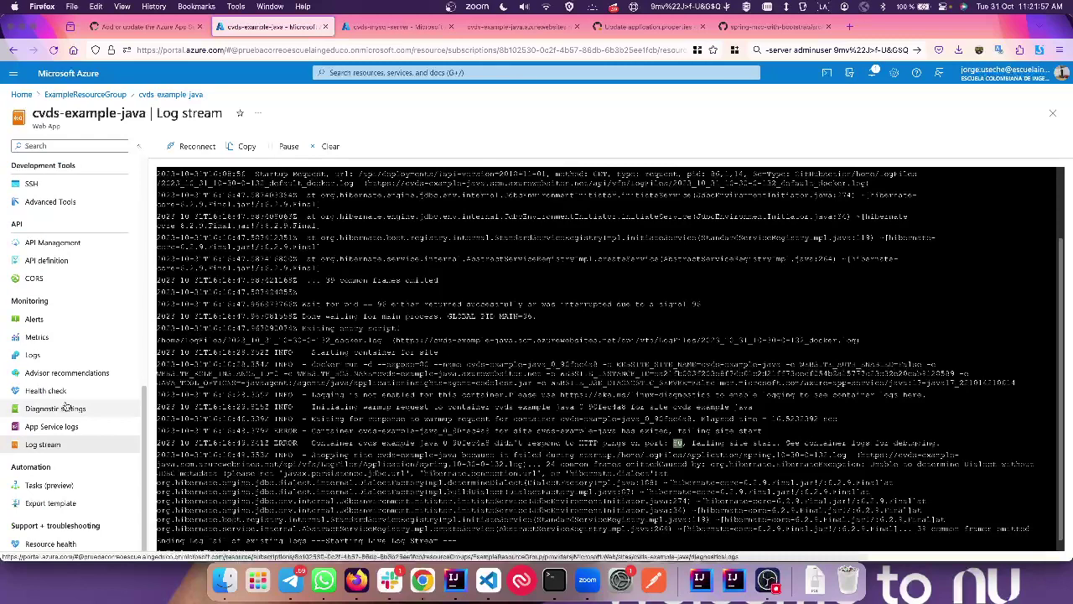
scroll(67, 405, down, 1)
scroll(61, 511, up, 5)
scroll(52, 469, down, 5)
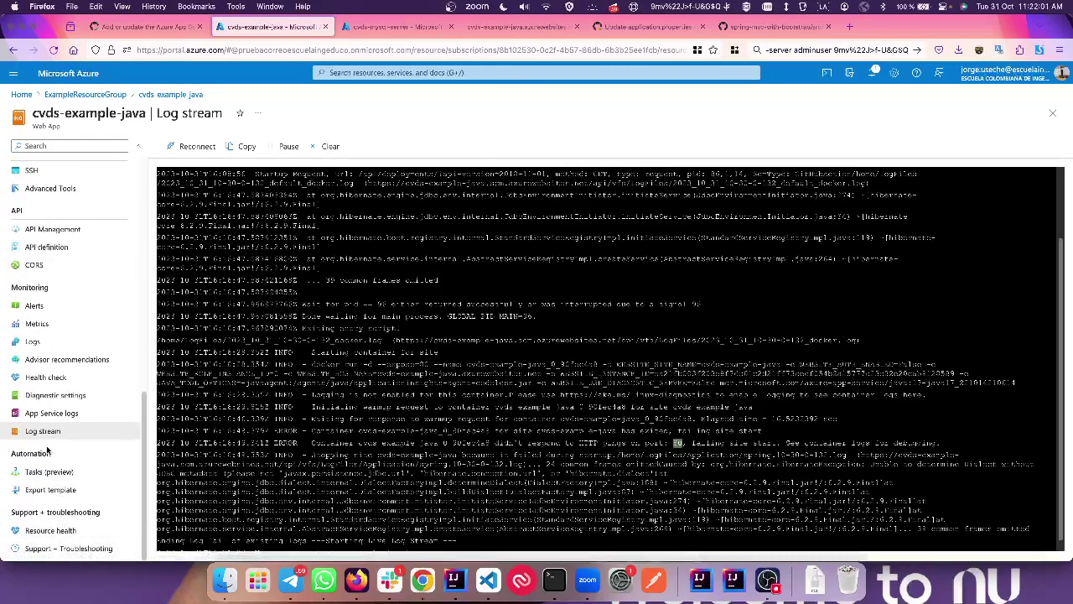
scroll(47, 451, up, 10)
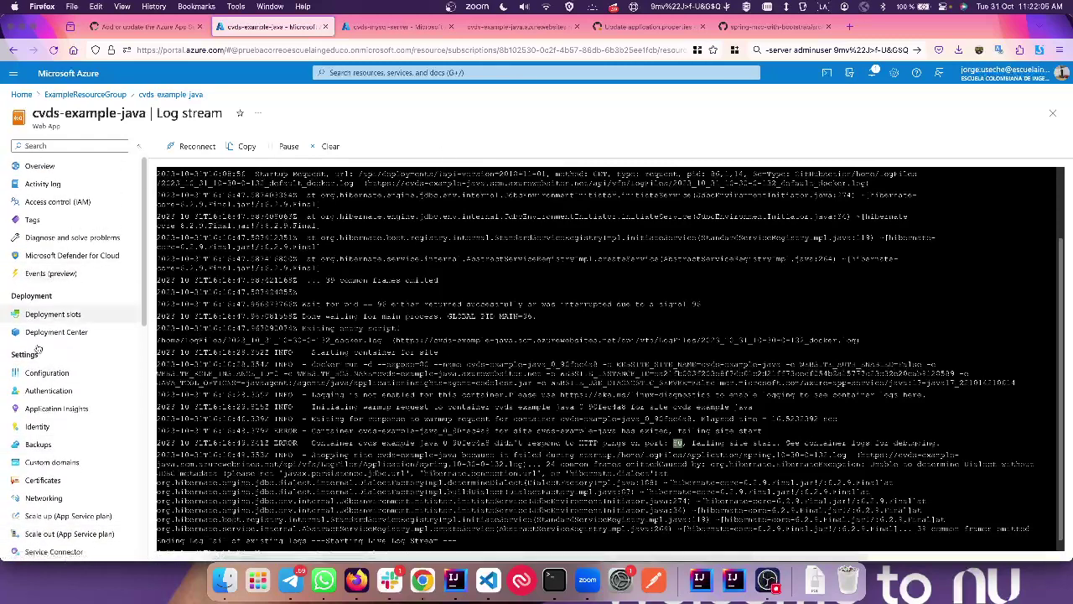
Step: Review the compute free-hours note and open the cvds-mysql-server Overview page
click(399, 30)
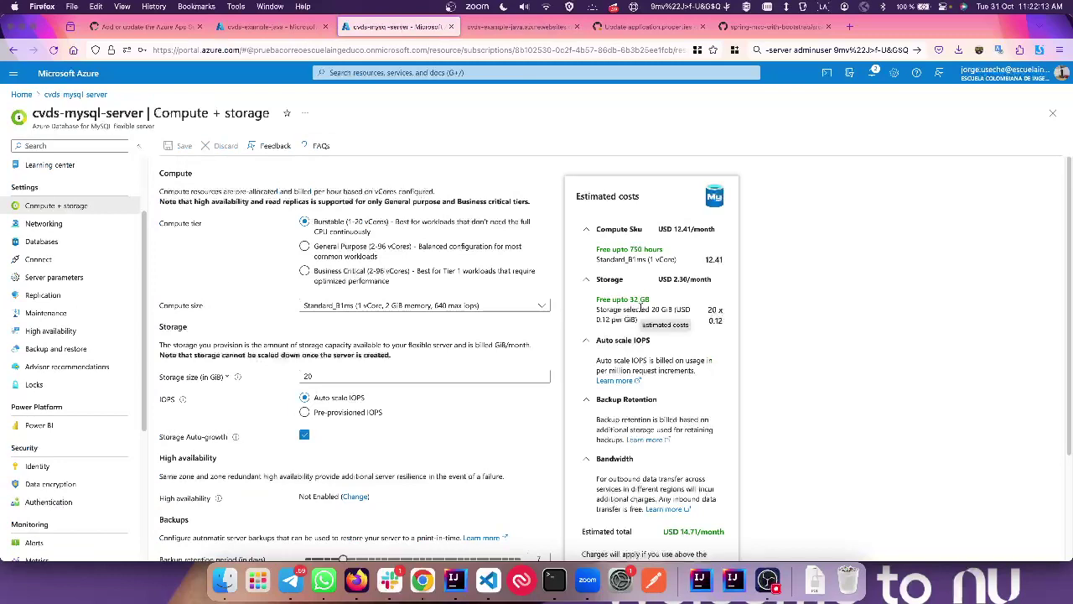
drag(625, 253, 681, 261)
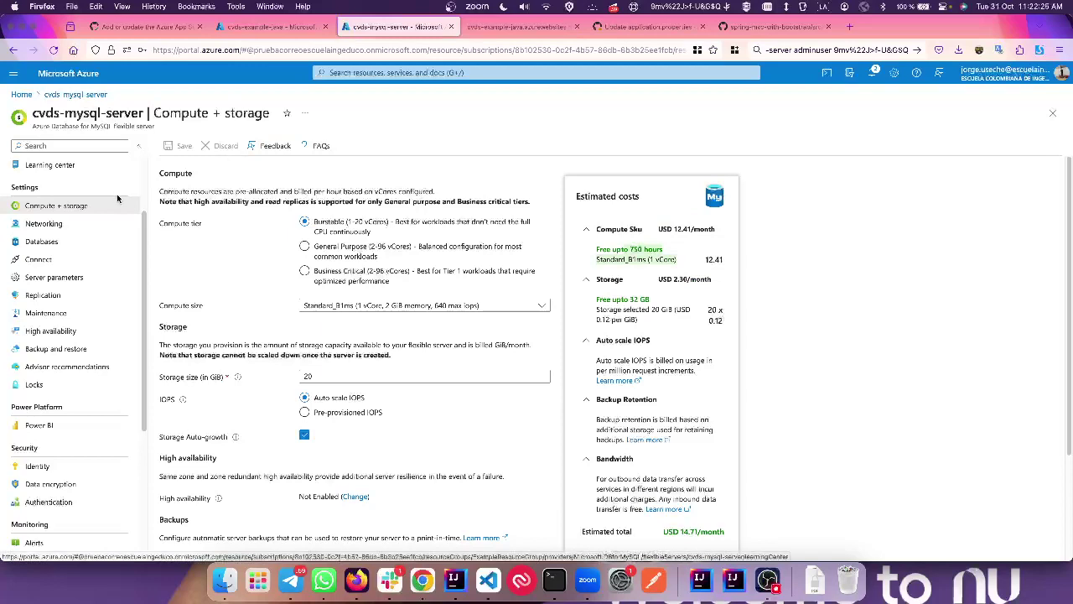
scroll(69, 182, up, 2)
click(53, 166)
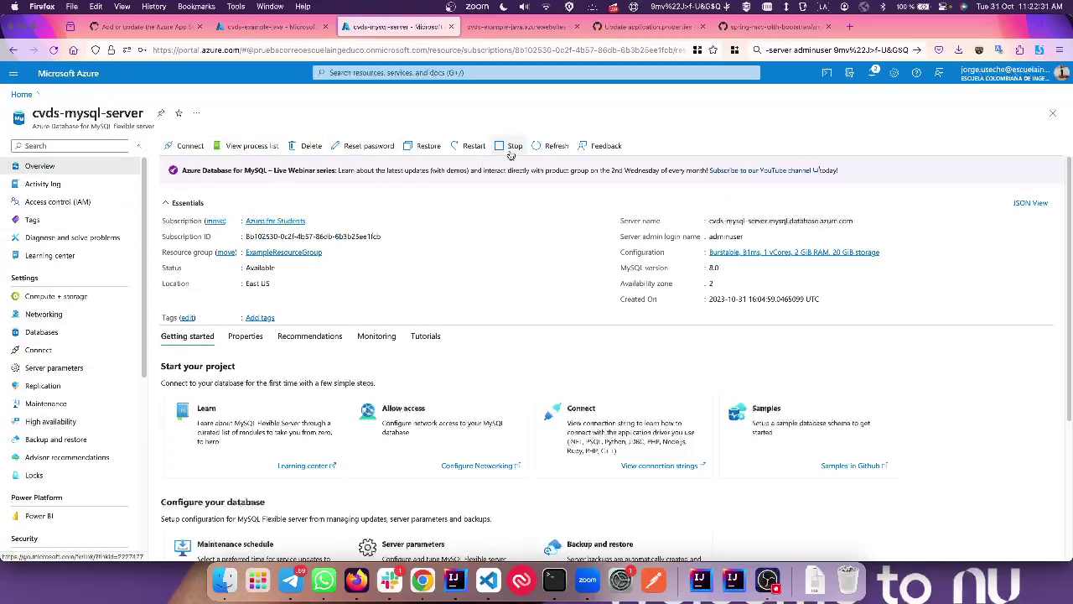
Step: Open Cost Management + Billing from recent services and sign in with the first listed account
click(401, 68)
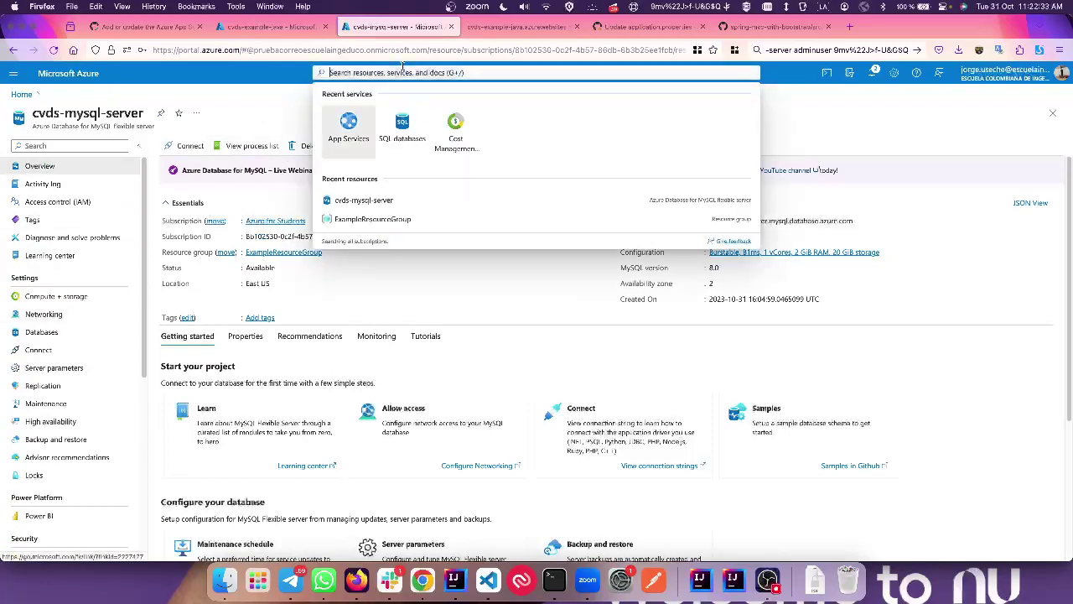
super+click(455, 130)
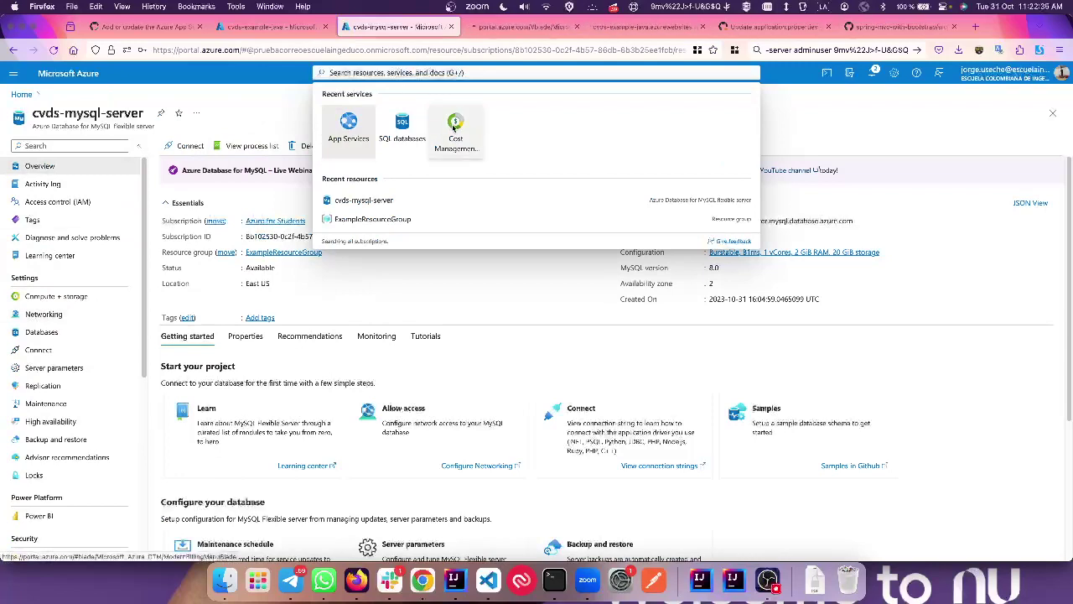
click(500, 27)
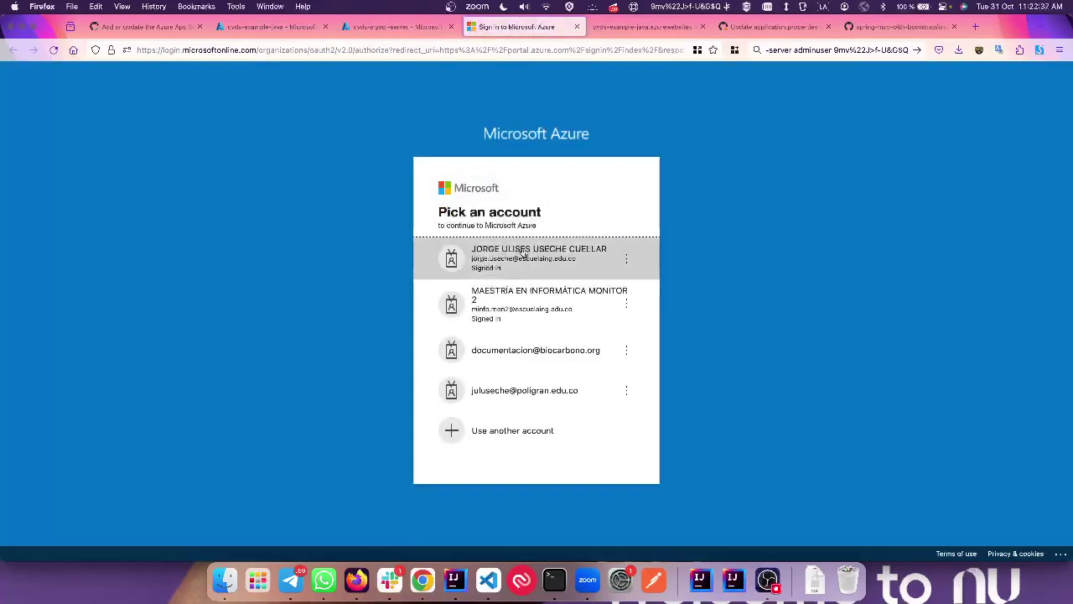
click(513, 258)
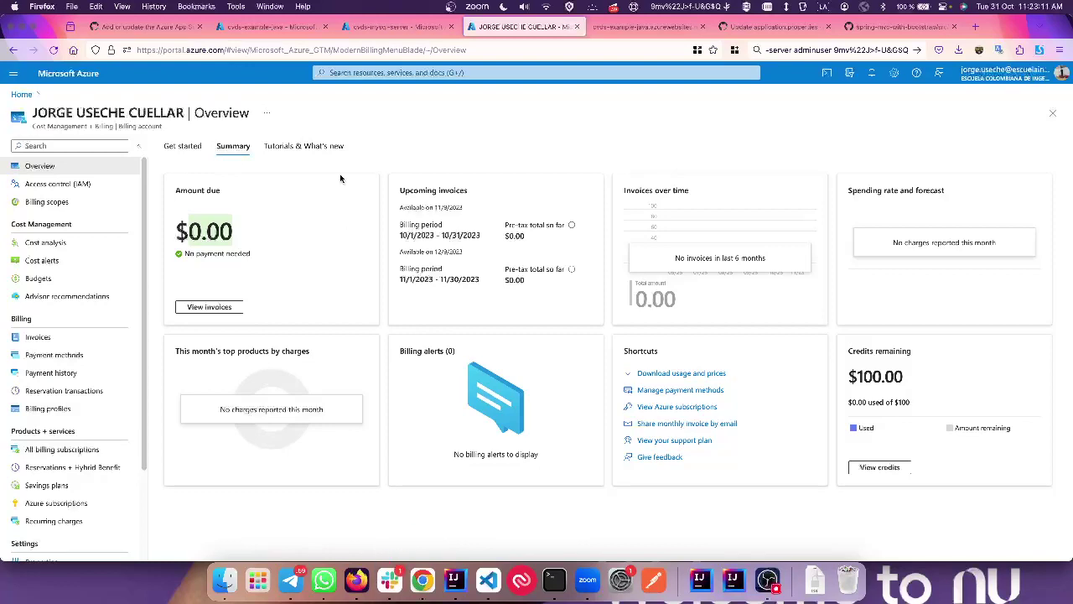
Step: Recheck the $0.00 billing totals, then return to the cvds-example-java log stream
click(305, 31)
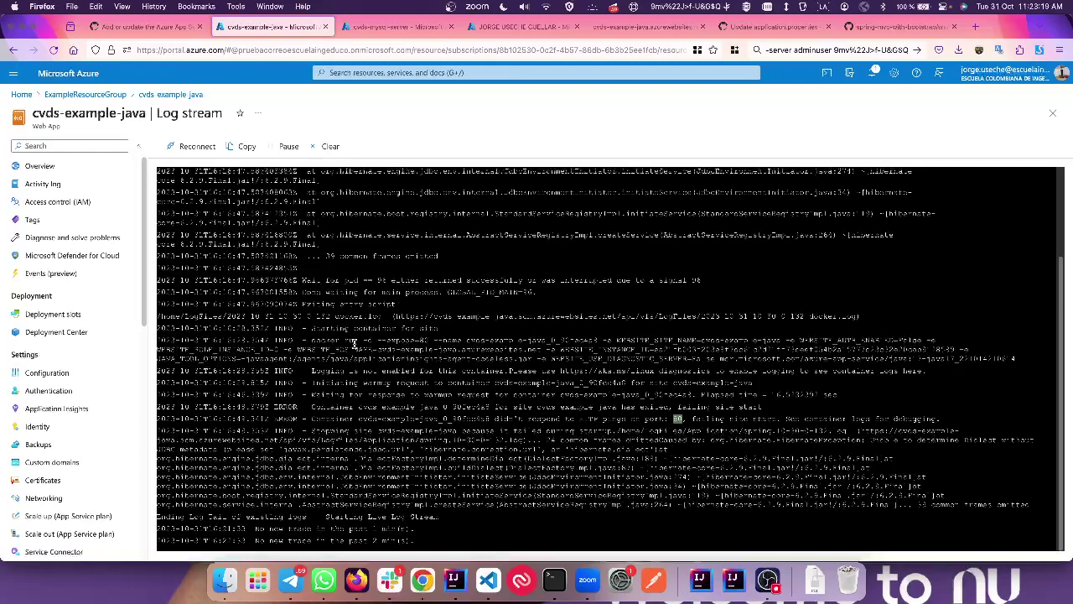
click(496, 27)
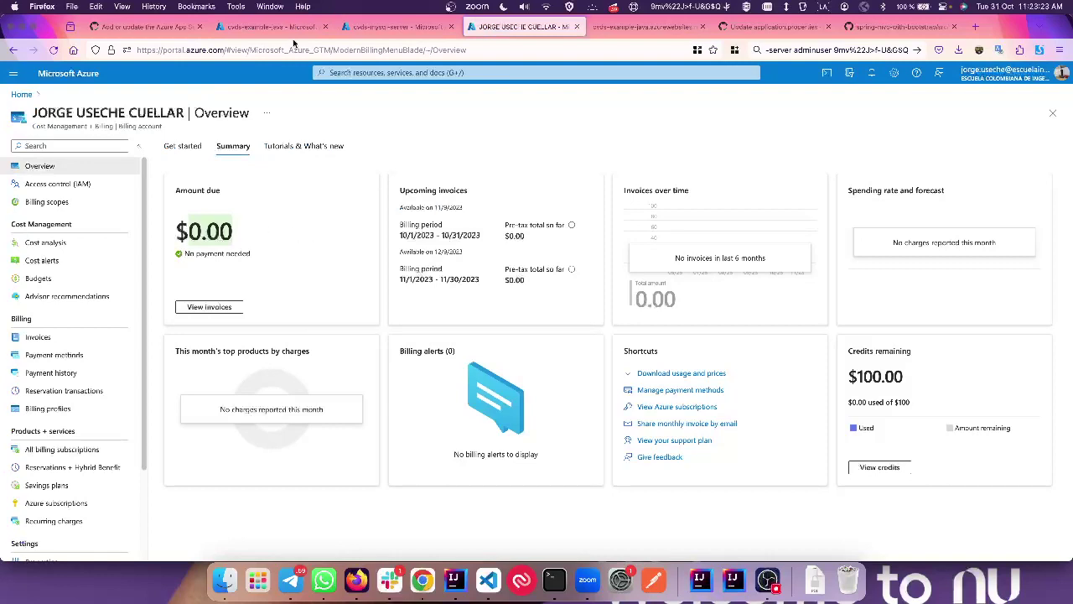
key(ctrl+Tab)
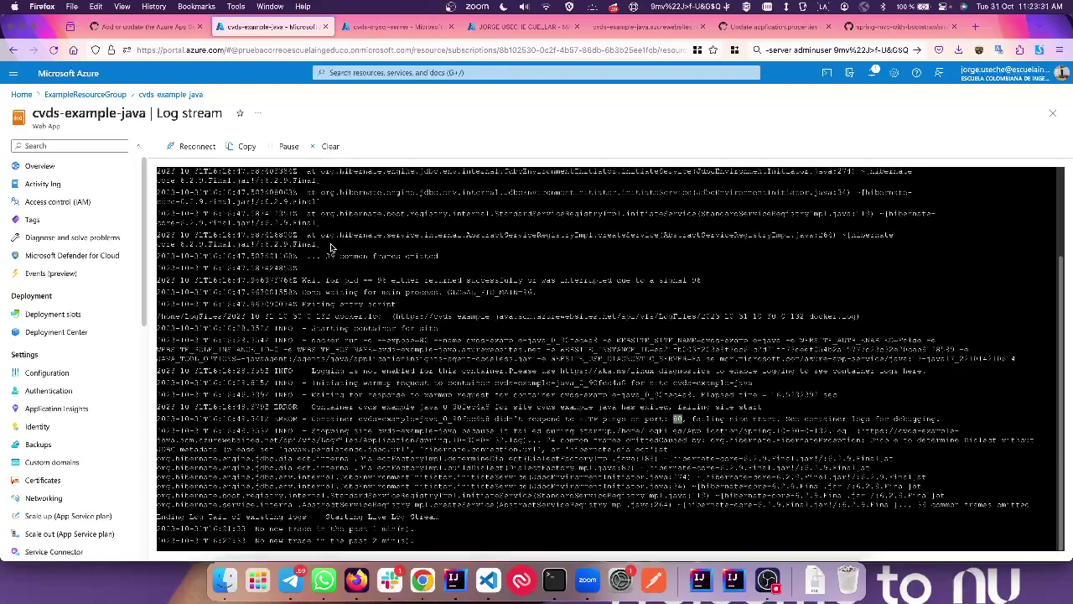
Step: Open the azurewebsites app link from the GitHub deploy job, then return to the Azure log stream
click(144, 26)
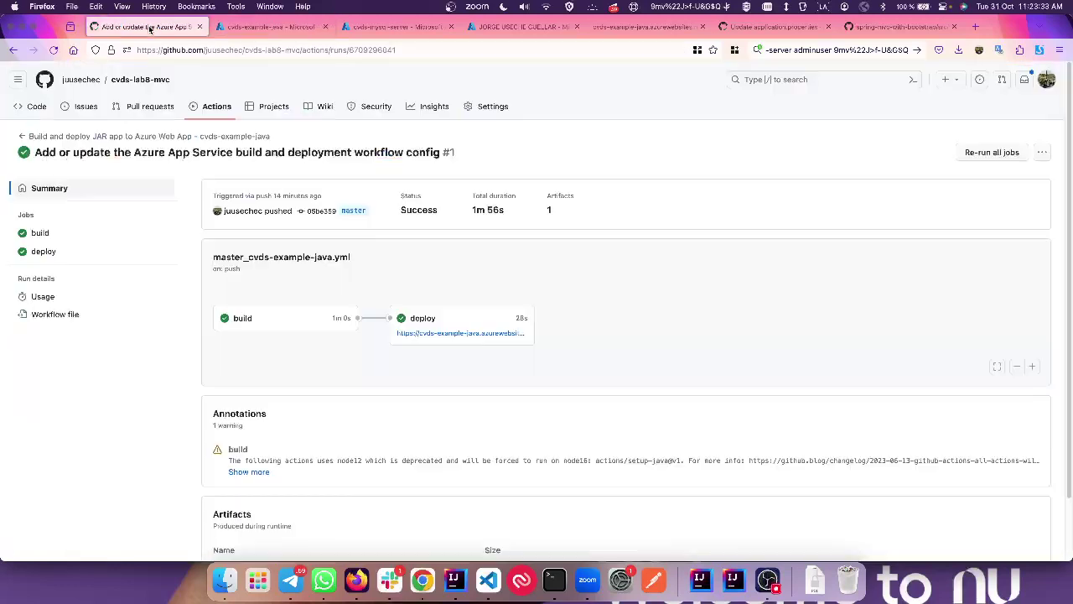
click(432, 332)
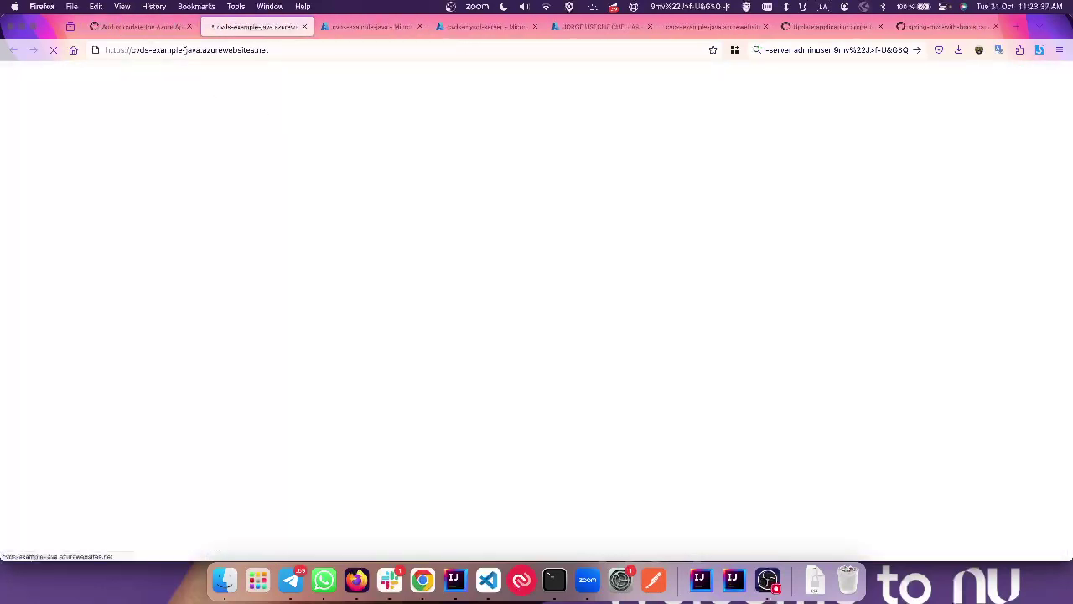
click(369, 26)
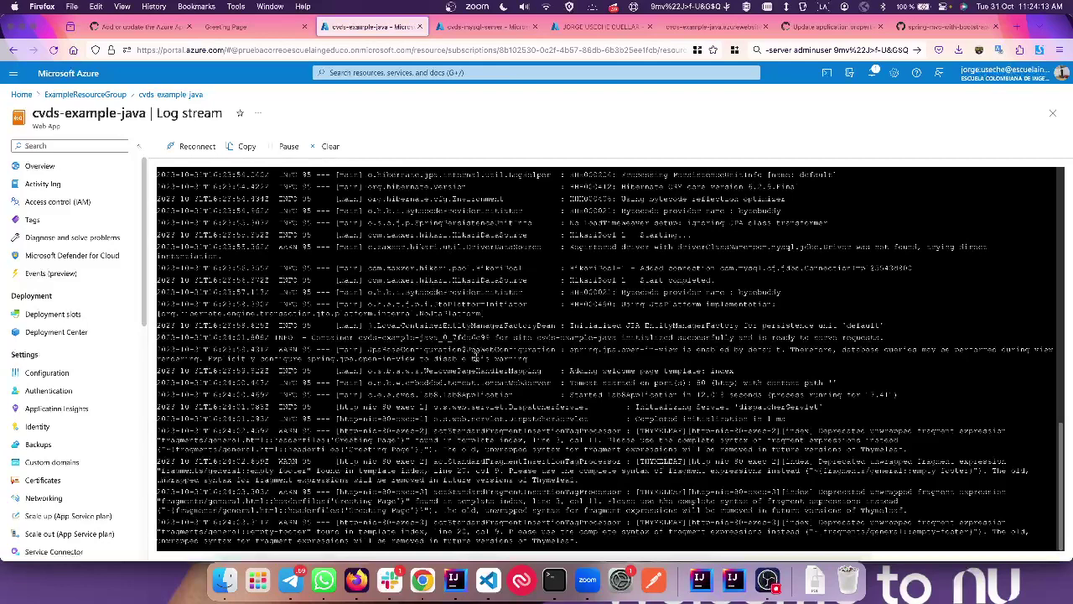
Step: Confirm the 'Tomcat started on port(s): 80' line and THYMELEAF warning, then view the Welcome page
drag(569, 381, 707, 384)
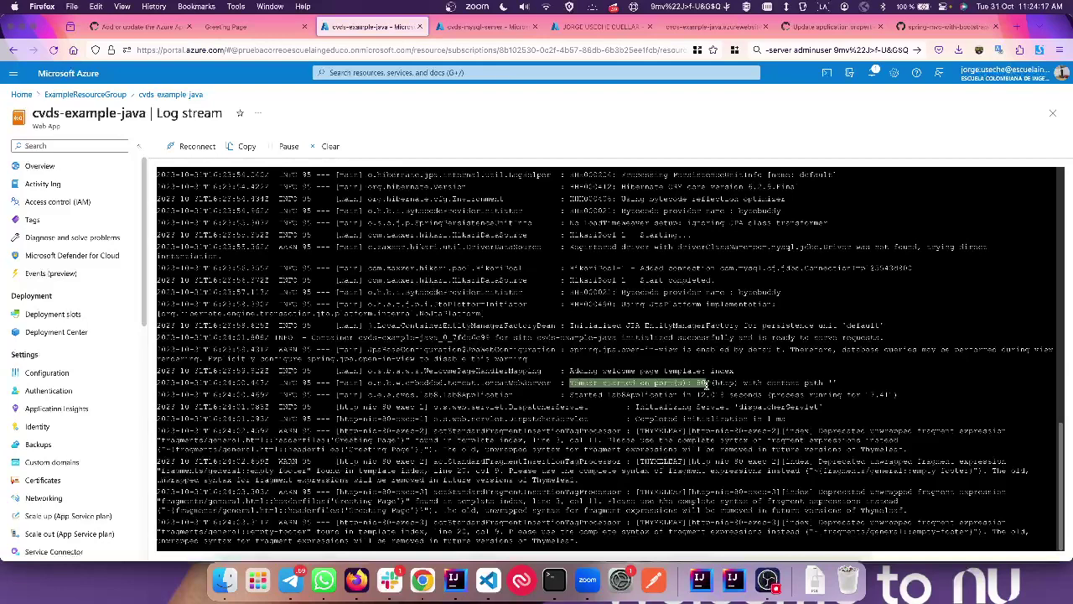
double_click(644, 432)
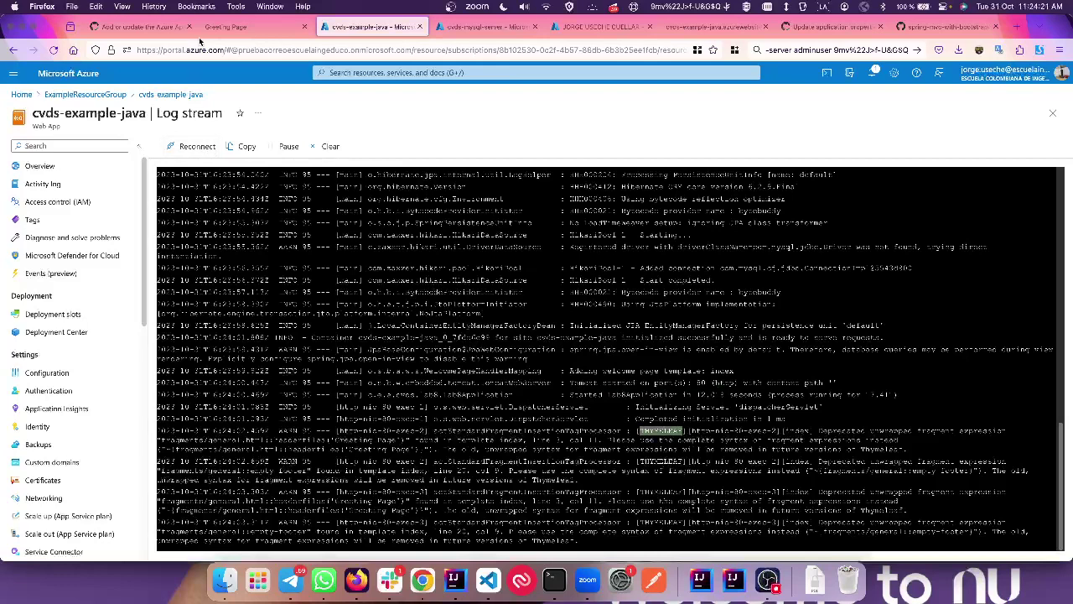
click(224, 26)
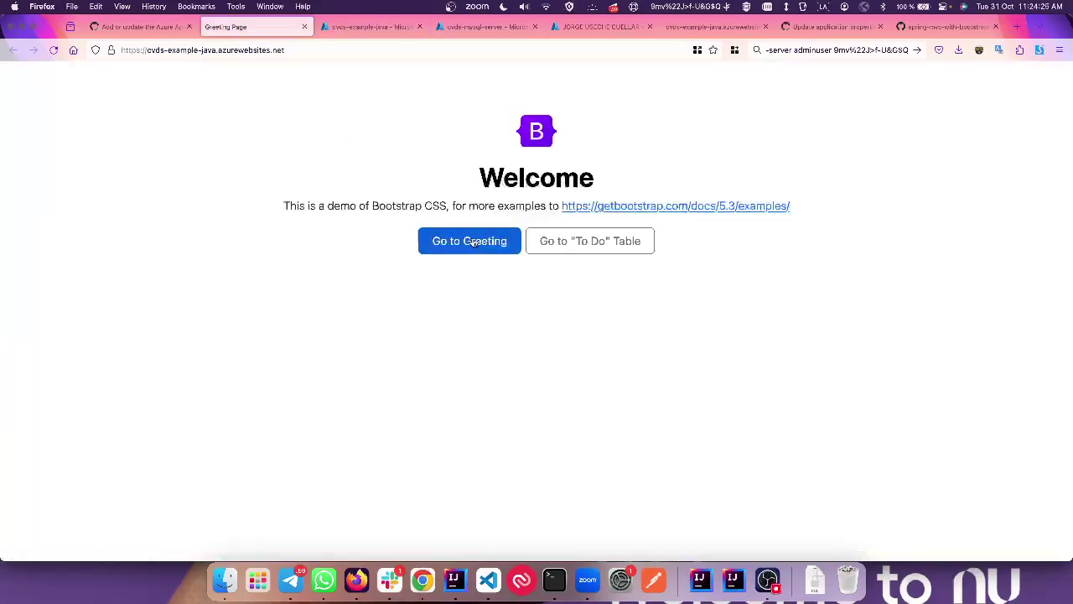
Step: Test the Greeting and To Do Table pages, glance at GitHub run #1, and return to Greeting
click(472, 240)
double_click(92, 81)
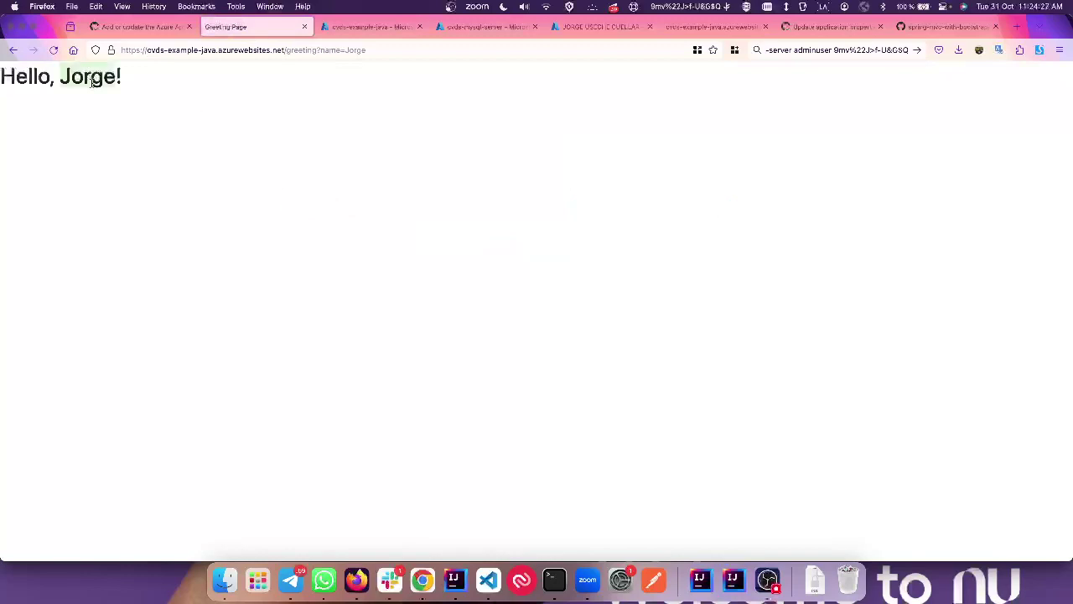
click(13, 49)
click(575, 241)
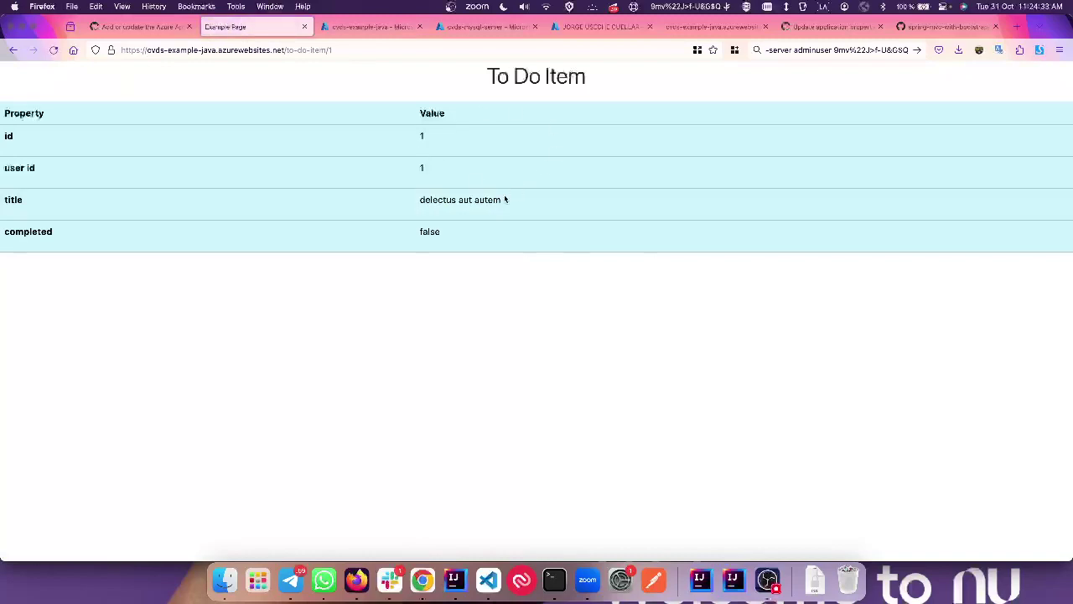
click(12, 50)
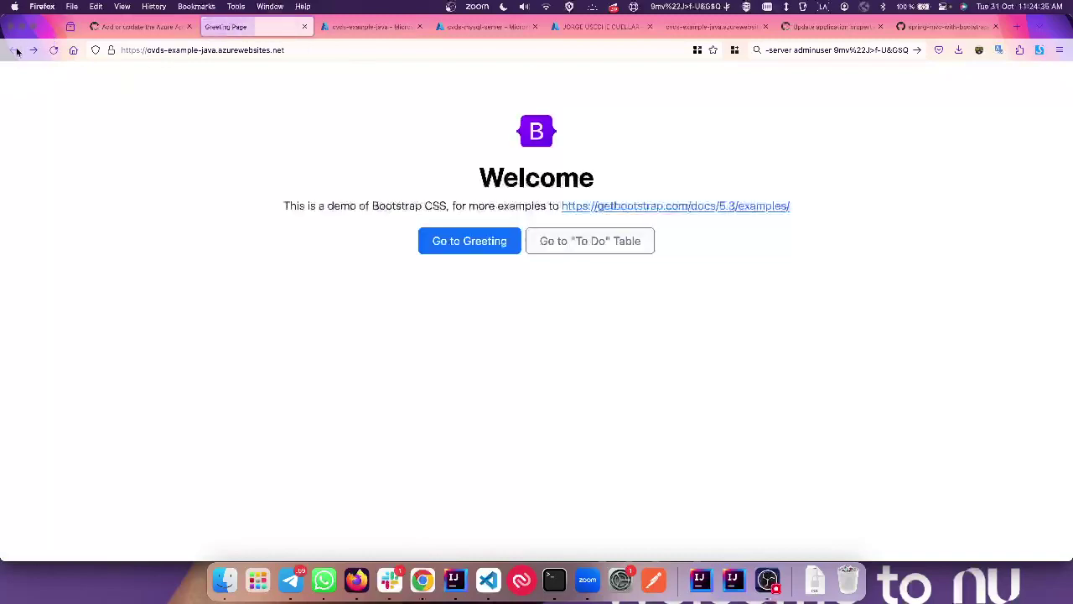
click(491, 235)
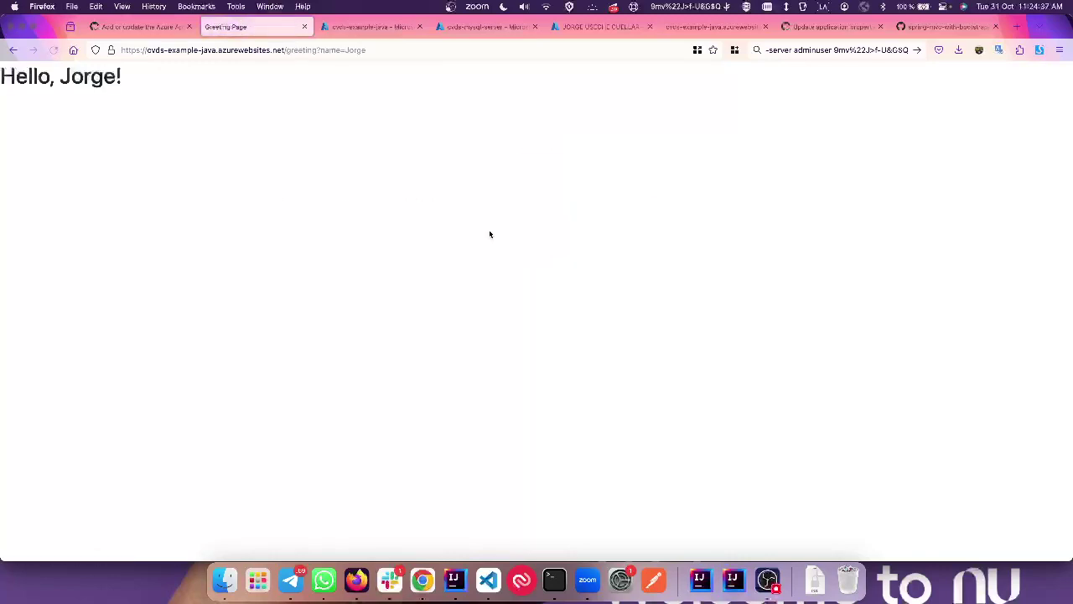
click(140, 27)
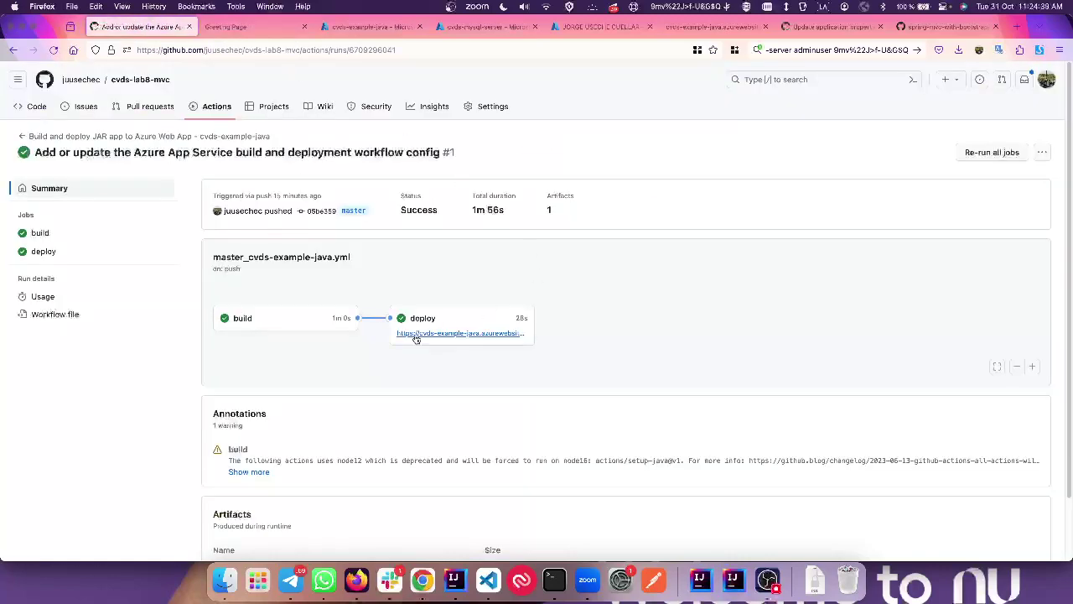
click(242, 27)
Step: Open EmployeeController in IntelliJ IDEA and select its '/empleados' request mapping
key(super+Tab)
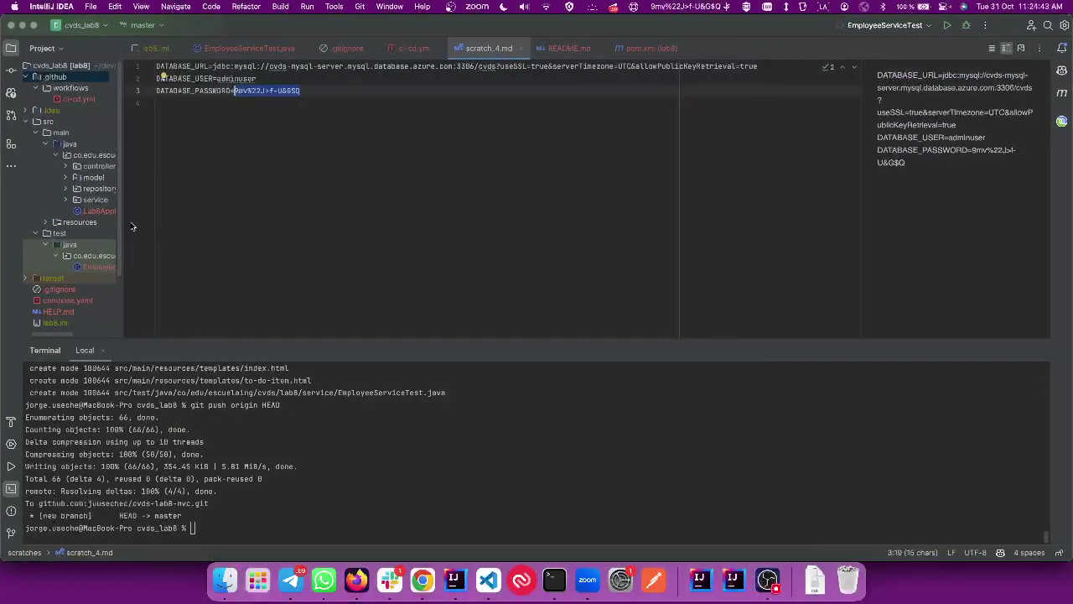
drag(126, 213, 240, 208)
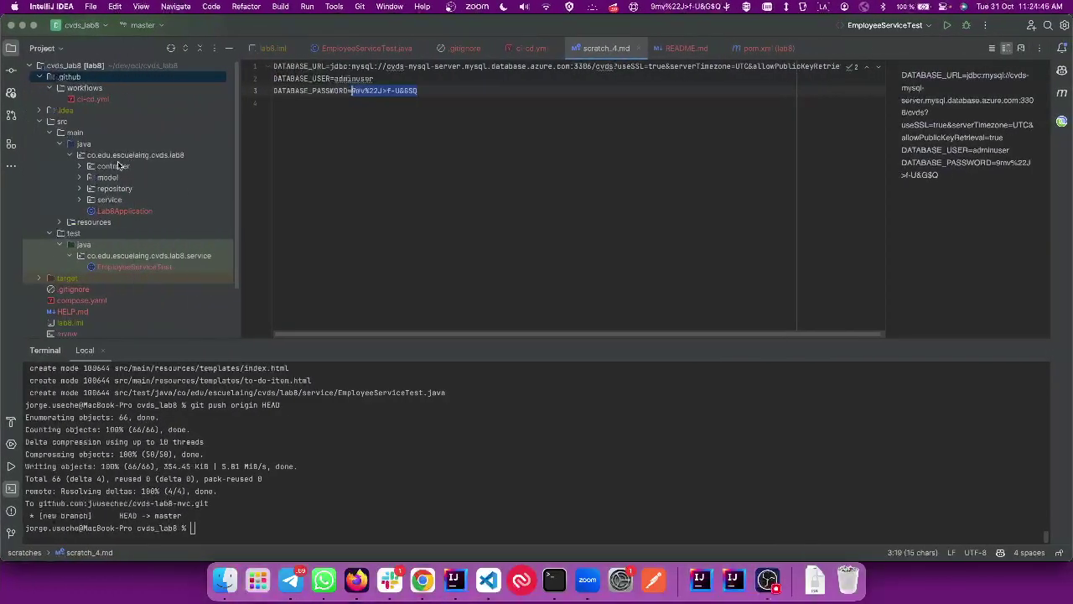
click(80, 166)
double_click(141, 188)
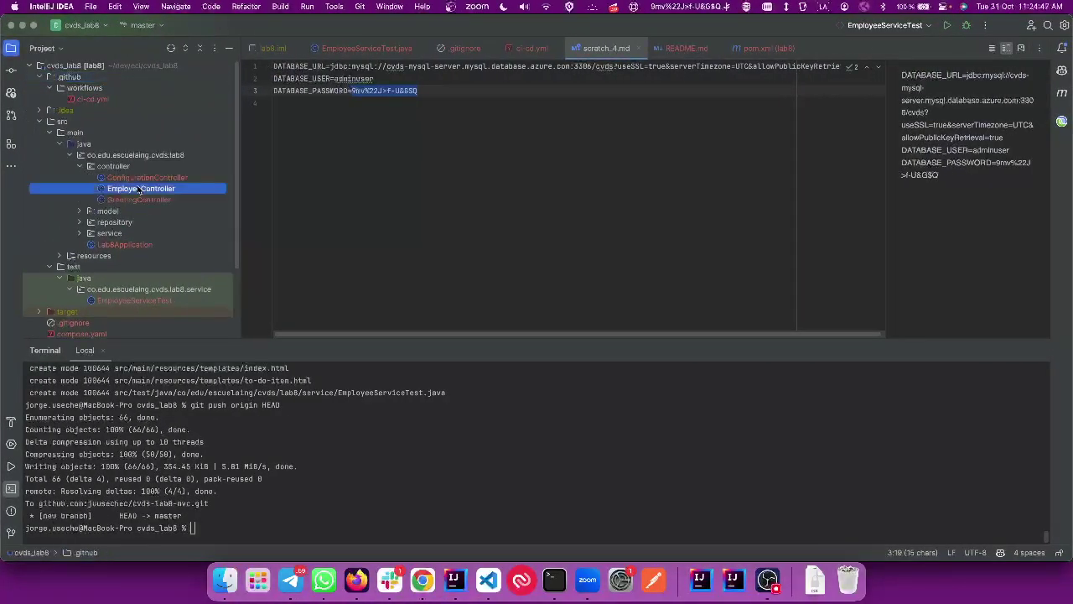
double_click(384, 139)
key(ctrl+c)
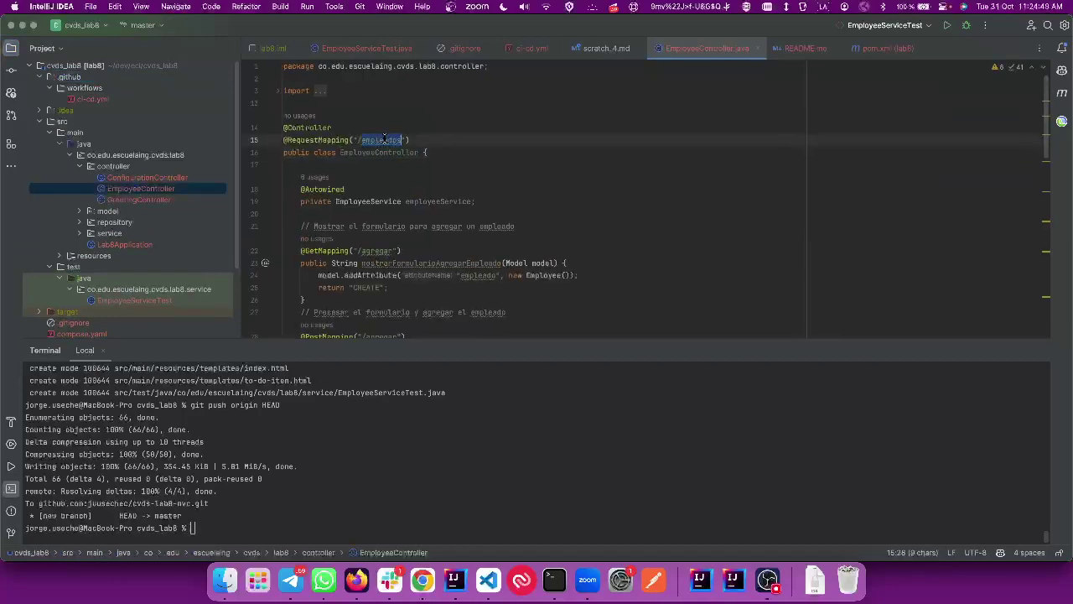
Step: Load /empleados on the deployed site, which returns a 404 Whitelabel Error Page
key(super+Tab)
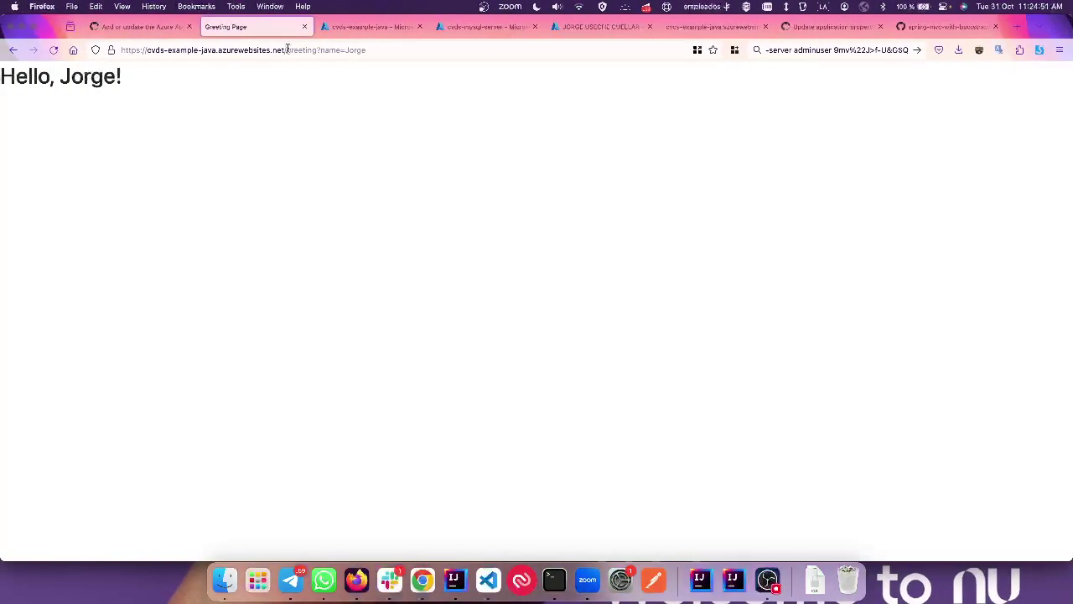
drag(287, 49, 504, 53)
key(ctrl+v)
key(Return)
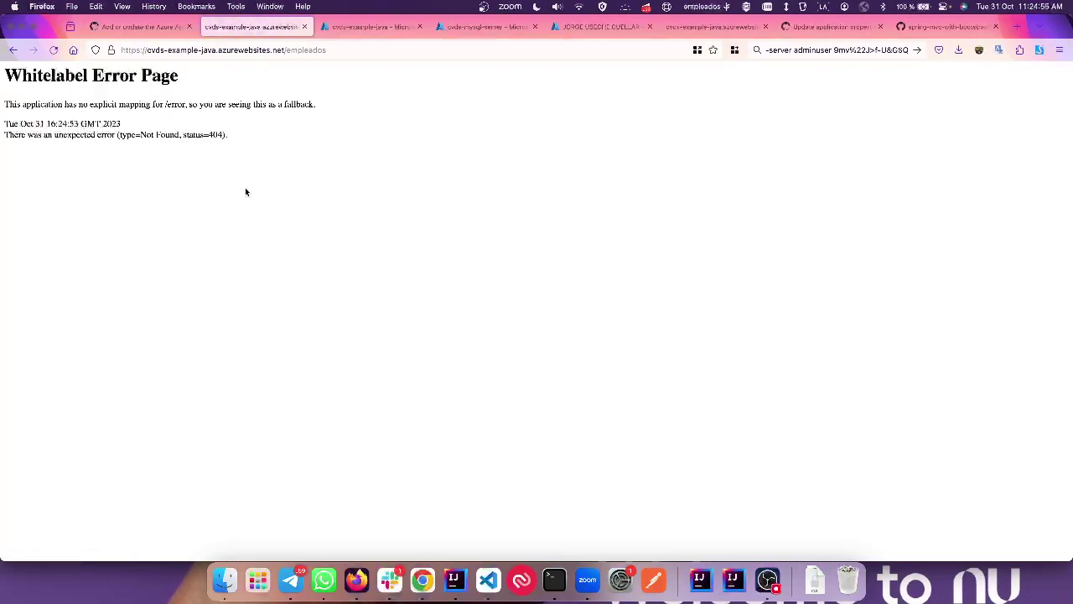
key(super+Tab)
scroll(365, 171, down, 6)
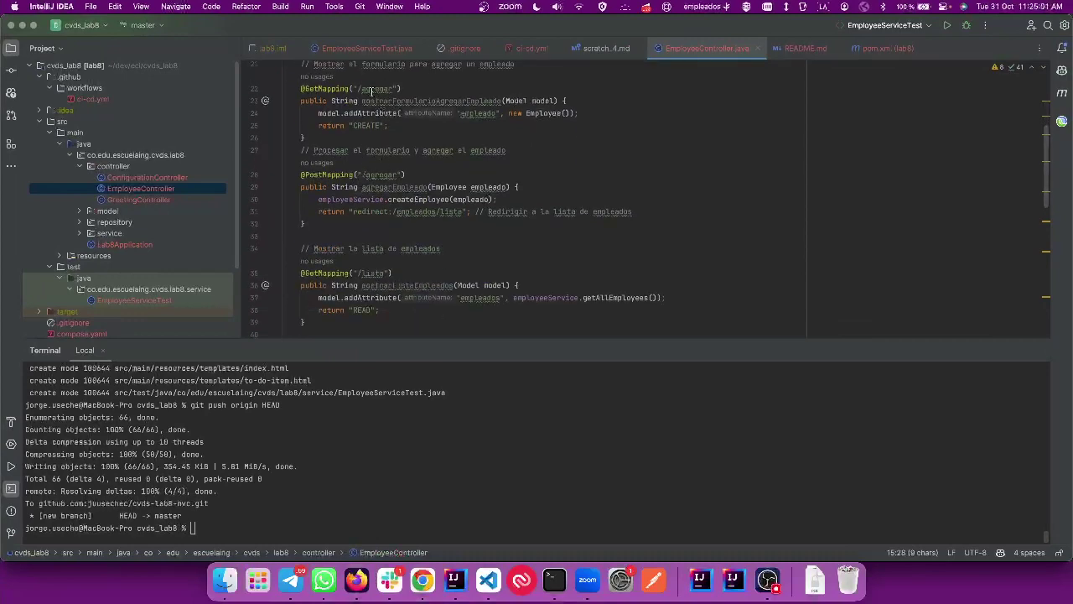
key(ctrl+Left)
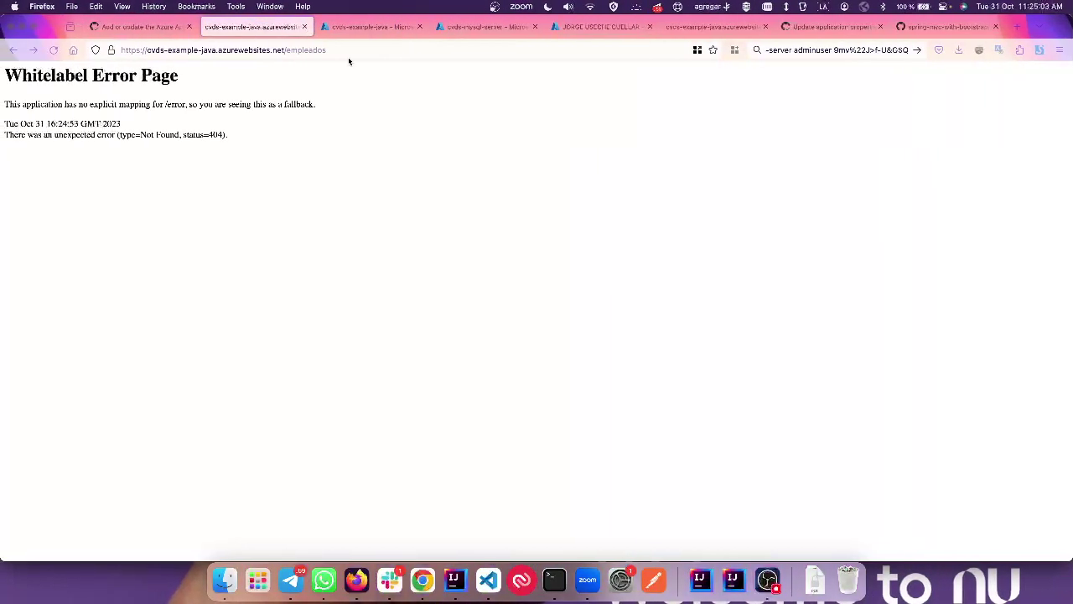
click(348, 52)
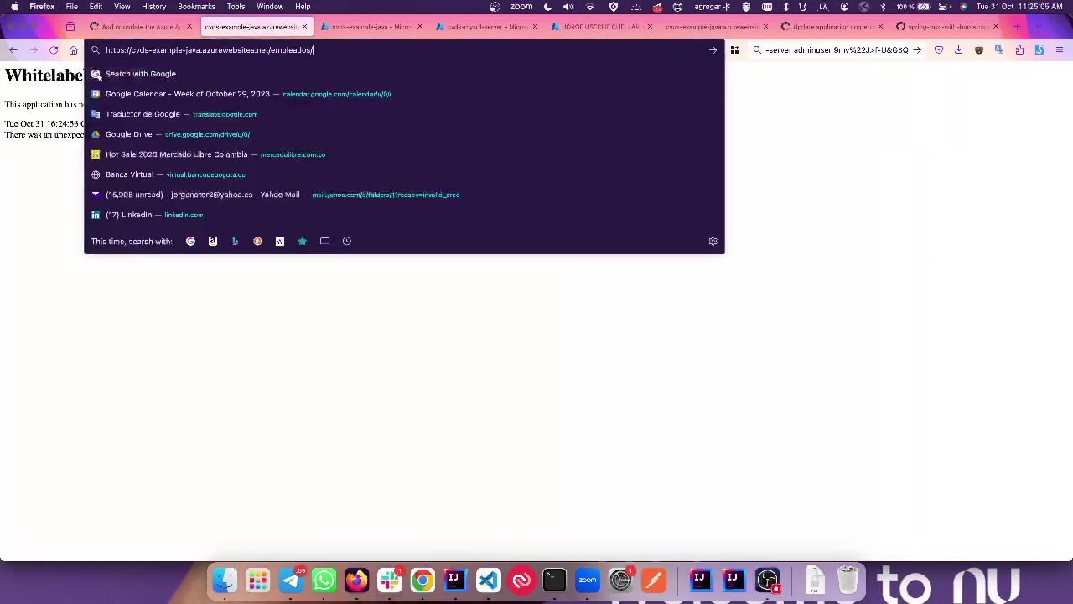
Step: Submit employee ID 1234, Hola Mundo, role Vago, salary 1000000 on /empleados/agregar
text(/agregar)
key(Return)
click(281, 161)
text(1234)
click(263, 208)
text(Hola)
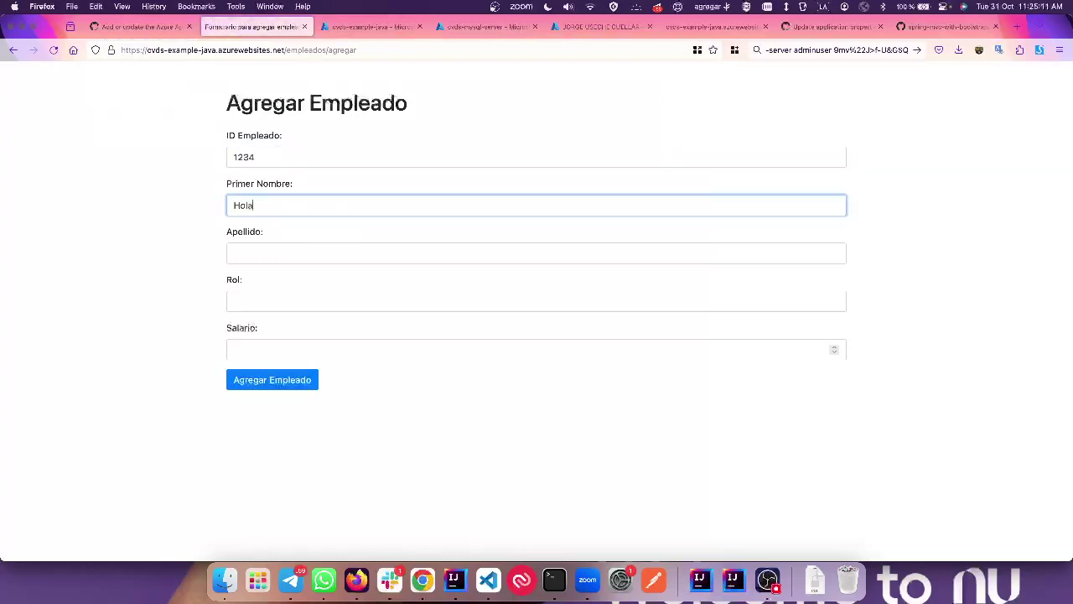
key(Tab)
text(Mundo)
key(Tab)
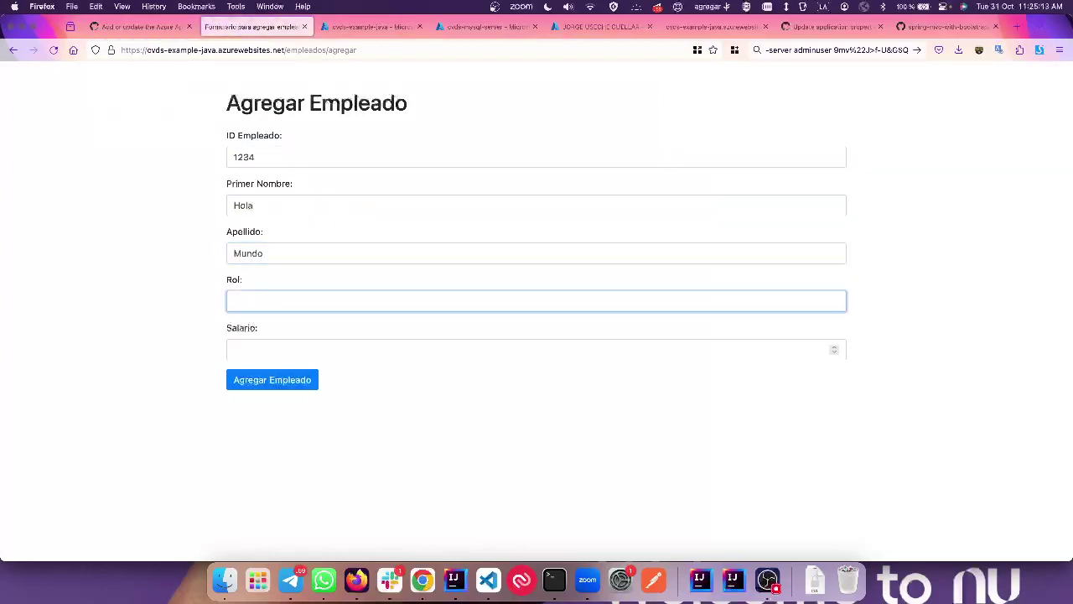
text(Vago)
key(Tab)
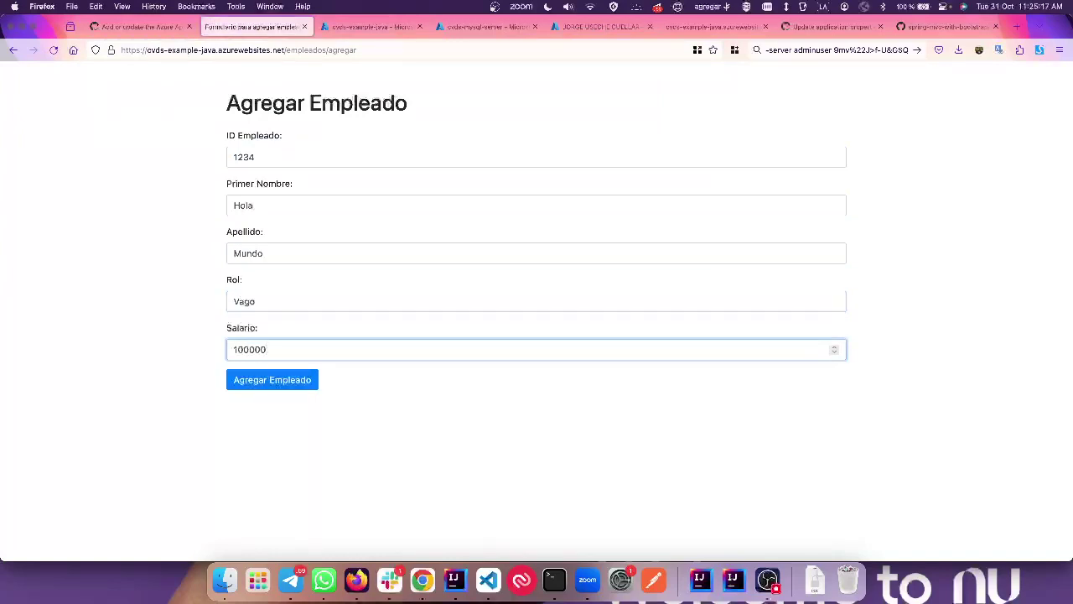
click(268, 379)
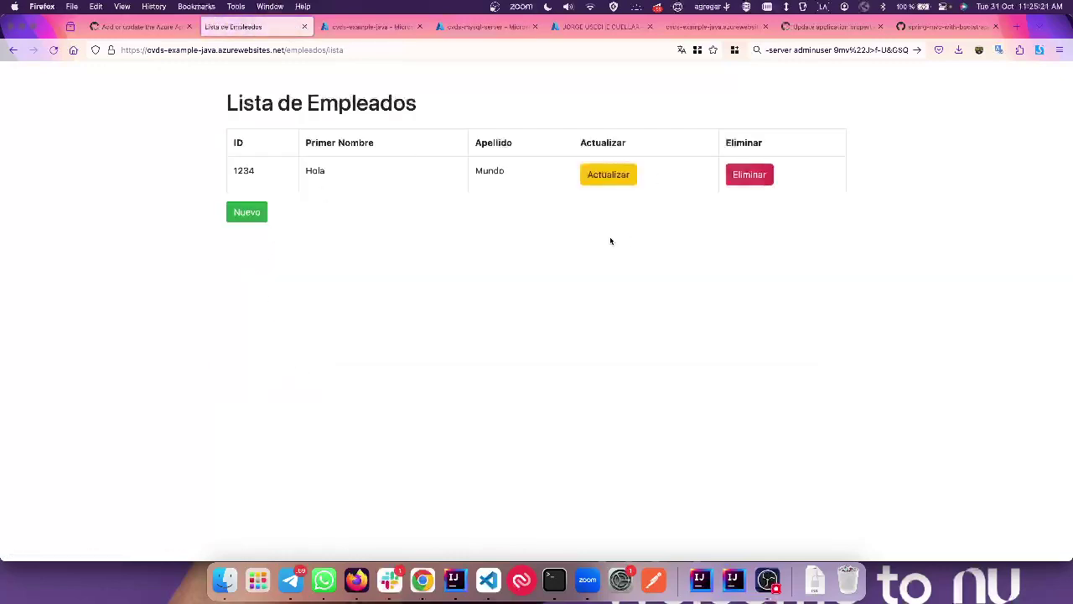
Step: Update employee Hola Mundo to role Desarrollador and salary 10000000
click(611, 176)
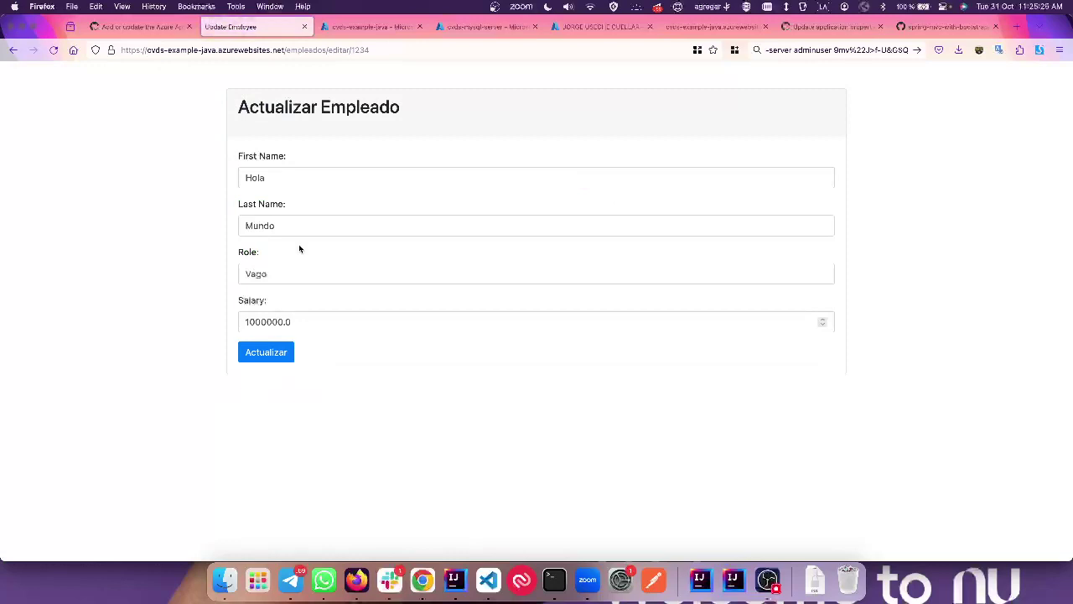
click(282, 275)
key(BackSpace)
key(BackSpace)
key(BackSpace)
key(BackSpace)
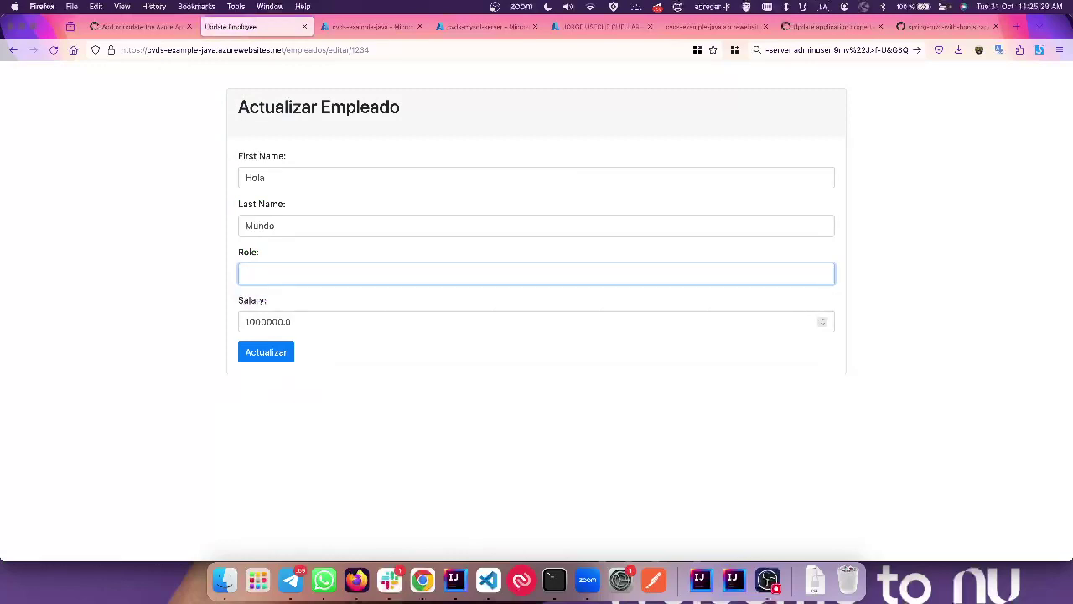
text(Desarrollador)
click(306, 326)
text(0)
click(267, 355)
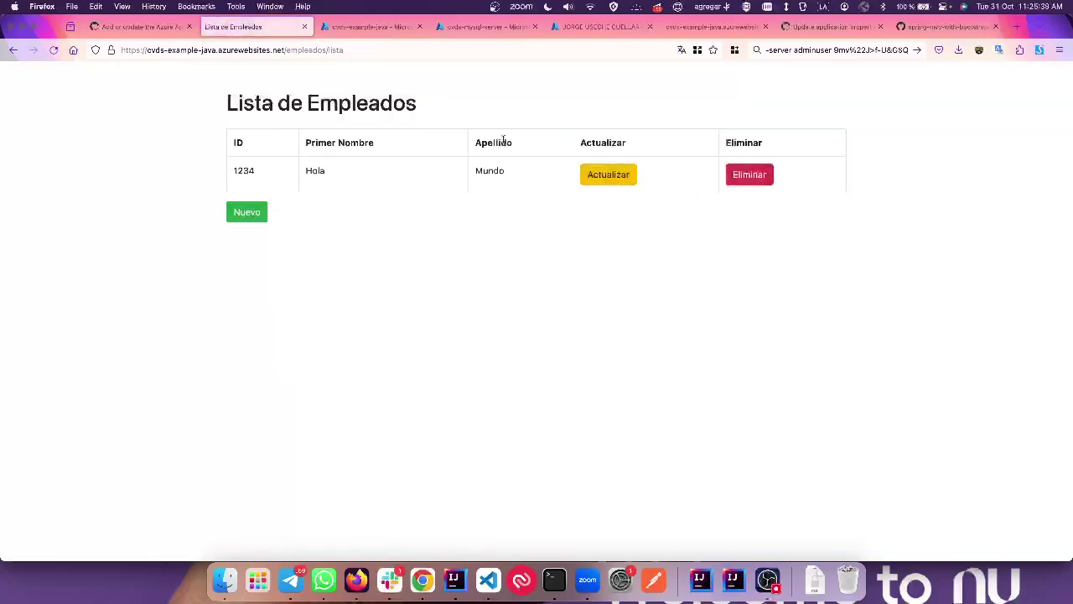
Step: Delete Hola Mundo, confirming the deletion
click(749, 176)
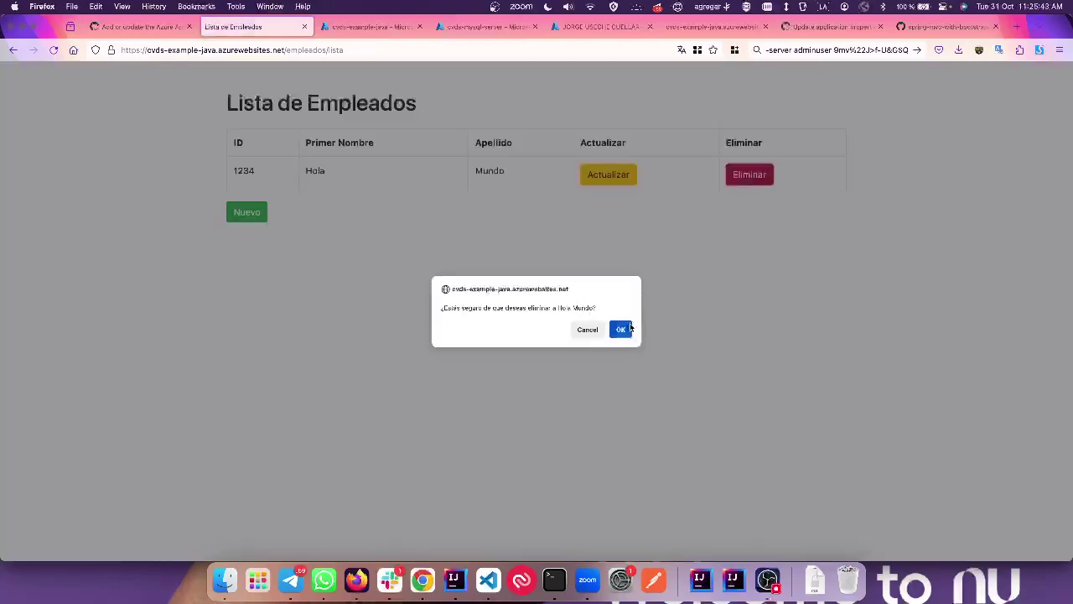
click(630, 328)
Step: Return to the GitHub deployment run in the browser
key(ctrl+Right)
key(ctrl+Right)
key(ctrl+Left)
key(ctrl+Left)
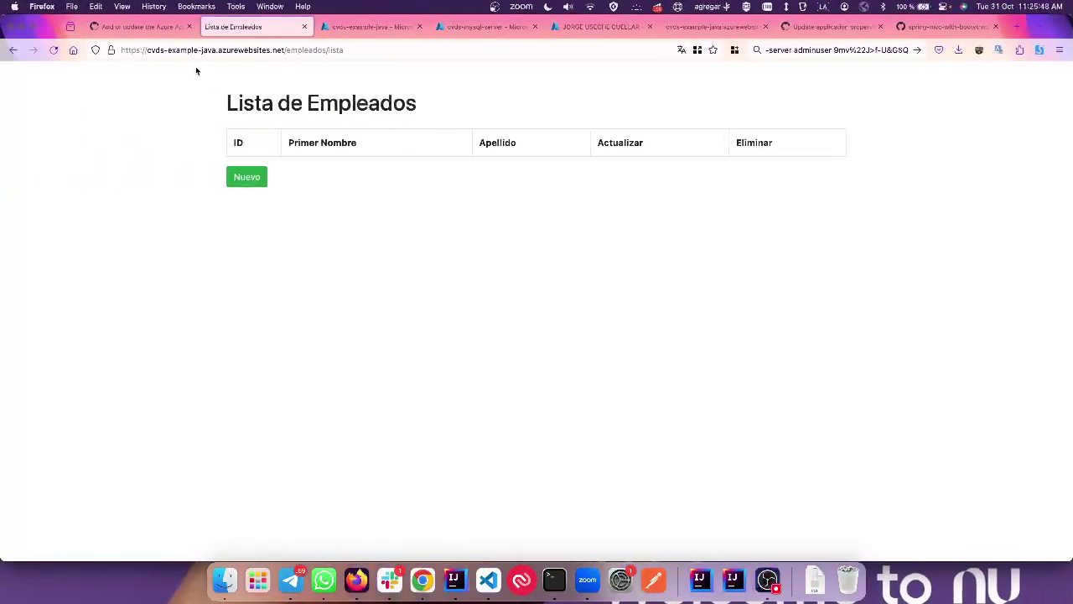
click(165, 27)
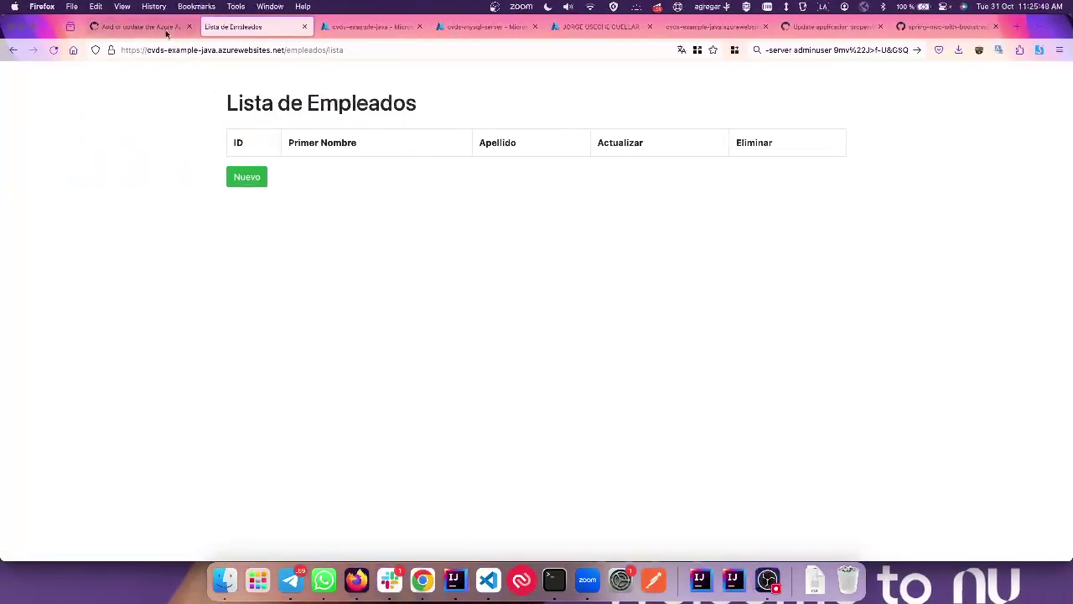